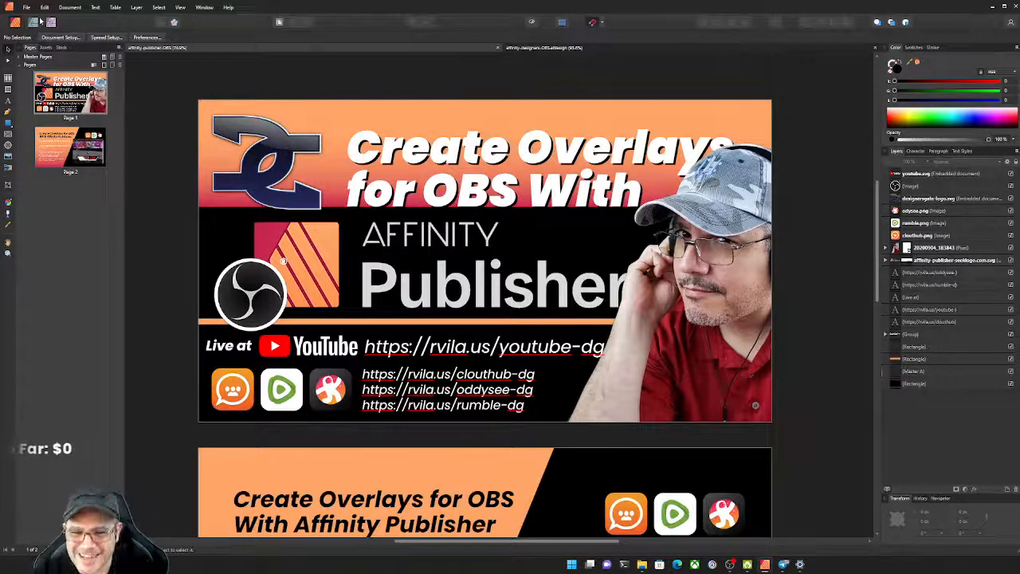
# Look over both overlay pages, comparing the page 1 title card with page 2's heading, text frame, icons and website image
pyautogui.scroll(-6, 283, 250)
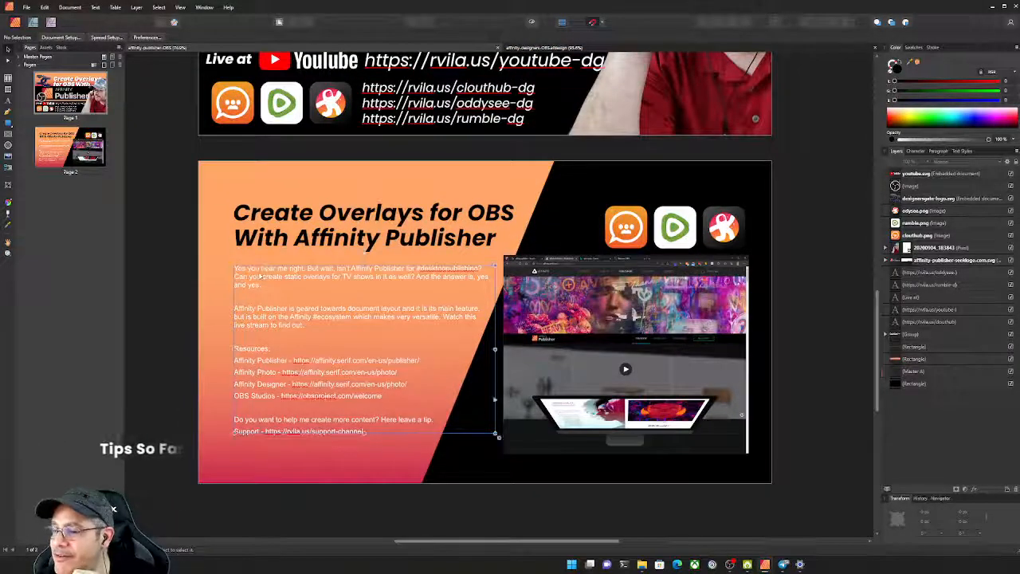
pyautogui.click(275, 271)
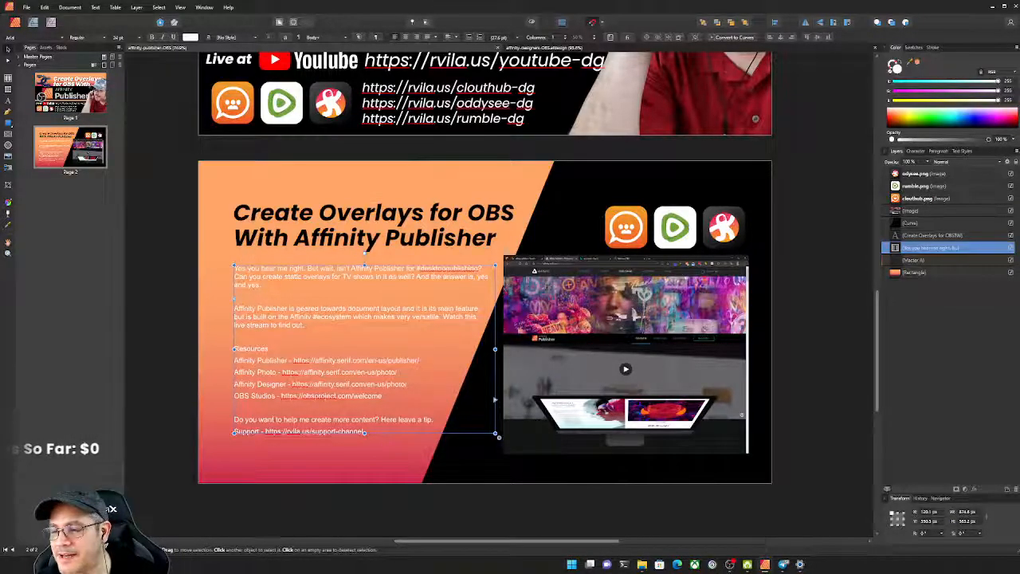
pyautogui.click(183, 250)
pyautogui.scroll(3, 191, 249)
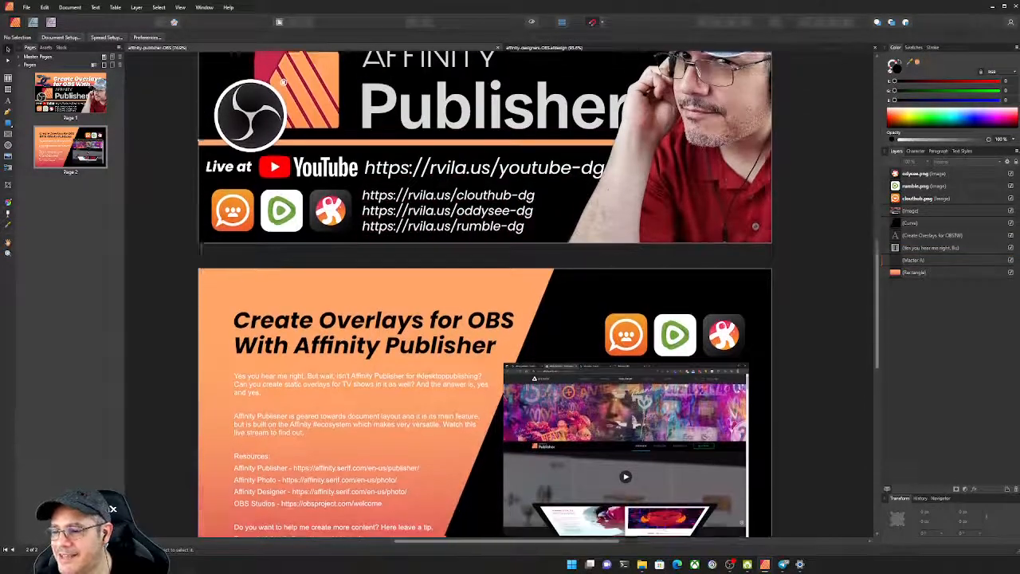
pyautogui.scroll(-3, 201, 249)
pyautogui.scroll(4, 420, 316)
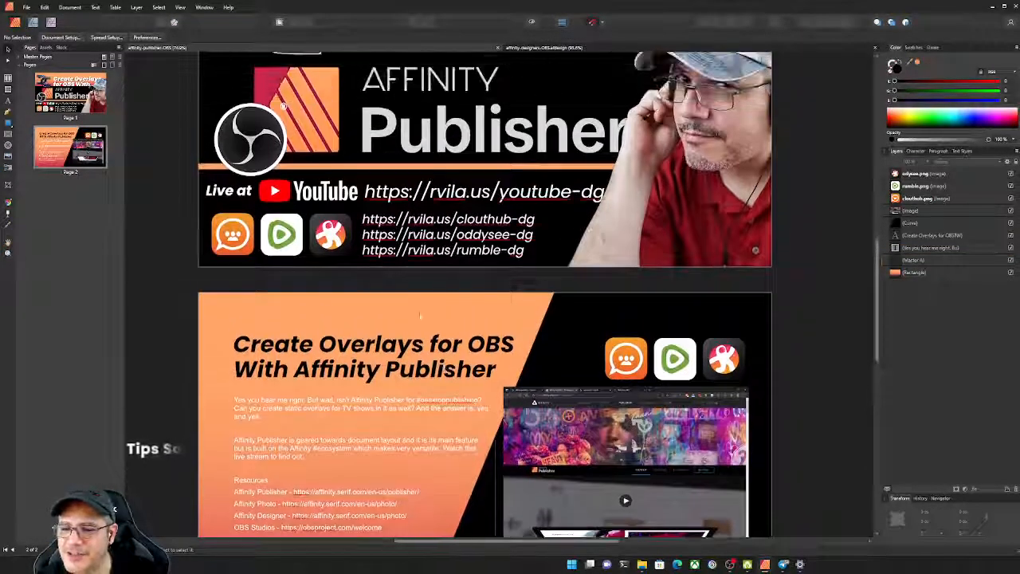
pyautogui.scroll(3, 419, 316)
pyautogui.scroll(-4, 185, 255)
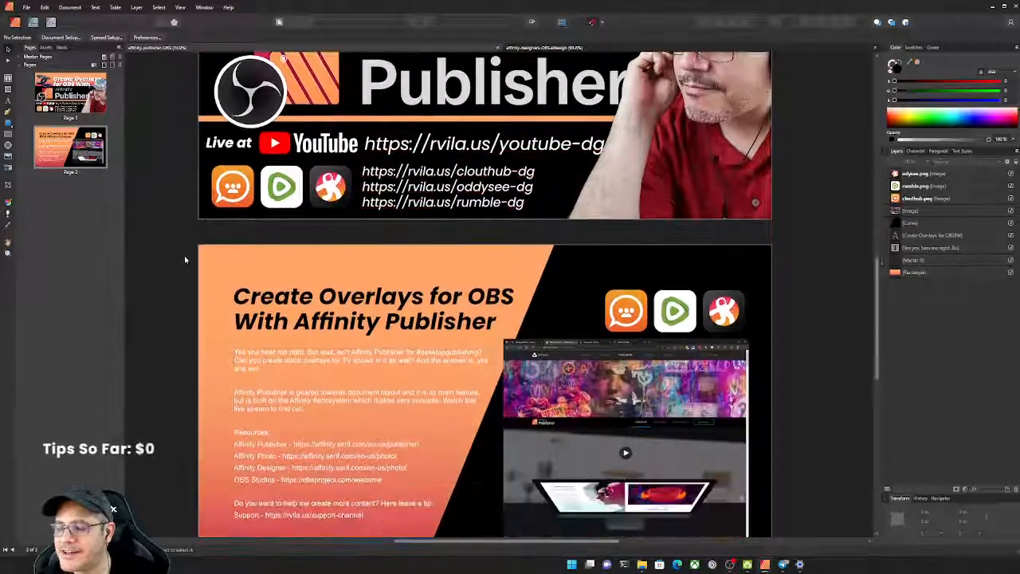
pyautogui.scroll(-5, 185, 259)
pyautogui.scroll(2, 279, 309)
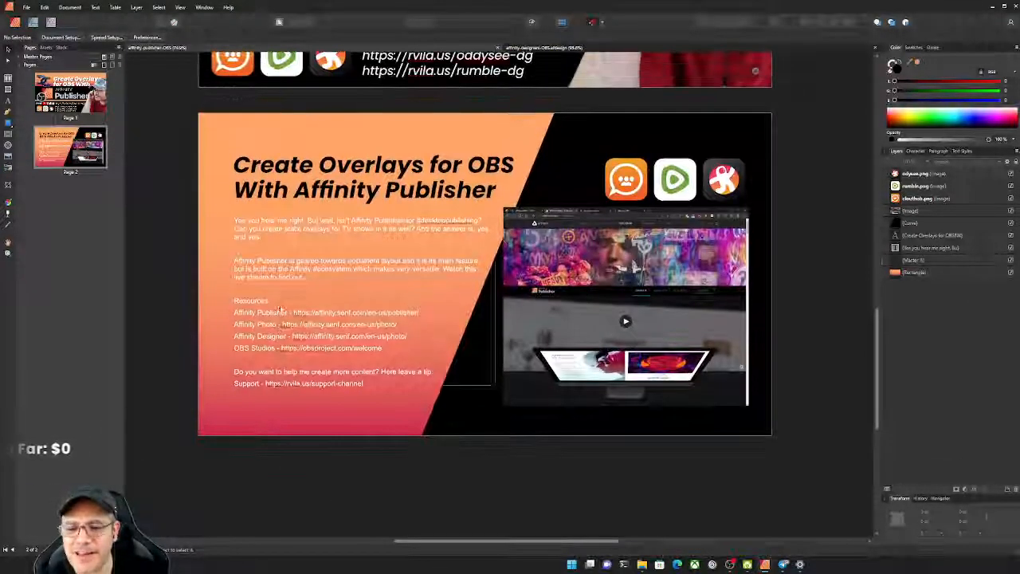
pyautogui.scroll(6, 279, 309)
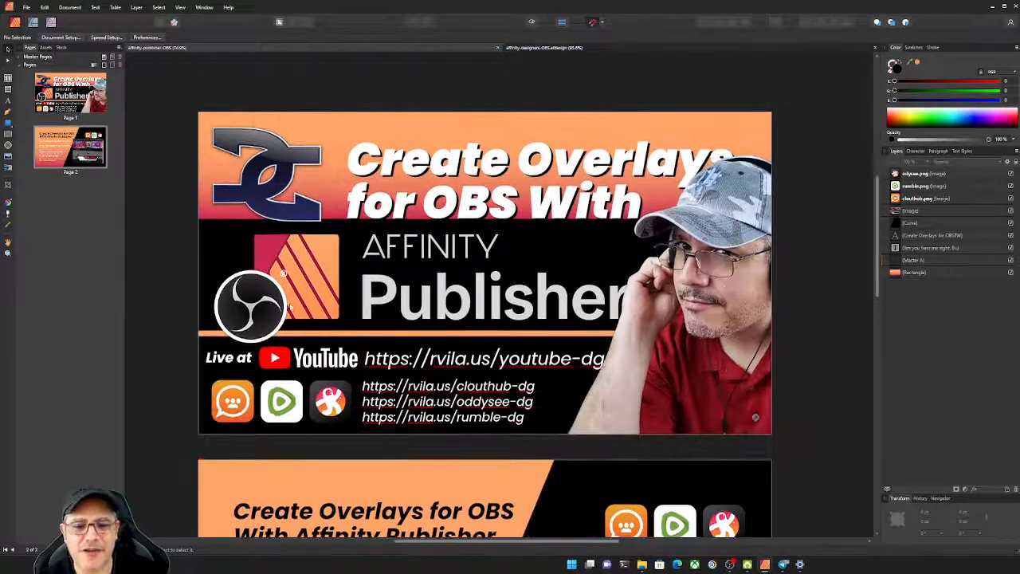
pyautogui.scroll(-3, 295, 308)
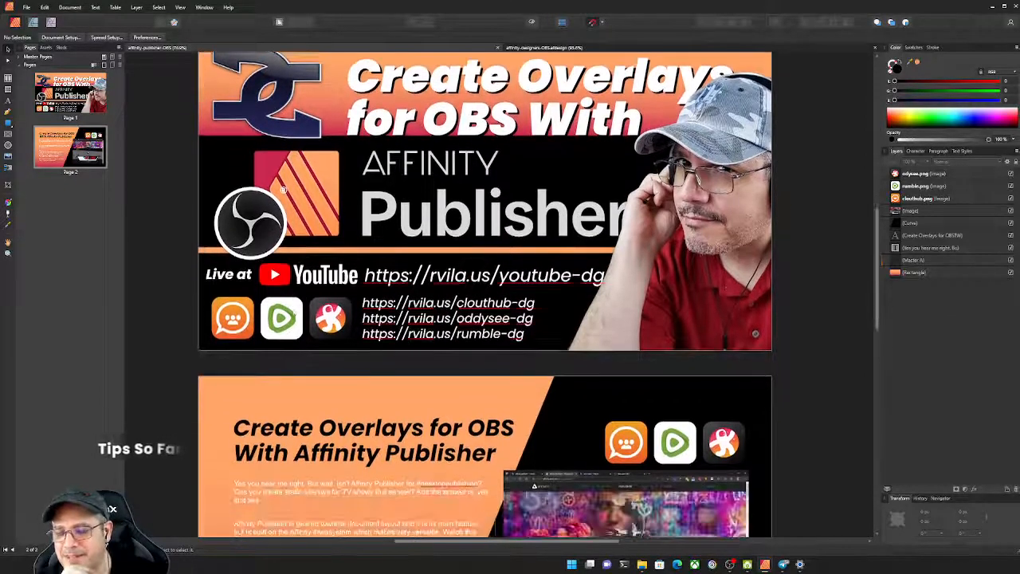
pyautogui.scroll(-1, 297, 311)
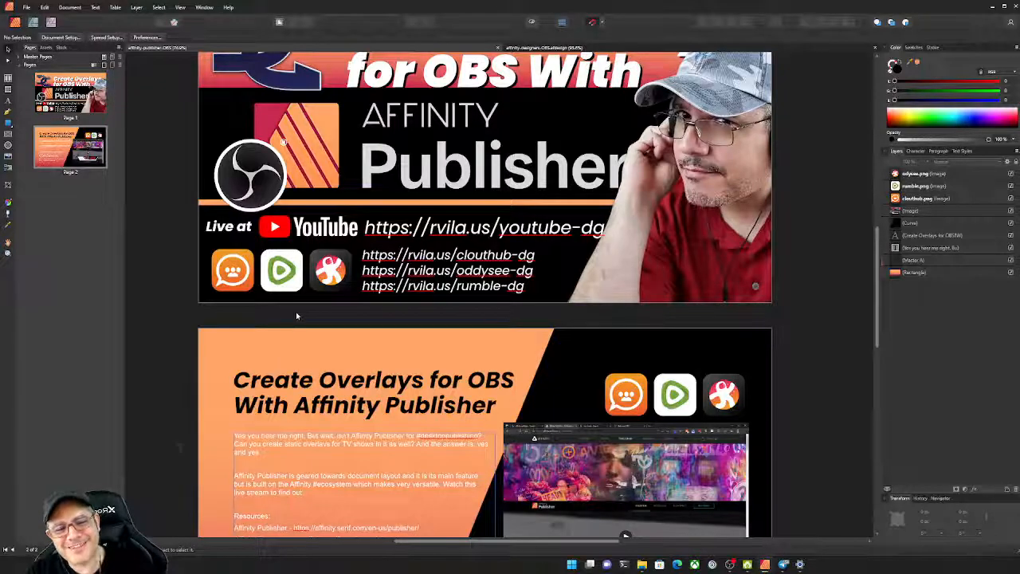
pyautogui.scroll(1, 295, 316)
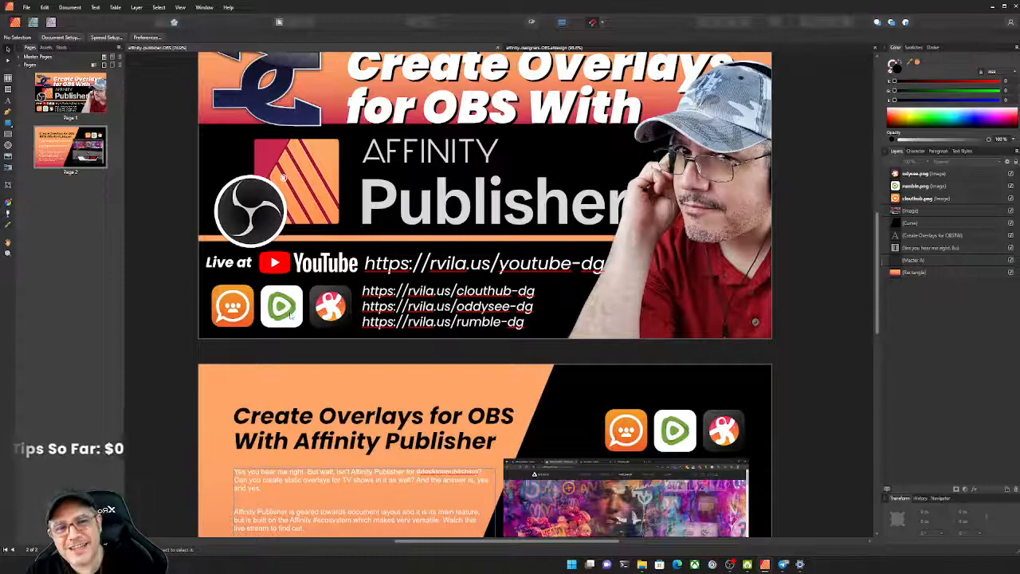
pyautogui.scroll(2, 290, 315)
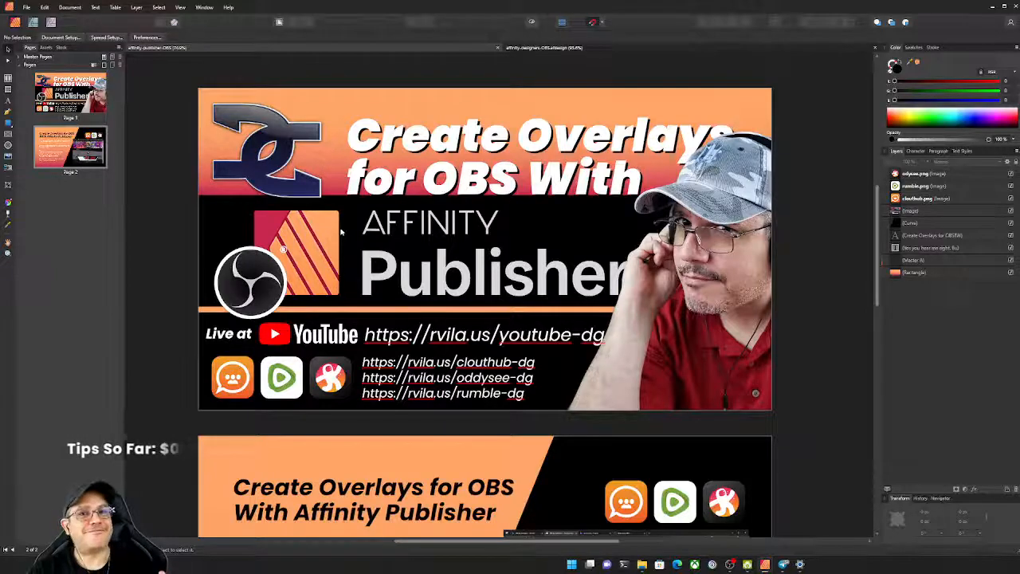
pyautogui.scroll(-1, 343, 221)
pyautogui.scroll(2, 343, 221)
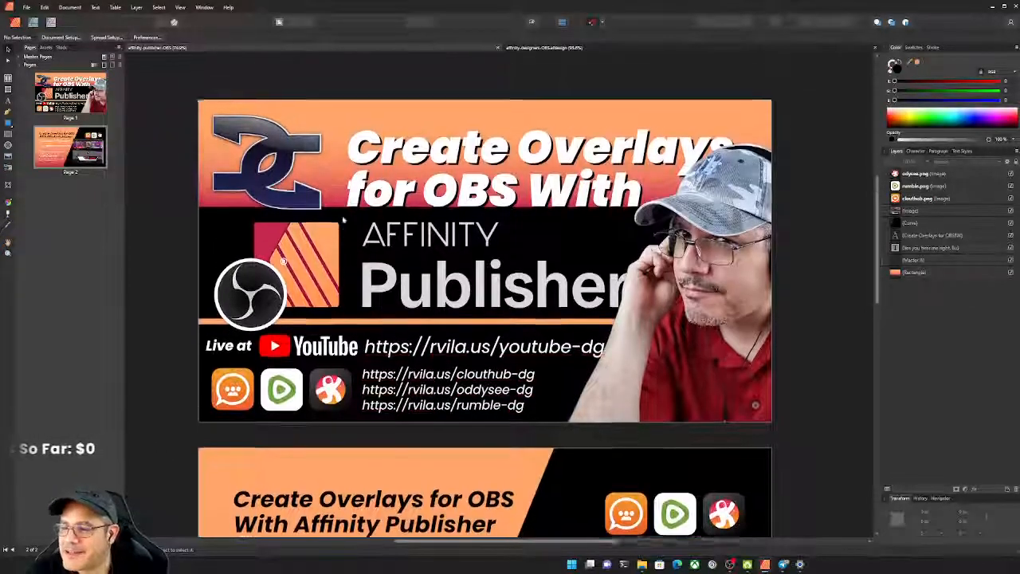
# Examine page 1's elements one by one: title group, gradient banner, channel logo, portrait, platform icons, and the YouTube, Affinity Publisher and OBS logos
pyautogui.click(424, 200)
pyautogui.scroll(-1, 430, 212)
pyautogui.scroll(1, 430, 212)
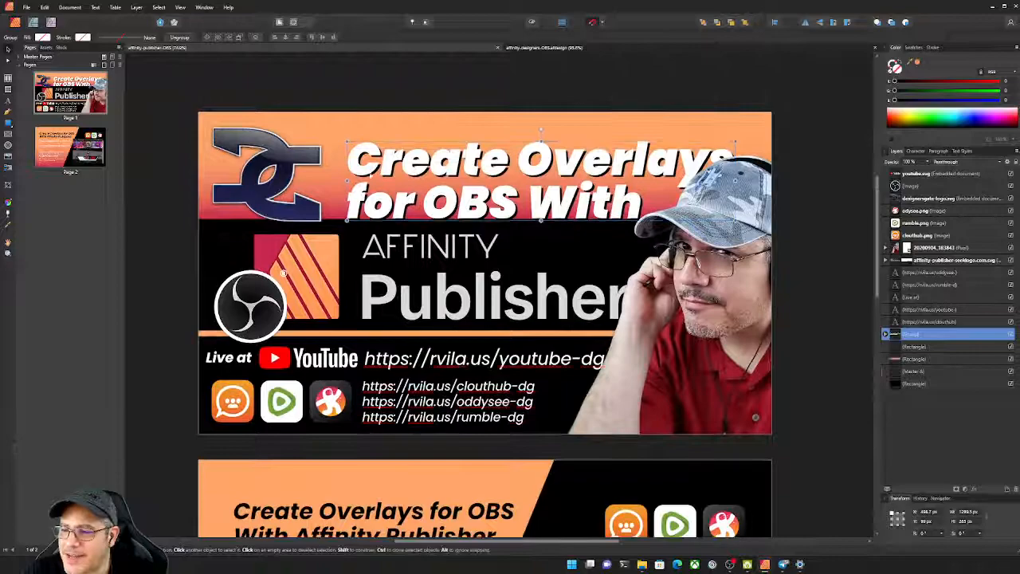
pyautogui.click(335, 128)
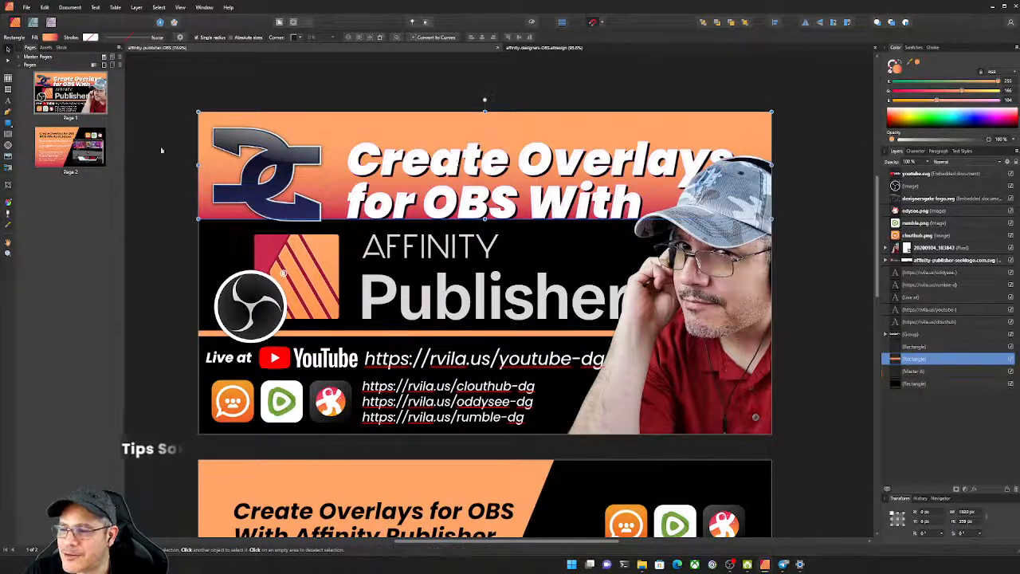
pyautogui.click(275, 182)
pyautogui.click(749, 283)
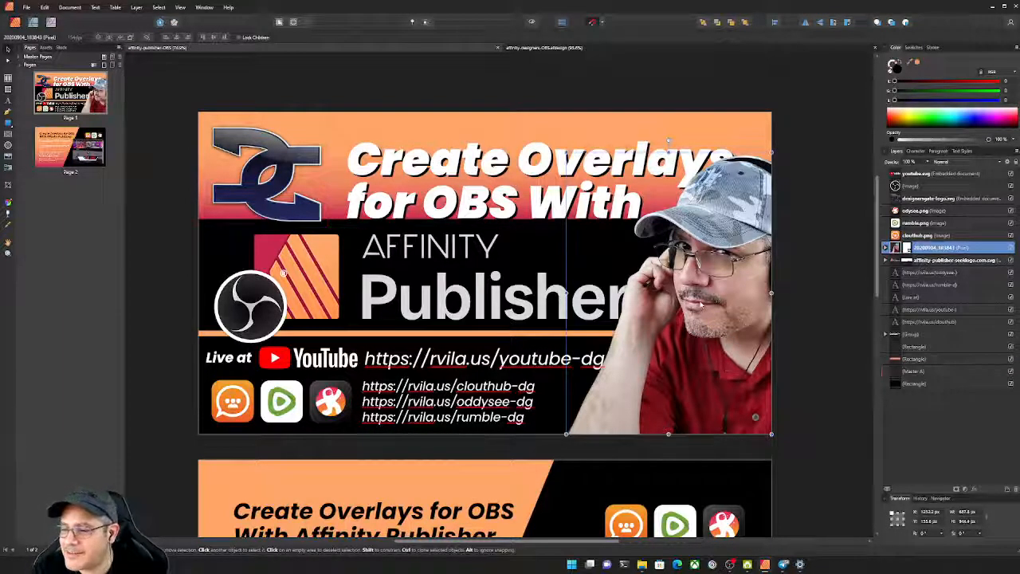
pyautogui.click(317, 408)
pyautogui.click(280, 403)
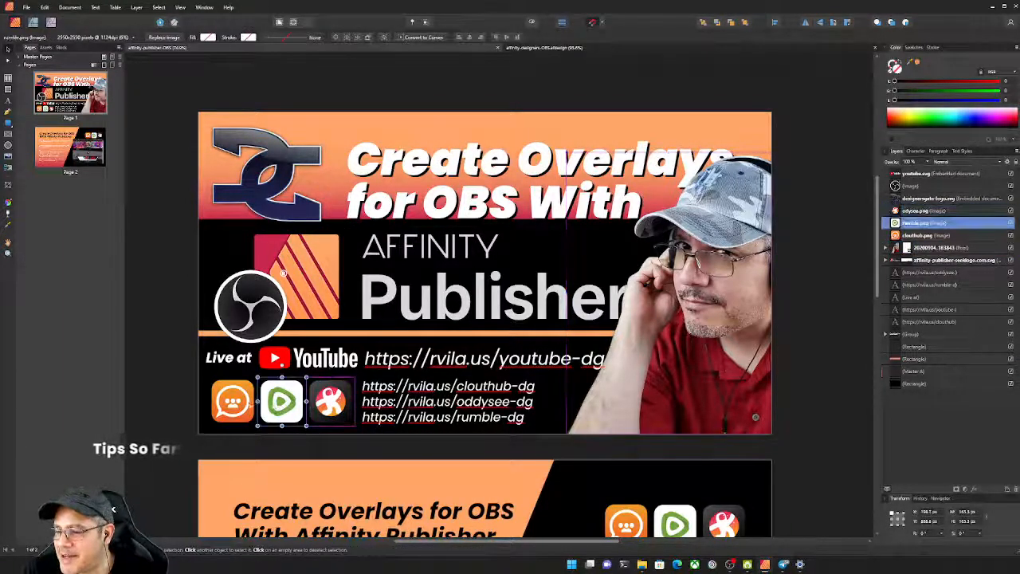
pyautogui.click(238, 400)
pyautogui.click(339, 363)
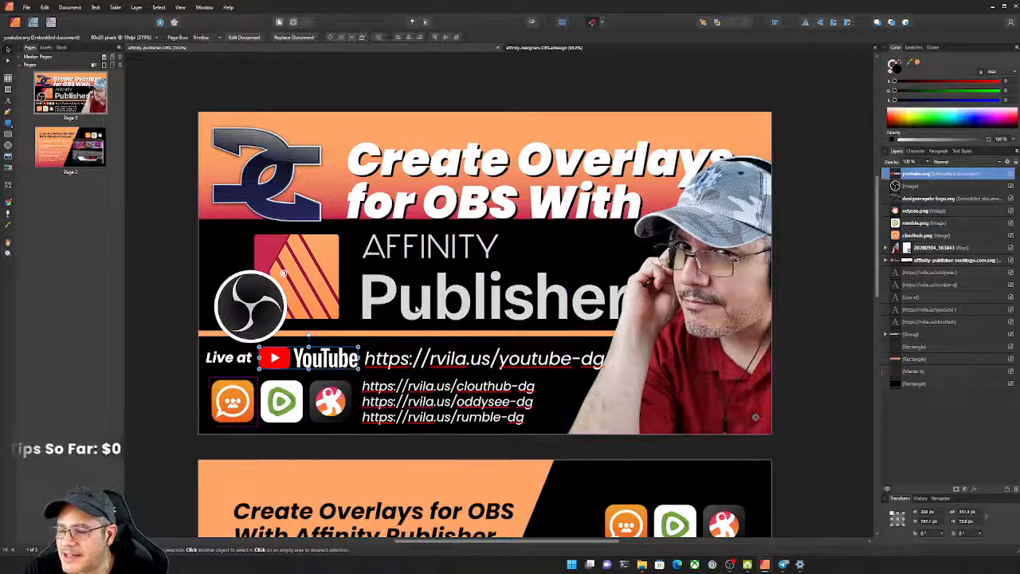
pyautogui.click(326, 303)
pyautogui.click(231, 311)
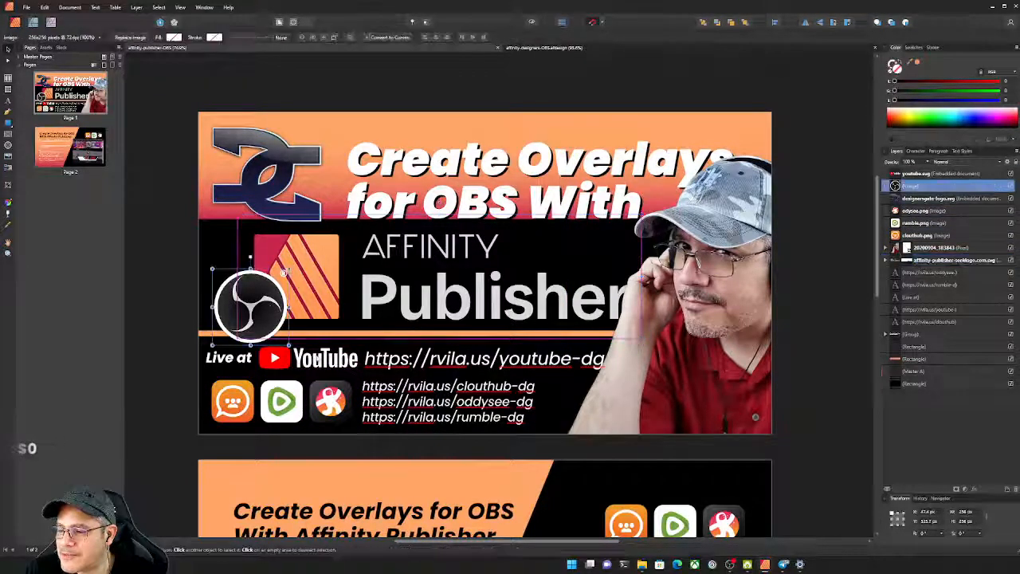
# Inspect the YouTube logo and the Odysee and Rumble icons beside their links on page 1
pyautogui.click(334, 362)
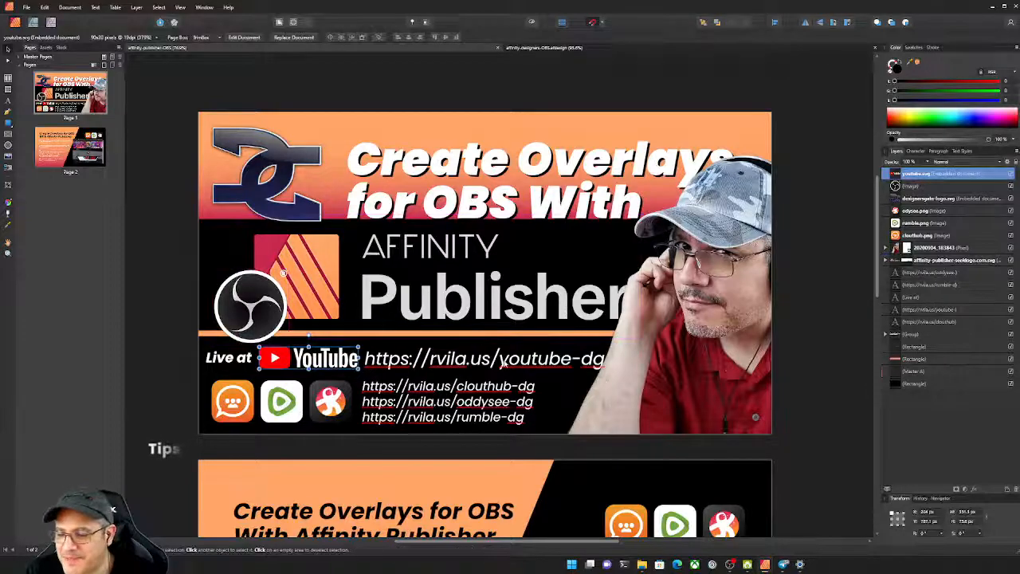
pyautogui.scroll(-2, 491, 367)
pyautogui.scroll(1, 448, 364)
pyautogui.scroll(-1, 450, 358)
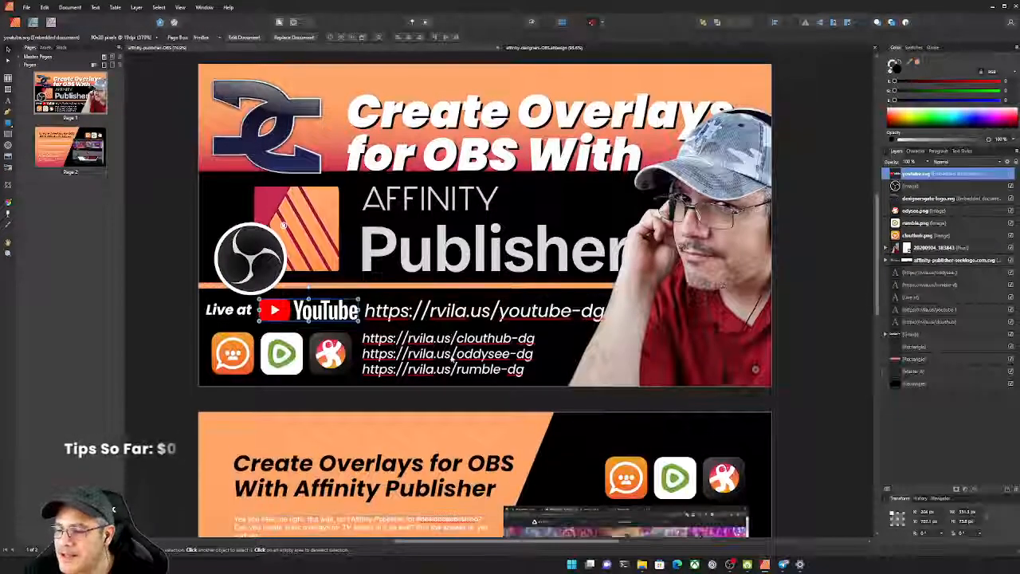
pyautogui.click(331, 352)
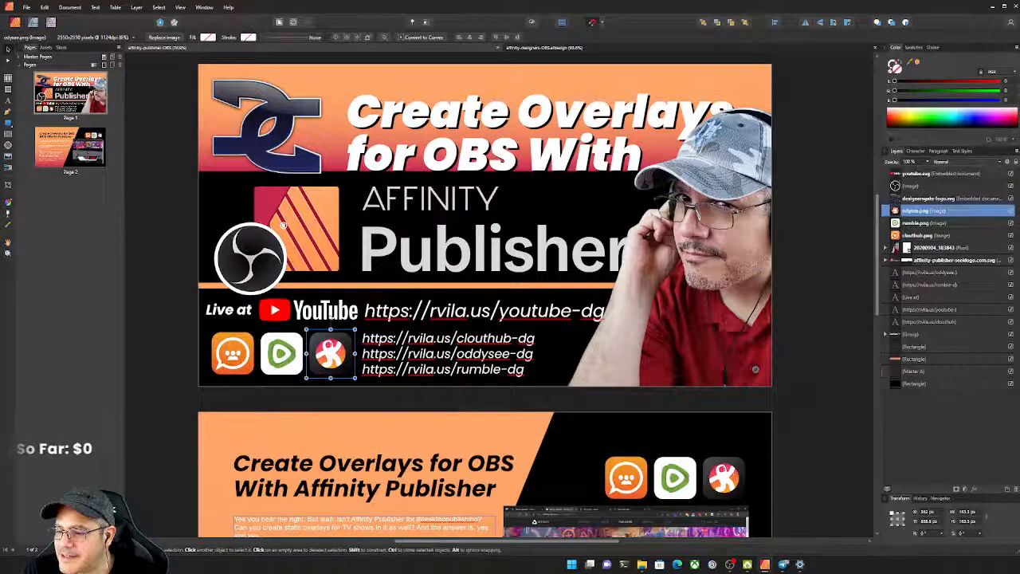
pyautogui.click(282, 353)
pyautogui.scroll(-3, 431, 352)
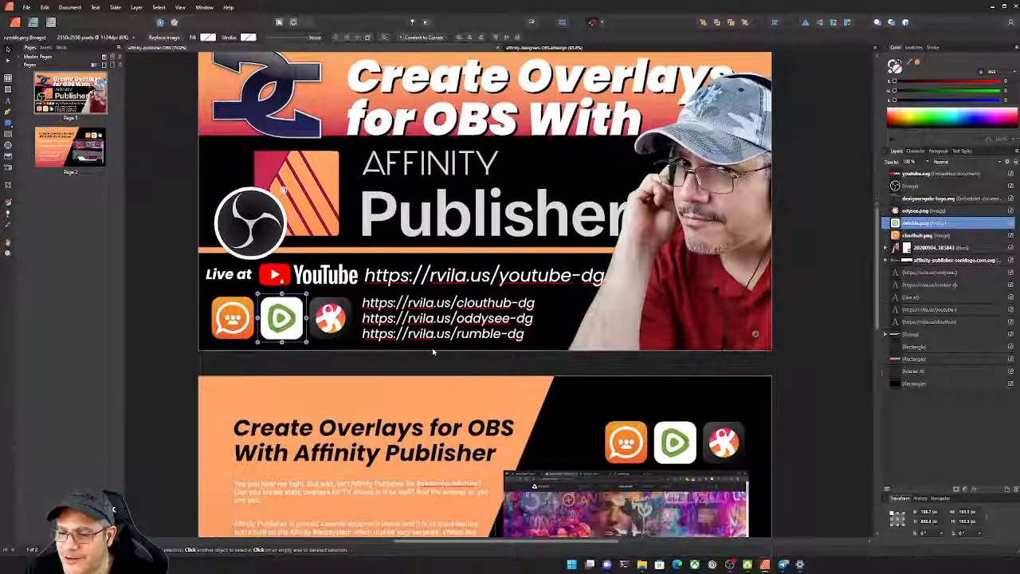
pyautogui.scroll(2, 434, 347)
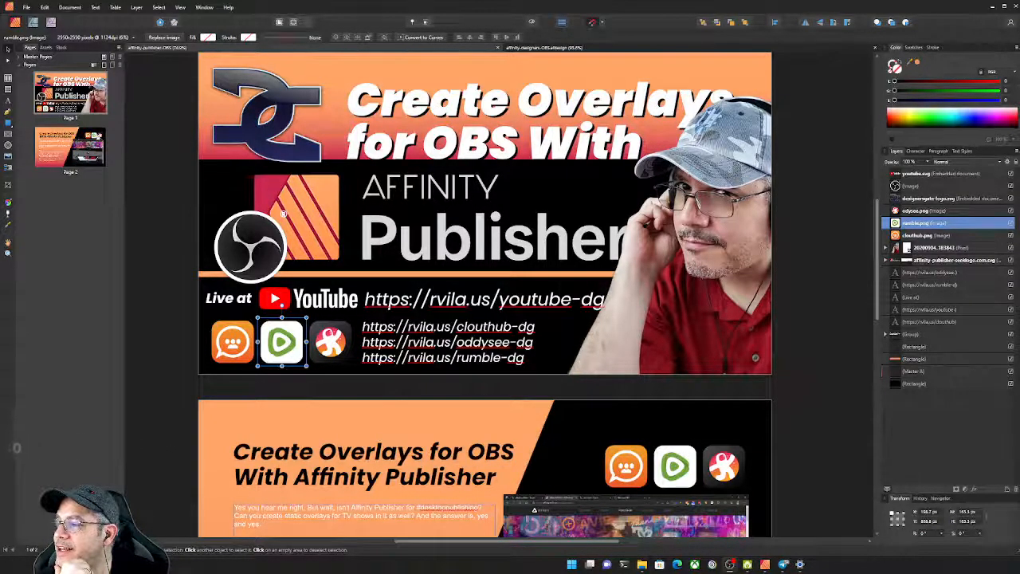
# Move page 2's gradient background rectangle about 8.5 px beyond the page's left edge, keeping its top aligned with the page
pyautogui.scroll(-4, 385, 270)
pyautogui.click(385, 271)
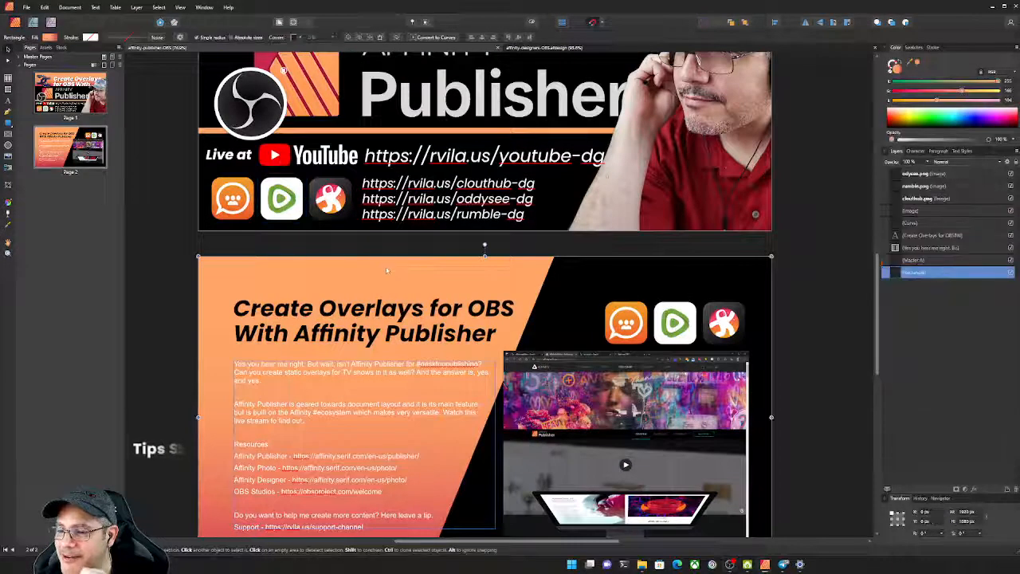
pyautogui.scroll(-3, 386, 271)
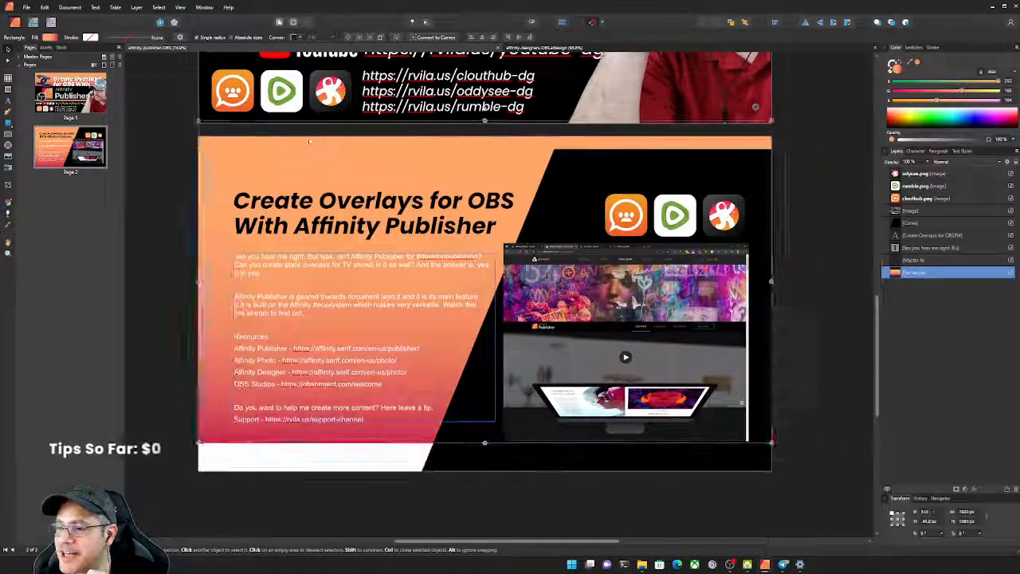
pyautogui.moveTo(309, 141); pyautogui.dragTo(309, 173)
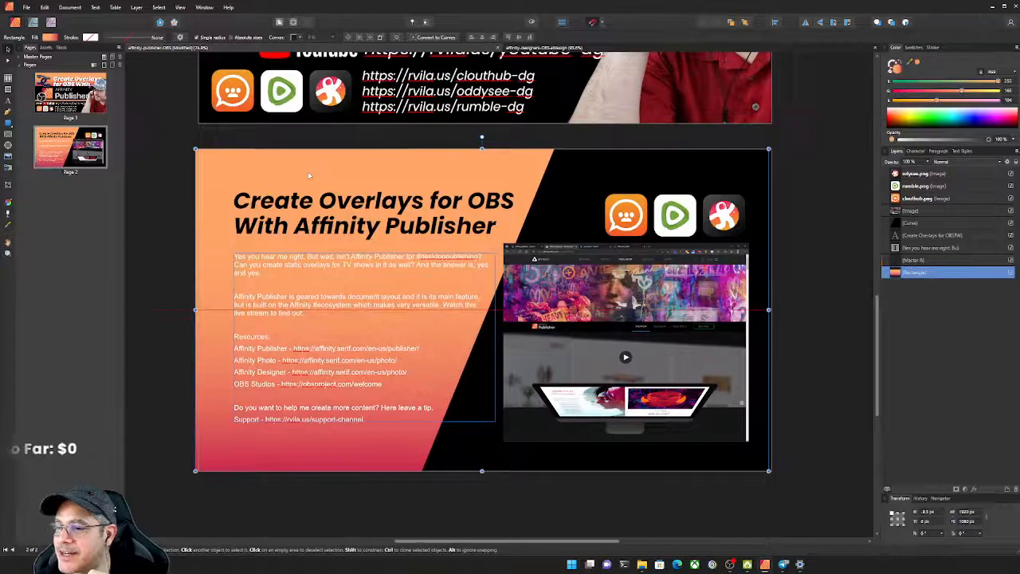
# Widen page 2's gradient rectangle to the page's right edge, shifting the slanted black shape aside and returning it flush with that edge
pyautogui.click(593, 172)
pyautogui.moveTo(593, 172); pyautogui.dragTo(542, 171)
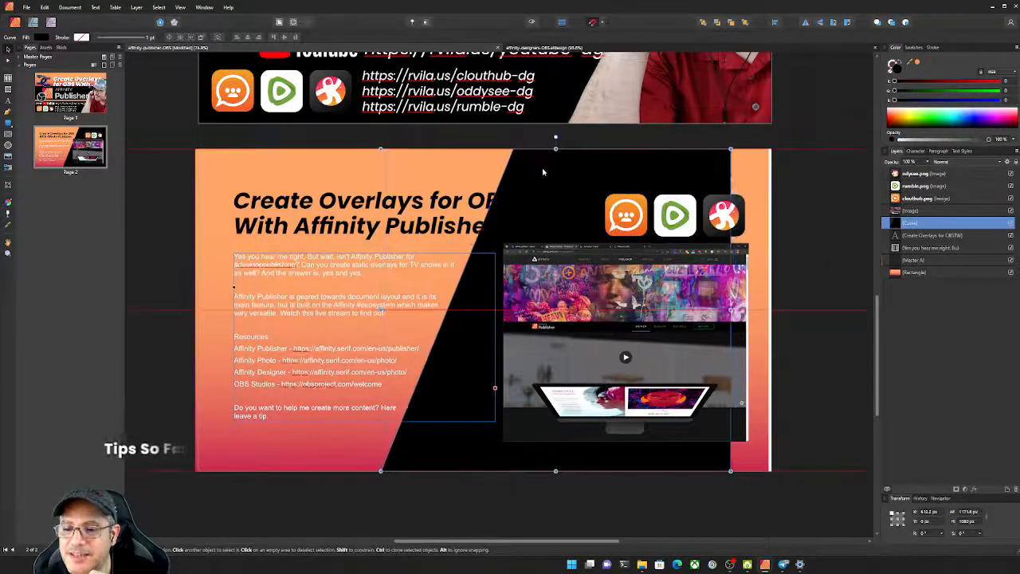
pyautogui.click(753, 311)
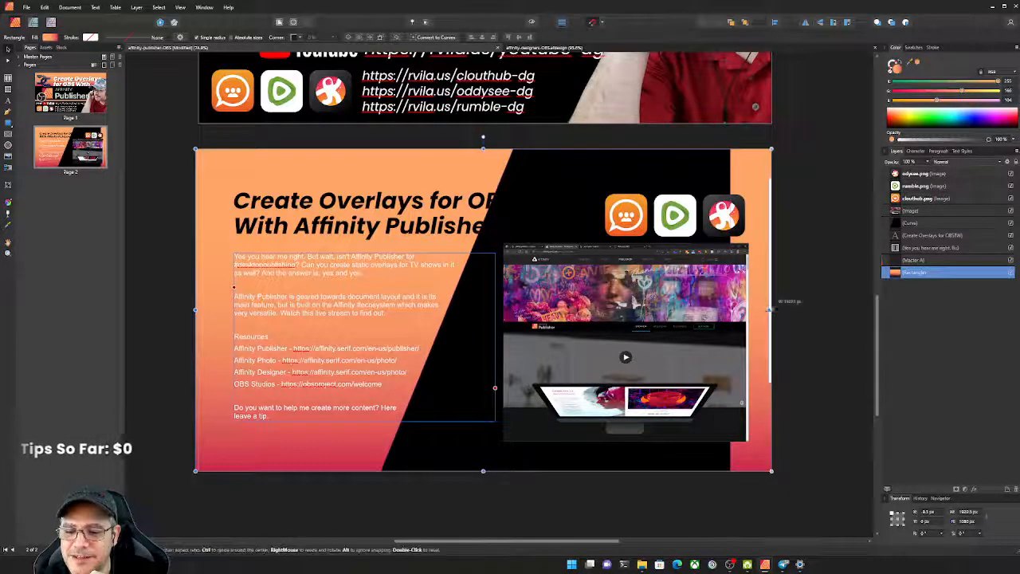
pyautogui.click(616, 175)
pyautogui.moveTo(617, 176); pyautogui.dragTo(658, 179)
# Examine page 2's heading, the Rumble, CloutHub and Odysee icons, the website screenshot image and the descriptive text
pyautogui.click(382, 235)
pyautogui.click(675, 221)
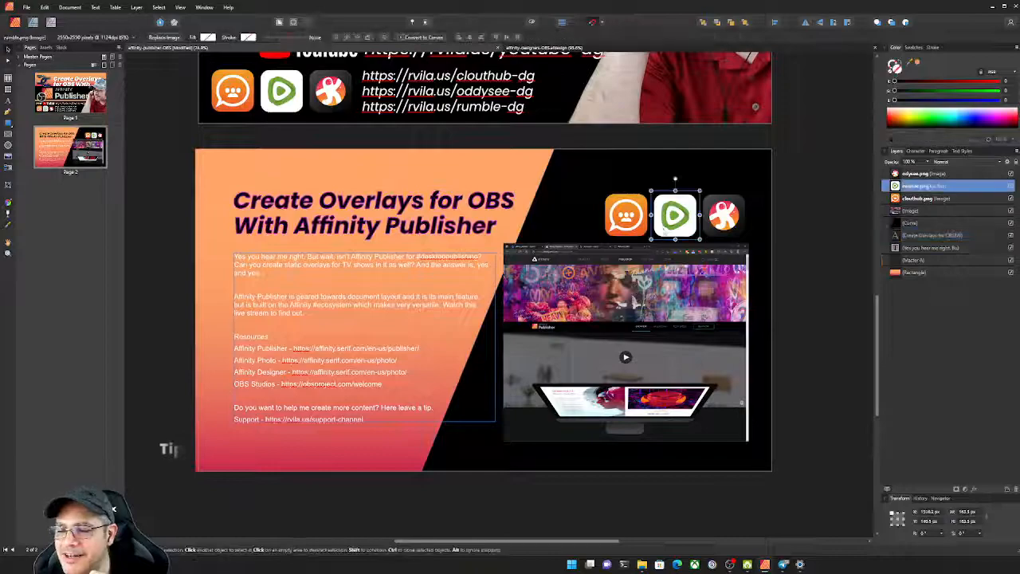
pyautogui.click(626, 221)
pyautogui.click(721, 223)
pyautogui.click(717, 245)
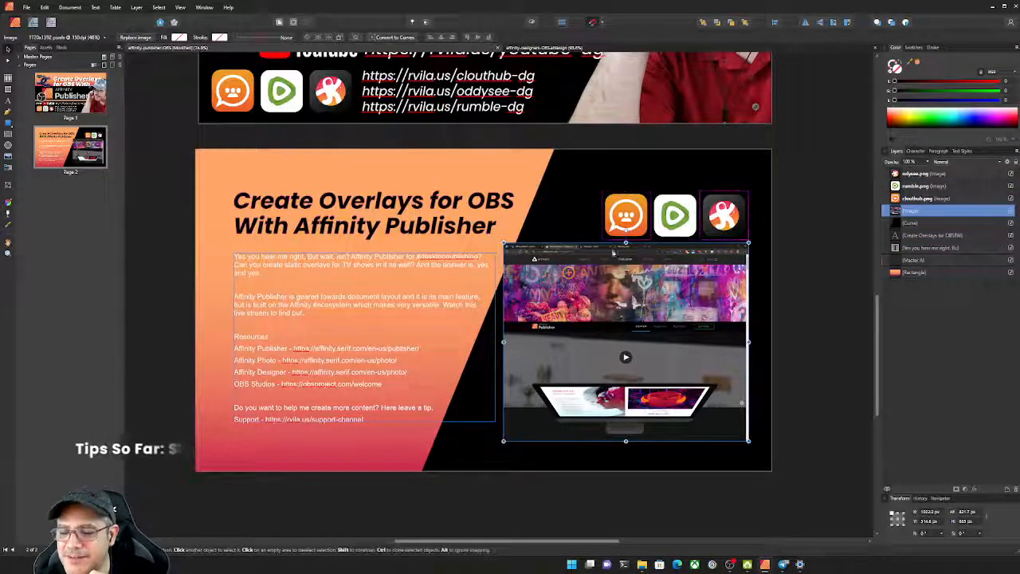
pyautogui.scroll(-2, 474, 223)
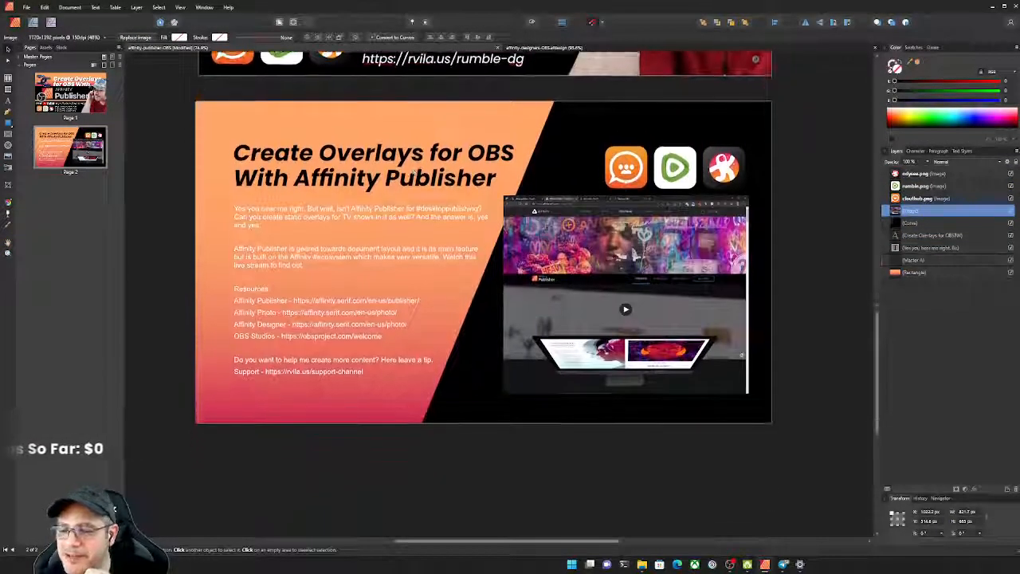
pyautogui.scroll(2, 473, 223)
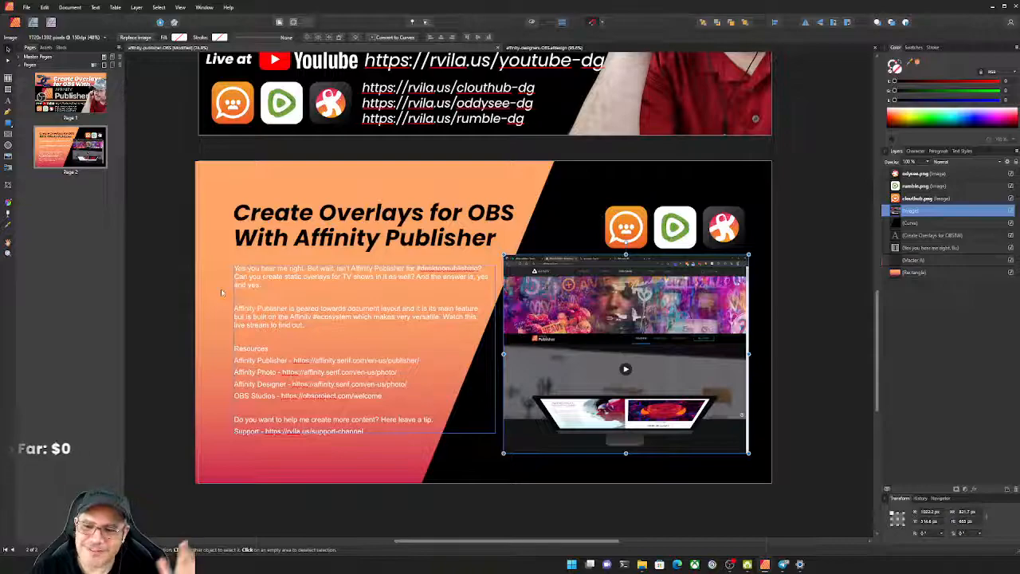
pyautogui.scroll(2, 279, 261)
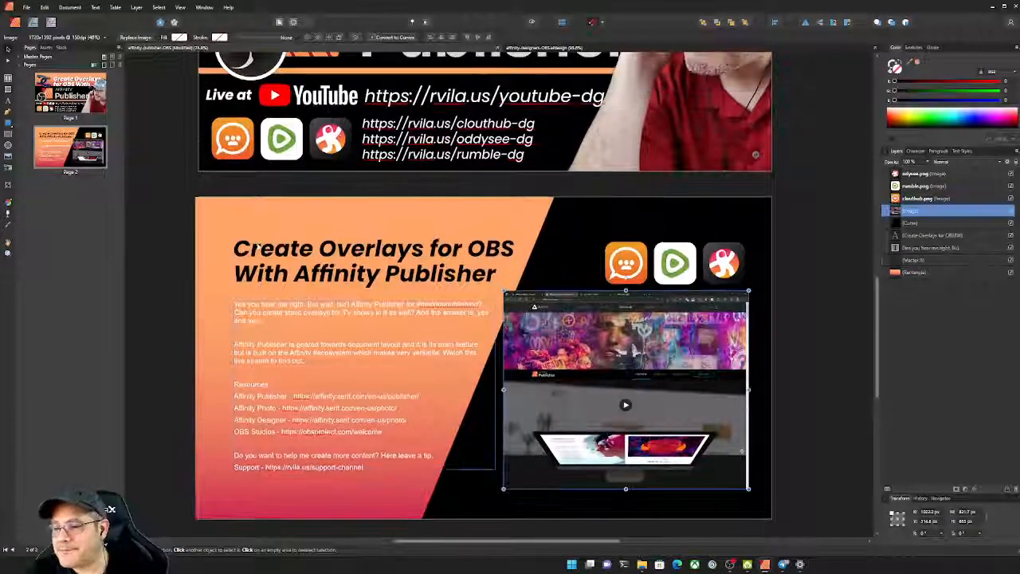
pyautogui.scroll(-5, 279, 261)
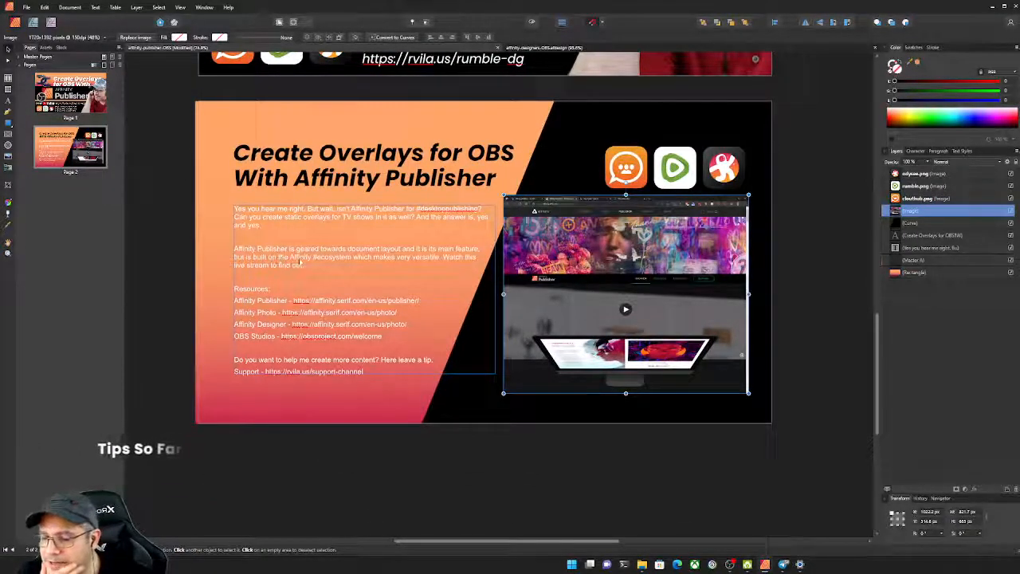
pyautogui.scroll(1, 286, 261)
pyautogui.scroll(-1, 300, 262)
pyautogui.scroll(3, 301, 263)
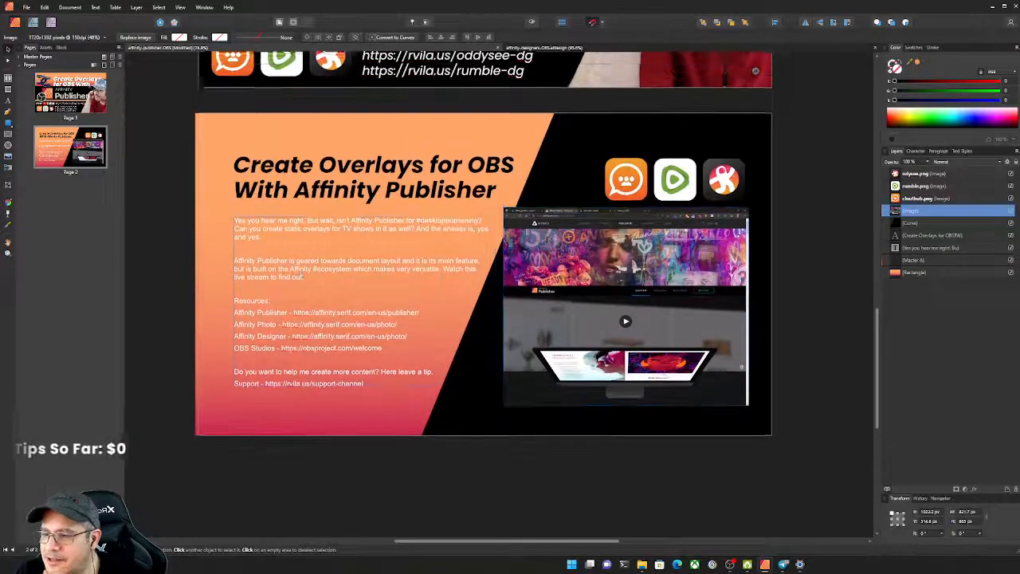
# Put page 2's gradient background rectangle and slanted black shape onto Master A as its background
pyautogui.click(337, 226)
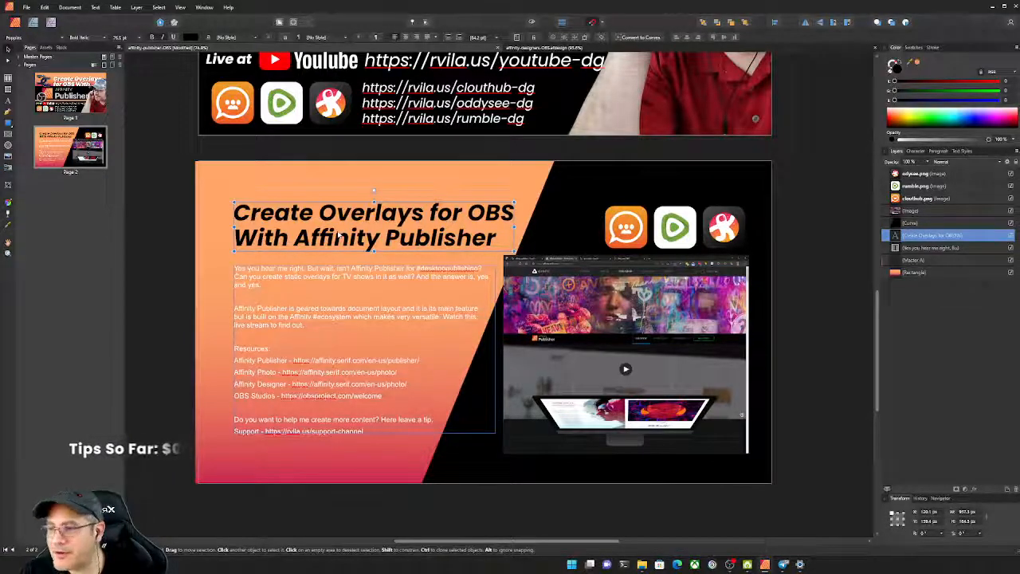
pyautogui.click(18, 58)
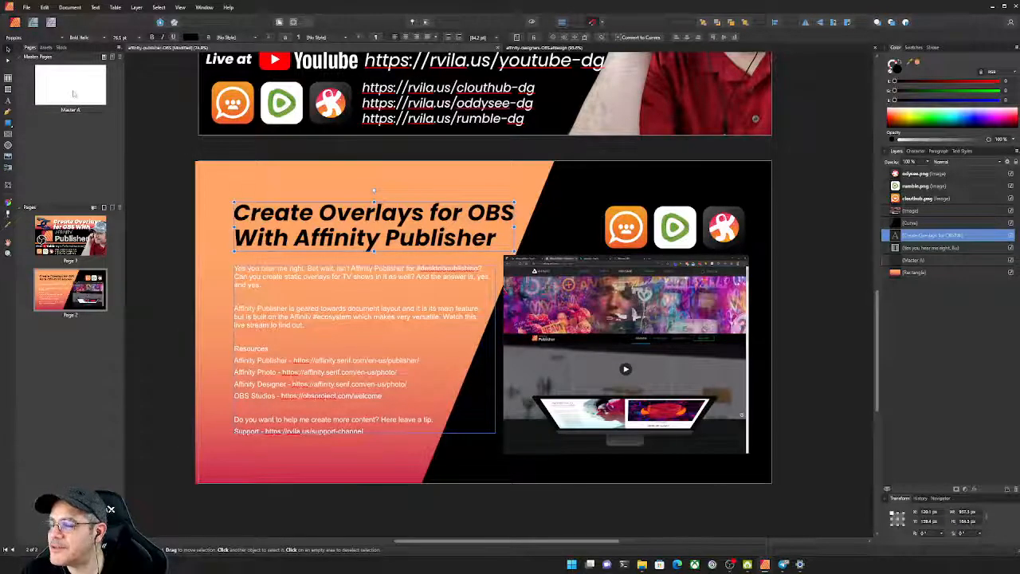
pyautogui.click(223, 172)
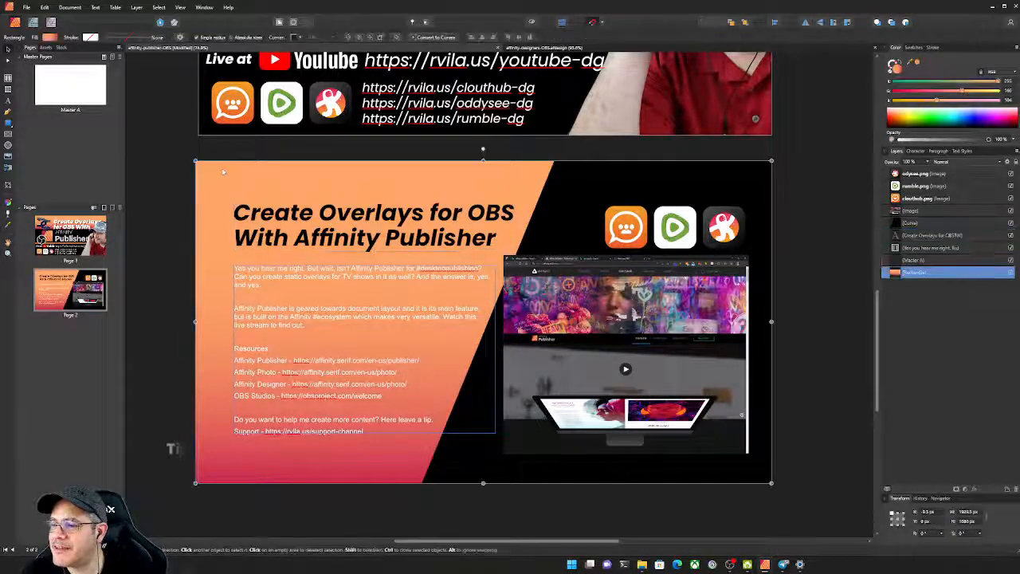
pyautogui.keyDown('shift'); pyautogui.click(561, 182); pyautogui.keyUp('shift')
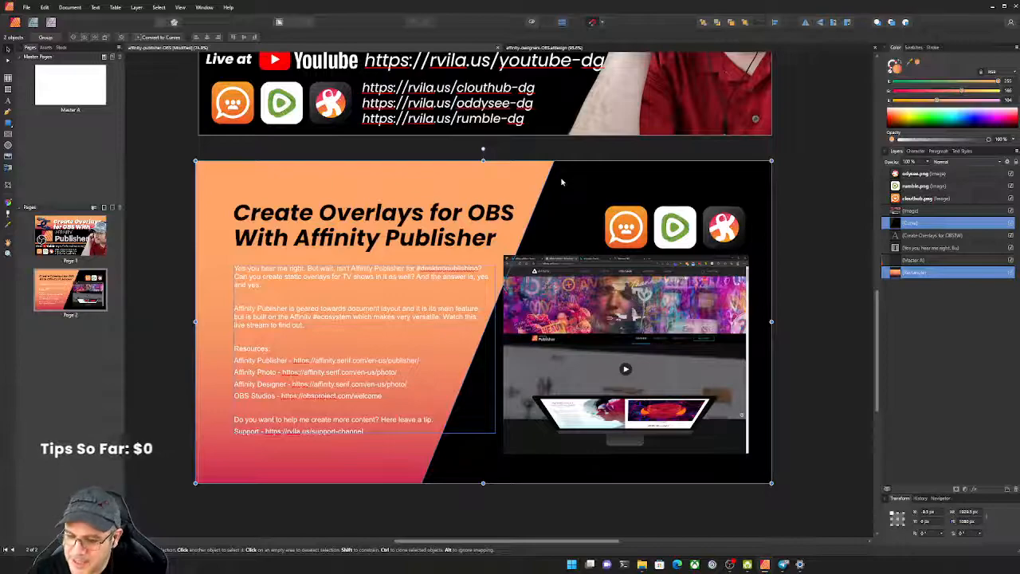
pyautogui.doubleClick(65, 85)
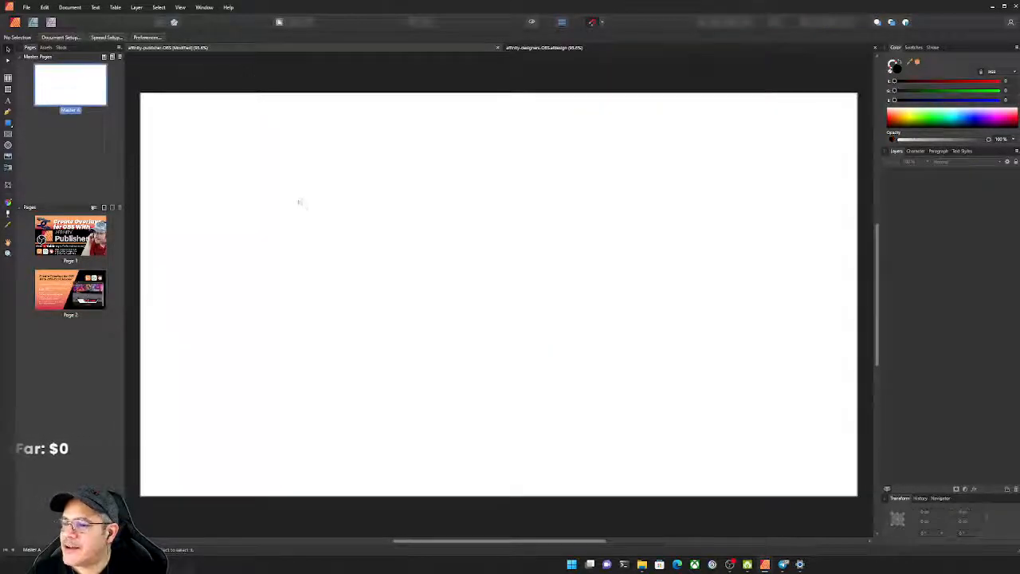
pyautogui.hotkey('ctrl', 'v')
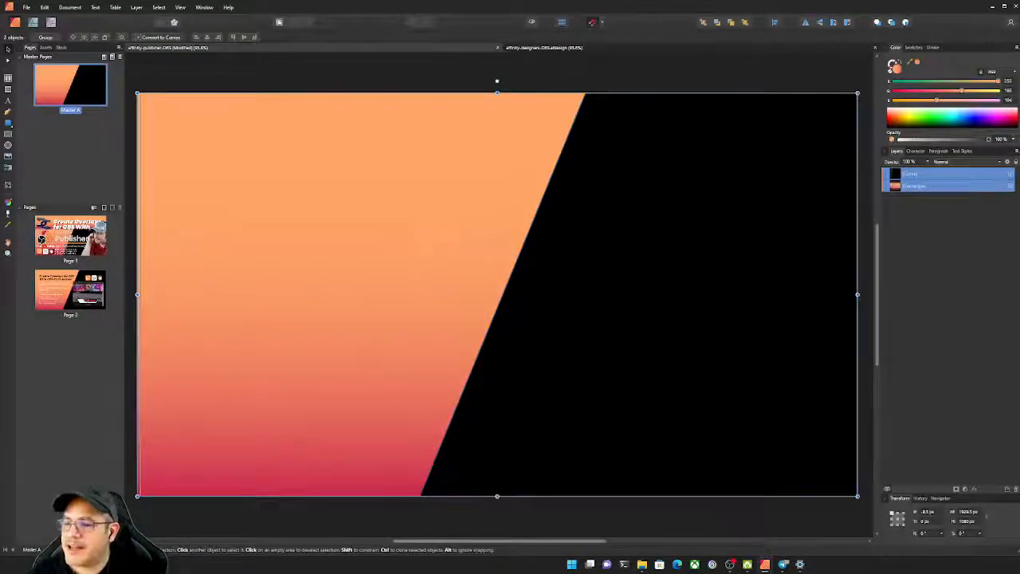
pyautogui.click(322, 80)
pyautogui.scroll(-3, 391, 250)
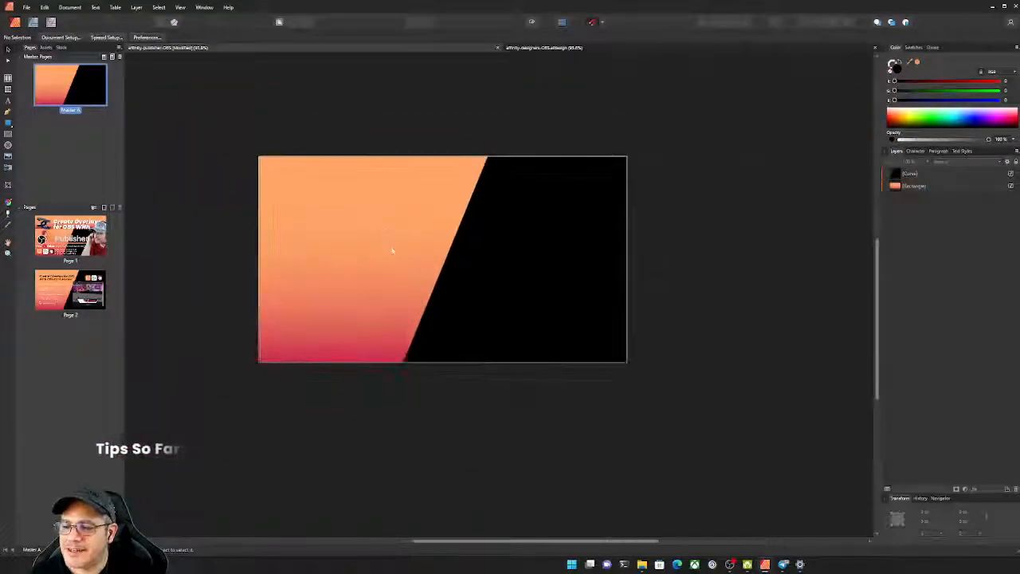
pyautogui.scroll(2, 373, 250)
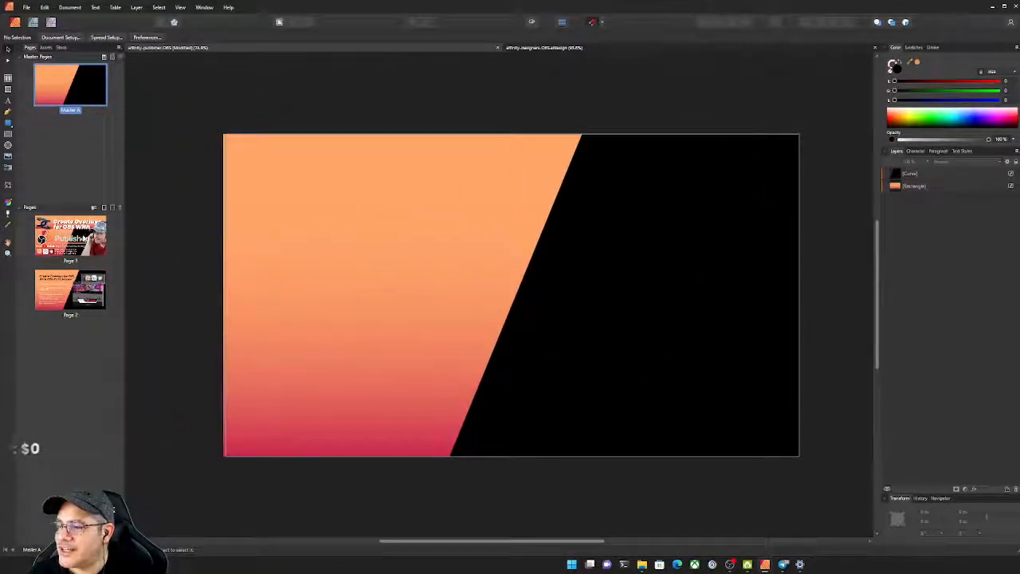
# Review page 1 with Master A's background and add a second master page at FHD 1080p, 1920 x 1080 px
pyautogui.doubleClick(80, 237)
pyautogui.scroll(-4, 443, 281)
pyautogui.scroll(3, 478, 285)
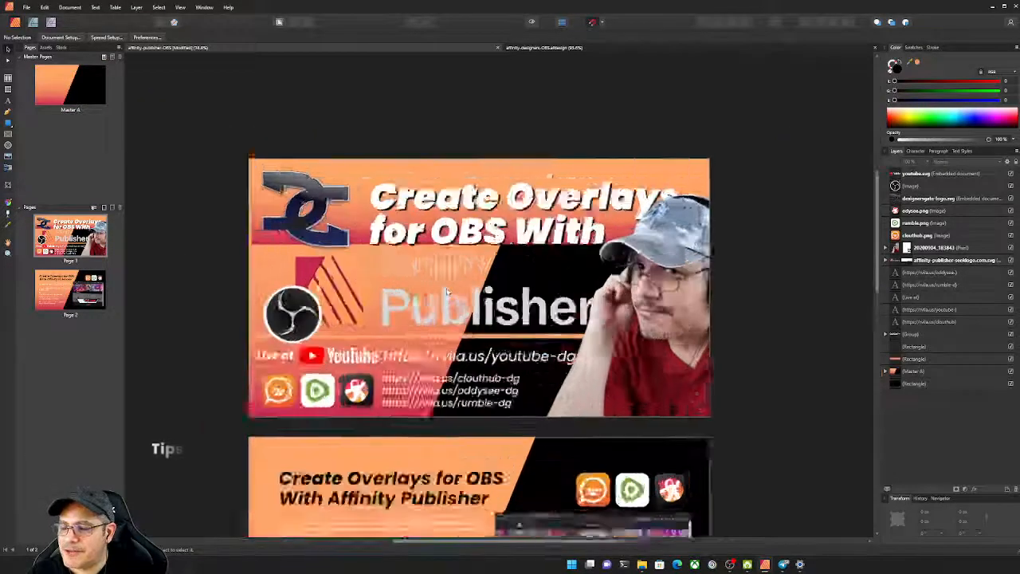
pyautogui.scroll(1, 479, 284)
pyautogui.scroll(-1, 479, 283)
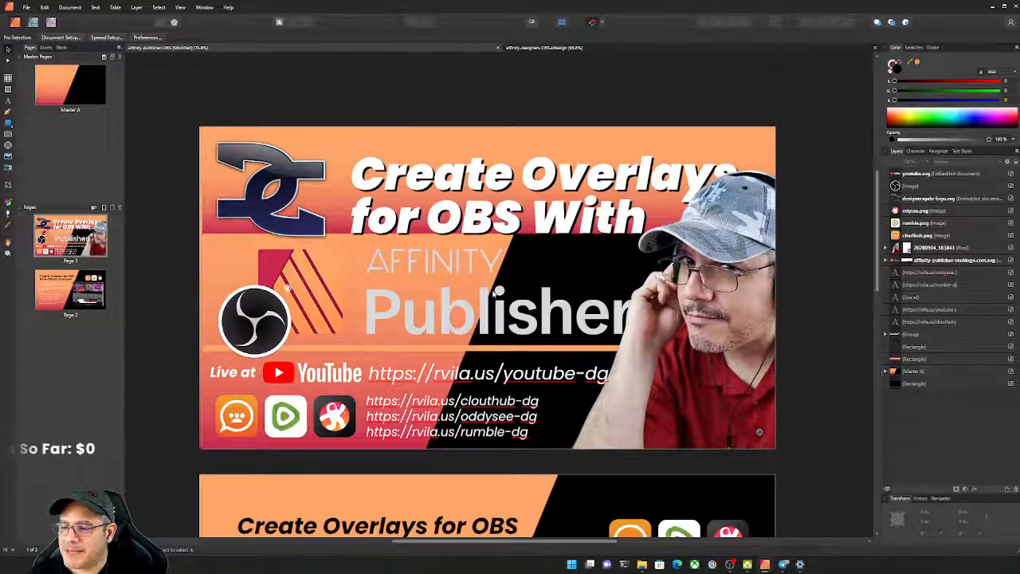
pyautogui.scroll(1, 500, 280)
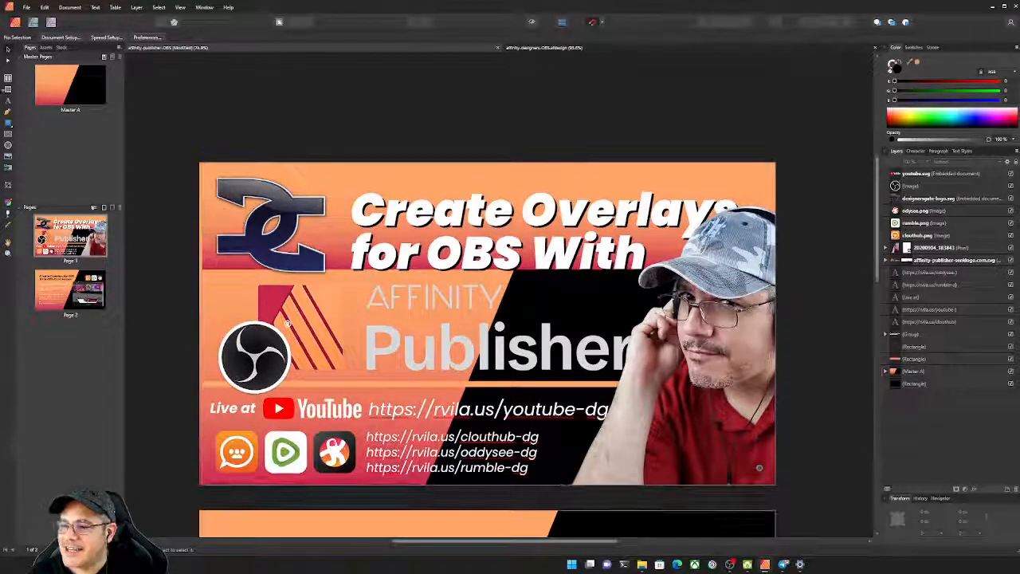
pyautogui.rightClick(64, 141)
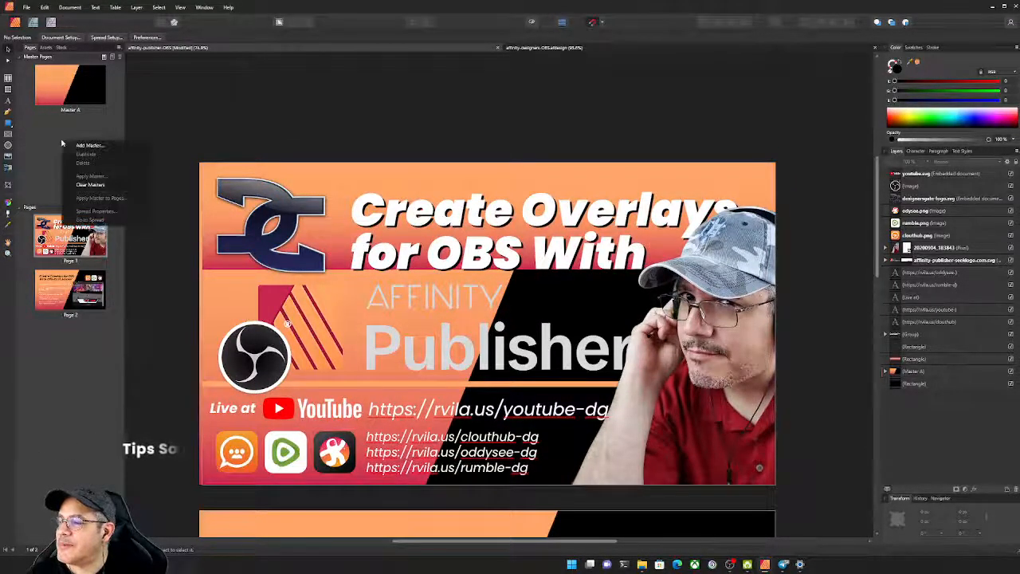
pyautogui.click(79, 148)
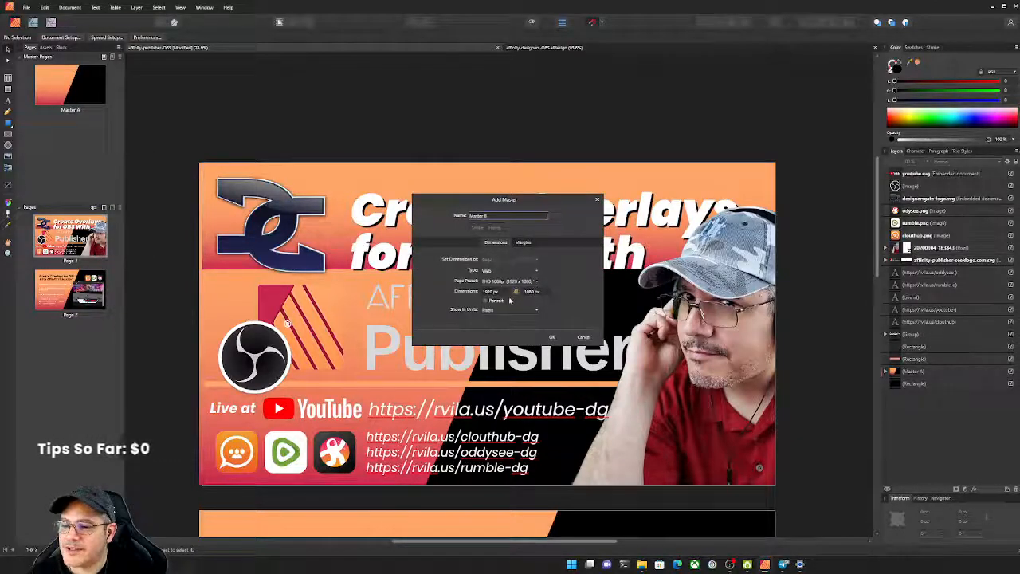
pyautogui.click(552, 337)
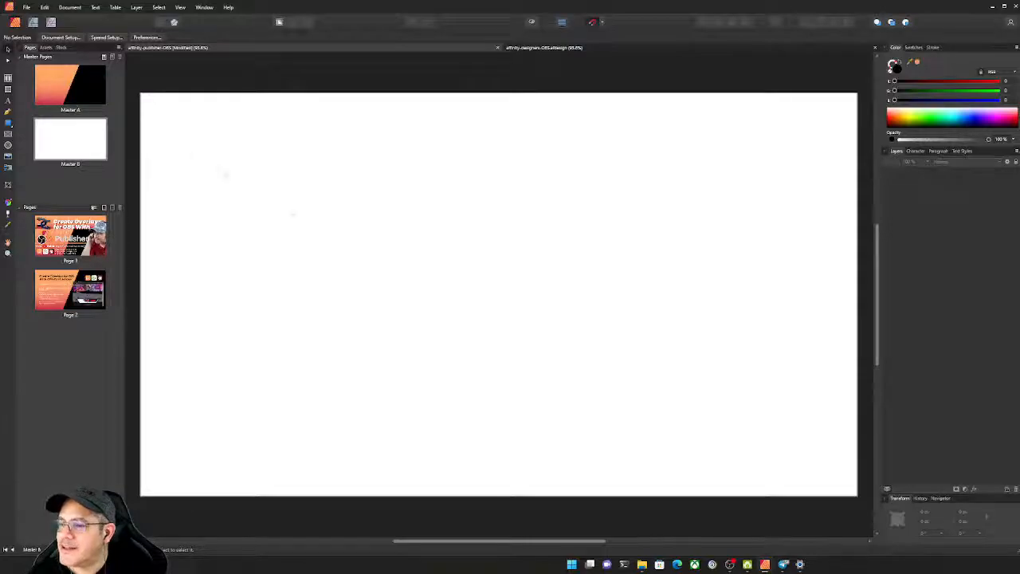
# Give Master B a solid black background by pasting the background shapes, deleting the slanted shape and recolouring the gradient rectangle black
pyautogui.hotkey('ctrl', 'v')
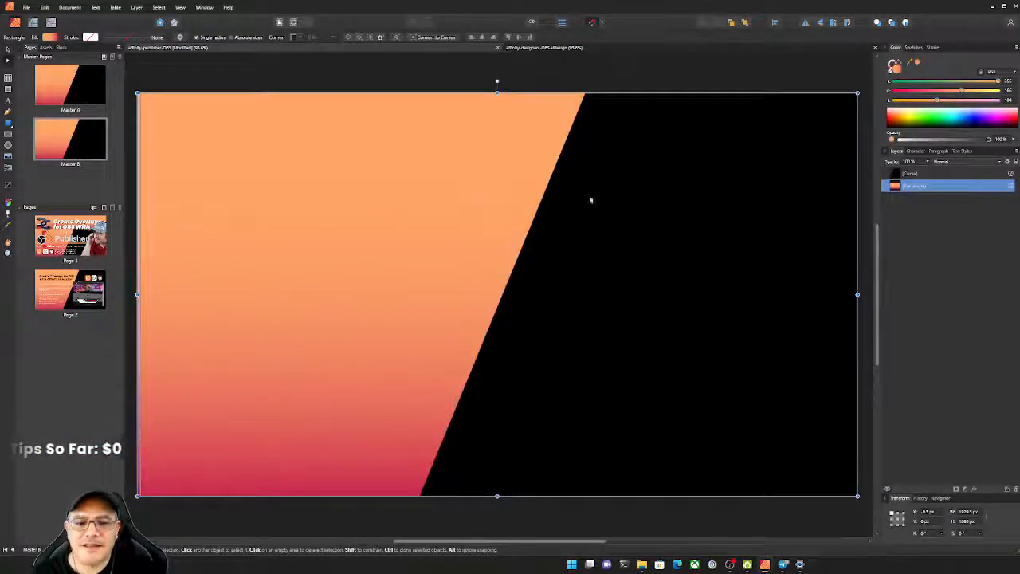
pyautogui.click(684, 83)
pyautogui.click(632, 109)
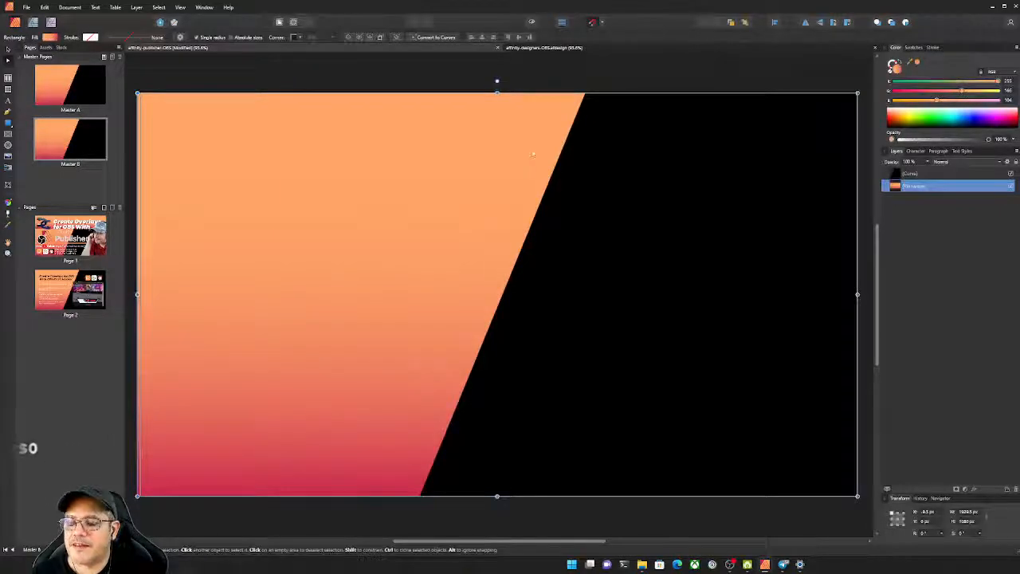
pyautogui.press('Delete')
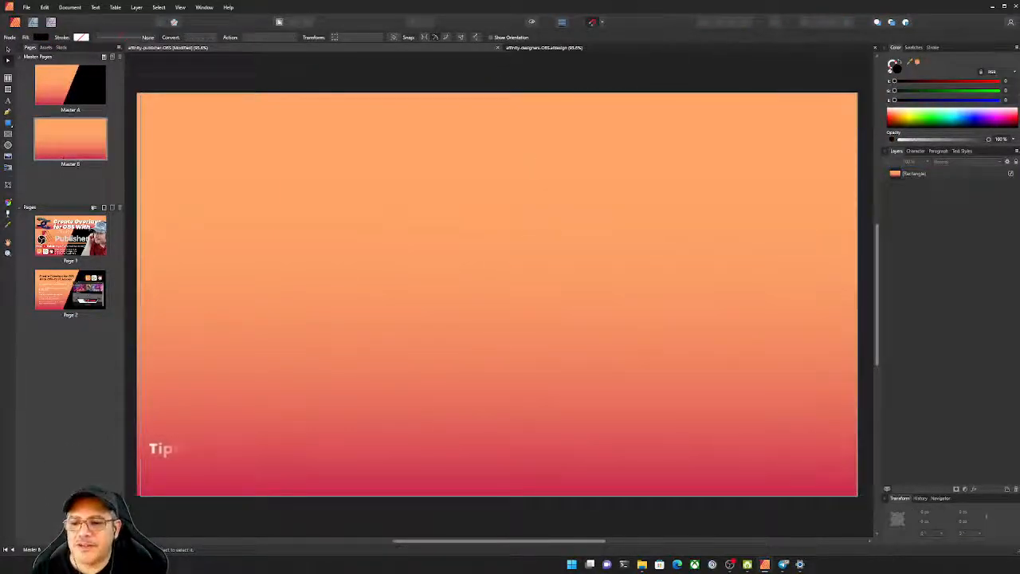
pyautogui.click(717, 160)
pyautogui.click(945, 125)
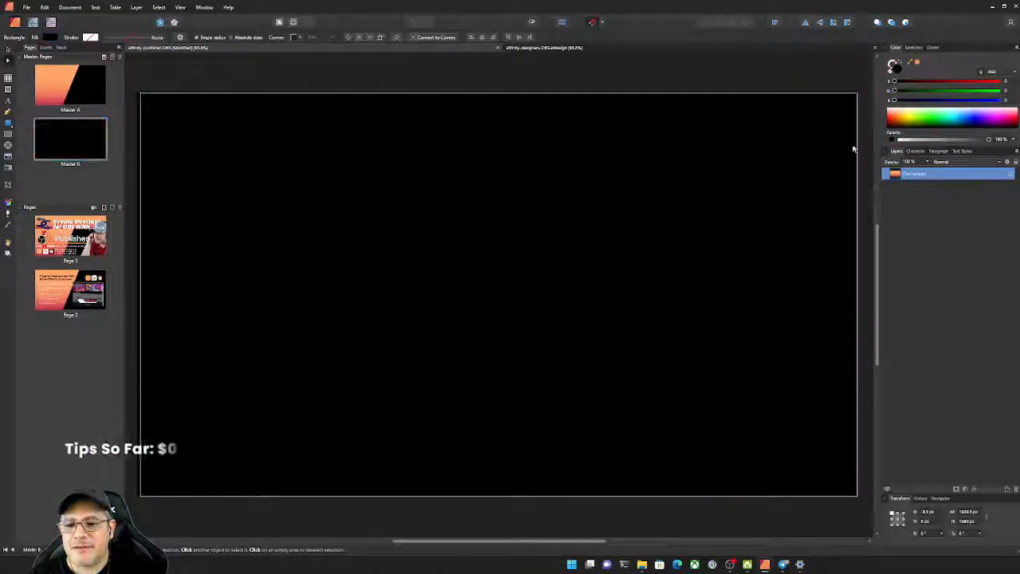
pyautogui.click(642, 85)
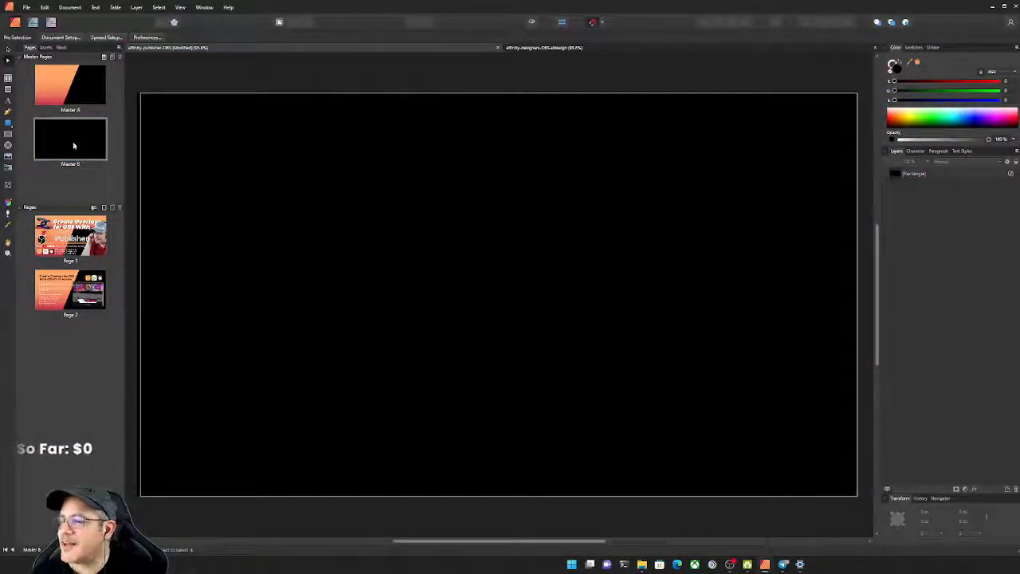
# Apply Master B to page 1 only, replacing its existing master, and save the document
pyautogui.click(73, 238)
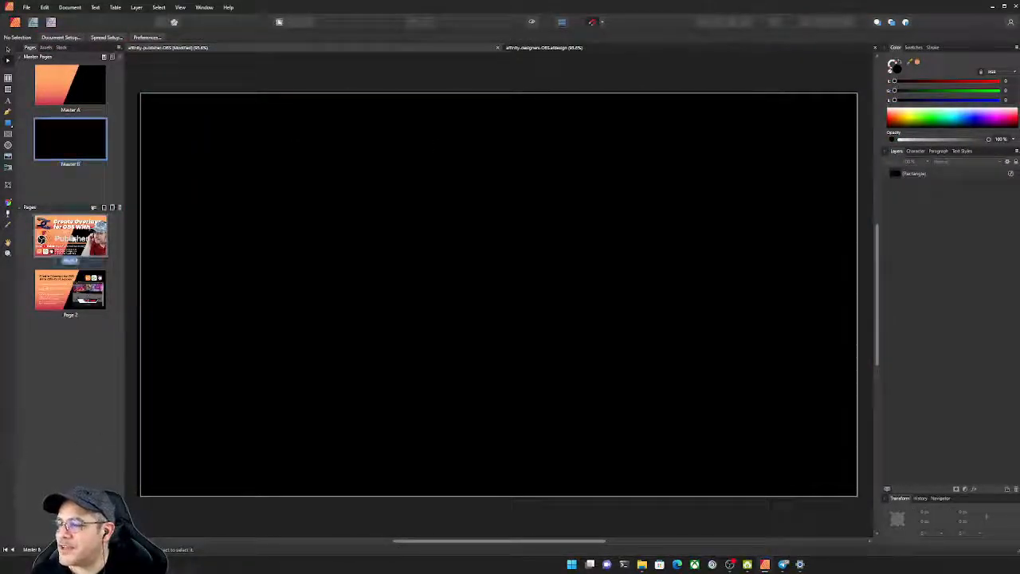
pyautogui.rightClick(71, 239)
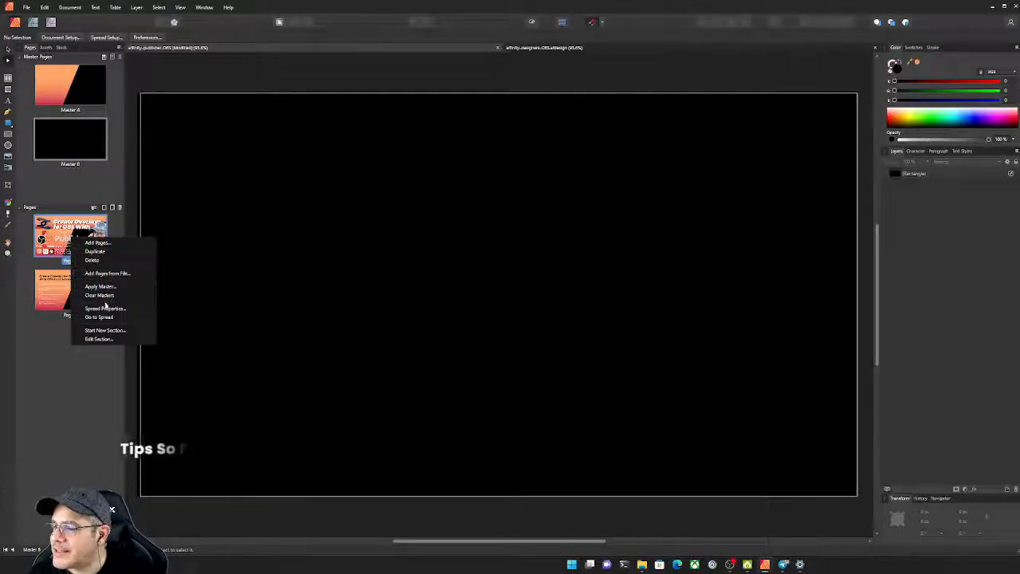
pyautogui.click(102, 288)
pyautogui.click(522, 228)
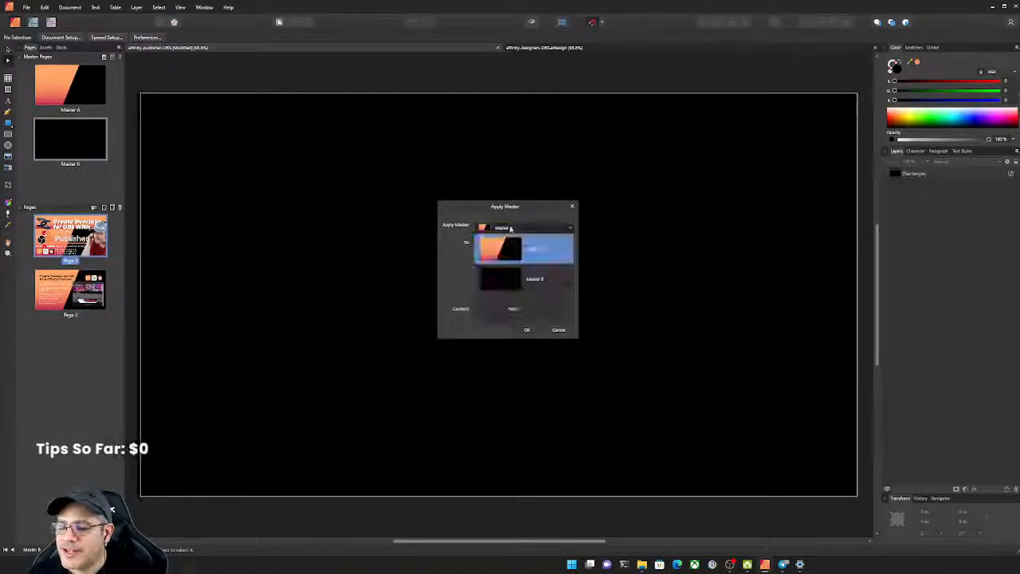
pyautogui.click(501, 279)
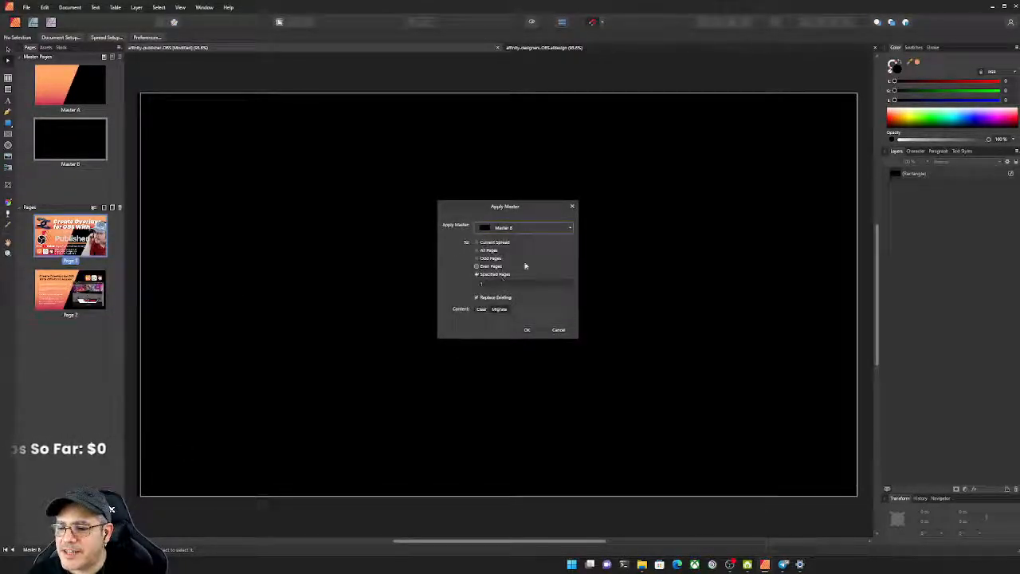
pyautogui.click(524, 330)
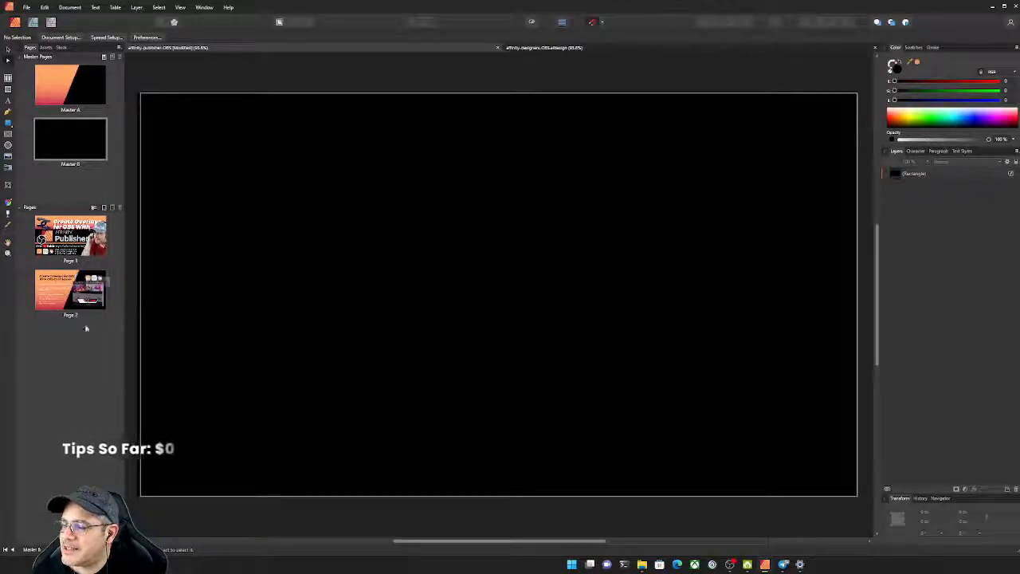
pyautogui.hotkey('ctrl', 's')
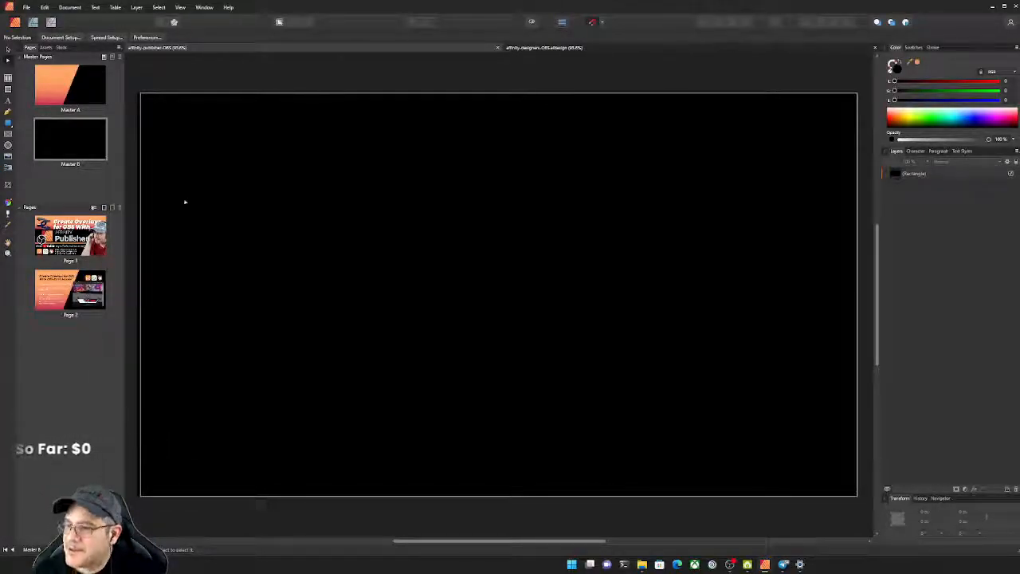
# Add one new page after page 2 based on Master A
pyautogui.rightClick(83, 341)
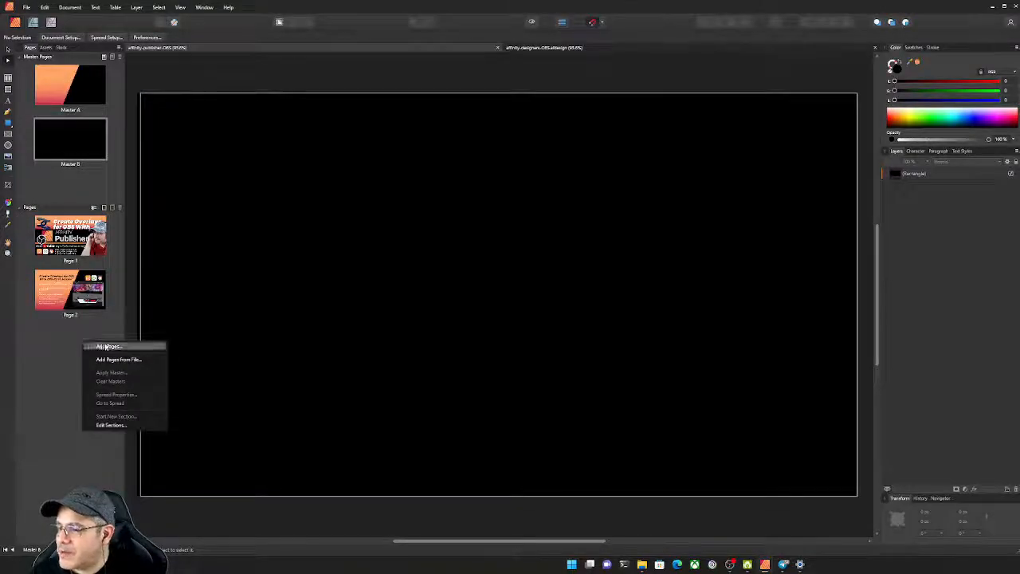
pyautogui.click(106, 346)
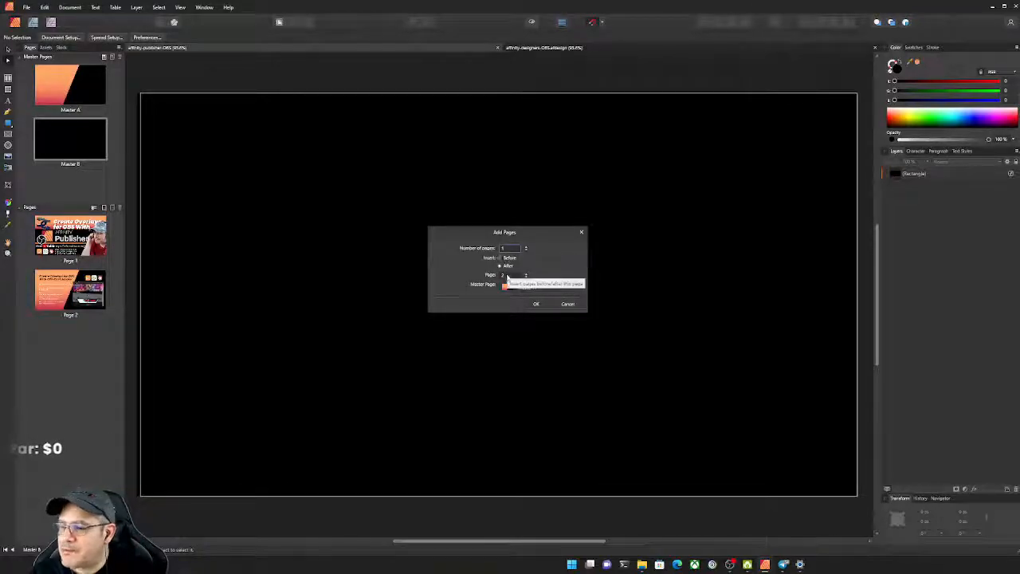
pyautogui.click(535, 303)
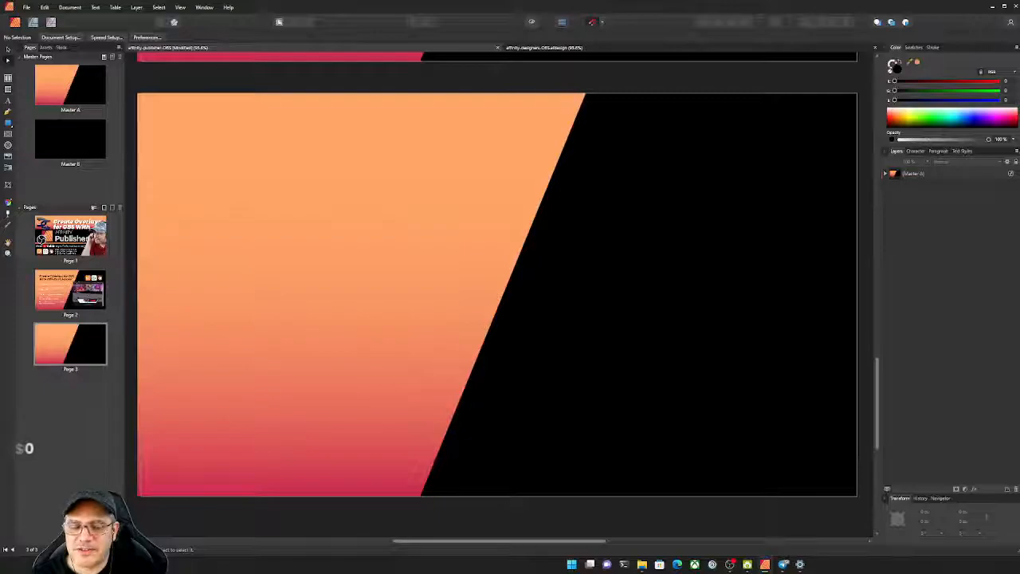
# Compare the new page 3's master background with page 2's finished layout
pyautogui.scroll(3, 826, 55)
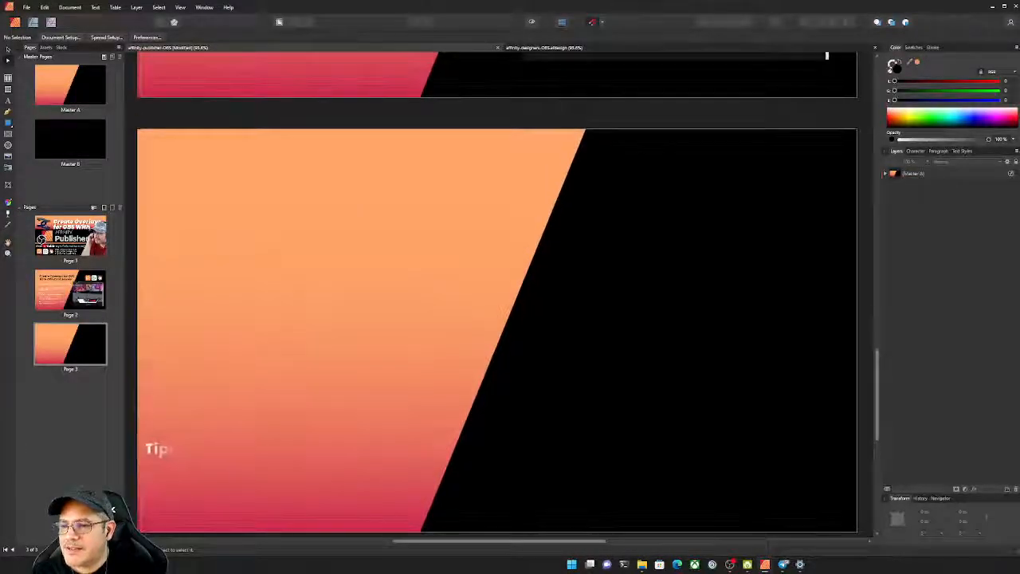
pyautogui.scroll(-3, 474, 245)
pyautogui.scroll(1, 474, 245)
pyautogui.scroll(-3, 475, 244)
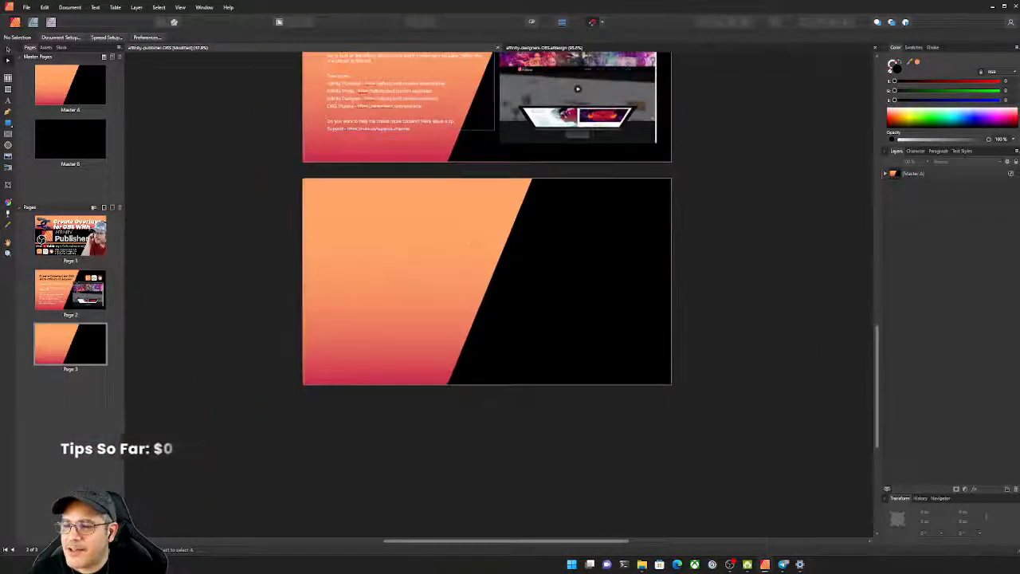
pyautogui.moveTo(475, 244); pyautogui.dragTo(520, 328)
pyautogui.scroll(3, 531, 293)
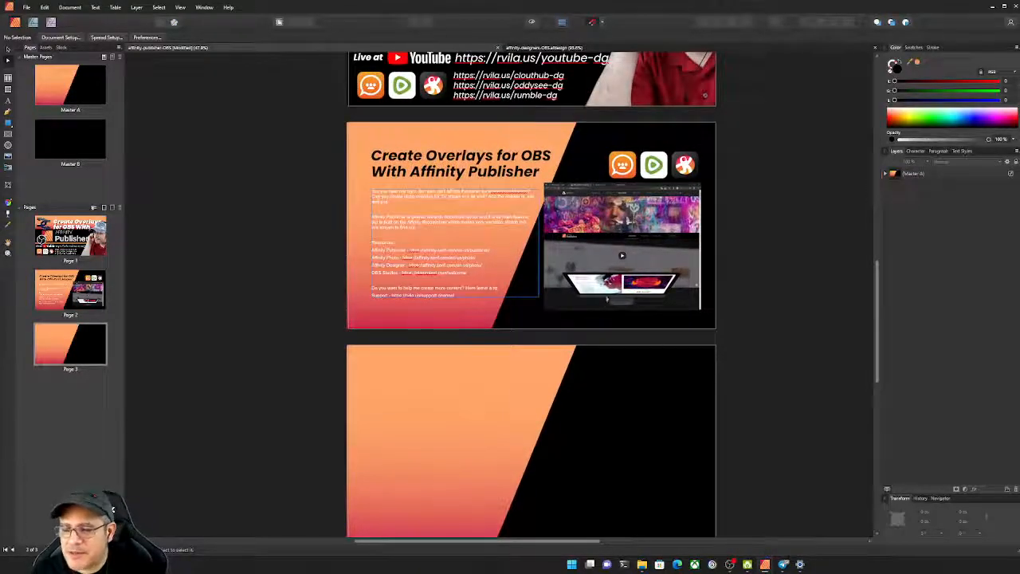
pyautogui.moveTo(557, 410); pyautogui.dragTo(522, 331)
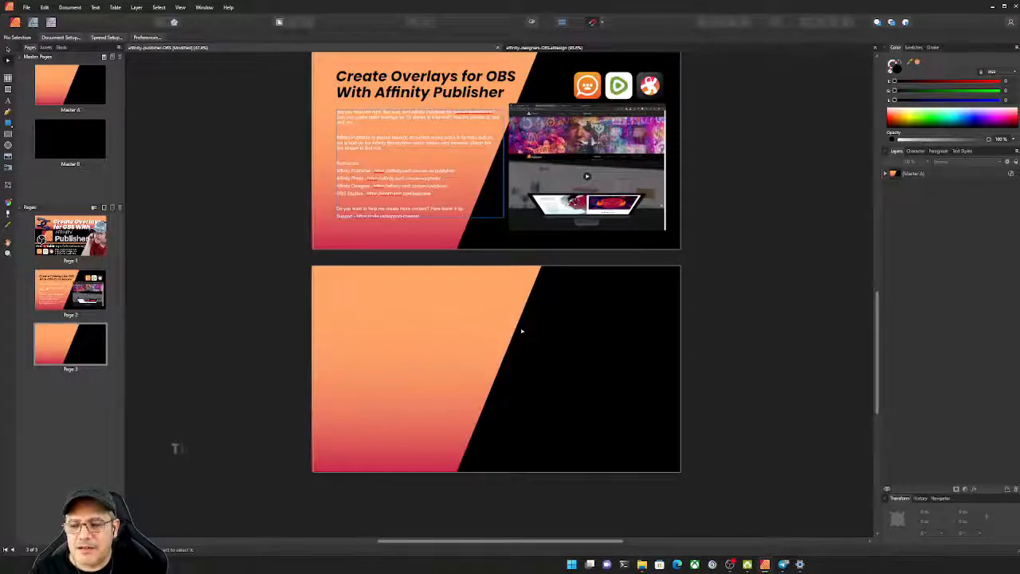
pyautogui.moveTo(530, 313); pyautogui.dragTo(559, 352)
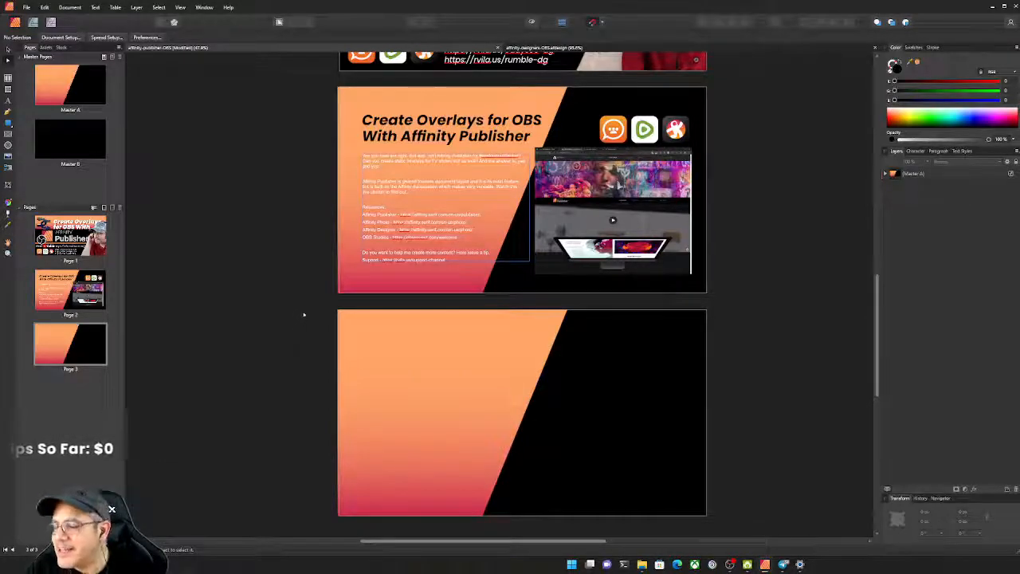
# Add a new master page named "Green Screen" with the FHD 1080p preset dimensions
pyautogui.rightClick(71, 177)
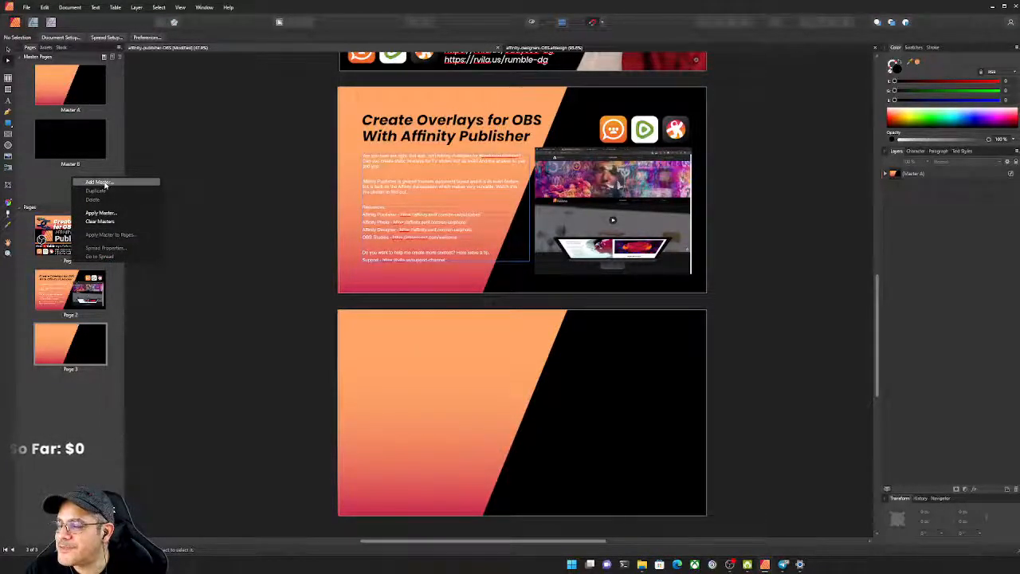
pyautogui.click(101, 183)
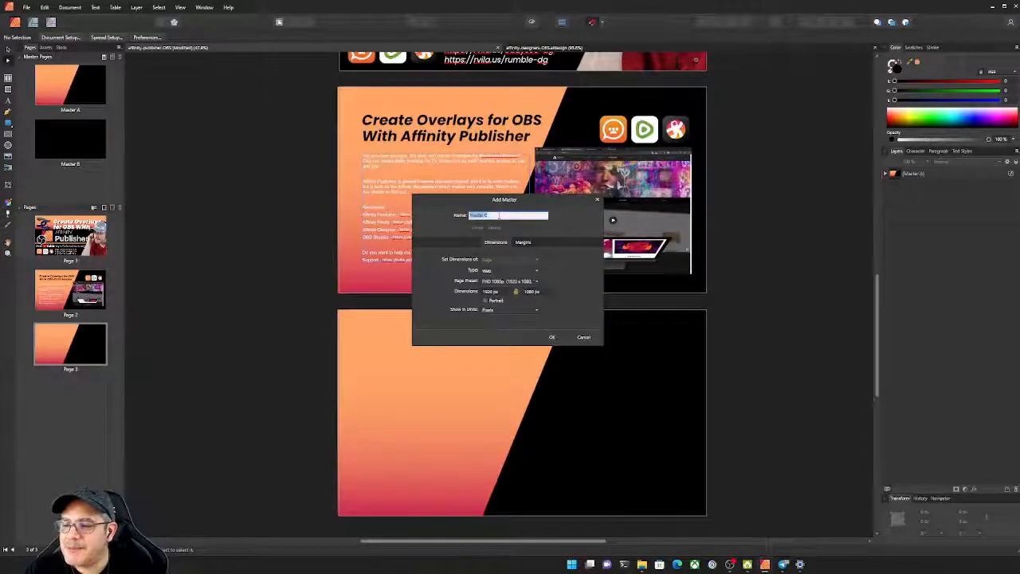
pyautogui.write('Gre')
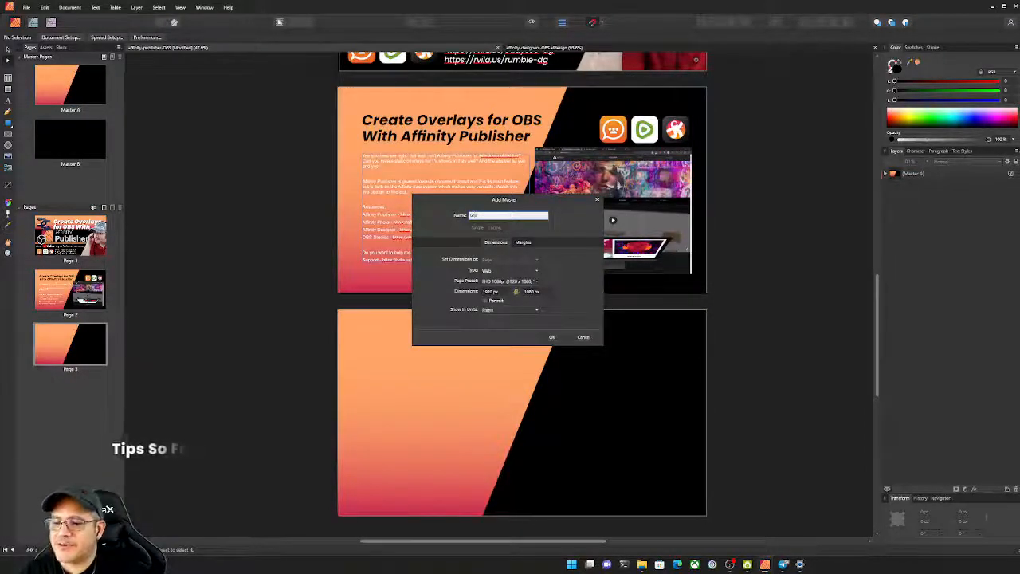
pyautogui.write('en Screen')
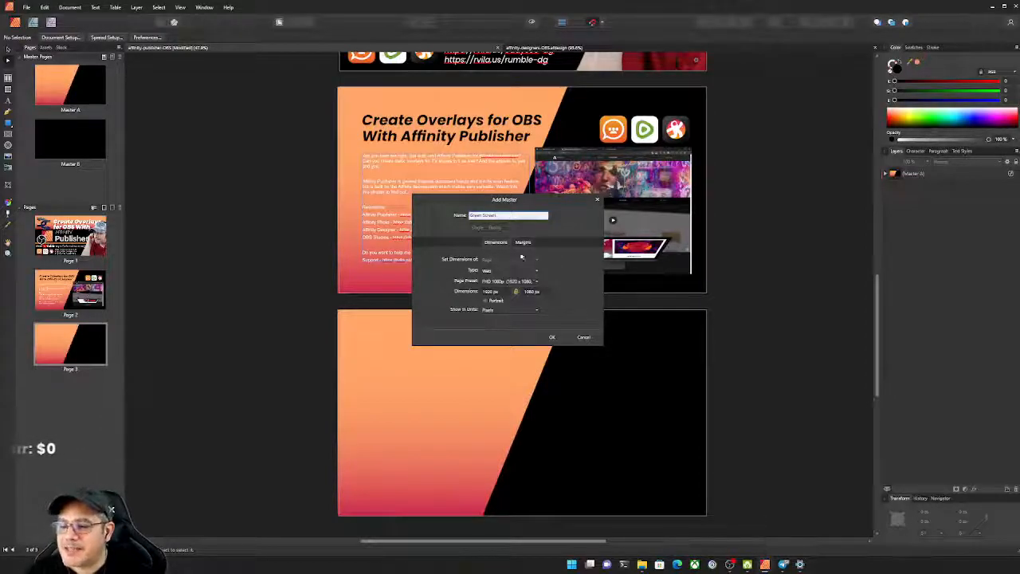
pyautogui.click(552, 337)
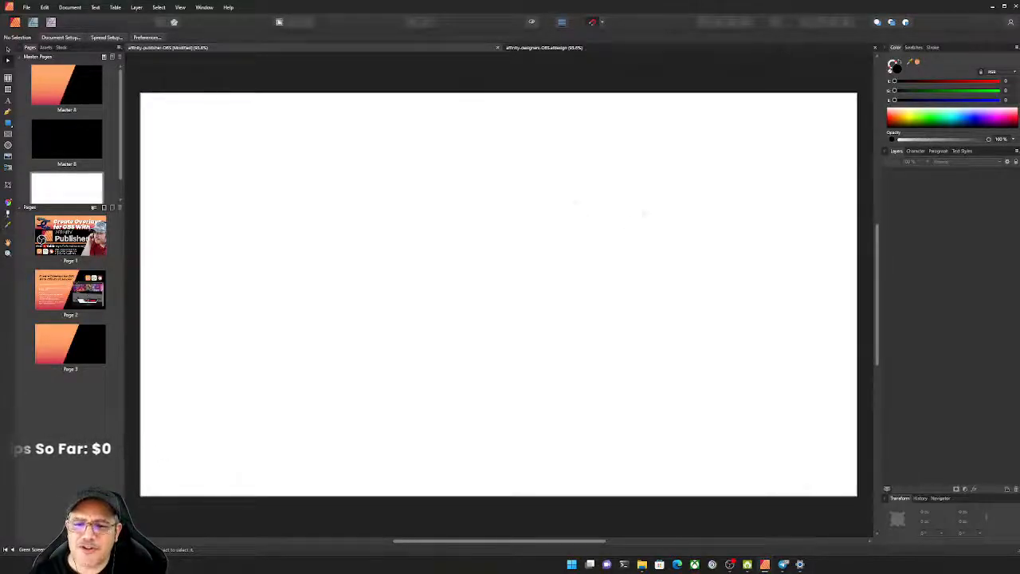
# Draw a rectangle covering the whole Green Screen master, 1920 by 1080 px, and fill it with bright green
pyautogui.scroll(-2, 83, 170)
pyautogui.scroll(-1, 83, 170)
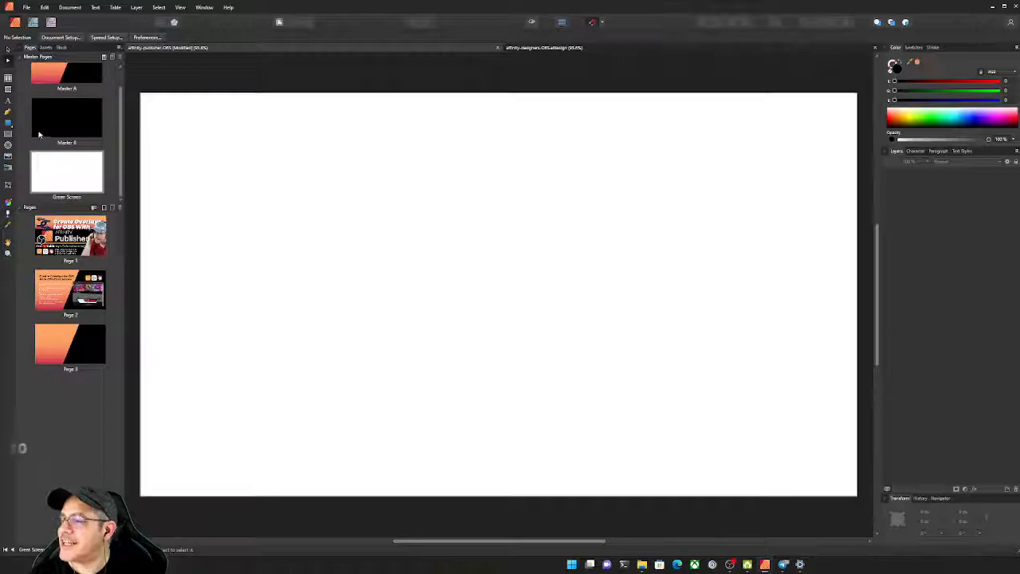
pyautogui.click(9, 124)
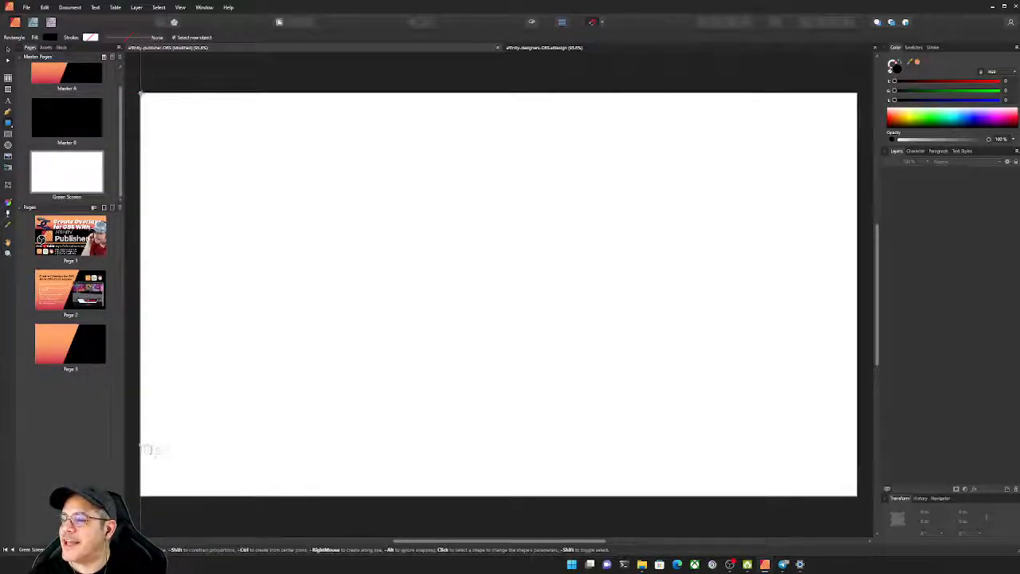
pyautogui.moveTo(142, 94); pyautogui.dragTo(858, 494)
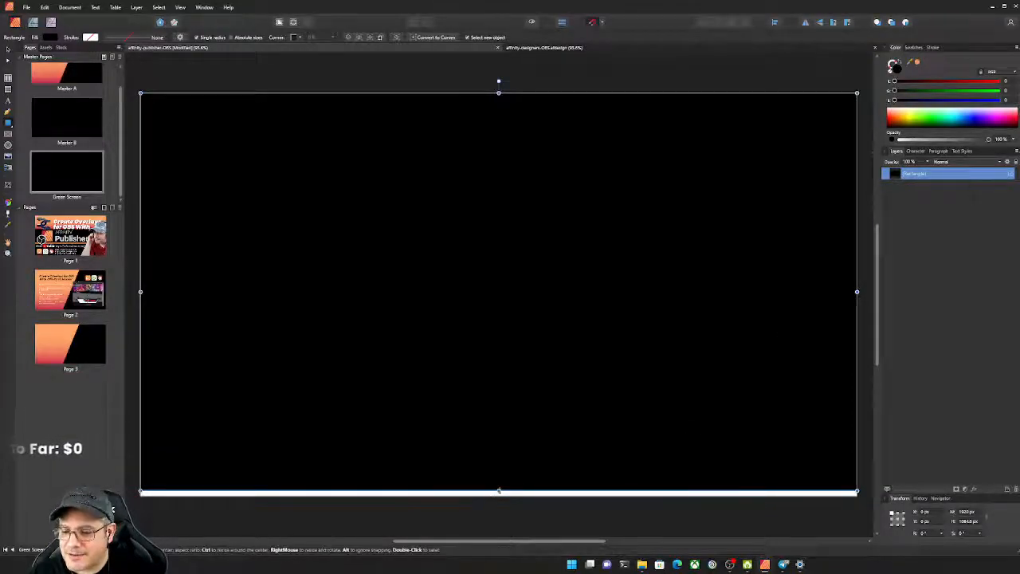
pyautogui.moveTo(499, 492); pyautogui.dragTo(498, 495)
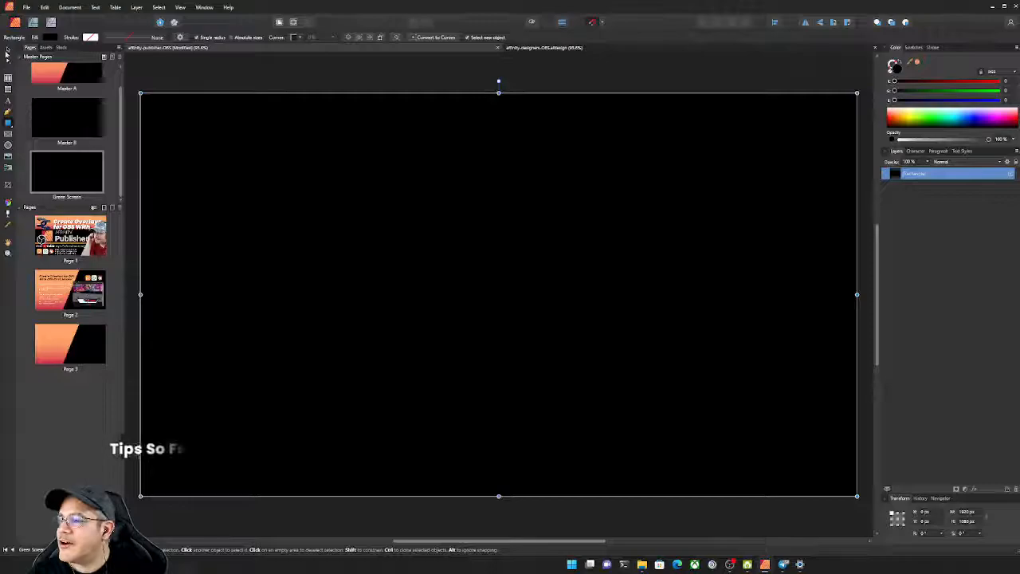
pyautogui.press('v')
pyautogui.click(927, 117)
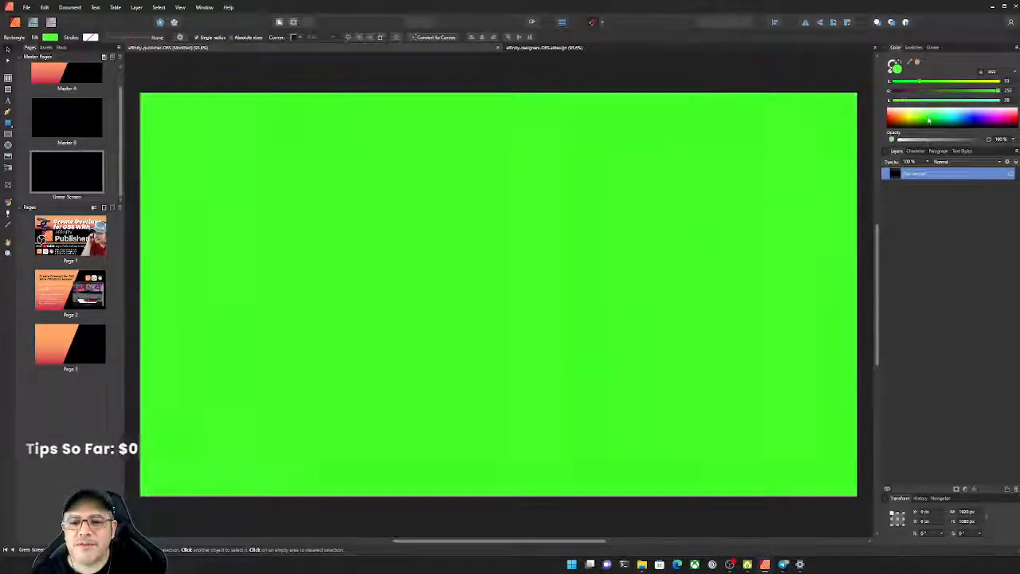
pyautogui.click(198, 84)
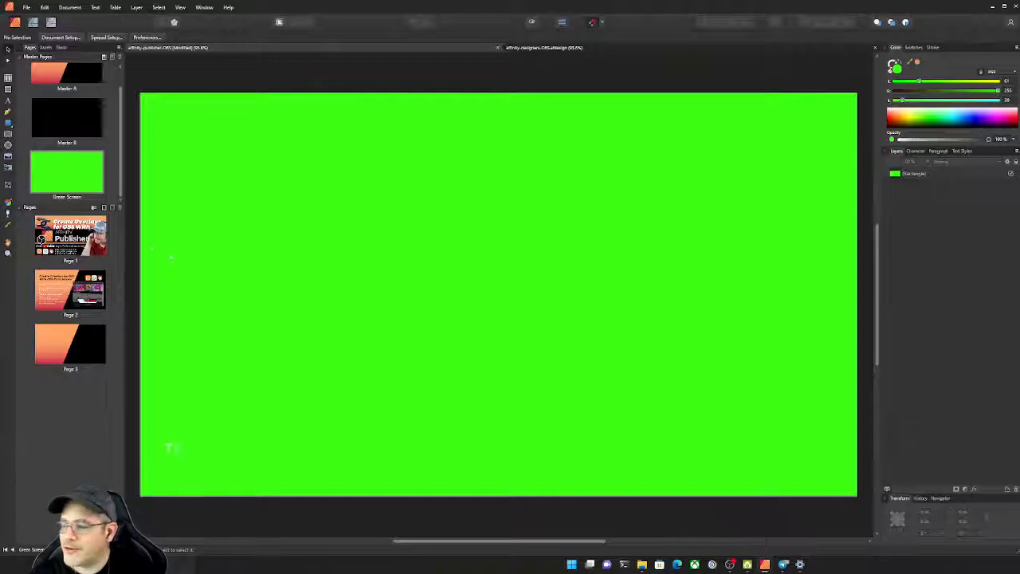
# Rename Master B as "Black Background"
pyautogui.scroll(1, 67, 127)
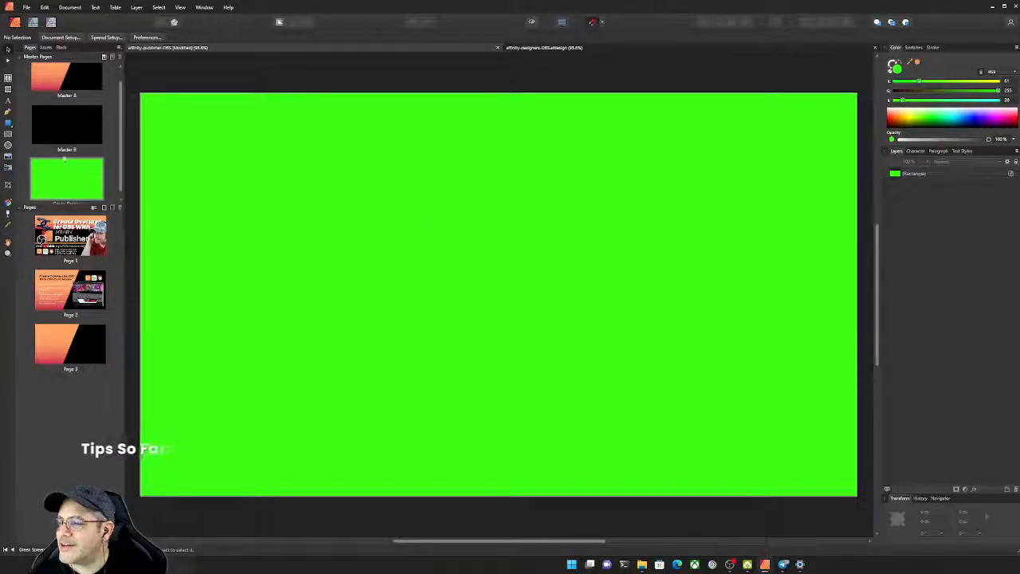
pyautogui.doubleClick(67, 151)
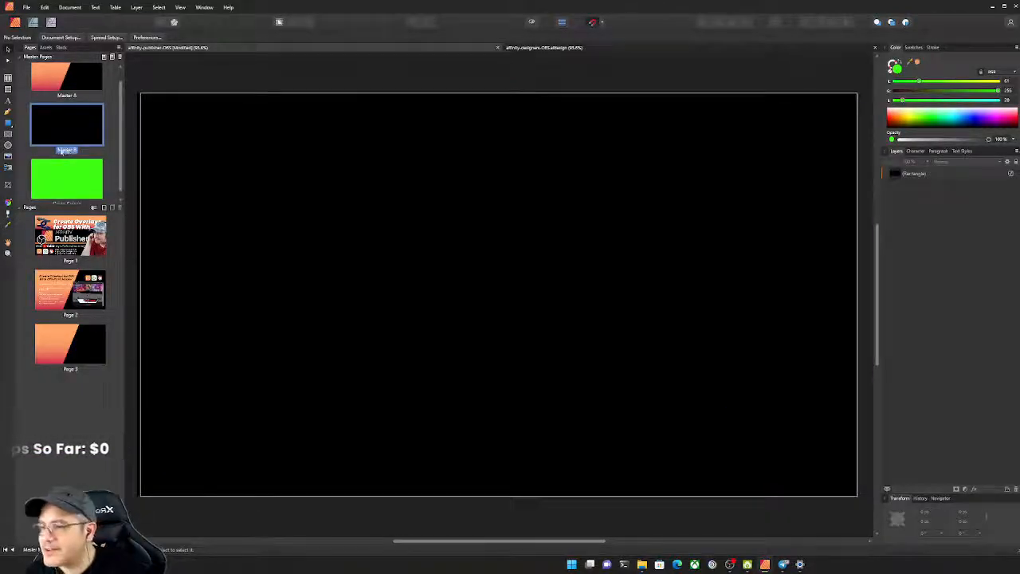
pyautogui.doubleClick(71, 151)
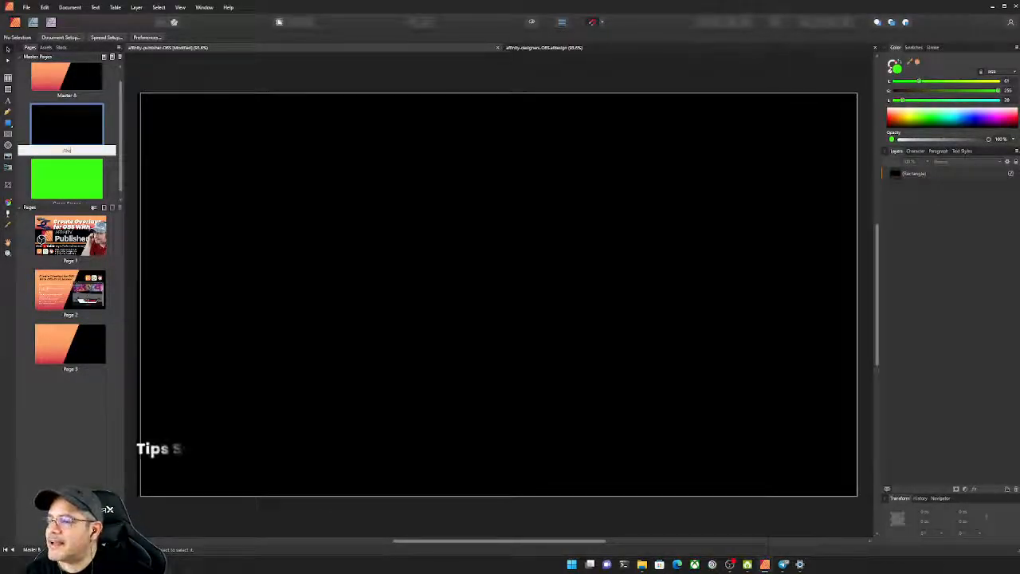
pyautogui.write('Black Background')
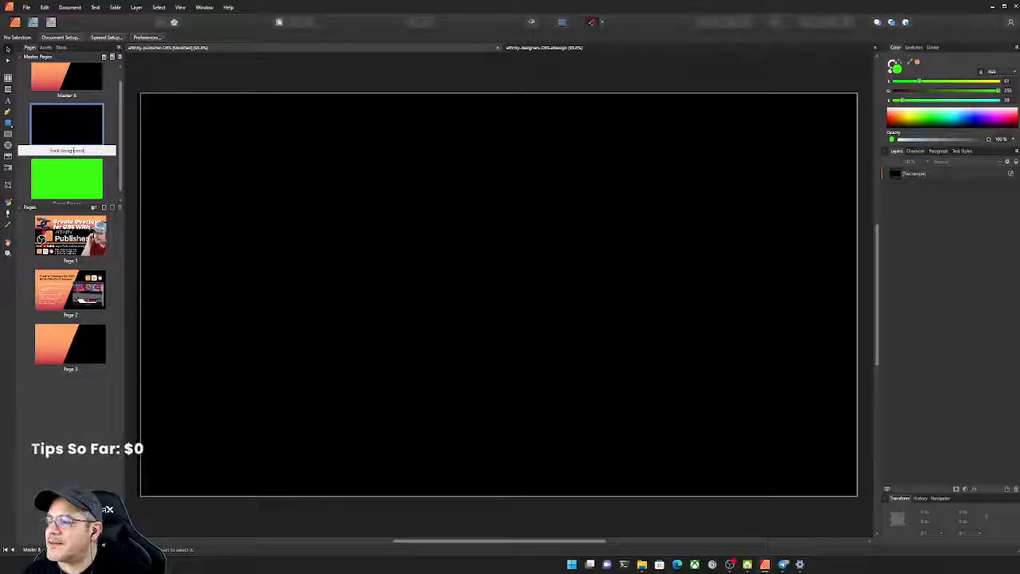
pyautogui.press('Return')
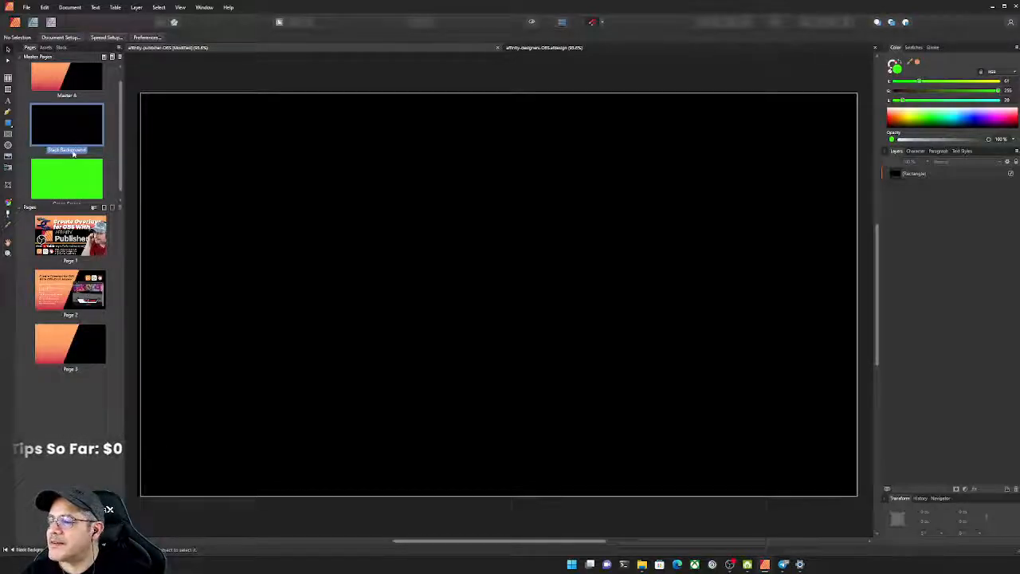
# Rename Master A as "General"
pyautogui.click(71, 96)
pyautogui.doubleClick(71, 111)
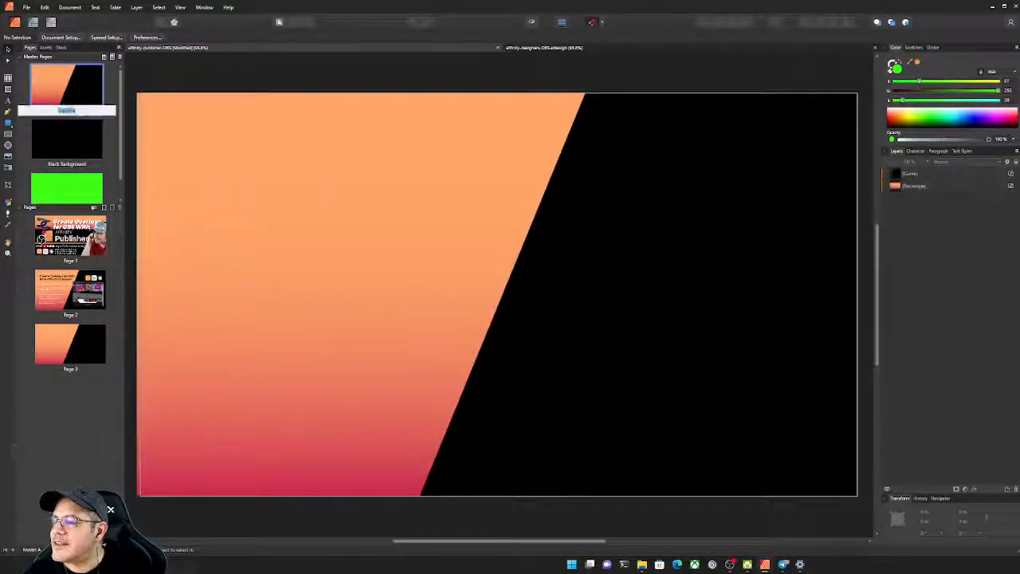
pyautogui.write('Oarng')
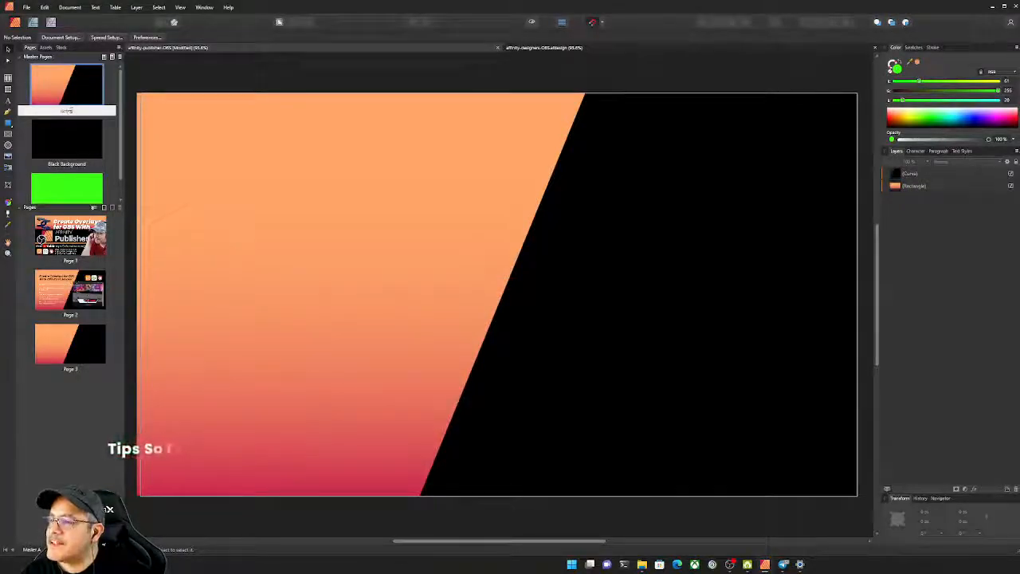
pyautogui.press('BackSpace')
pyautogui.press('BackSpace')
pyautogui.press('BackSpace')
pyautogui.press('BackSpace')
pyautogui.write('rang')
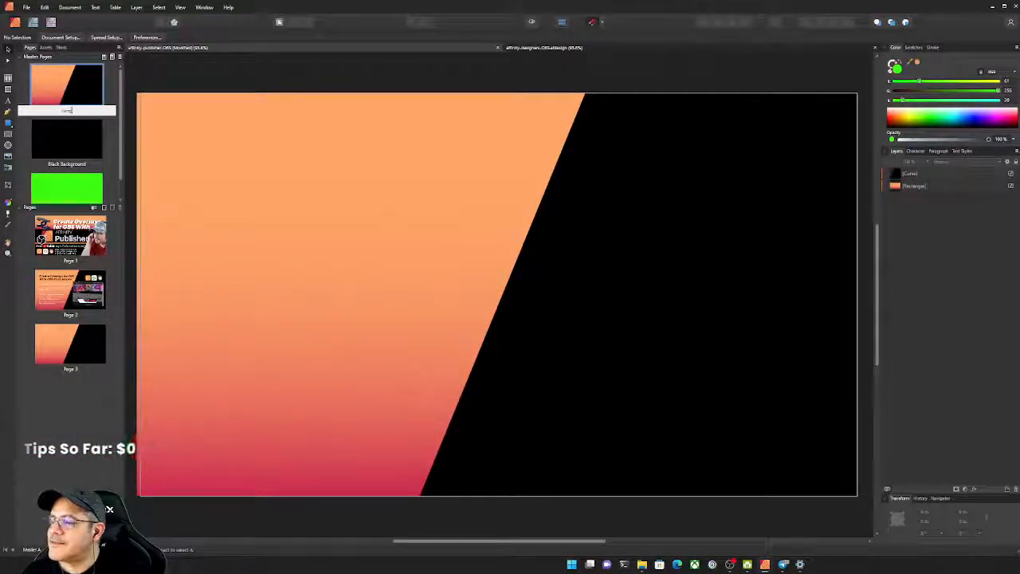
pyautogui.write('e')
pyautogui.press('Return')
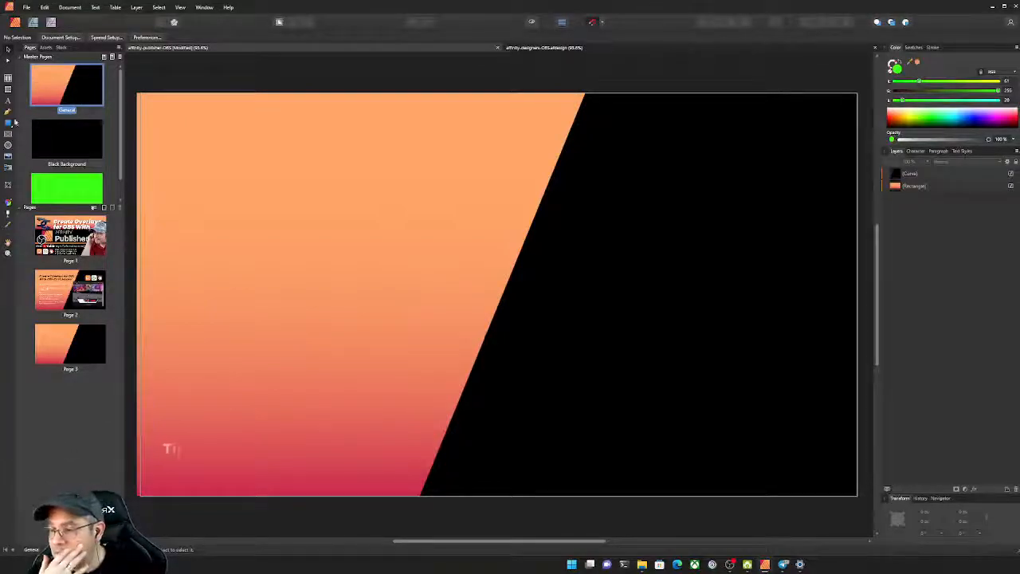
# Apply the Green Screen master to page 3 only, replacing its existing master
pyautogui.click(56, 347)
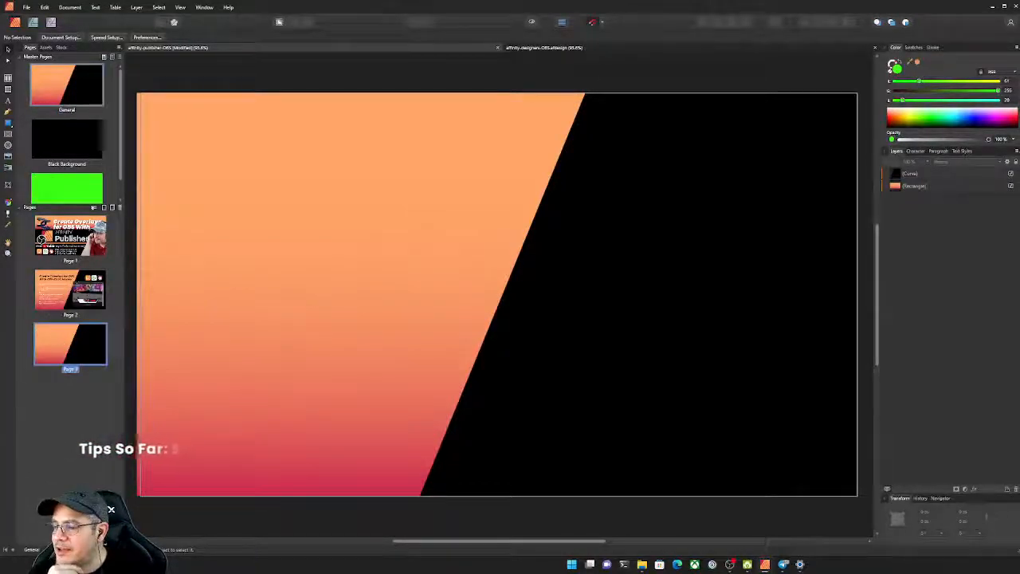
pyautogui.rightClick(57, 346)
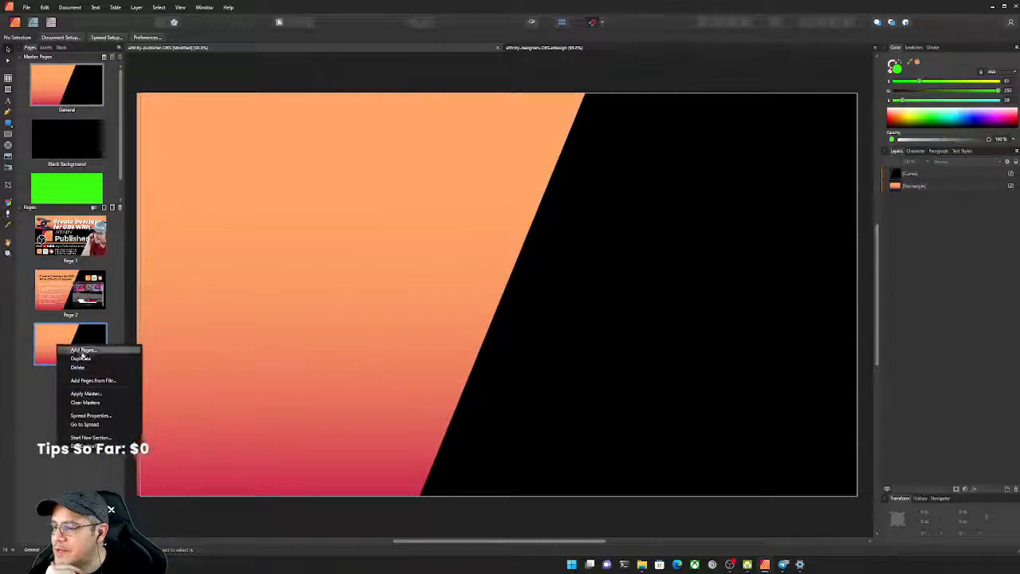
pyautogui.click(86, 394)
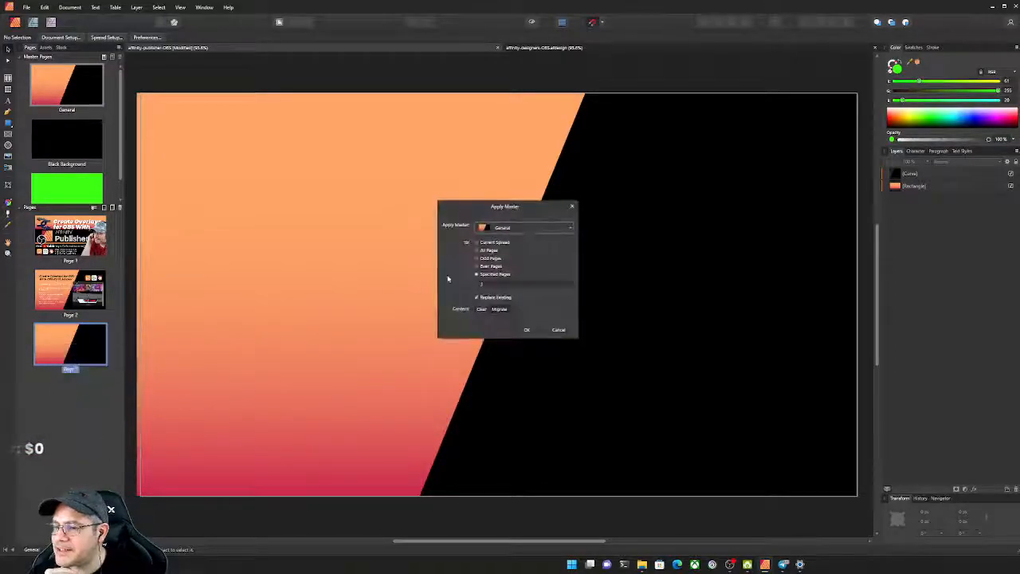
pyautogui.click(503, 228)
pyautogui.click(514, 249)
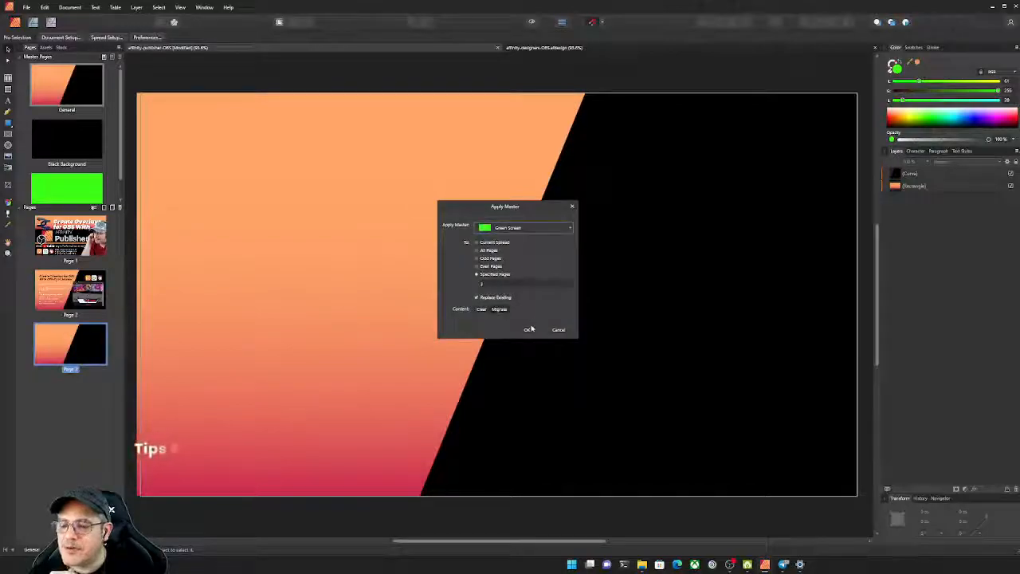
pyautogui.click(529, 330)
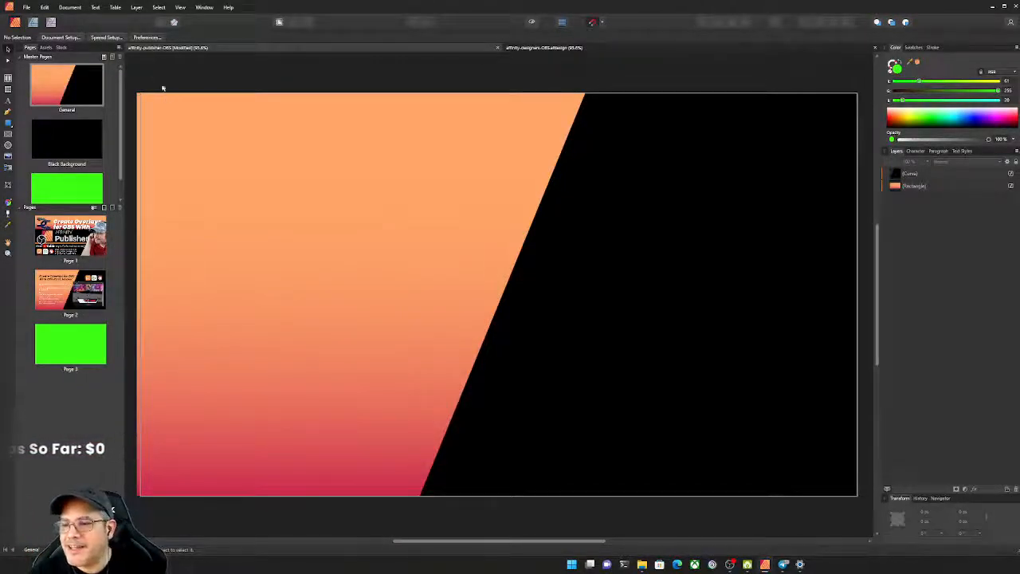
# Go to page 3 and enable the transparent background in the document's colour setup
pyautogui.scroll(-3, 453, 210)
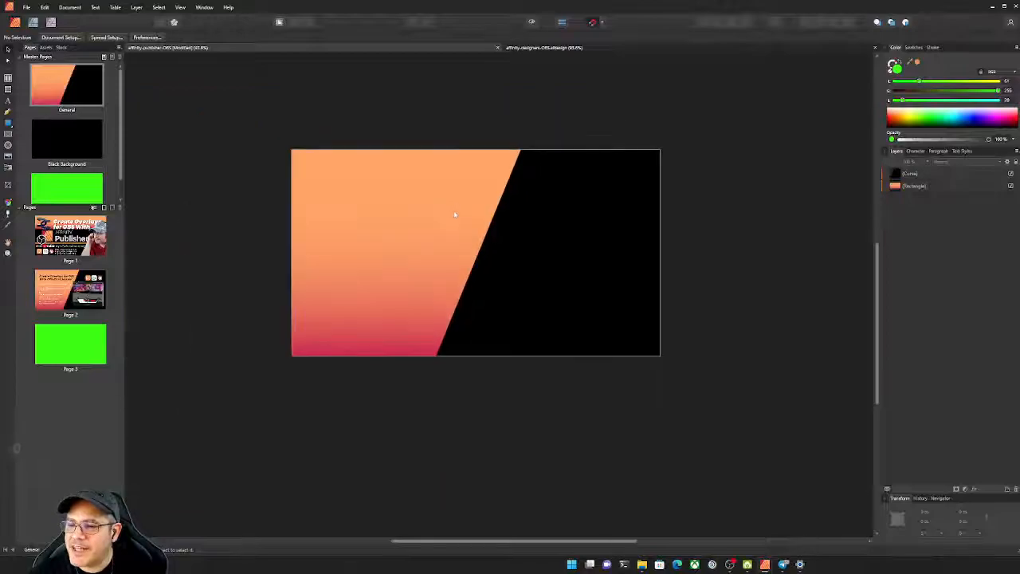
pyautogui.scroll(3, 466, 234)
pyautogui.moveTo(471, 247)
pyautogui.mouseDown()
pyautogui.moveTo(476, 260)
pyautogui.moveTo(486, 255)
pyautogui.mouseUp()
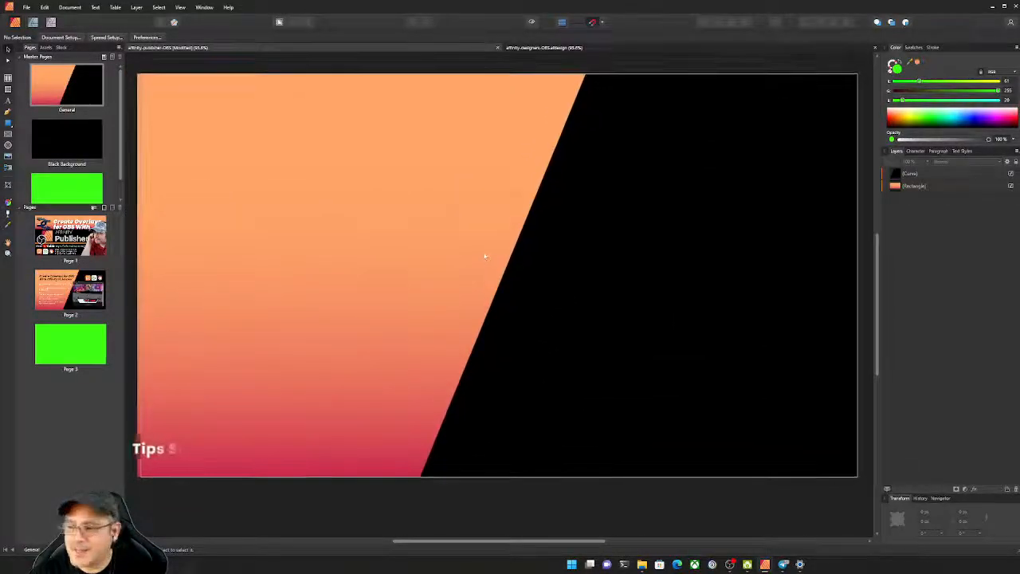
pyautogui.click(74, 351)
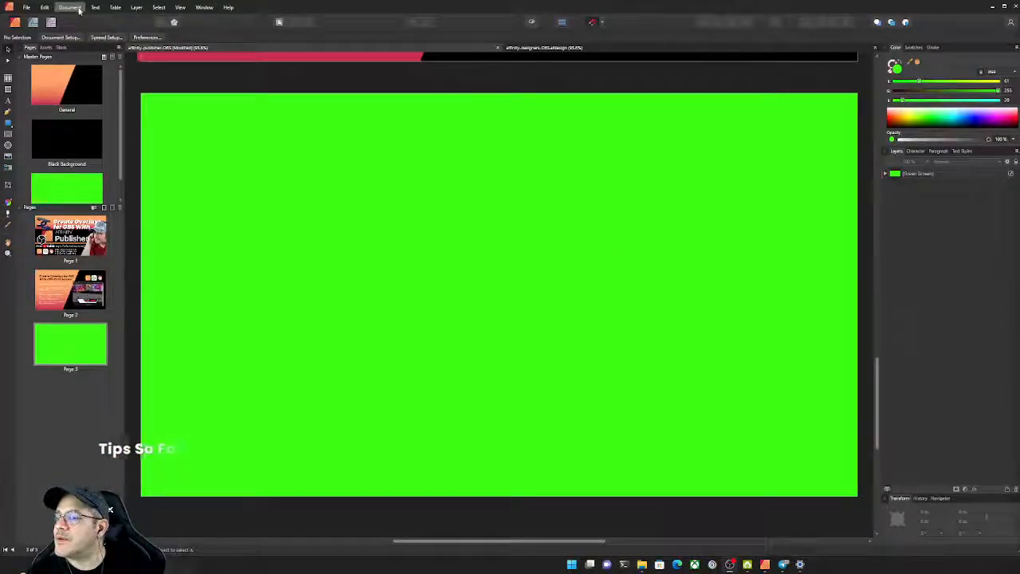
pyautogui.click(68, 38)
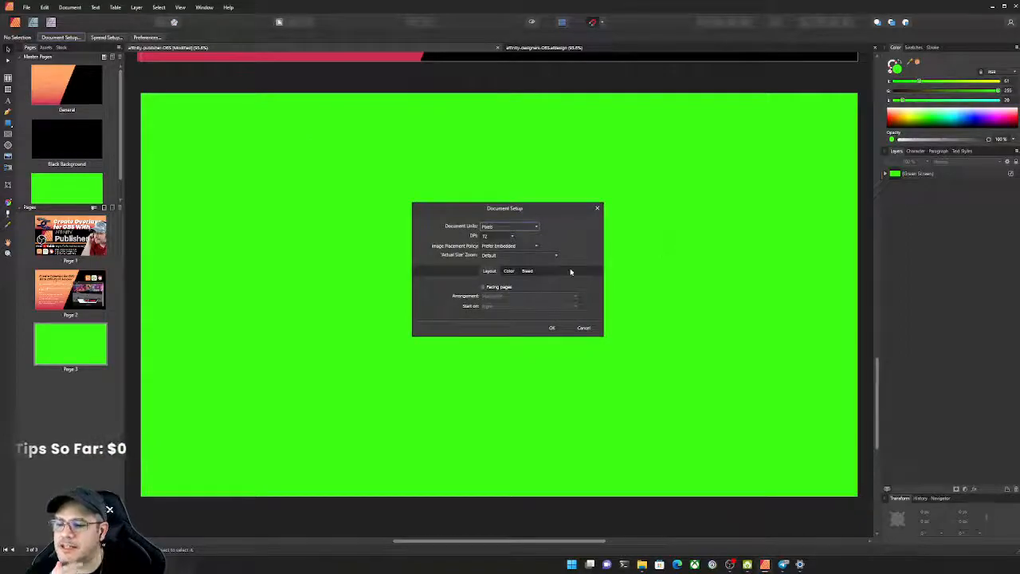
pyautogui.click(509, 271)
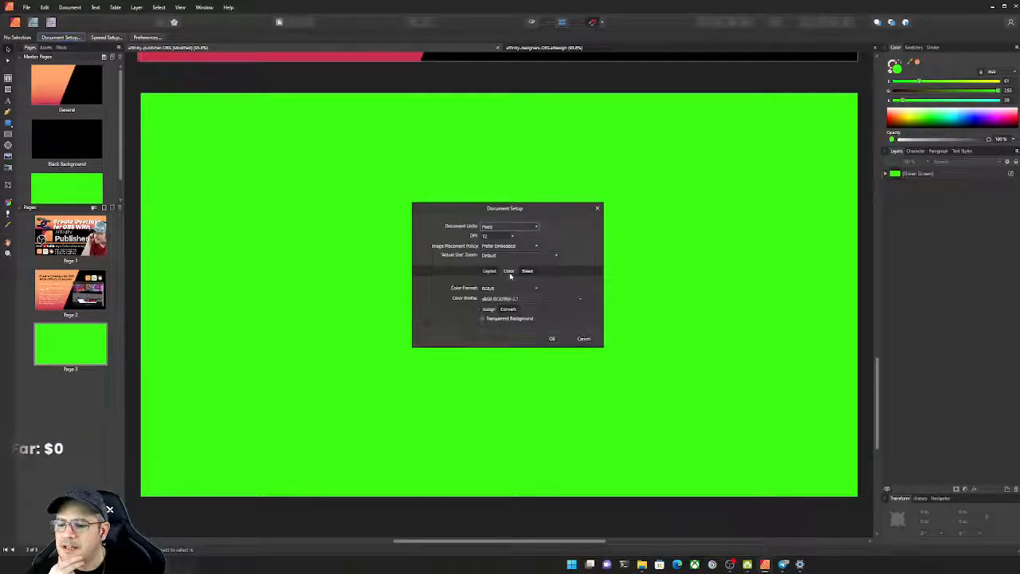
pyautogui.click(558, 341)
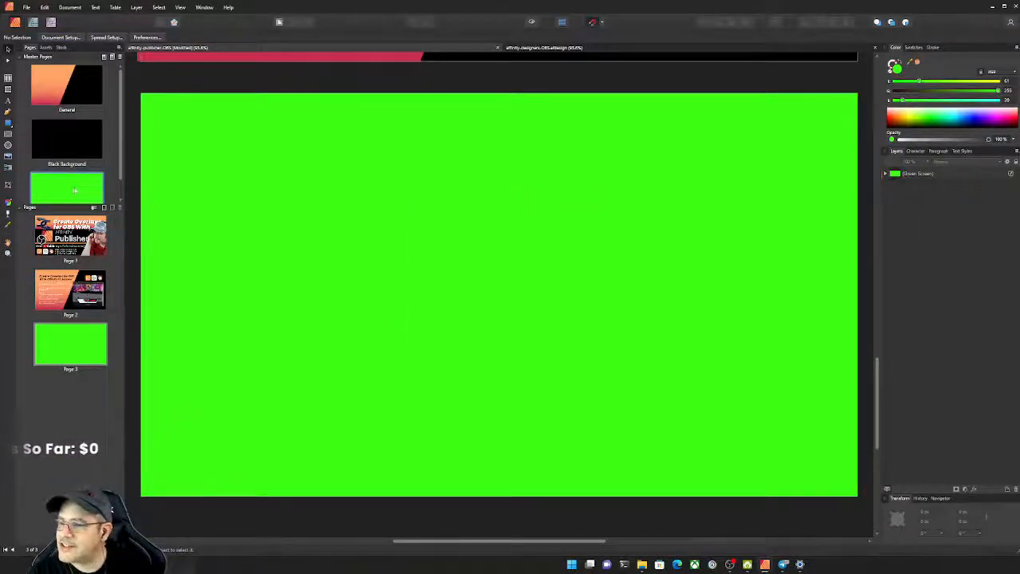
# Delete the full-page green rectangle from the Green Screen master
pyautogui.click(249, 196)
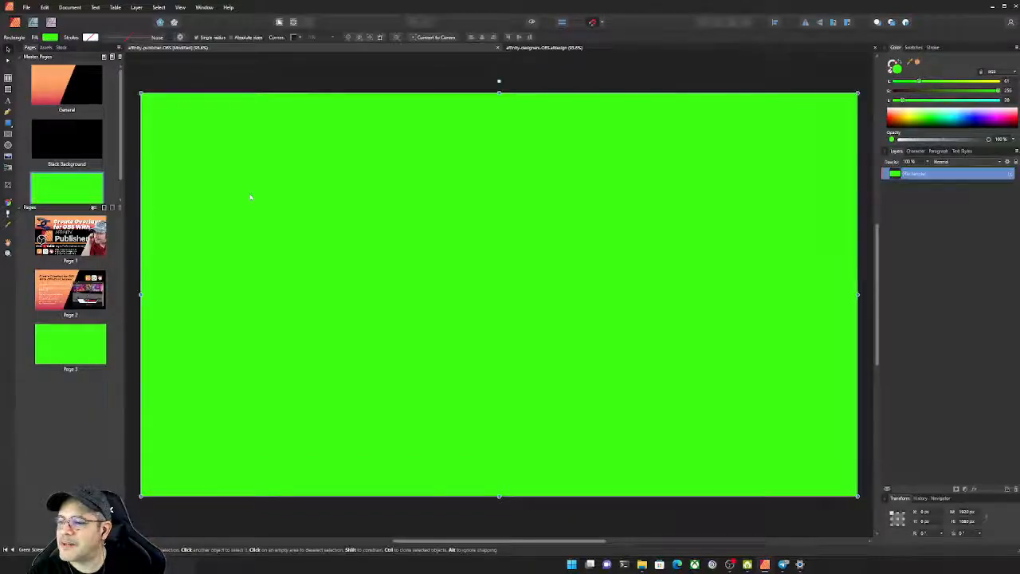
pyautogui.press('Delete')
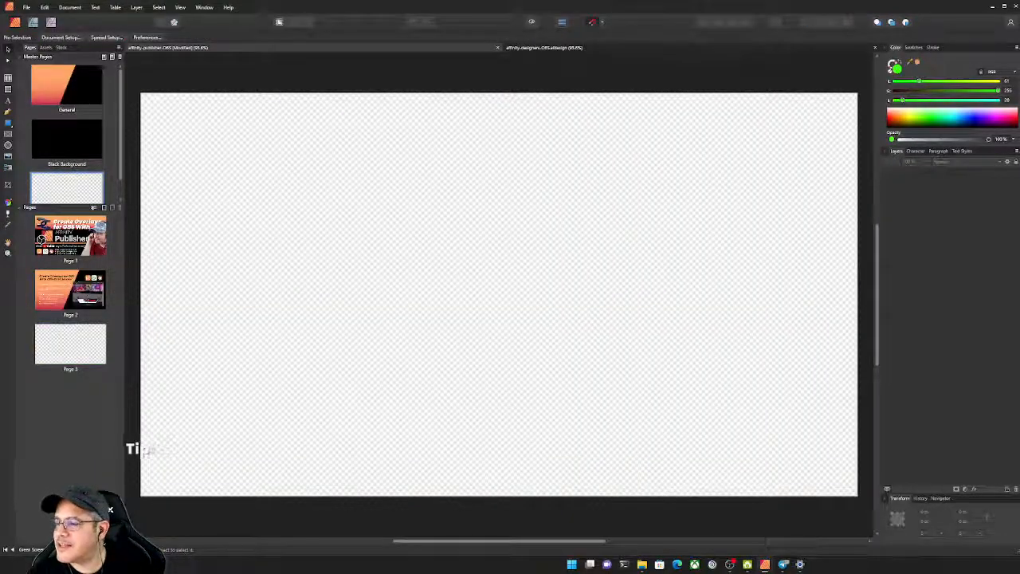
# Rename the Green Screen master as "Transparent Background"
pyautogui.scroll(-1, 70, 174)
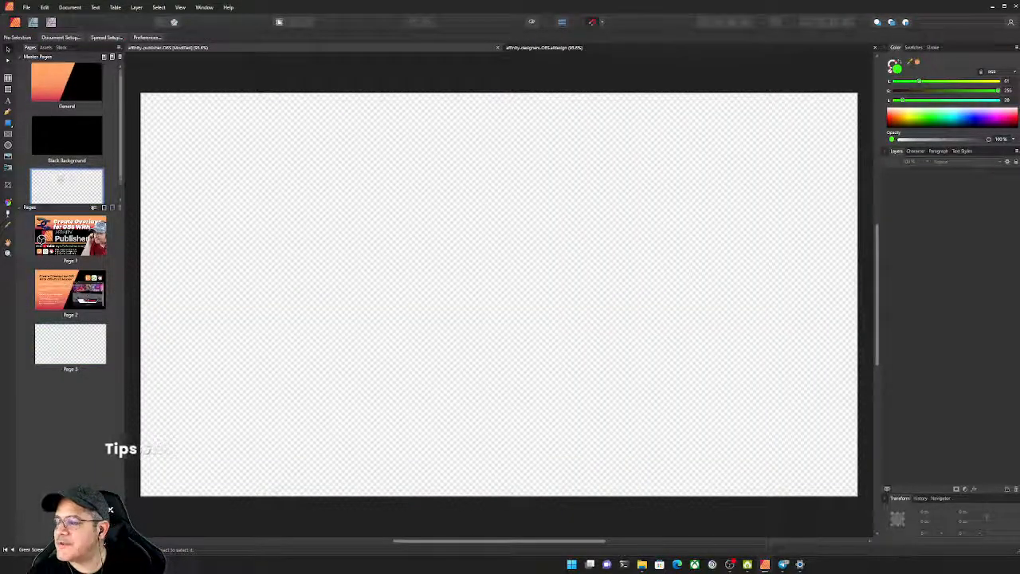
pyautogui.doubleClick(68, 197)
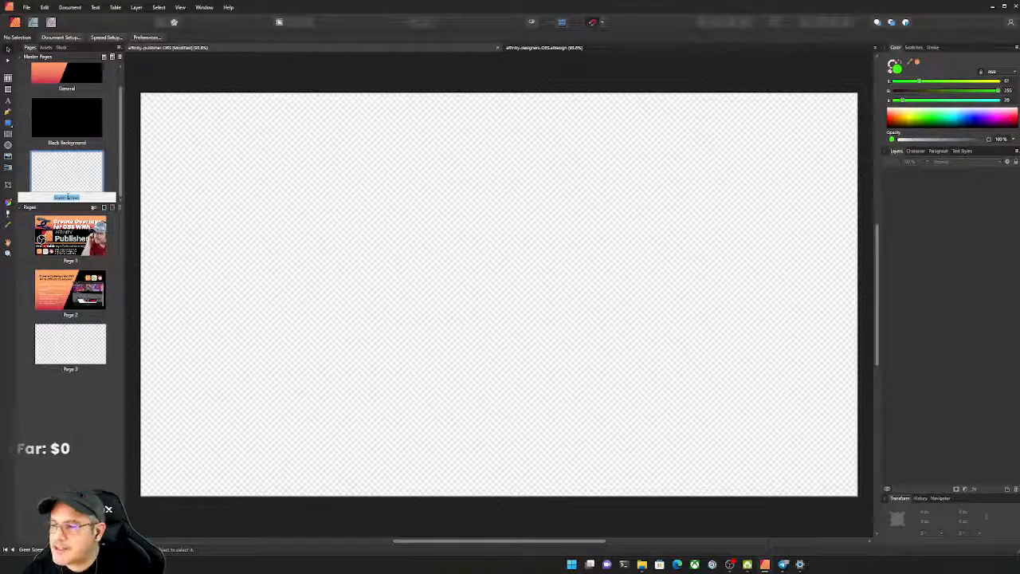
pyautogui.press('BackSpace')
pyautogui.write('Transpa')
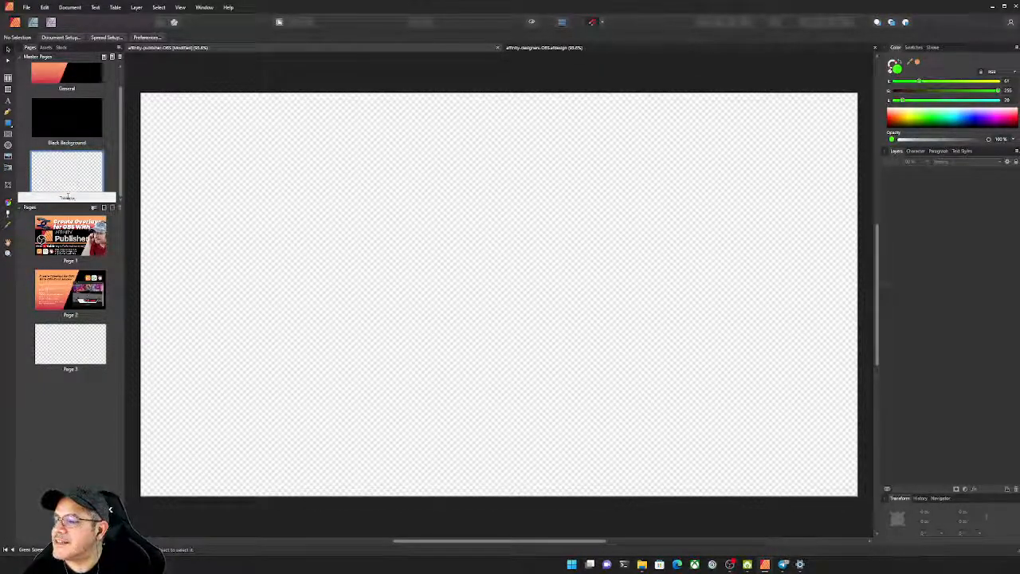
pyautogui.write('rent Back')
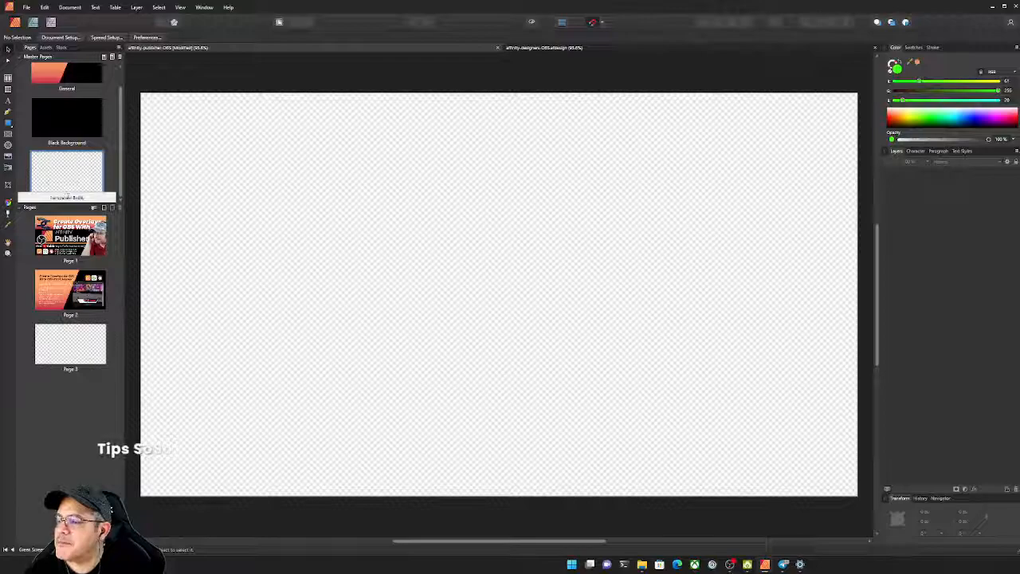
pyautogui.write('ground')
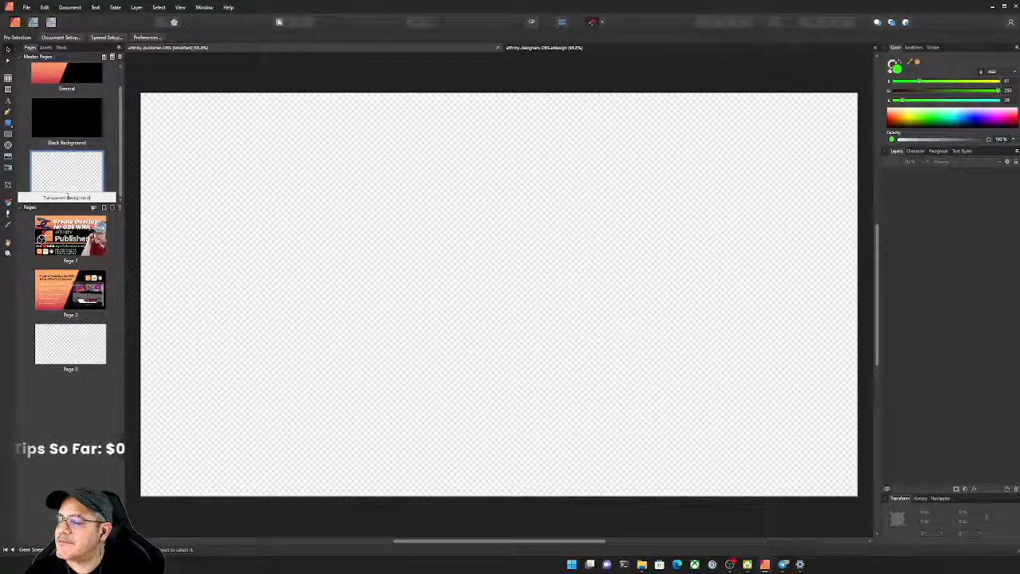
pyautogui.press('Return')
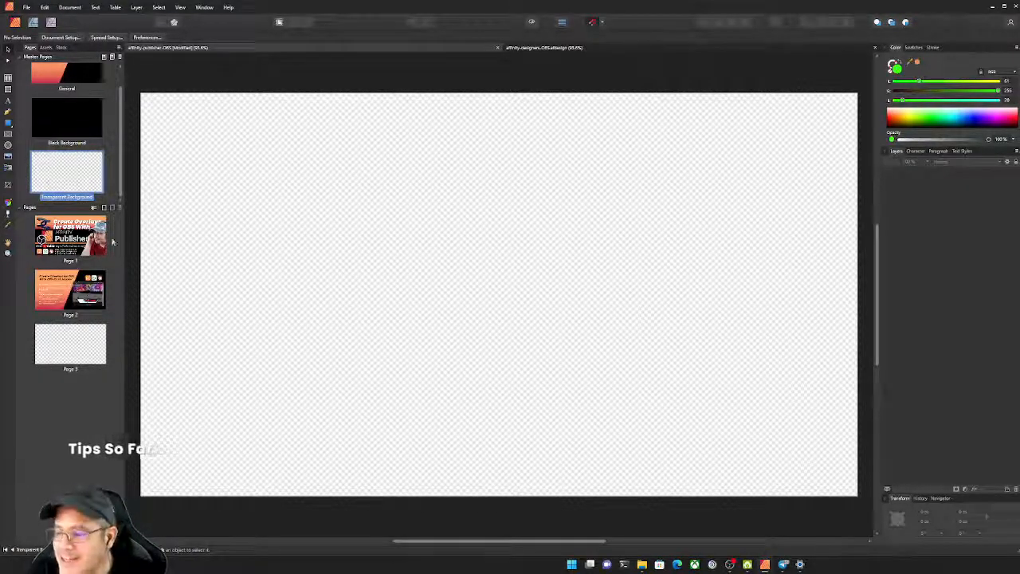
# Go to page 3 and view the list of available adjustment layers
pyautogui.click(69, 343)
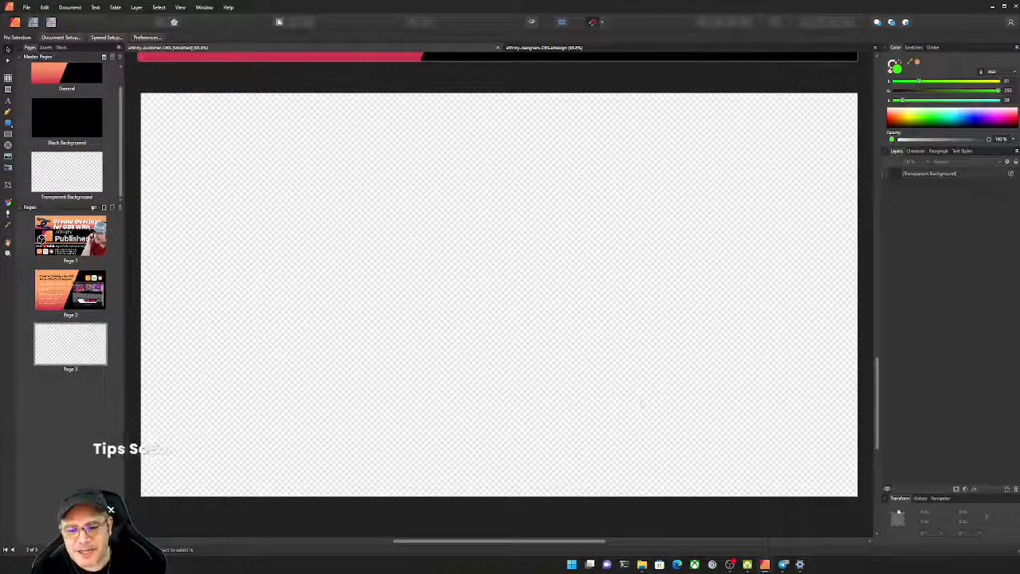
pyautogui.click(965, 487)
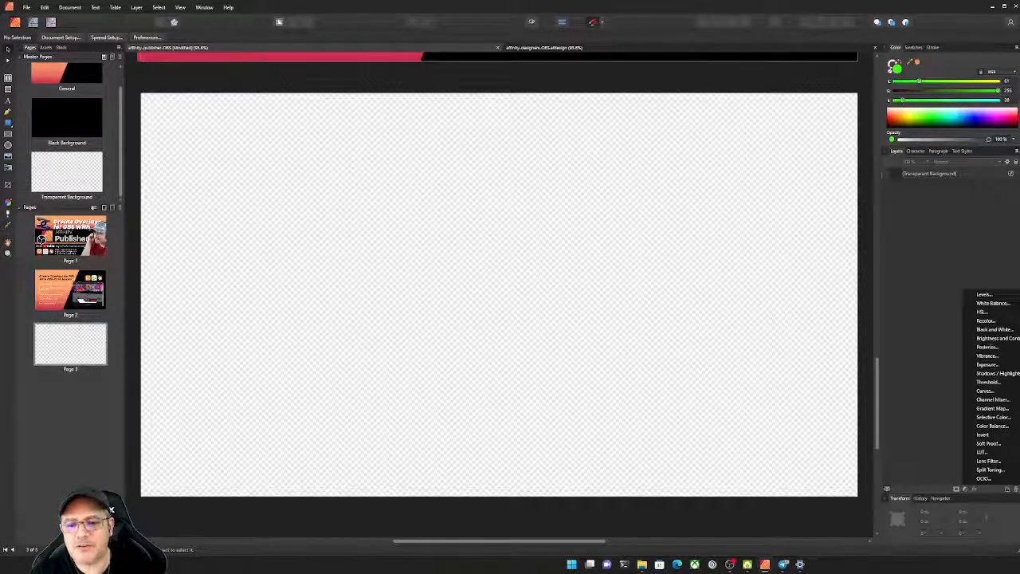
pyautogui.click(746, 318)
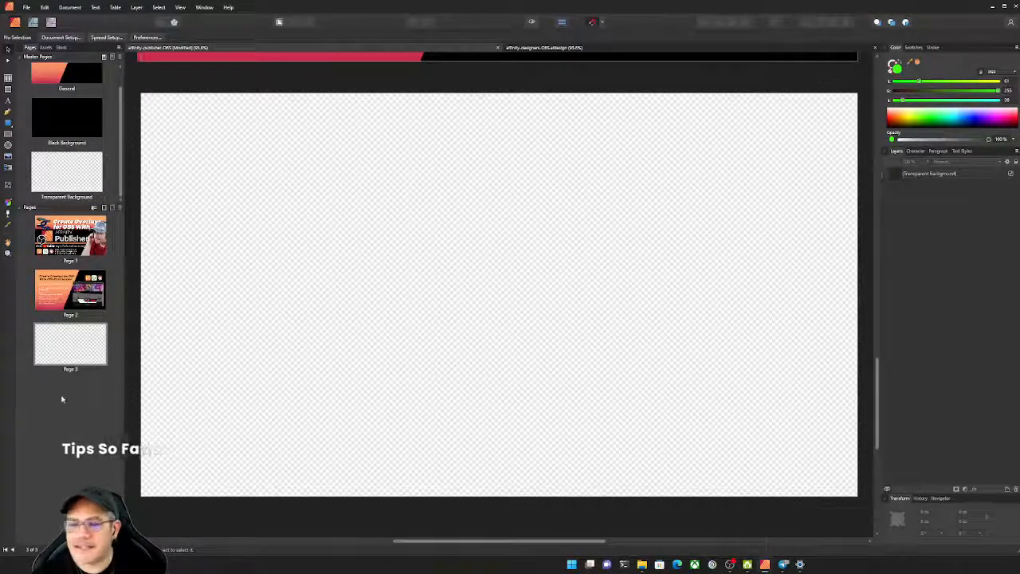
# Dock the Character, Paragraph and Text Styles panels together below the Pages panel, show Character and shrink the group's height
pyautogui.click(938, 150)
pyautogui.click(915, 151)
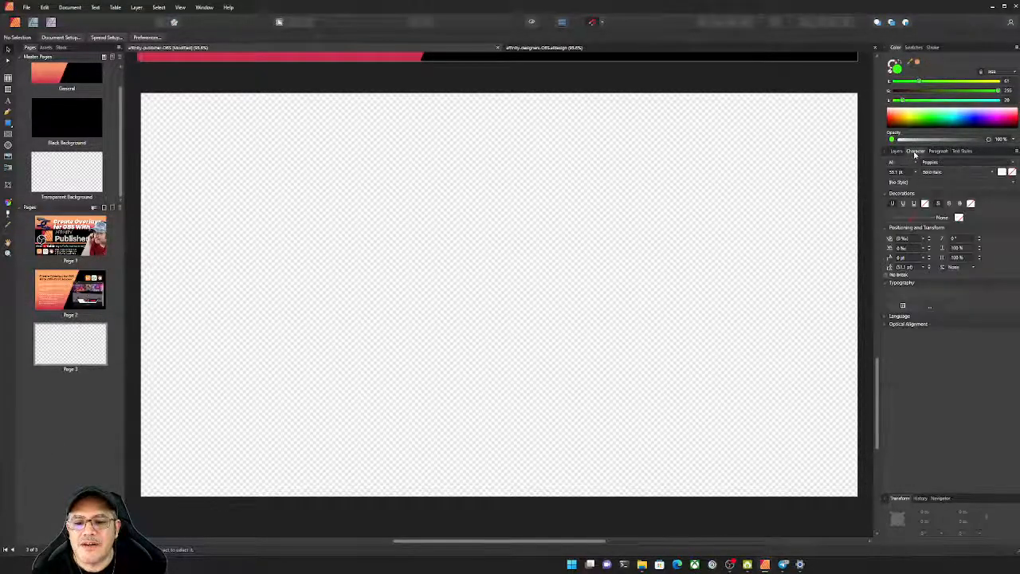
pyautogui.moveTo(913, 153); pyautogui.dragTo(46, 531)
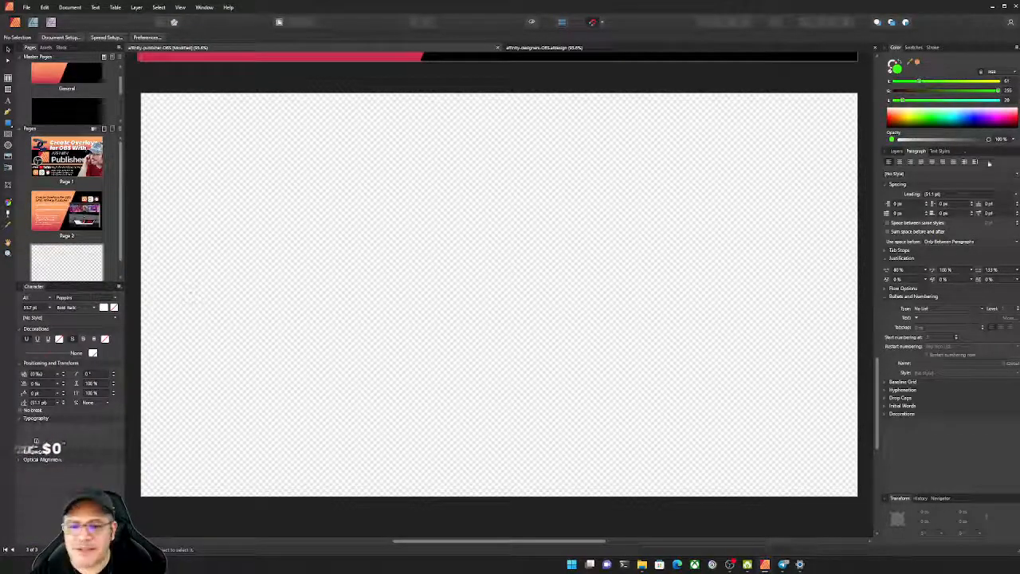
pyautogui.moveTo(916, 150); pyautogui.dragTo(58, 290)
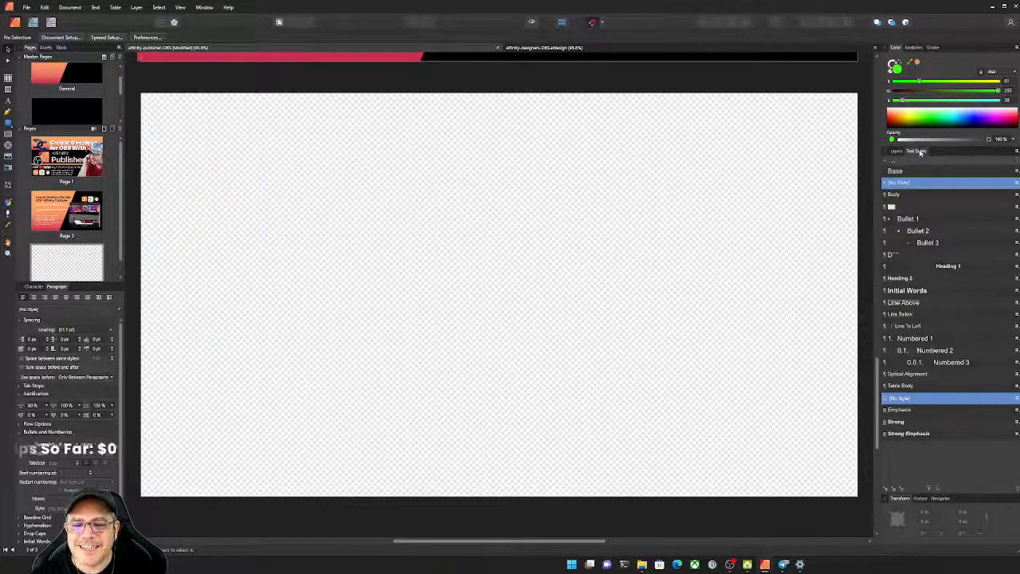
pyautogui.moveTo(920, 151); pyautogui.dragTo(85, 288)
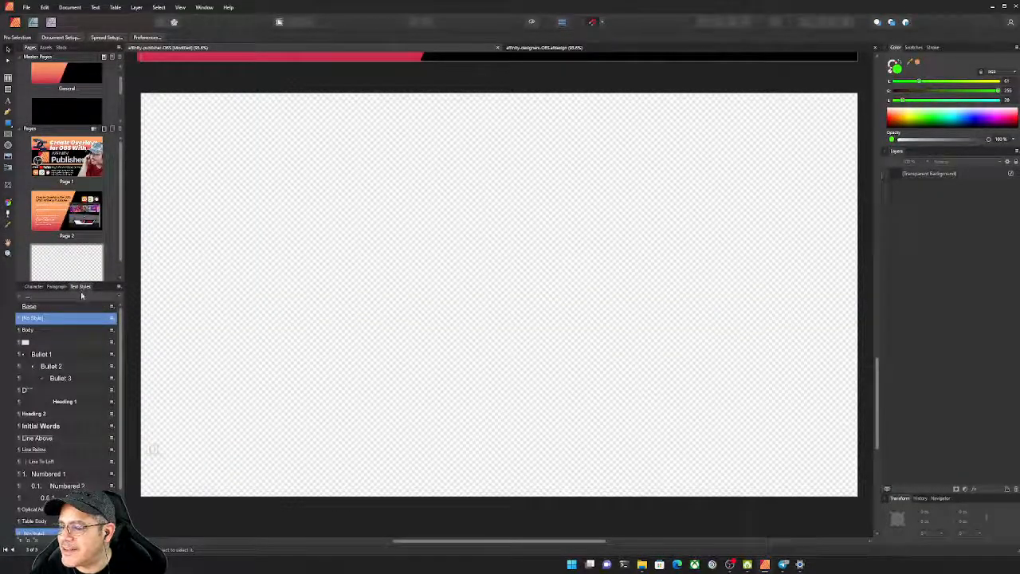
pyautogui.click(34, 286)
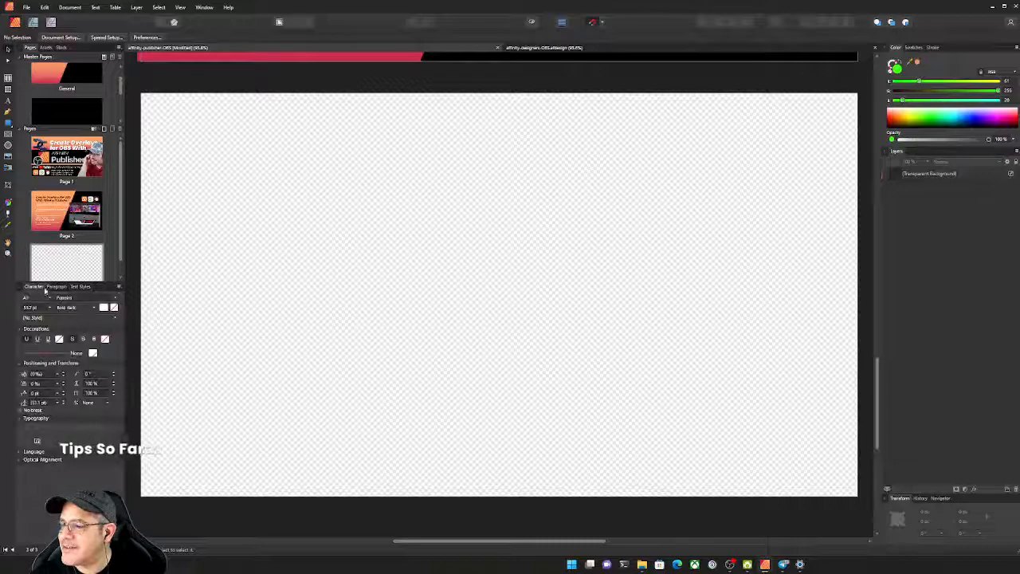
pyautogui.moveTo(60, 283); pyautogui.dragTo(67, 358)
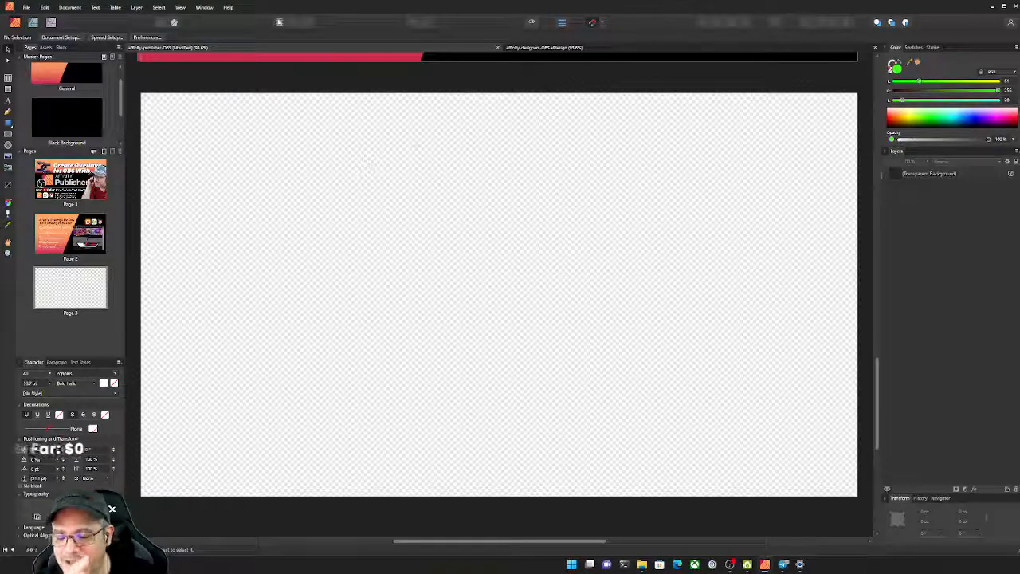
# Dock the Stock panel beside Layers and search Pexels for "us flag"
pyautogui.click(61, 48)
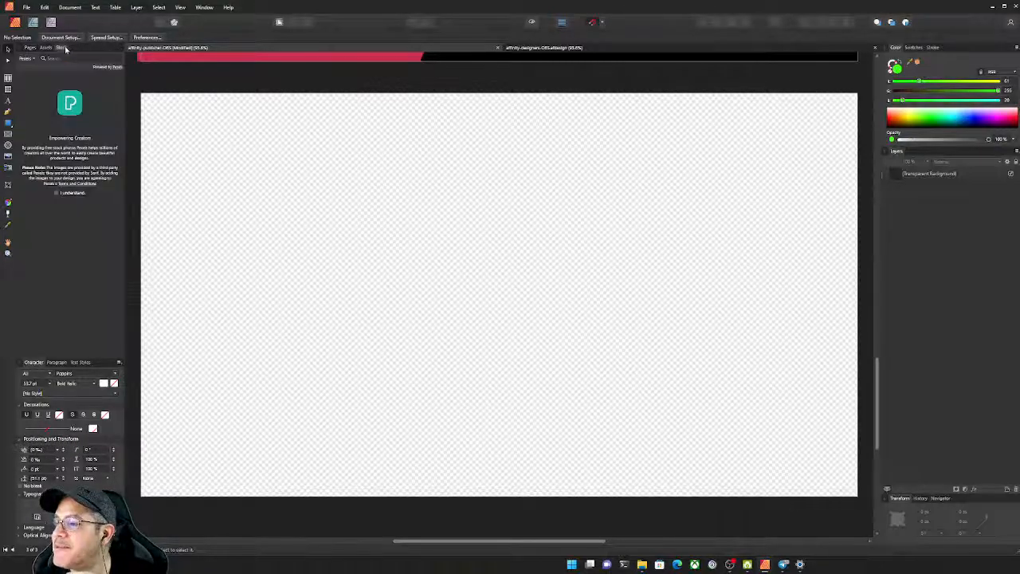
pyautogui.moveTo(64, 48); pyautogui.dragTo(921, 152)
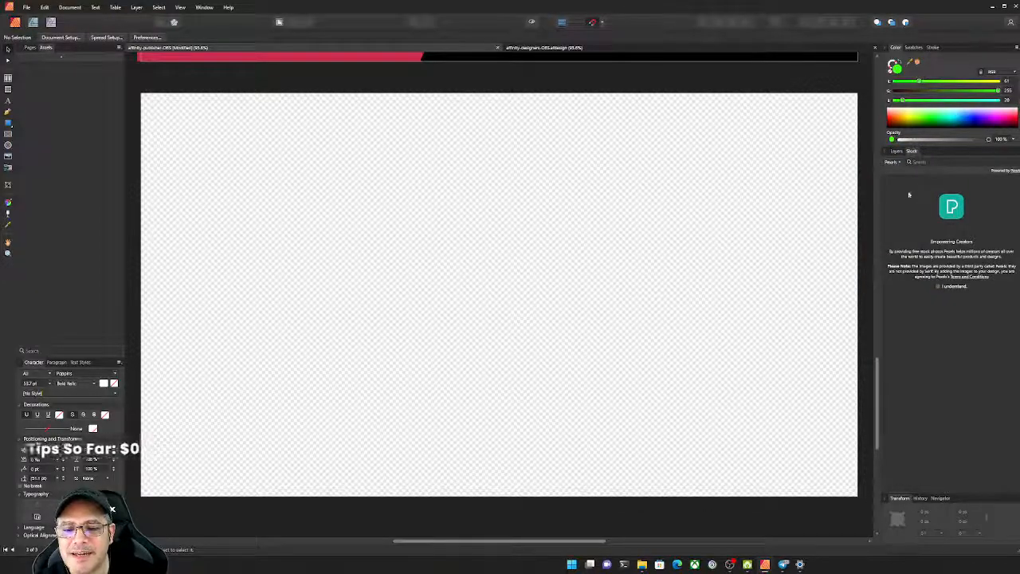
pyautogui.click(897, 151)
pyautogui.click(912, 152)
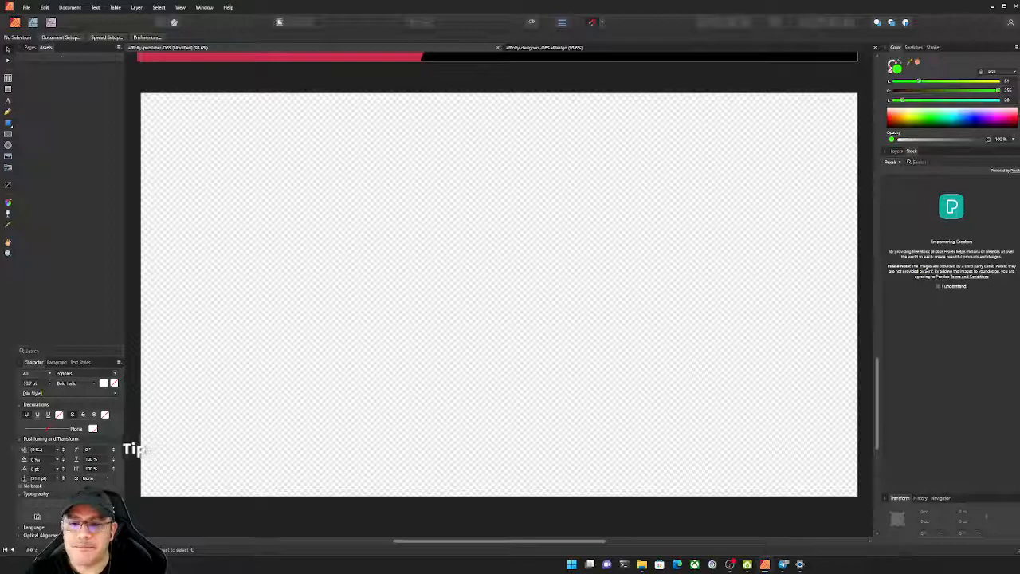
pyautogui.write('us flag')
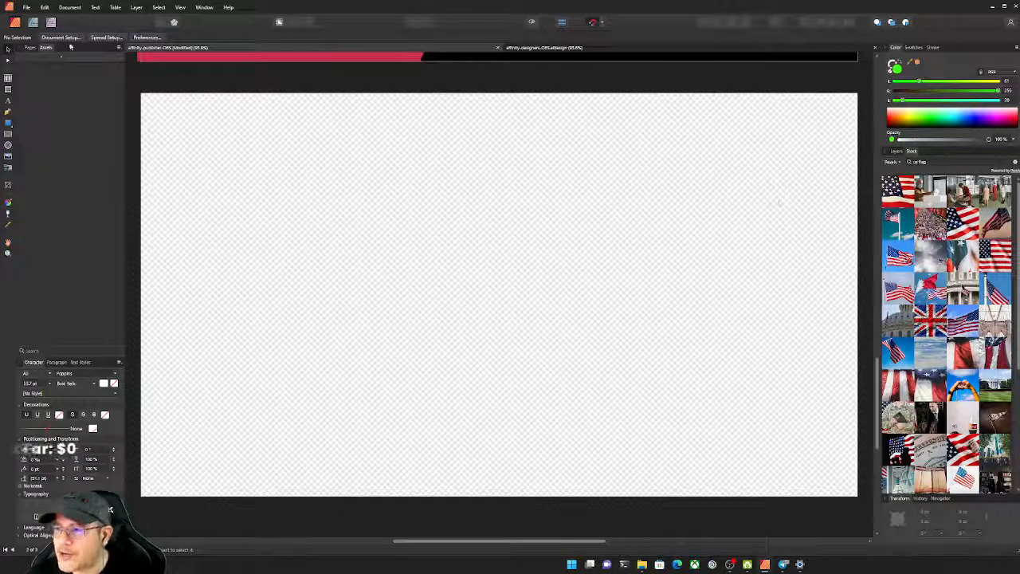
pyautogui.click(35, 23)
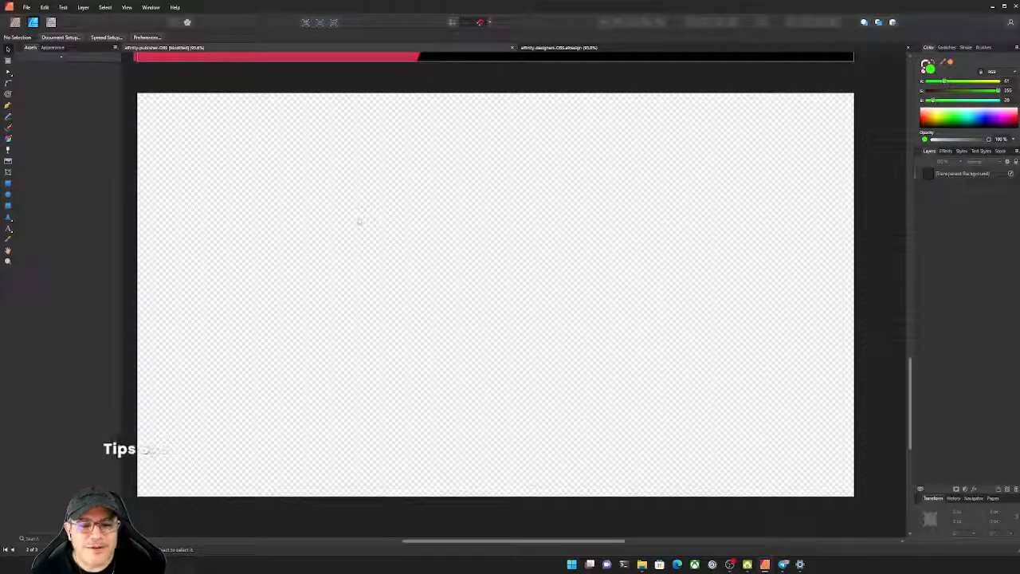
pyautogui.click(15, 23)
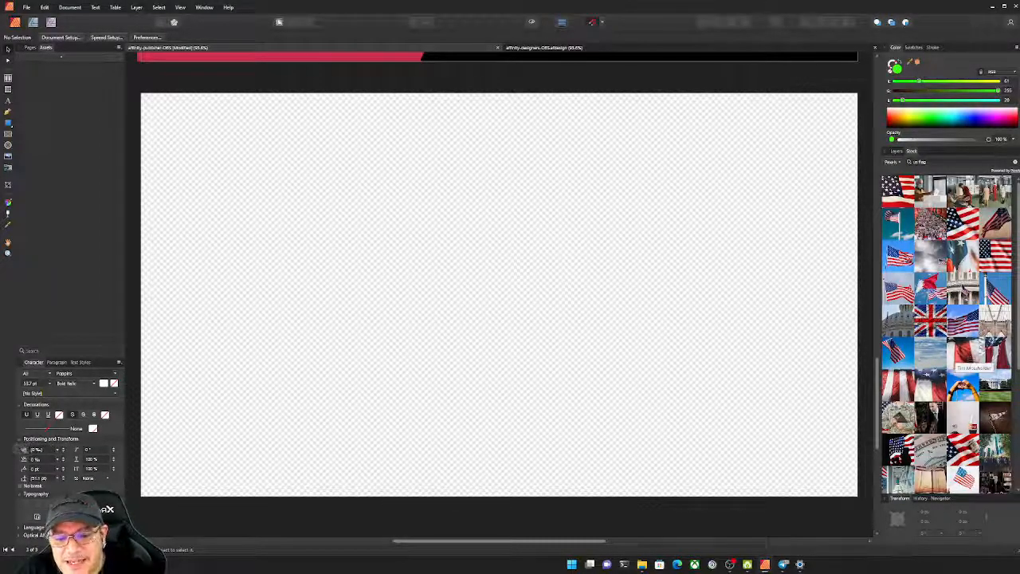
# Accept the stock image disclaimer and place the US flag photo from the search results on page 3
pyautogui.click(916, 373)
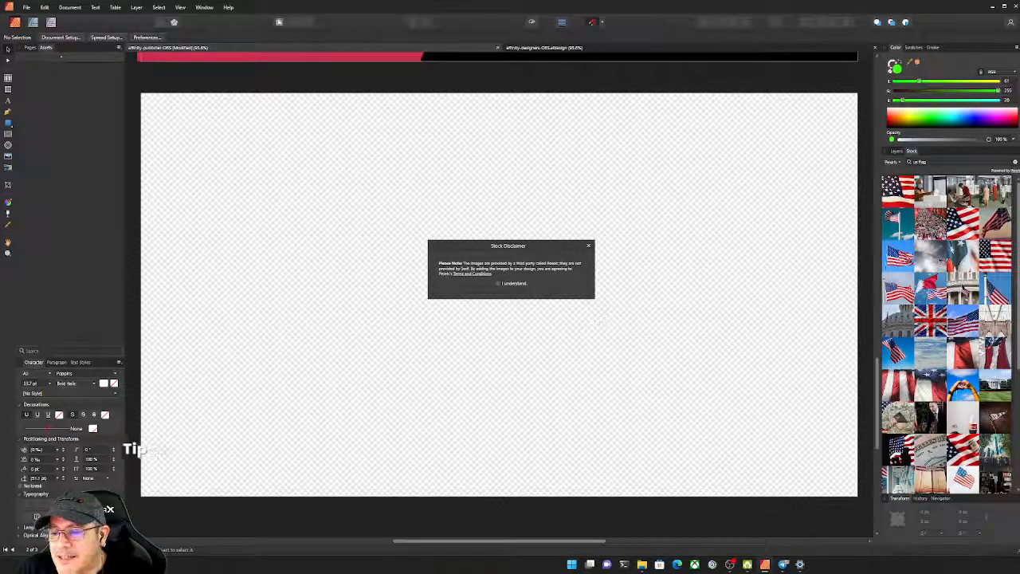
pyautogui.click(498, 284)
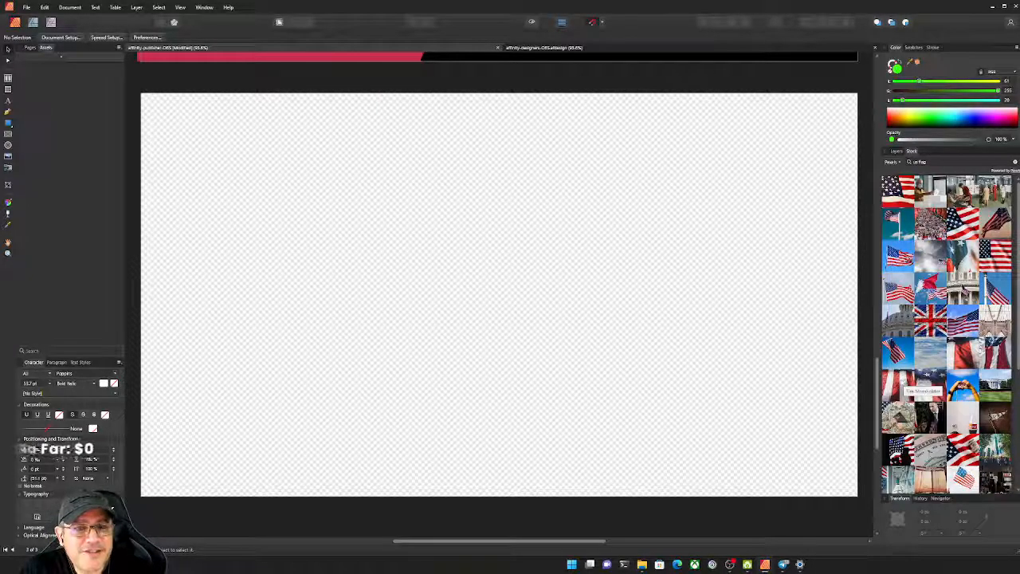
pyautogui.moveTo(925, 386); pyautogui.dragTo(507, 242)
pyautogui.moveTo(568, 258); pyautogui.dragTo(573, 252)
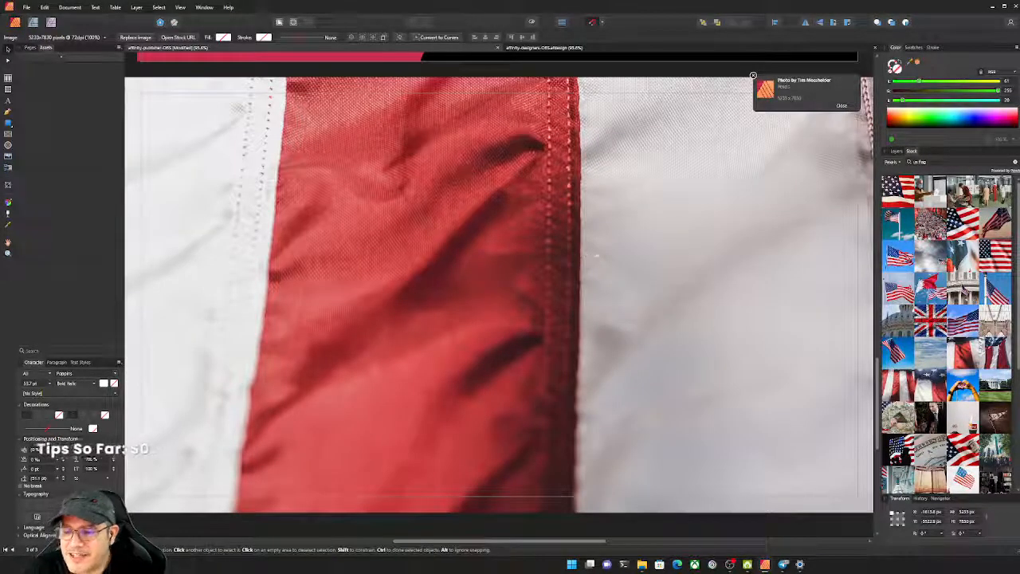
# Rotate the placed flag photo 90° so the stars sit at its upper left
pyautogui.keyDown('ctrl'); pyautogui.scroll(-5, 599, 249); pyautogui.keyUp('ctrl')
pyautogui.keyDown('ctrl'); pyautogui.scroll(-3, 600, 252); pyautogui.keyUp('ctrl')
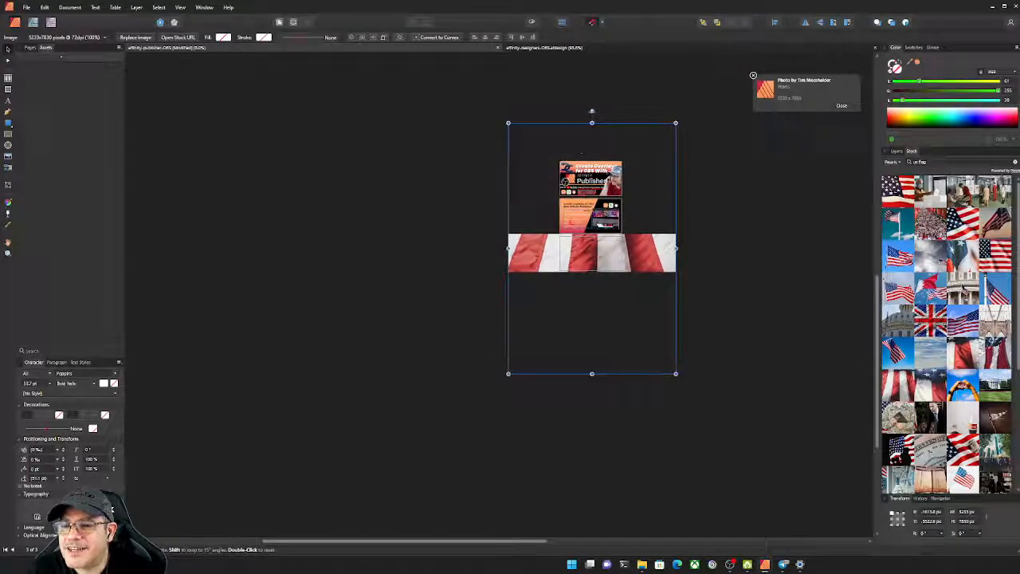
pyautogui.moveTo(592, 110); pyautogui.dragTo(454, 248)
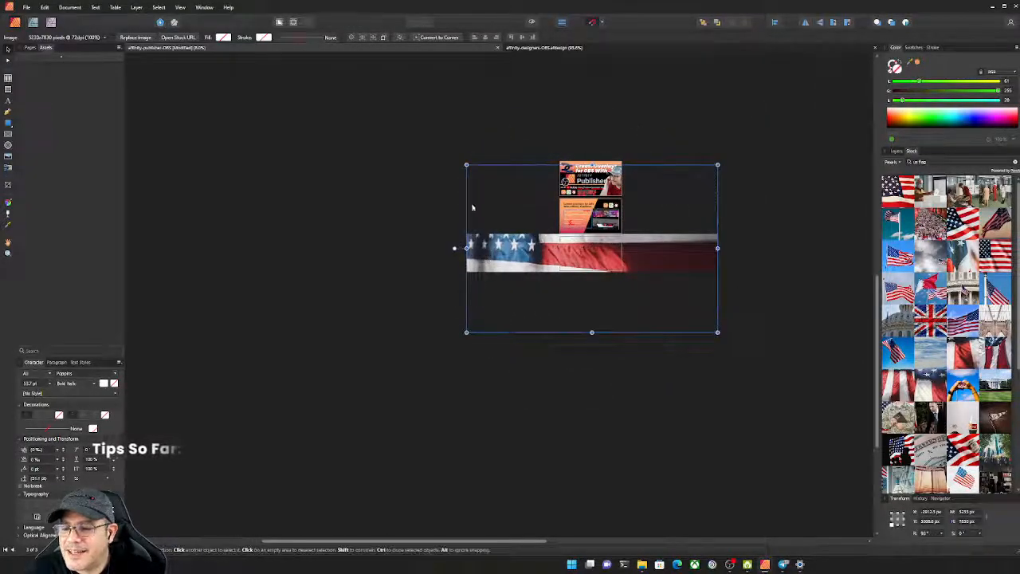
# Scale the flag photo proportionally to span the full 1920 px width of page 3, aligned to the page's upper left corner
pyautogui.moveTo(466, 332); pyautogui.dragTo(560, 271)
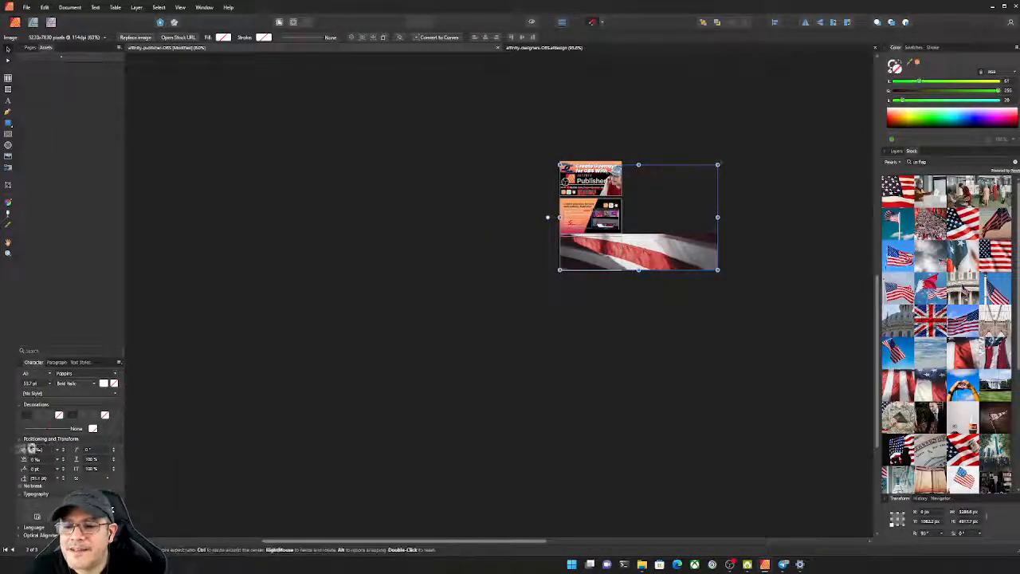
pyautogui.moveTo(717, 164); pyautogui.dragTo(621, 238)
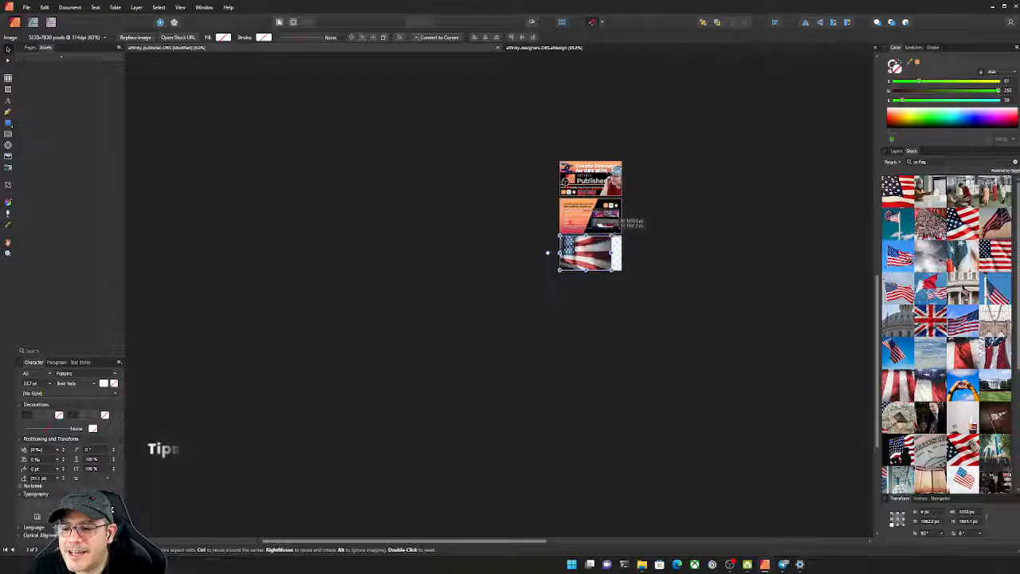
pyautogui.scroll(3, 600, 264)
pyautogui.scroll(4, 600, 264)
pyautogui.moveTo(520, 267)
pyautogui.mouseDown()
pyautogui.moveTo(614, 273)
pyautogui.moveTo(523, 270)
pyautogui.mouseUp()
pyautogui.scroll(-2, 613, 273)
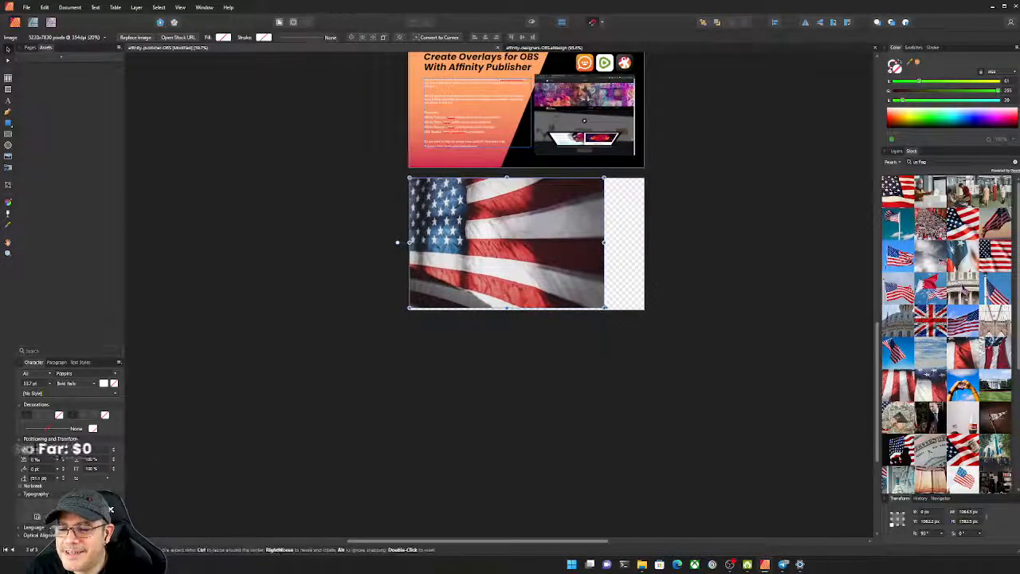
pyautogui.moveTo(604, 308); pyautogui.dragTo(678, 348)
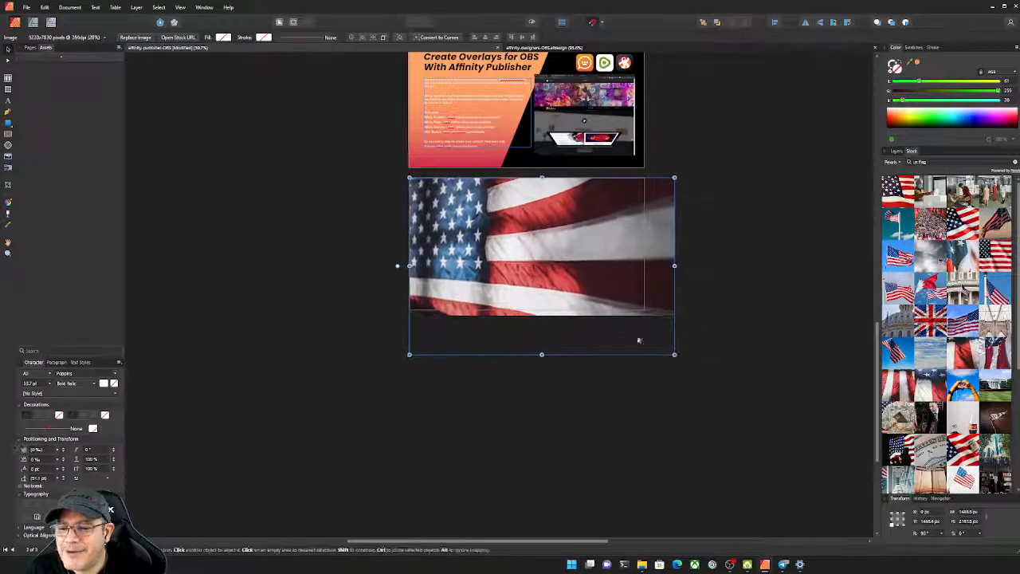
pyautogui.moveTo(521, 278)
pyautogui.mouseDown()
pyautogui.moveTo(511, 270)
pyautogui.moveTo(518, 276)
pyautogui.mouseUp()
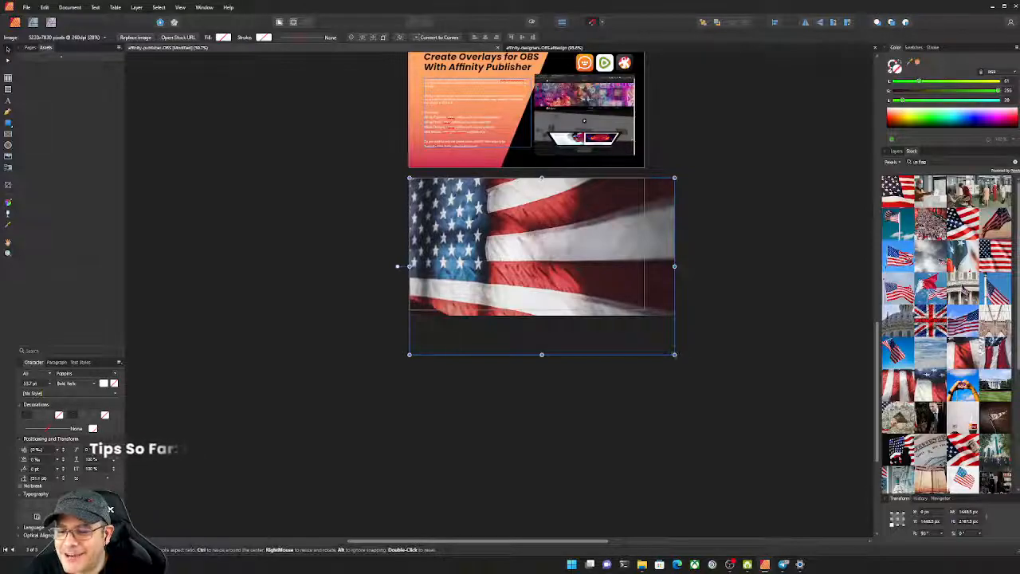
pyautogui.moveTo(674, 353); pyautogui.dragTo(643, 335)
pyautogui.scroll(3, 502, 289)
pyautogui.scroll(2, 502, 288)
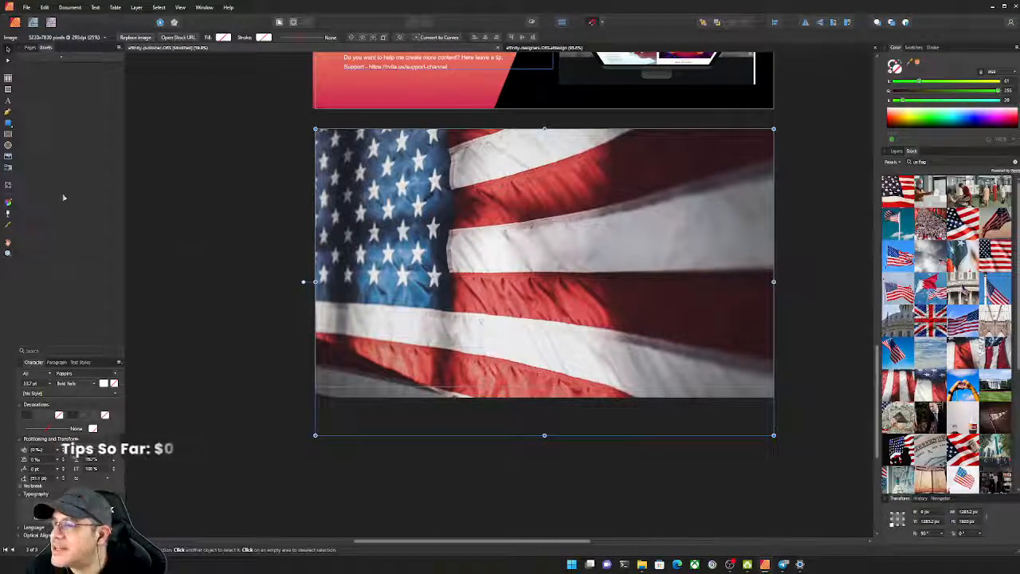
# Crop the flag photo's lower edge up to the page's bottom edge so it is 1080 px high
pyautogui.click(9, 185)
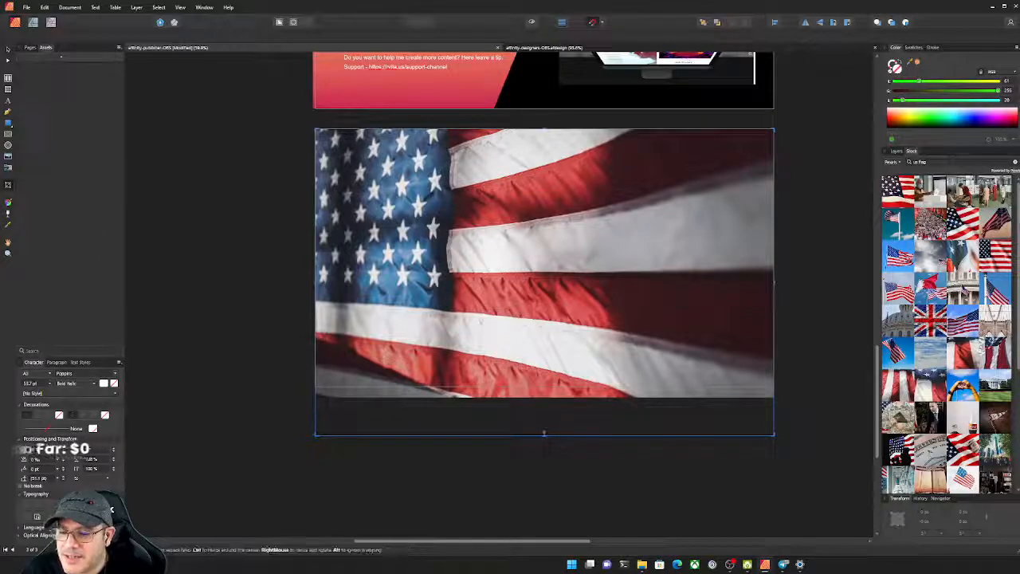
pyautogui.moveTo(544, 435); pyautogui.dragTo(558, 387)
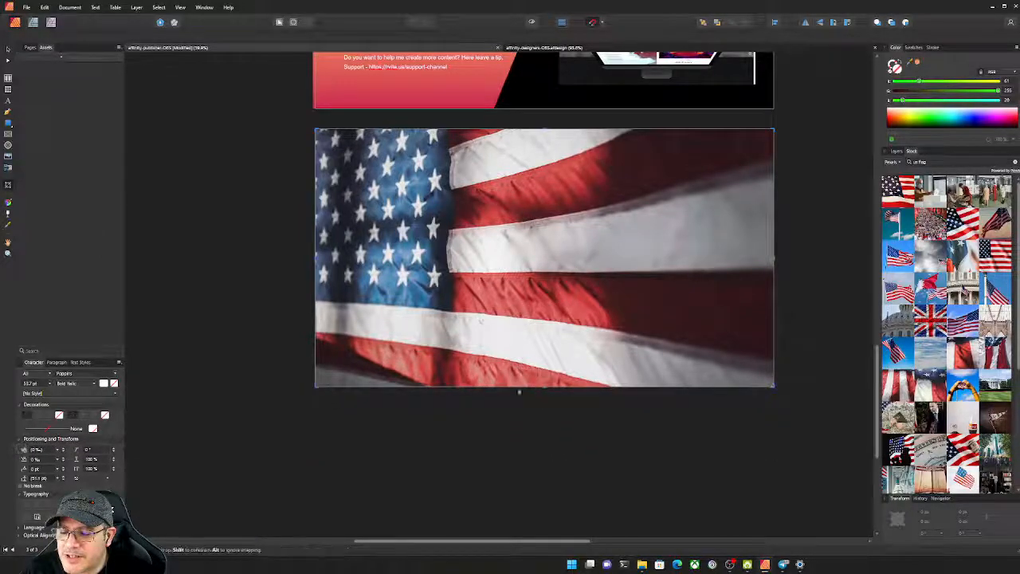
pyautogui.click(273, 285)
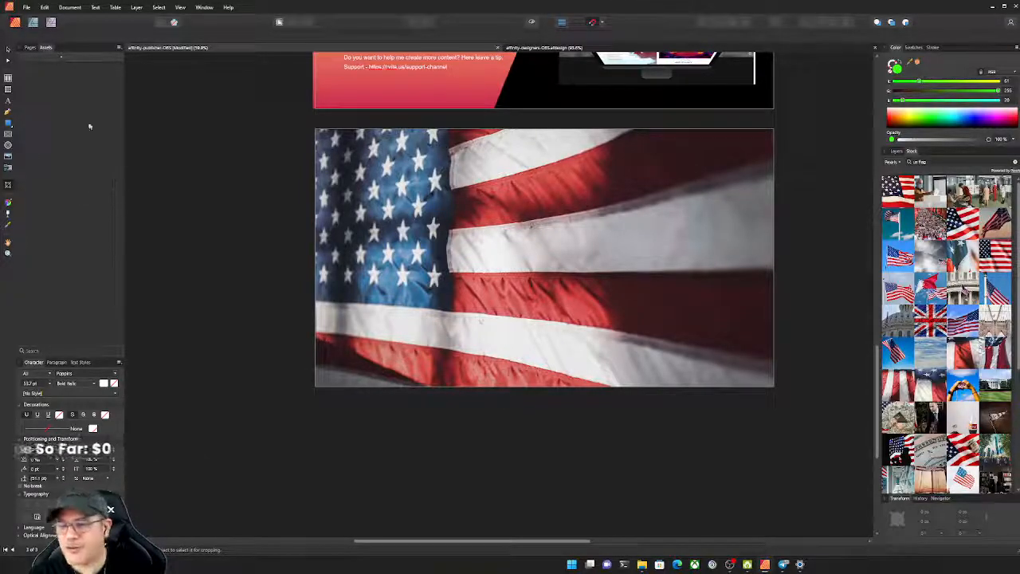
# Convert the cropped flag photo on page 3 into a picture frame
pyautogui.click(8, 49)
pyautogui.click(376, 219)
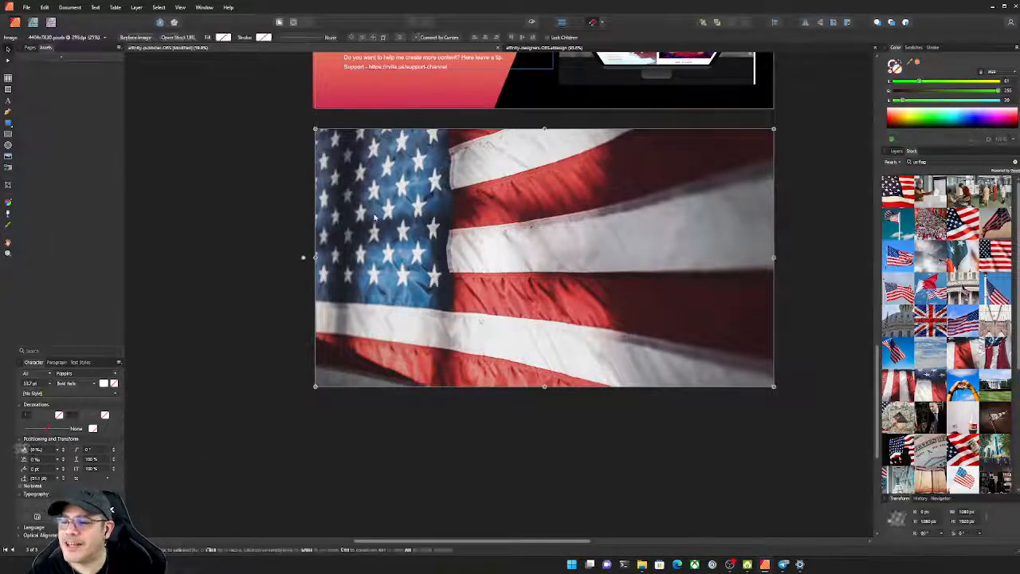
pyautogui.moveTo(351, 196)
pyautogui.mouseDown()
pyautogui.moveTo(466, 272)
pyautogui.moveTo(351, 195)
pyautogui.mouseUp()
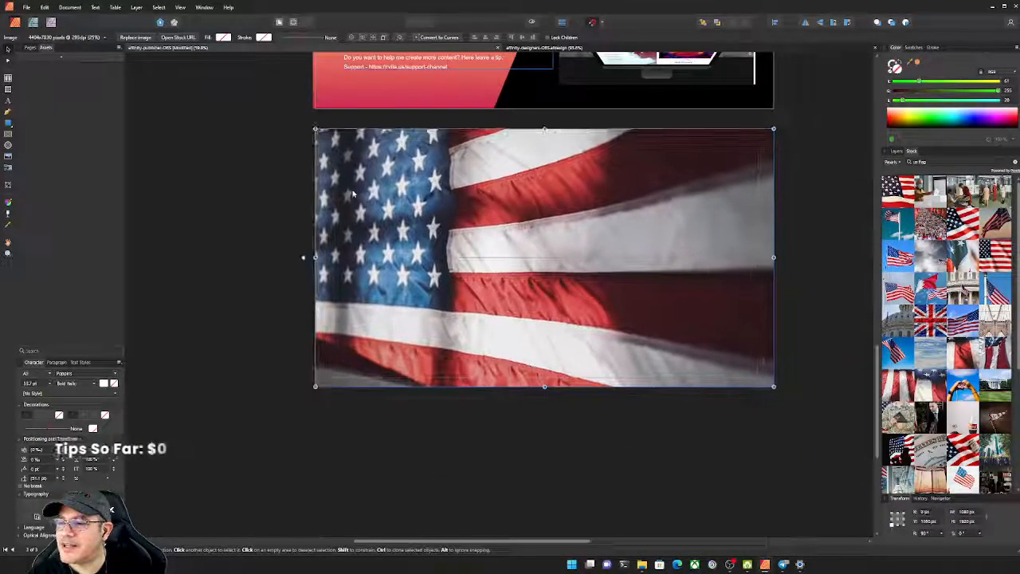
pyautogui.rightClick(543, 197)
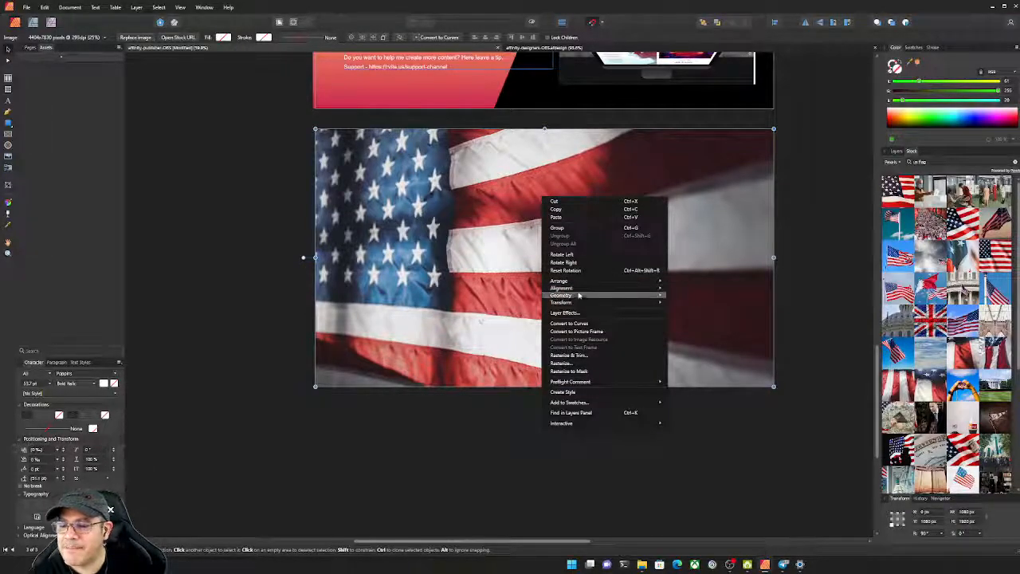
pyautogui.click(571, 331)
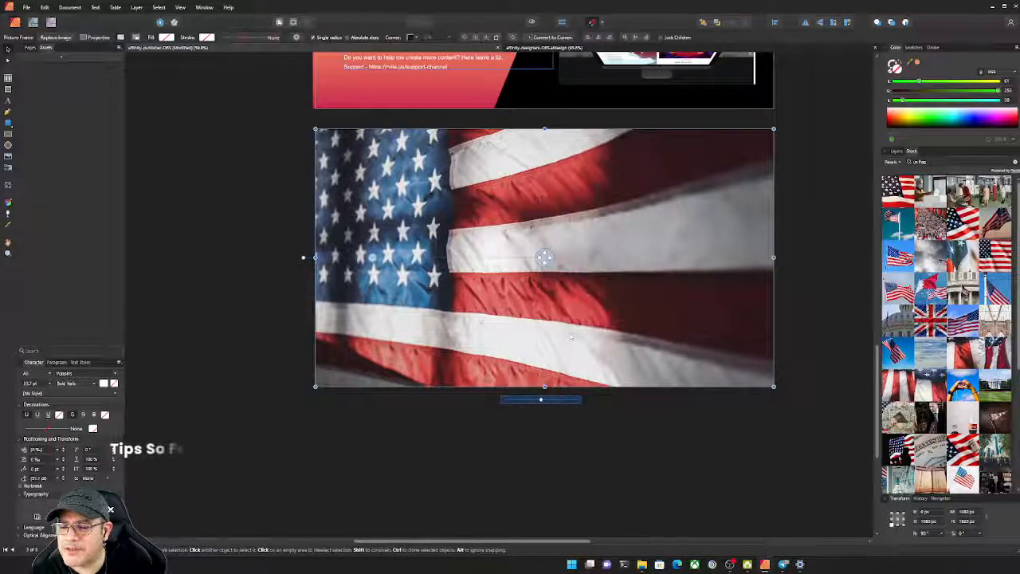
# Try panning the flag photo sideways inside its picture frame, return it to fill the frame, and test its content scaling
pyautogui.moveTo(544, 256)
pyautogui.mouseDown()
pyautogui.moveTo(553, 261)
pyautogui.moveTo(544, 256)
pyautogui.mouseUp()
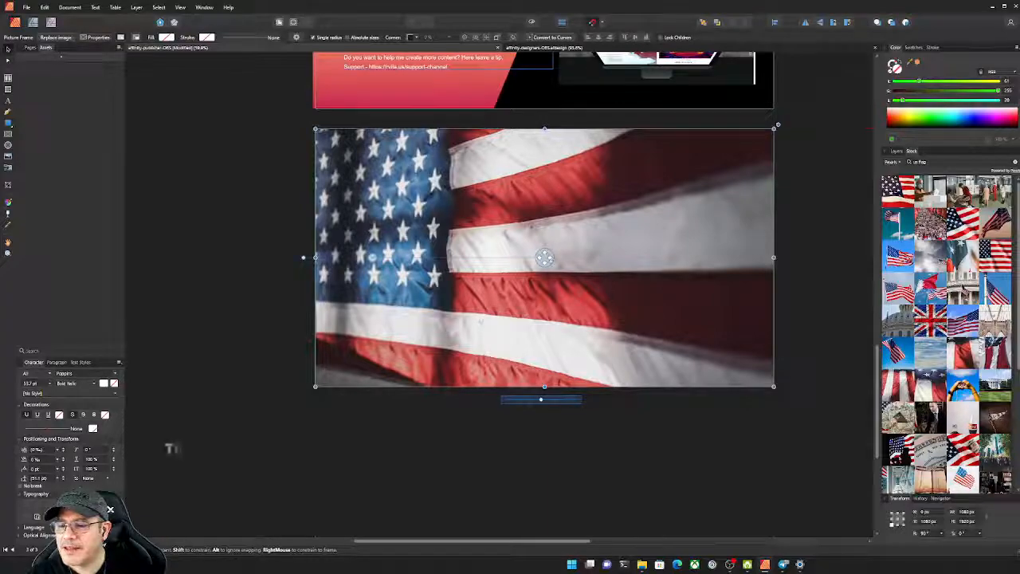
pyautogui.moveTo(543, 256); pyautogui.dragTo(544, 257)
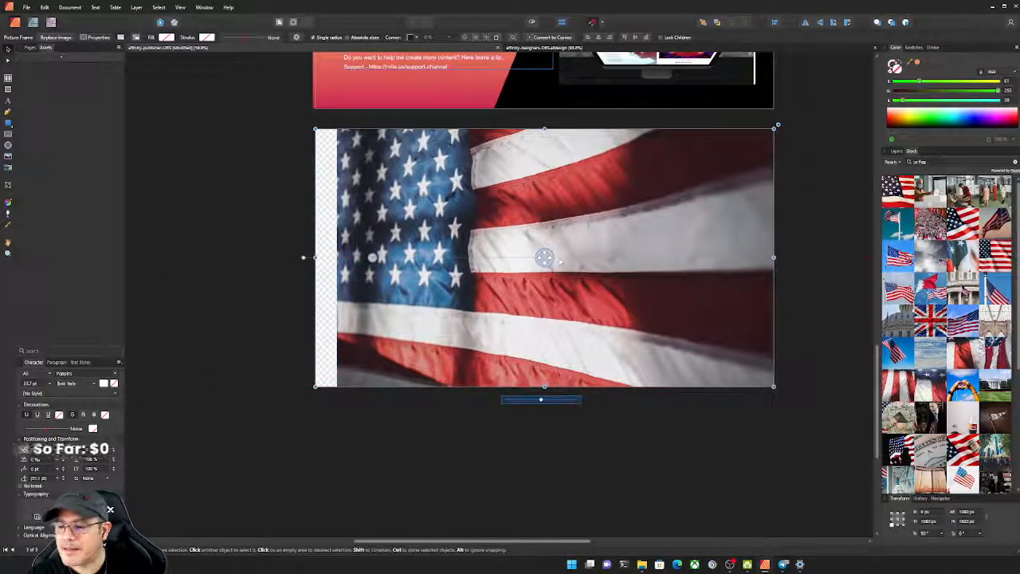
pyautogui.moveTo(544, 257); pyautogui.dragTo(522, 257)
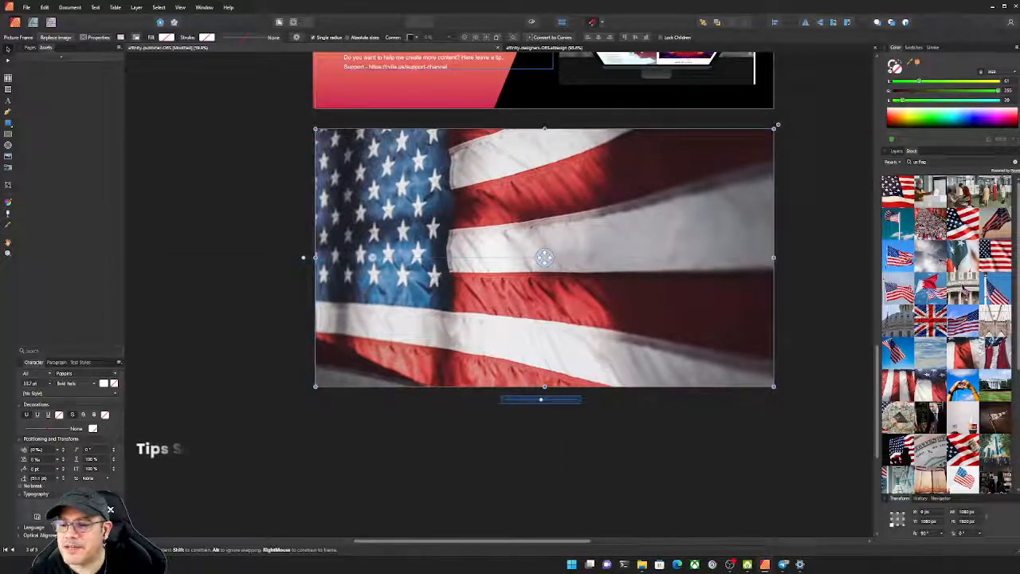
pyautogui.moveTo(541, 400)
pyautogui.mouseDown()
pyautogui.moveTo(551, 400)
pyautogui.moveTo(525, 398)
pyautogui.moveTo(541, 399)
pyautogui.mouseUp()
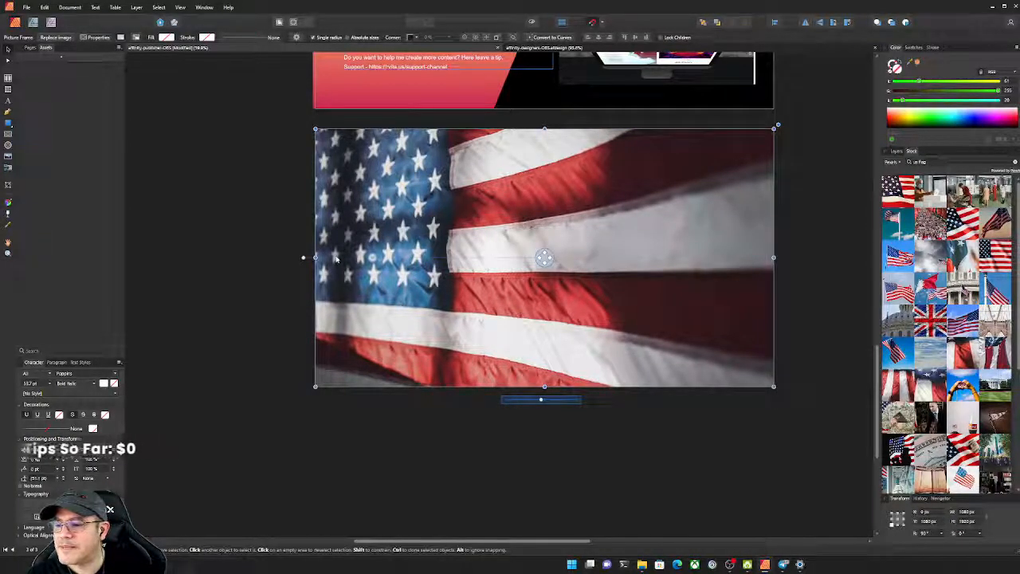
# Try rotating the flag photo inside its picture frame, and turn it back to level
pyautogui.moveTo(372, 257)
pyautogui.mouseDown()
pyautogui.moveTo(376, 267)
pyautogui.moveTo(383, 258)
pyautogui.mouseUp()
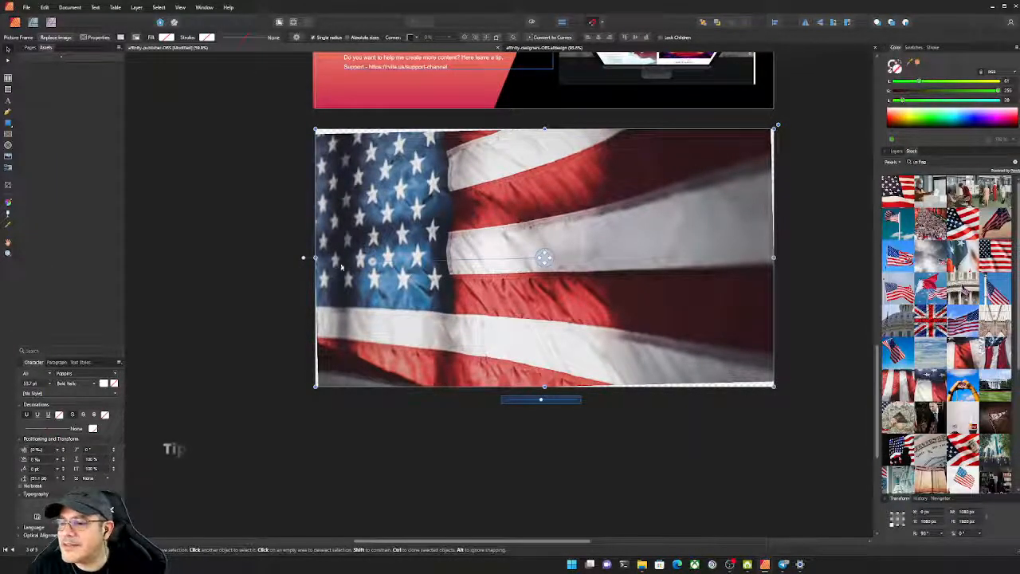
pyautogui.moveTo(393, 284); pyautogui.dragTo(418, 320)
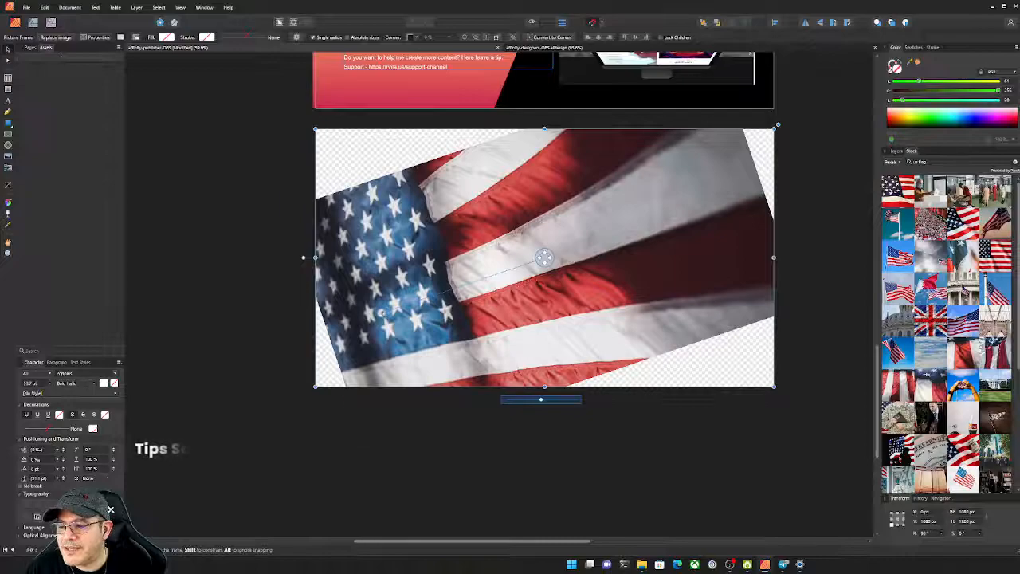
pyautogui.moveTo(381, 311); pyautogui.dragTo(373, 257)
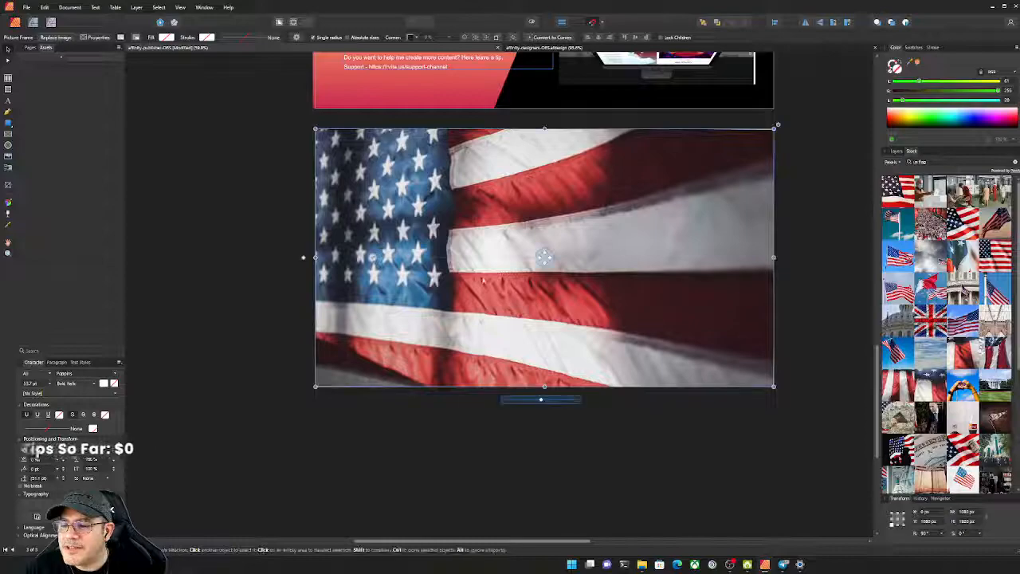
# Try fine adjustments to the flag photo's scale inside the picture frame, working at closer view
pyautogui.scroll(1, 537, 281)
pyautogui.scroll(-1, 538, 282)
pyautogui.scroll(2, 540, 282)
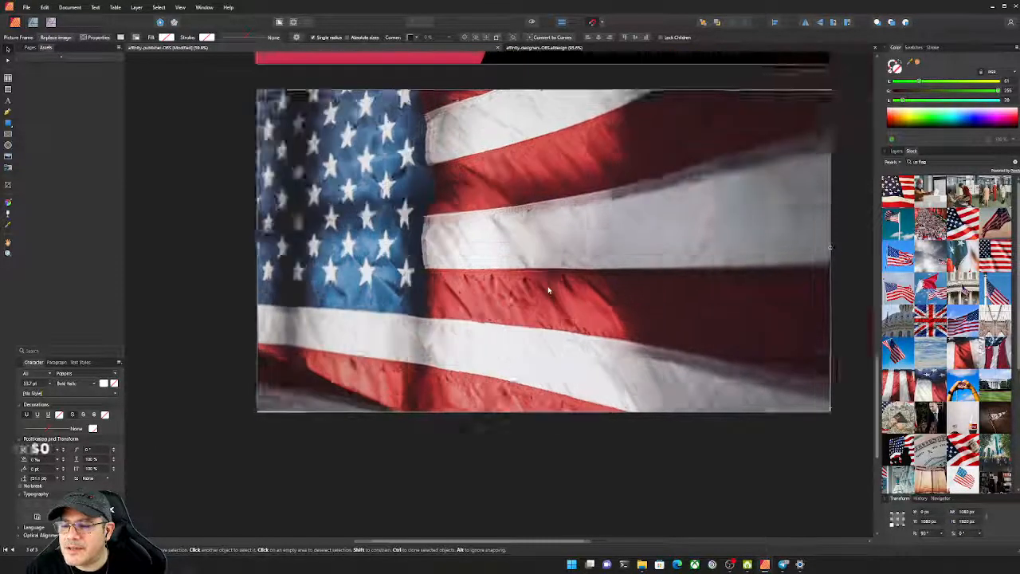
pyautogui.scroll(-2, 548, 289)
pyautogui.scroll(1, 548, 289)
pyautogui.click(548, 290)
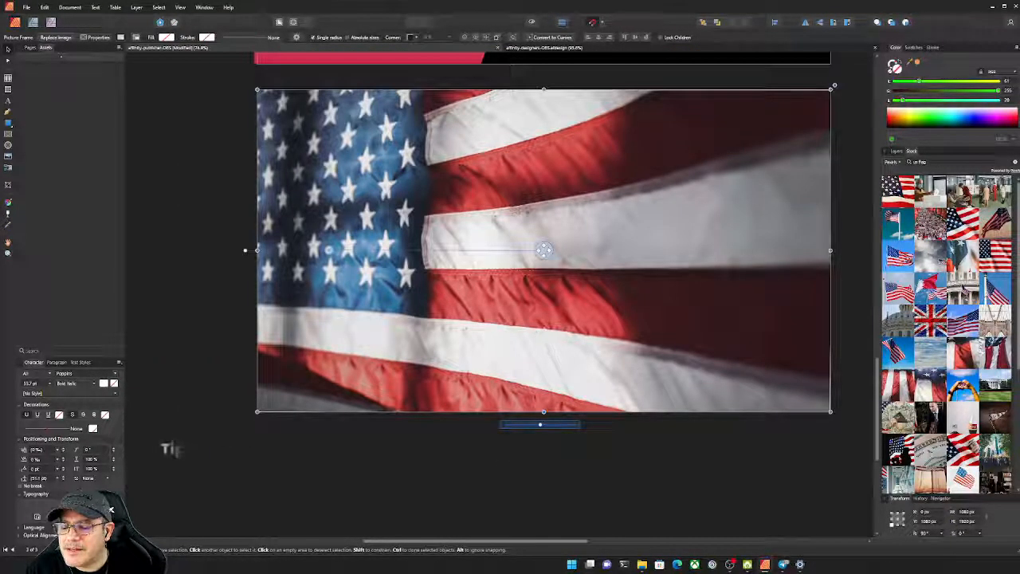
pyautogui.moveTo(541, 423); pyautogui.dragTo(539, 423)
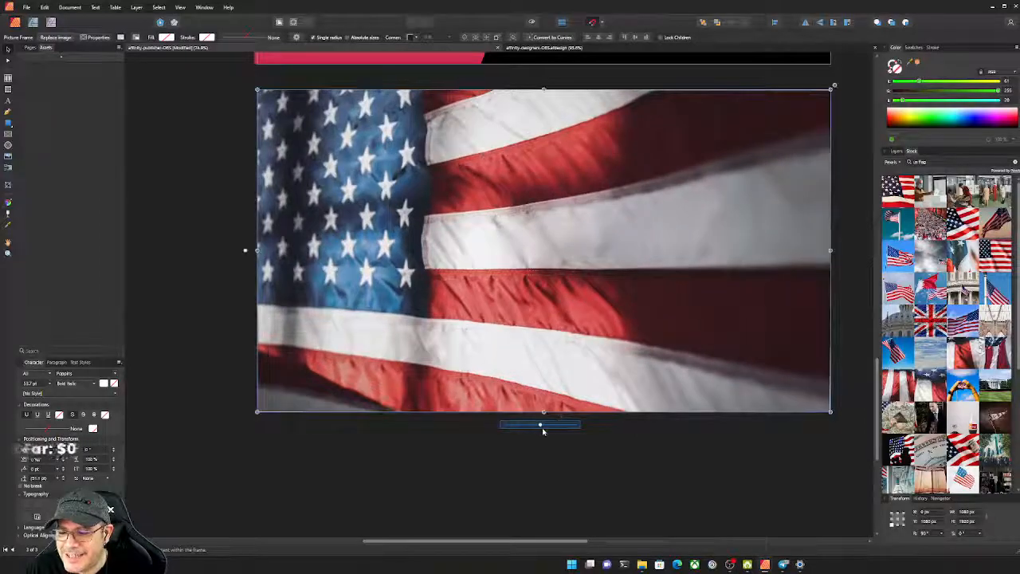
pyautogui.scroll(5, 542, 430)
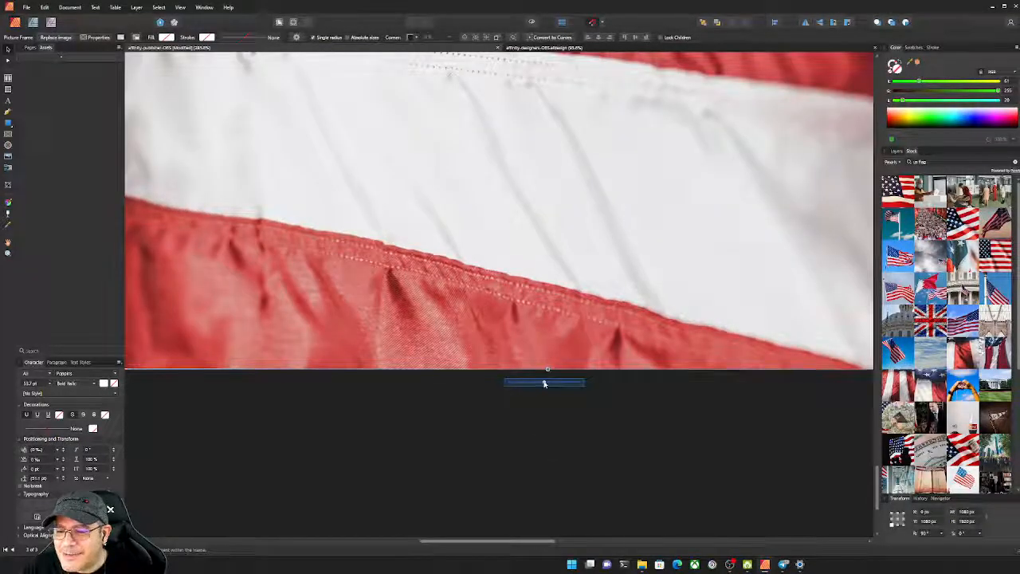
pyautogui.moveTo(543, 383)
pyautogui.mouseDown()
pyautogui.moveTo(519, 384)
pyautogui.moveTo(544, 382)
pyautogui.mouseUp()
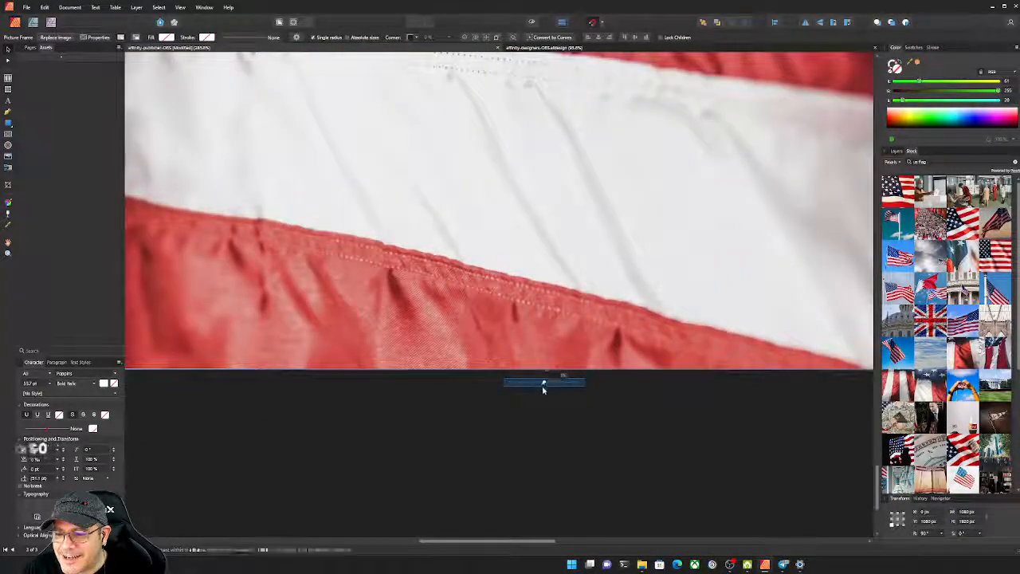
pyautogui.scroll(-5, 462, 295)
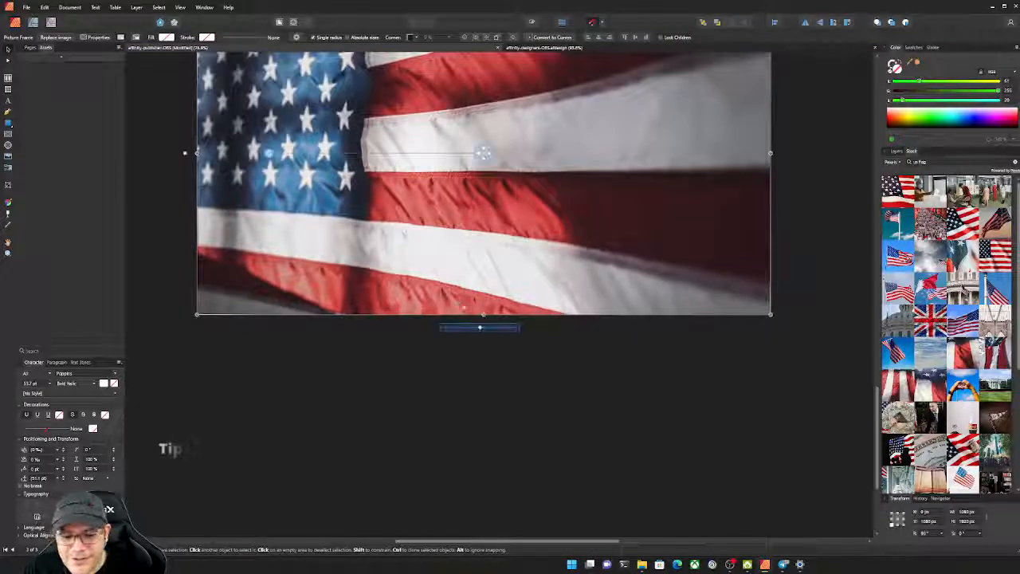
pyautogui.scroll(-3, 494, 337)
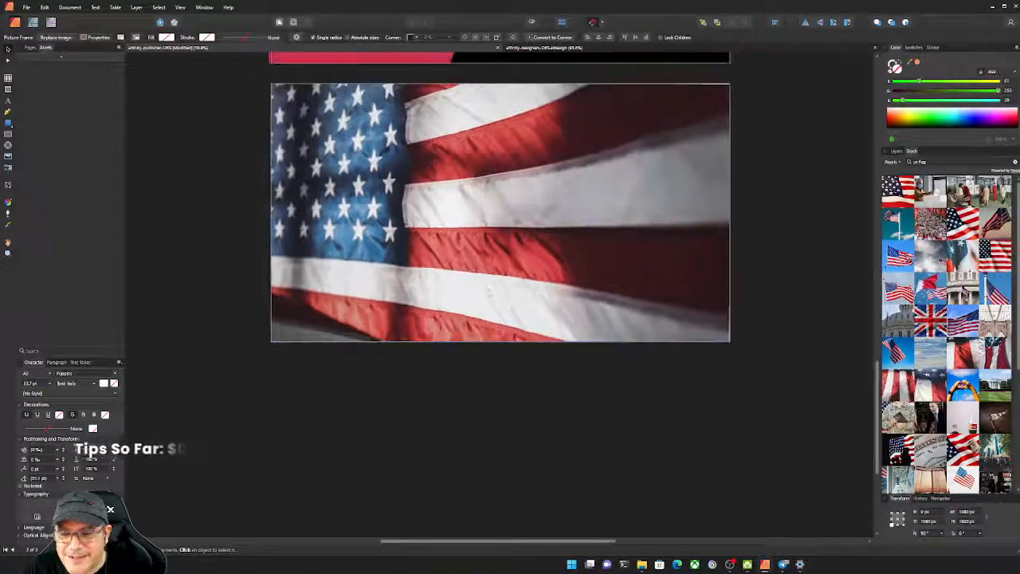
pyautogui.click(517, 256)
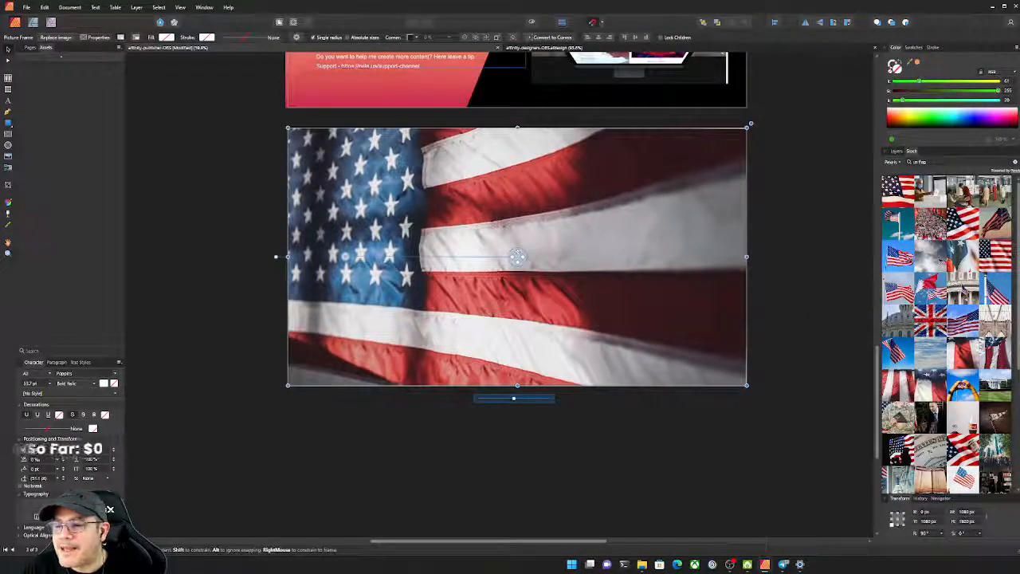
# Set the rotation of the constraints group inside the flag picture frame to exactly 90°
pyautogui.click(578, 231)
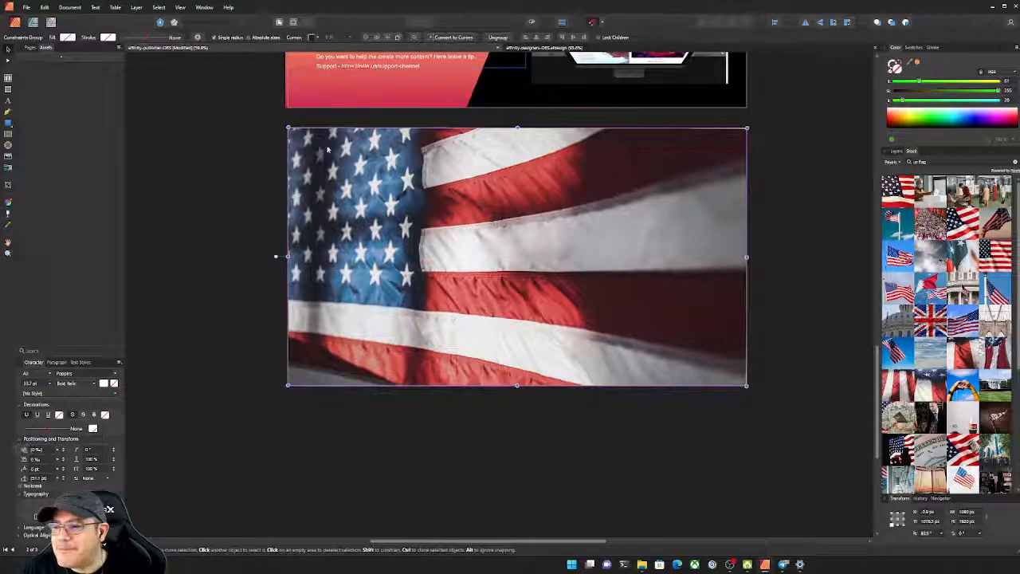
pyautogui.click(927, 533)
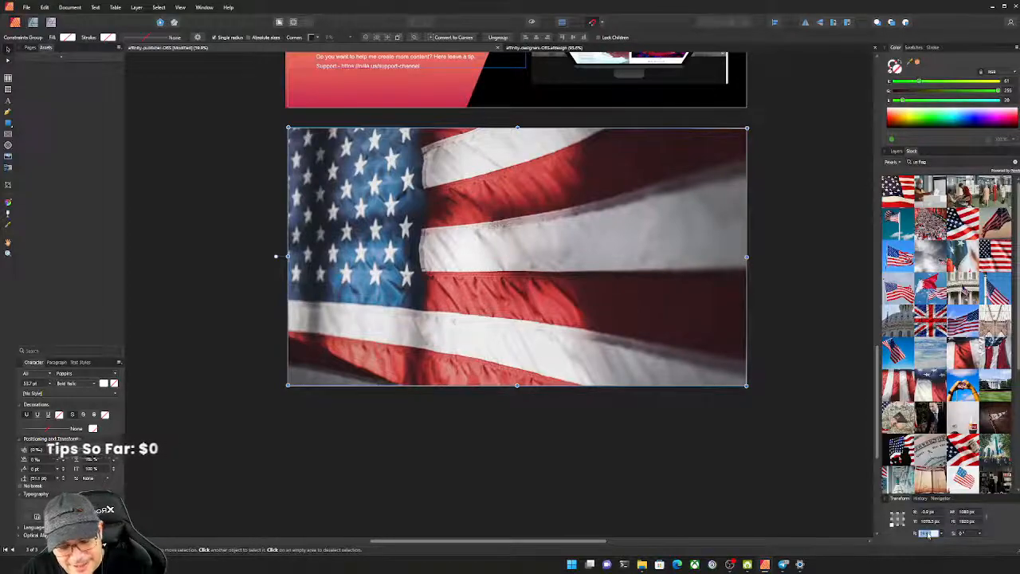
pyautogui.write('90')
pyautogui.press('Return')
pyautogui.click(565, 444)
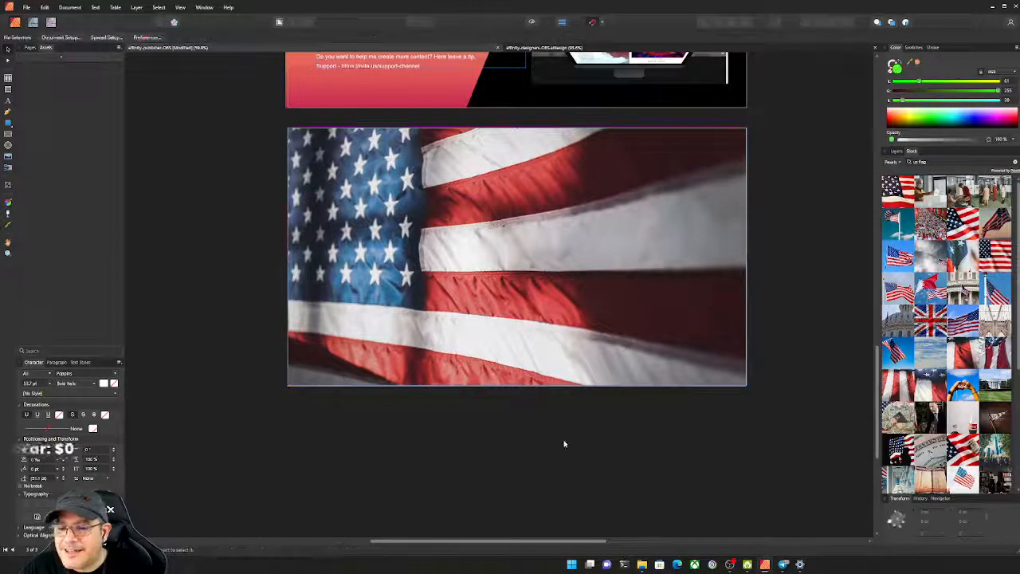
# Try rescaling the flag photo inside its frame and adjusting the crop of the inner group at the page's right edge
pyautogui.click(640, 311)
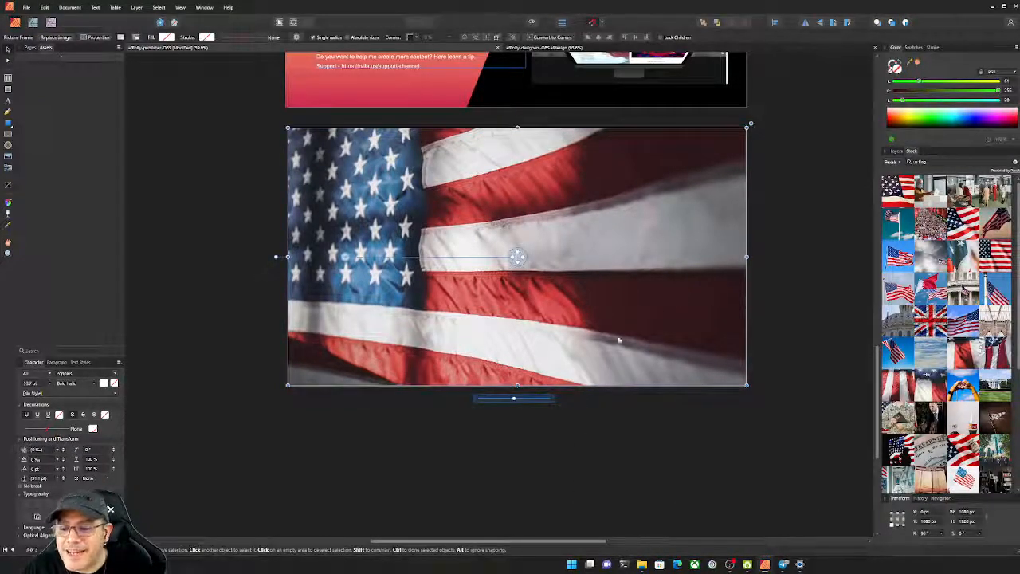
pyautogui.moveTo(514, 399); pyautogui.dragTo(515, 398)
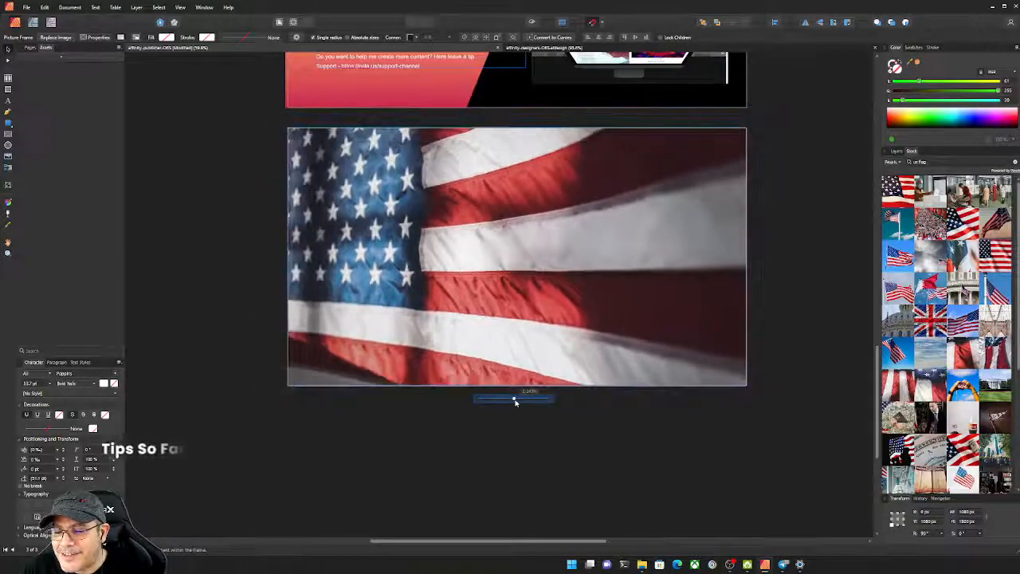
pyautogui.click(734, 270)
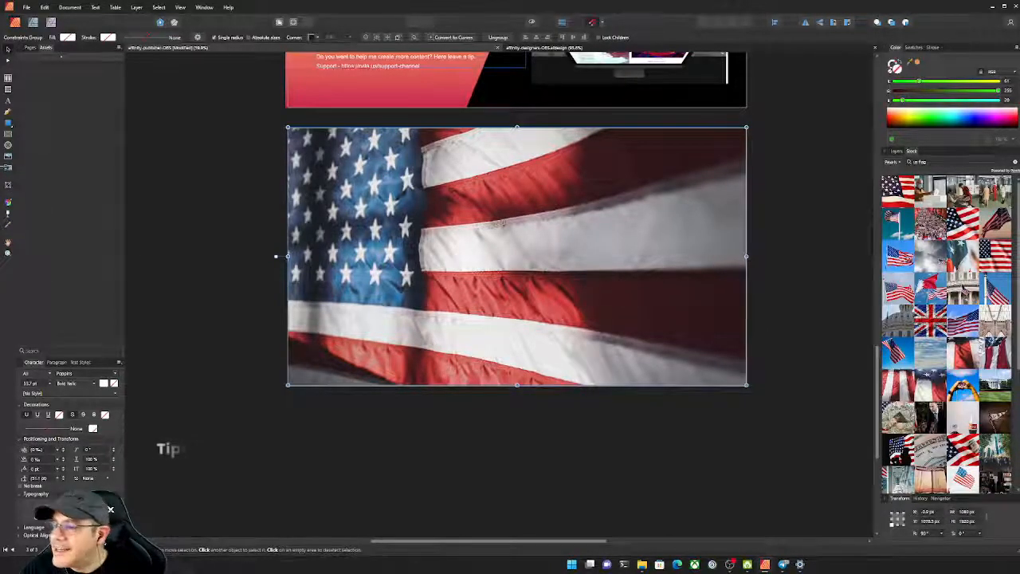
pyautogui.click(8, 185)
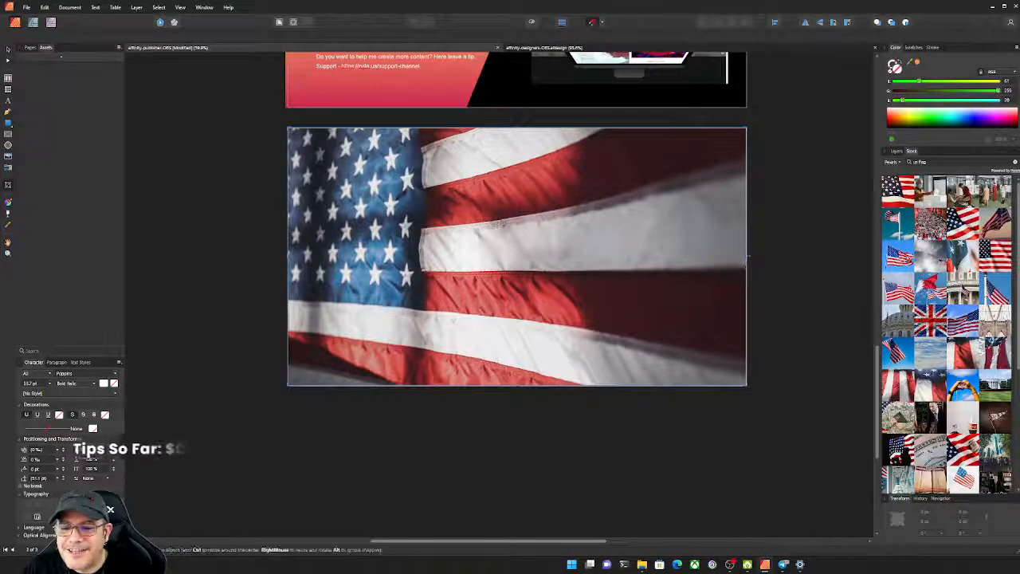
pyautogui.moveTo(749, 267); pyautogui.dragTo(747, 257)
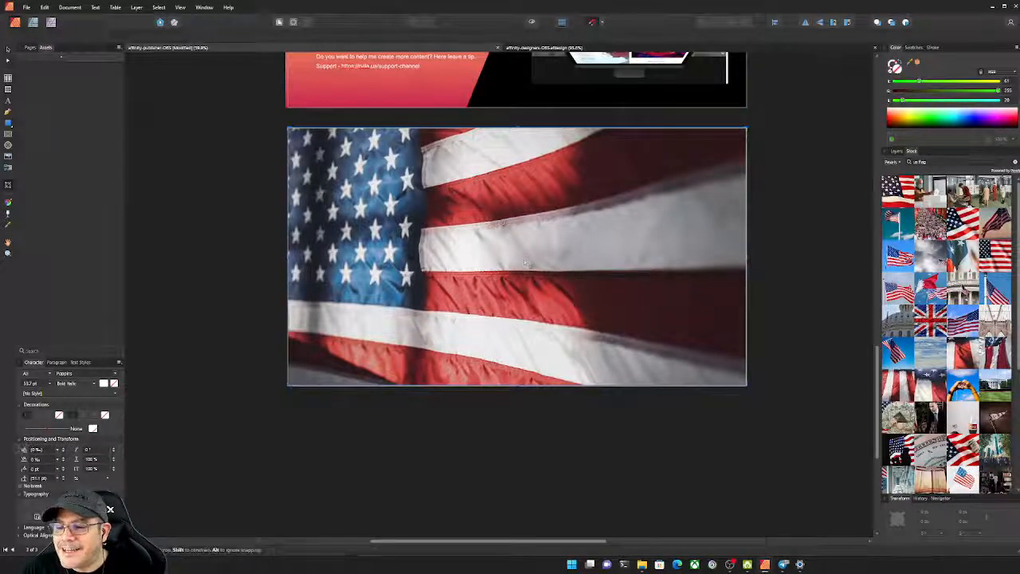
pyautogui.click(8, 48)
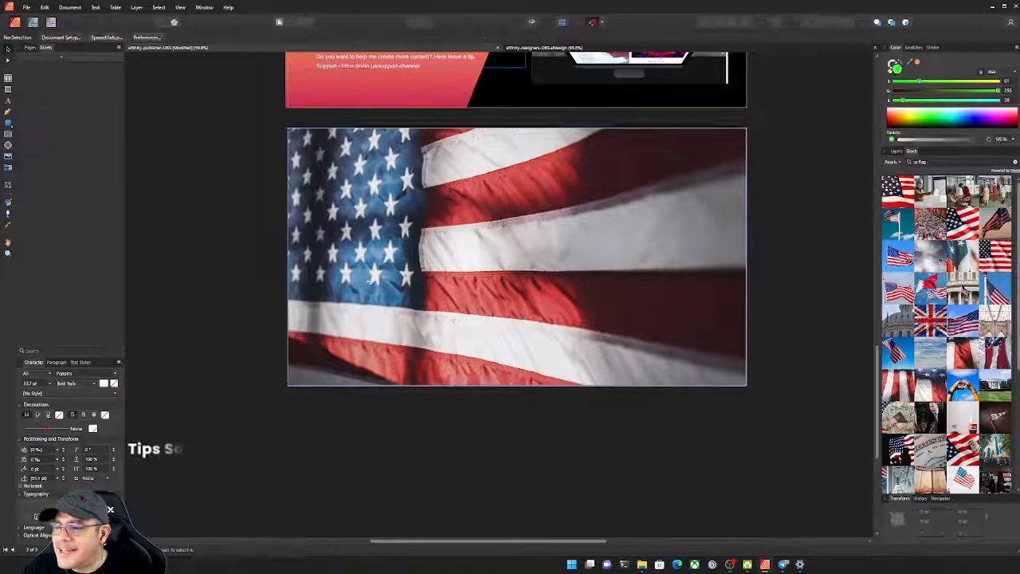
# Select the flag's picture frame and scale the photo up slightly inside it
pyautogui.click(375, 280)
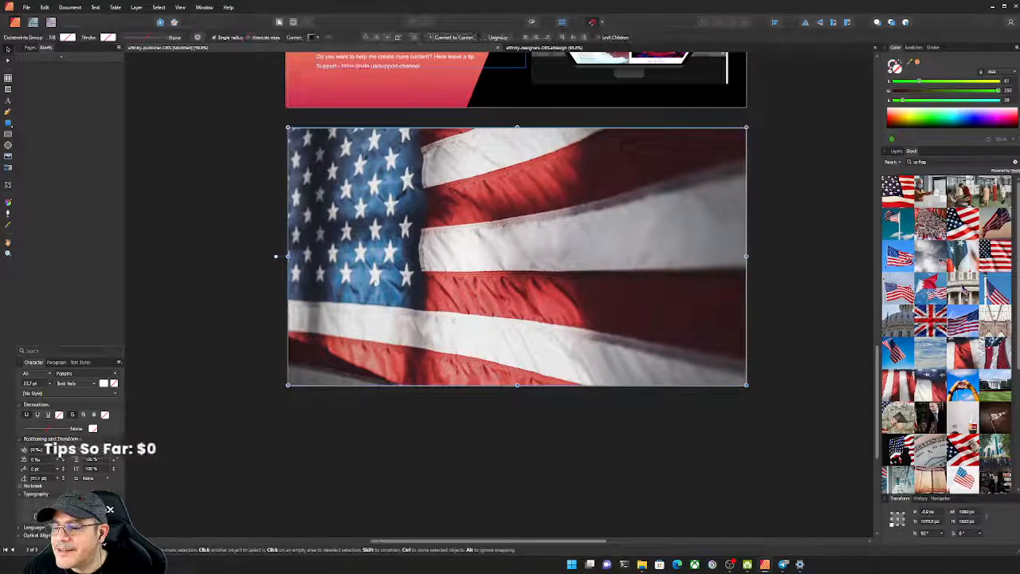
pyautogui.click(380, 285)
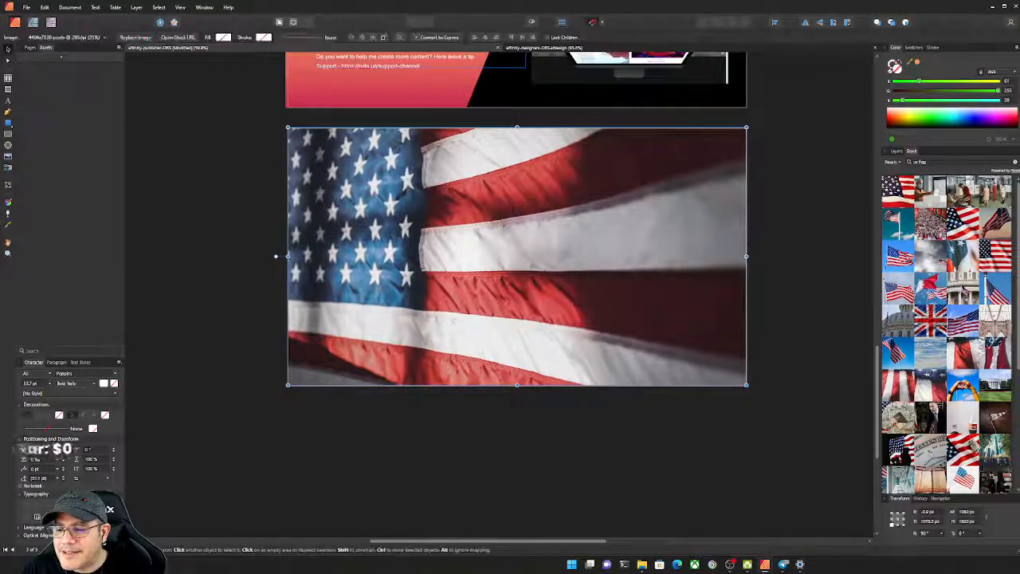
pyautogui.click(236, 282)
pyautogui.click(470, 264)
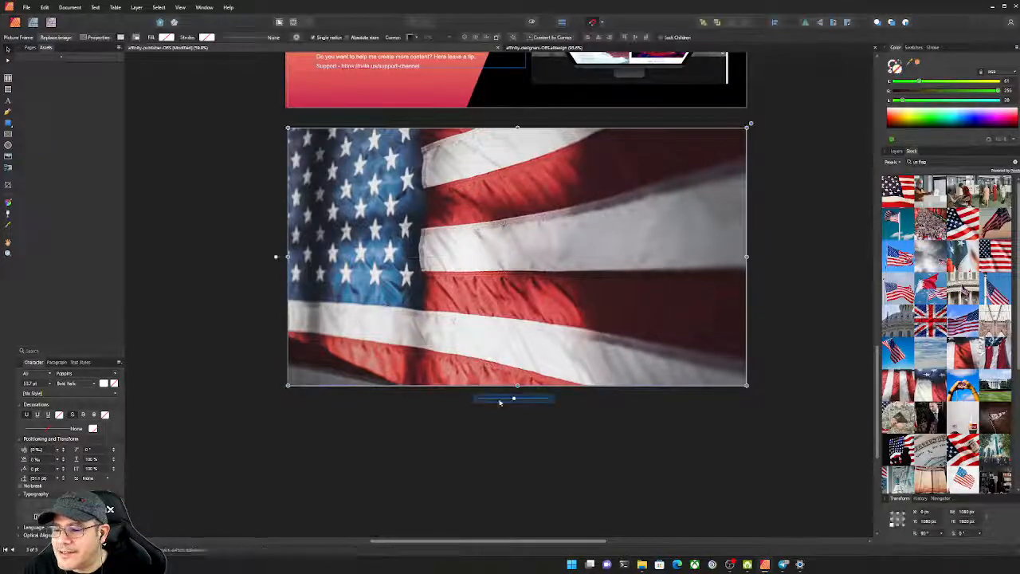
pyautogui.moveTo(512, 402); pyautogui.dragTo(517, 400)
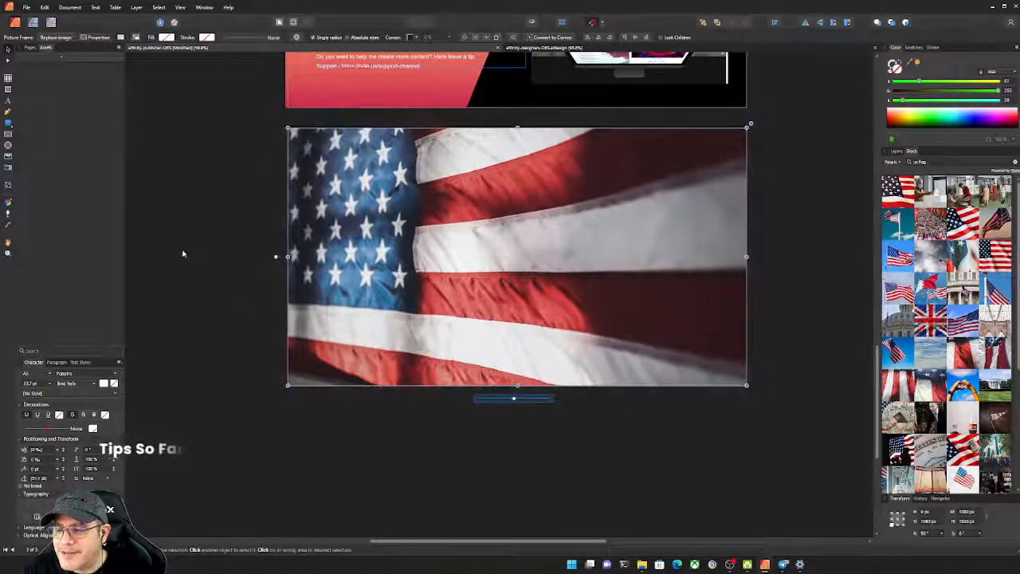
# Deselect the picture frame and examine the flag image's coverage and sharpness along the page edges at close range
pyautogui.click(262, 275)
pyautogui.scroll(-3, 615, 349)
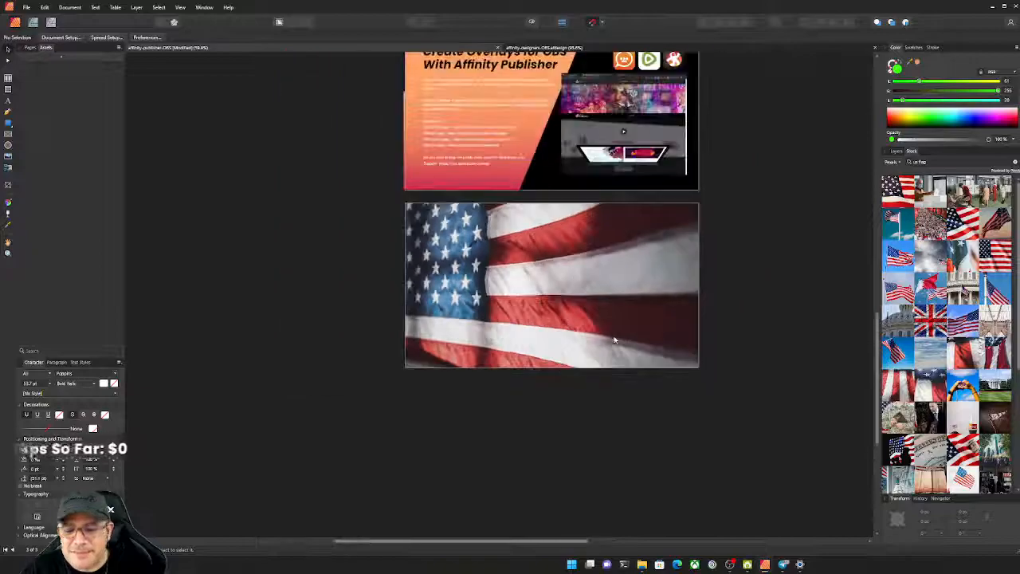
pyautogui.scroll(2, 622, 347)
pyautogui.scroll(4, 645, 352)
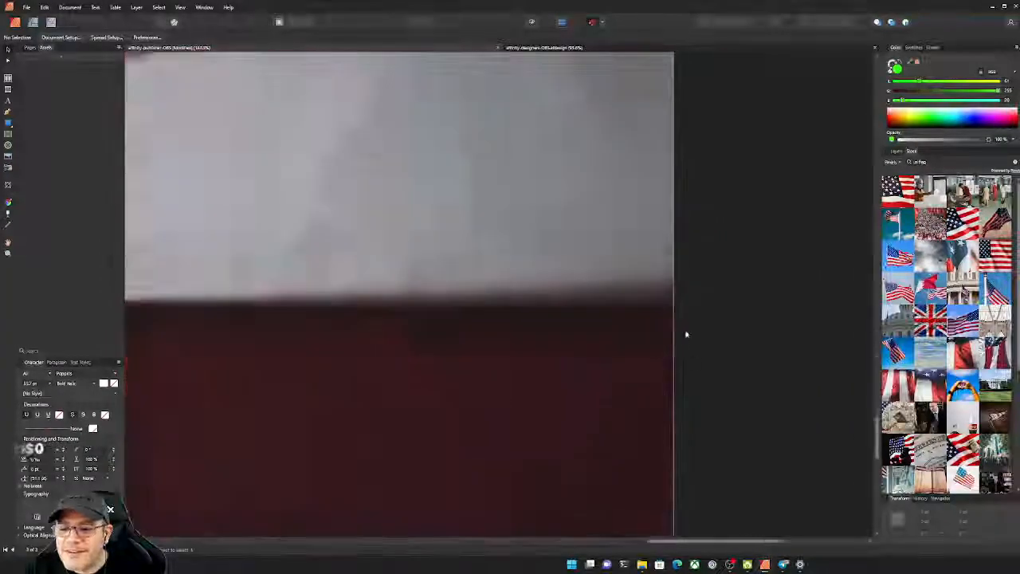
pyautogui.scroll(-4, 641, 287)
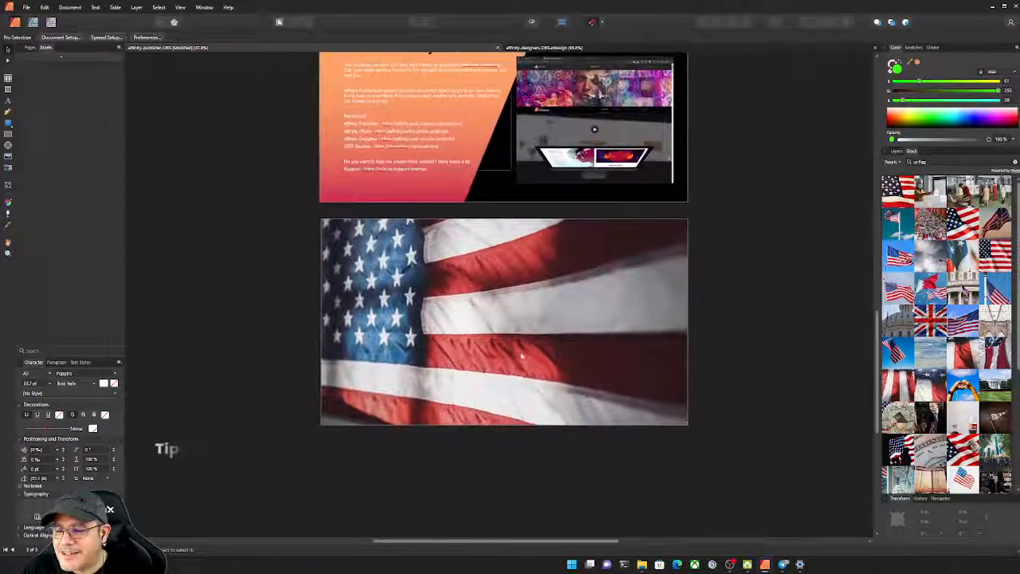
pyautogui.scroll(2, 462, 342)
pyautogui.scroll(-2, 478, 351)
pyautogui.scroll(2, 500, 356)
pyautogui.scroll(2, 494, 350)
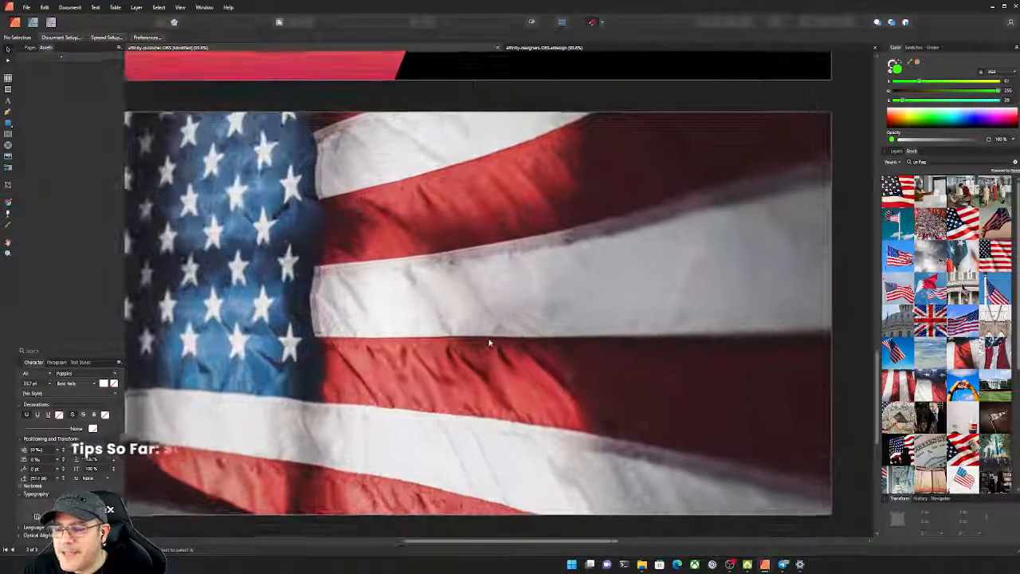
pyautogui.scroll(-3, 490, 343)
pyautogui.scroll(2, 525, 329)
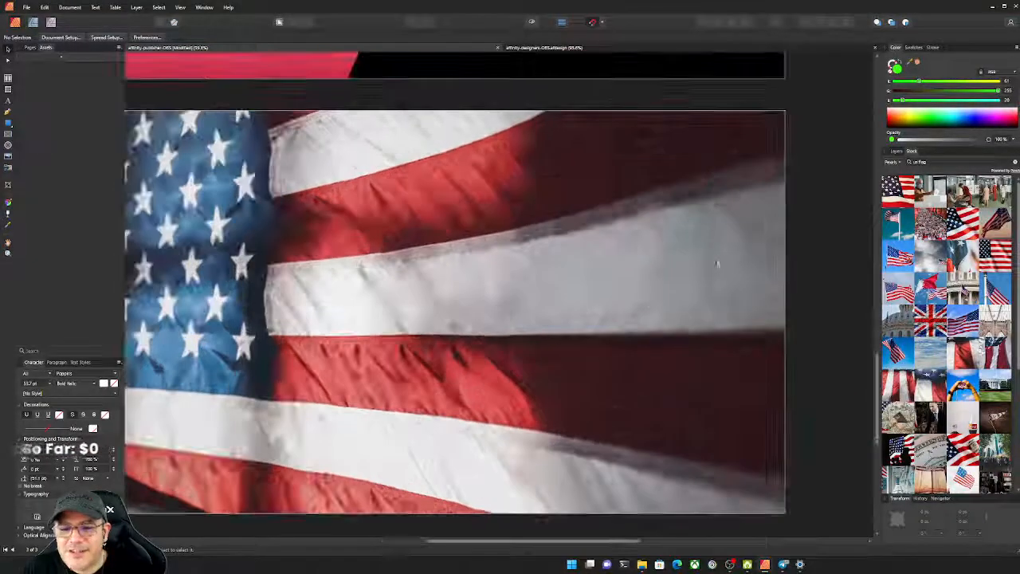
# Add a Brightness / Contrast adjustment to the flag page and nest it in the picture frame layer
pyautogui.click(896, 151)
pyautogui.scroll(-1, 514, 313)
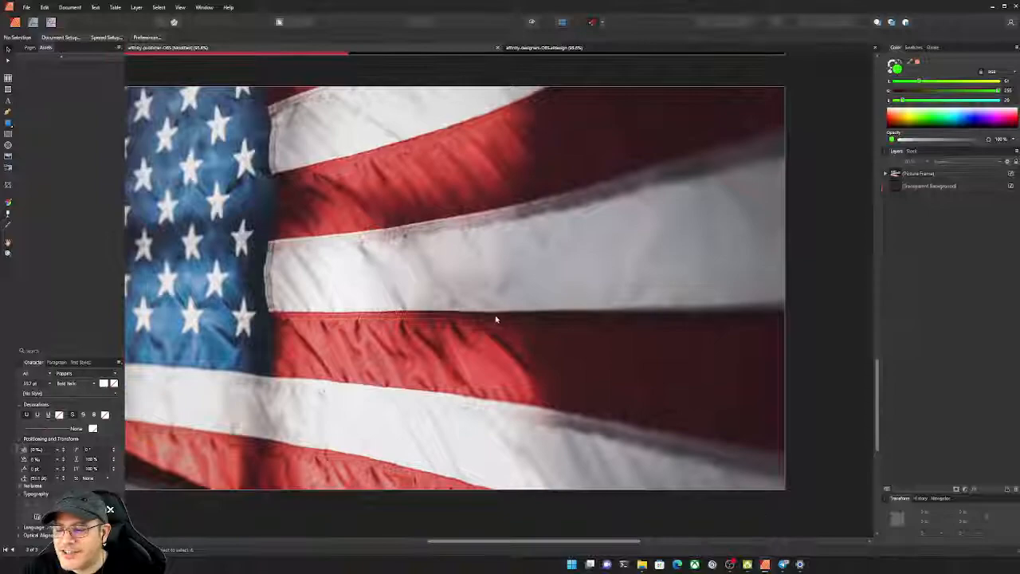
pyautogui.moveTo(497, 319); pyautogui.dragTo(539, 334)
pyautogui.scroll(-2, 539, 340)
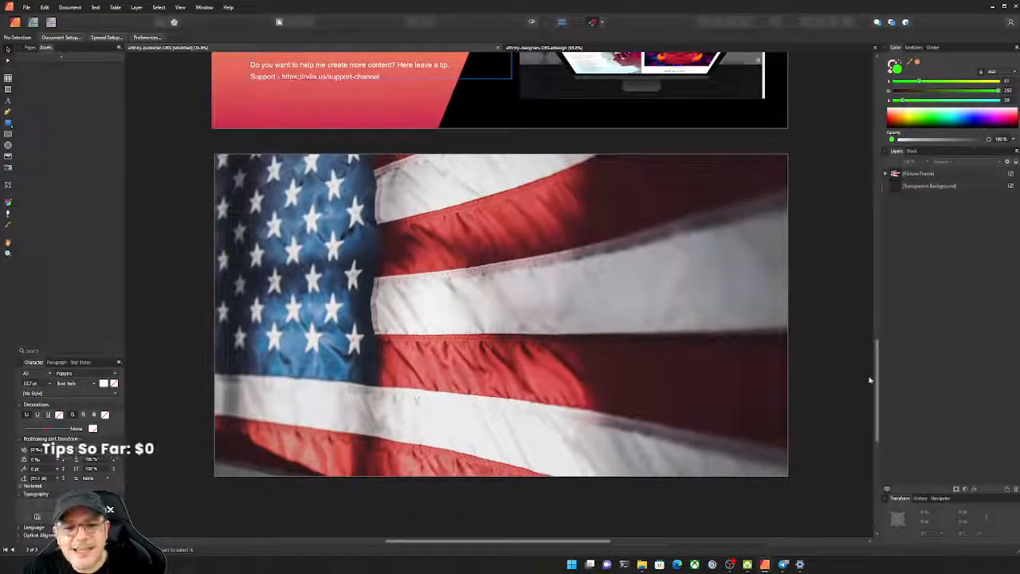
pyautogui.click(965, 488)
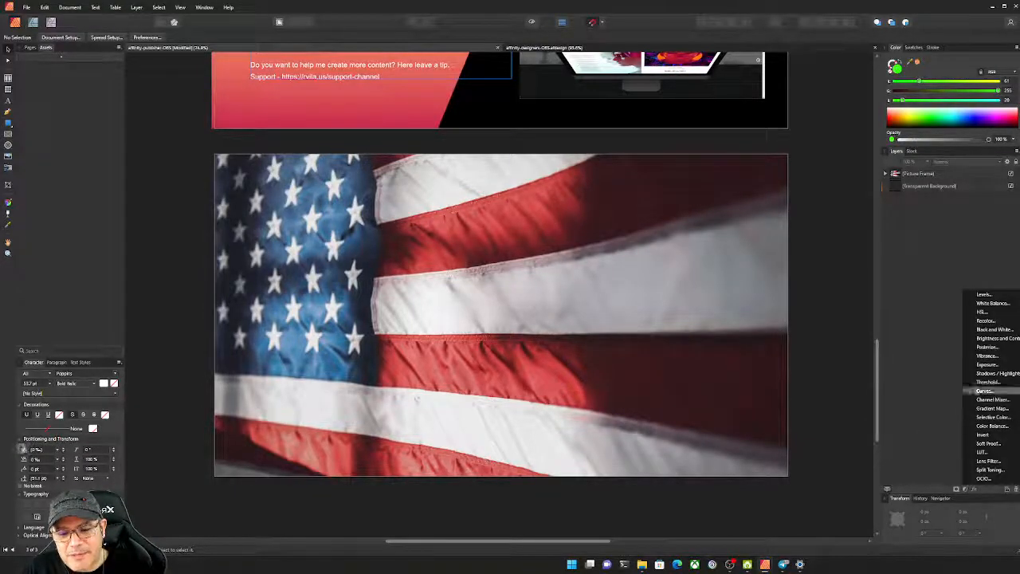
pyautogui.click(994, 340)
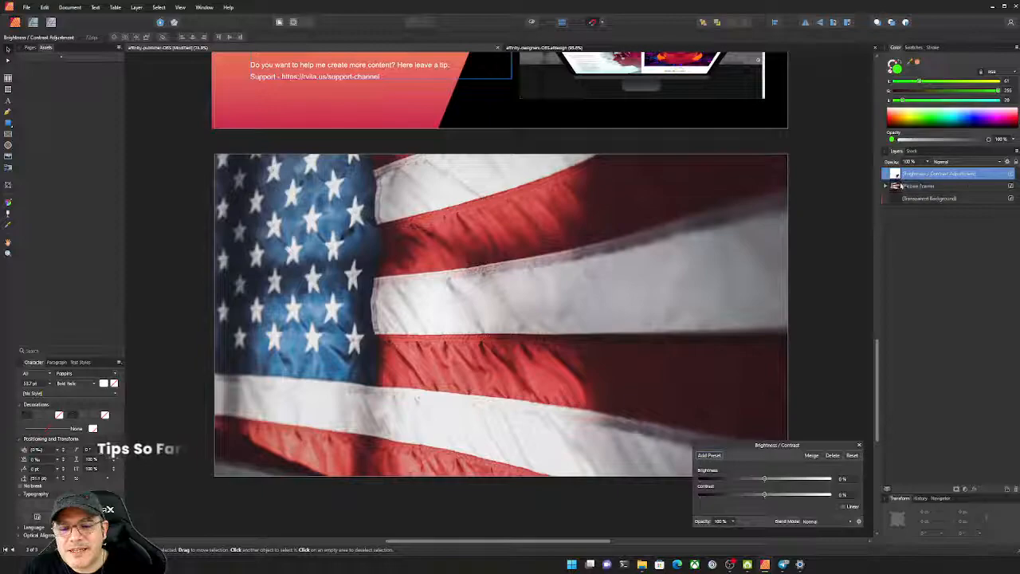
pyautogui.moveTo(900, 186); pyautogui.dragTo(900, 188)
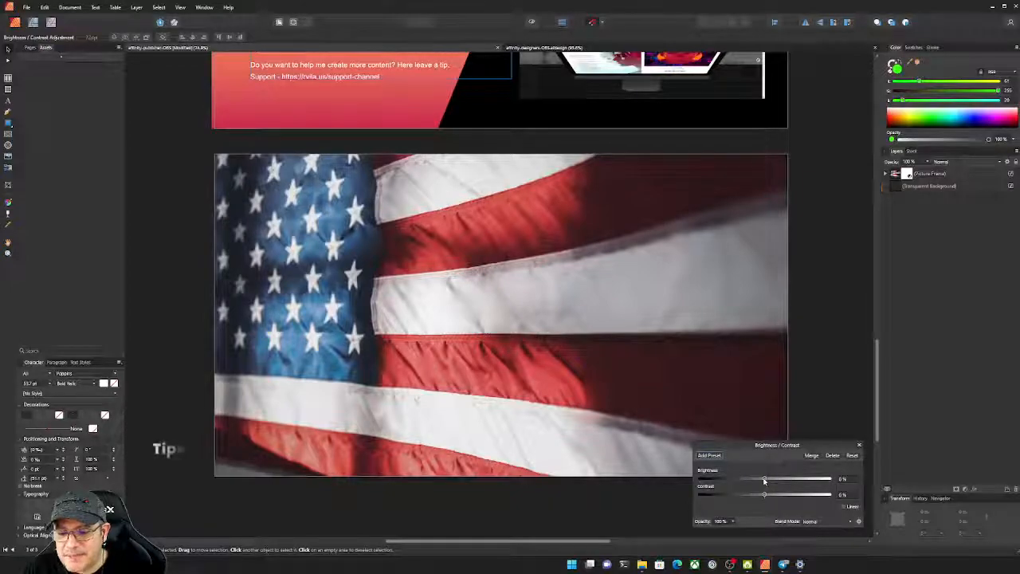
# Raise the flag adjustment's brightness to about 48% and its contrast to about 38%, checking the effect on the page
pyautogui.moveTo(764, 480); pyautogui.dragTo(780, 496)
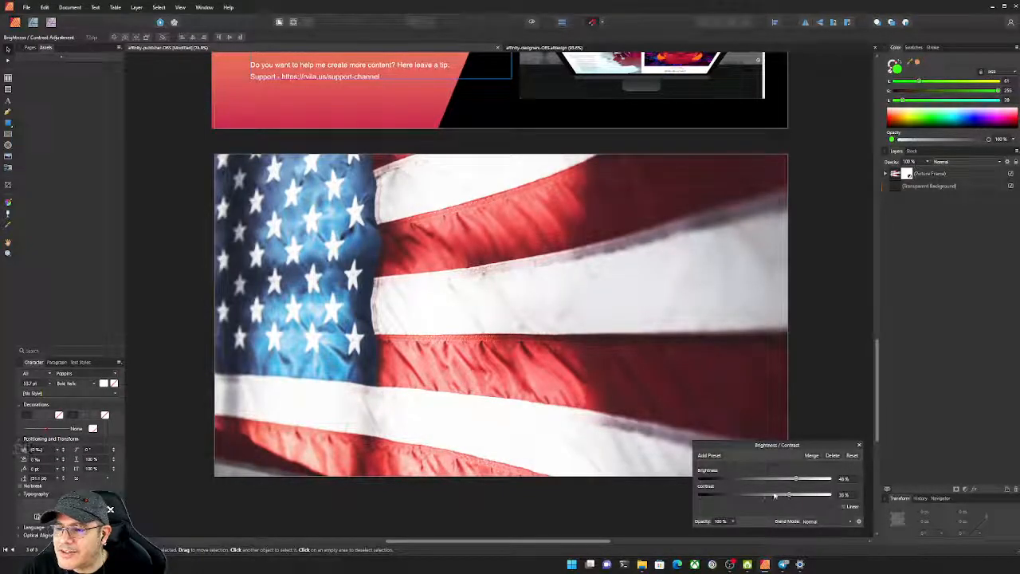
pyautogui.scroll(-2, 504, 345)
pyautogui.scroll(4, 500, 360)
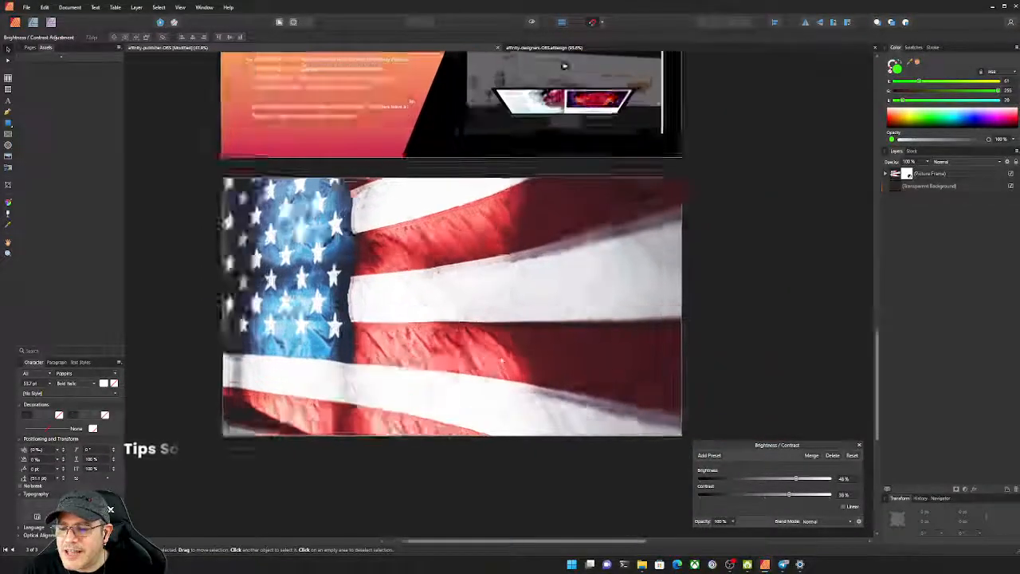
pyautogui.scroll(-3, 500, 360)
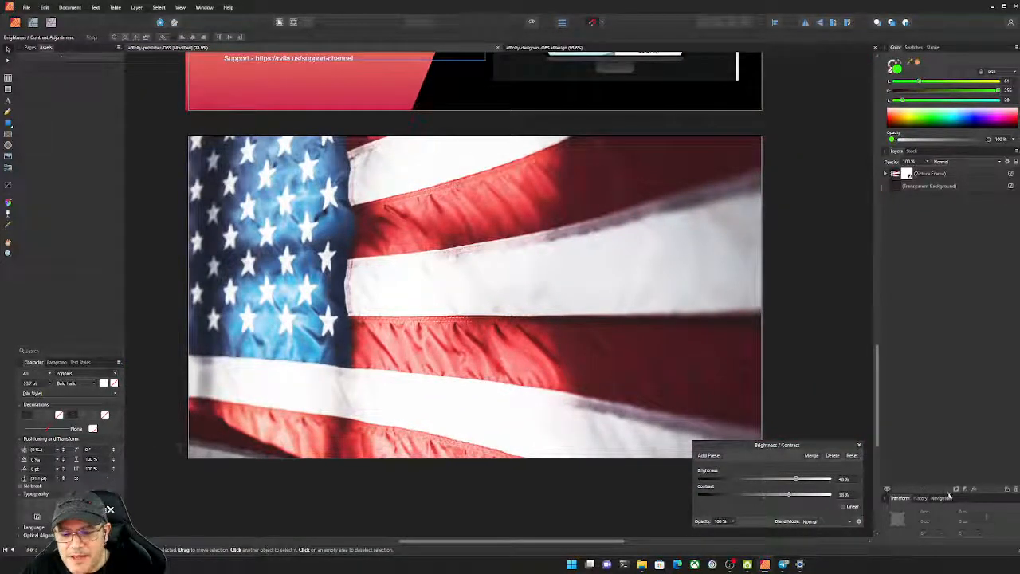
pyautogui.click(859, 445)
# Add a Vibrance adjustment above the flag picture frame and set its Vibrance to 21%, leaving Saturation at 0%
pyautogui.click(964, 489)
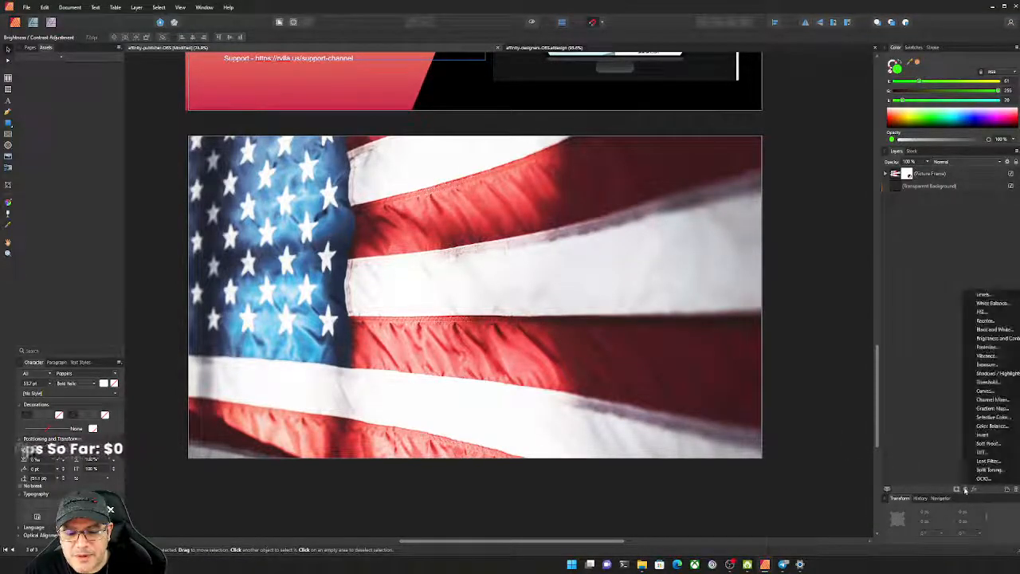
pyautogui.click(986, 356)
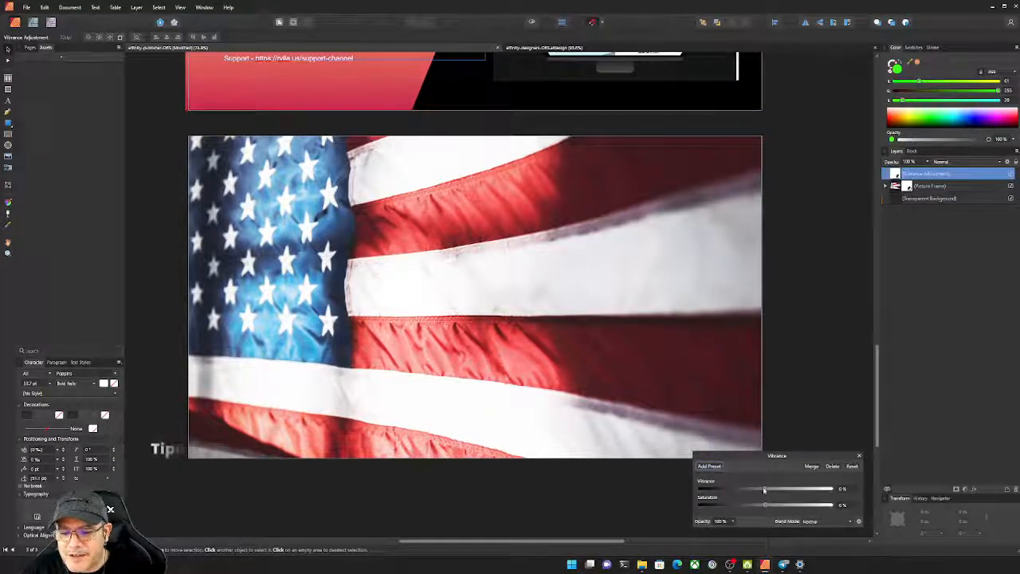
pyautogui.moveTo(766, 490); pyautogui.dragTo(838, 495)
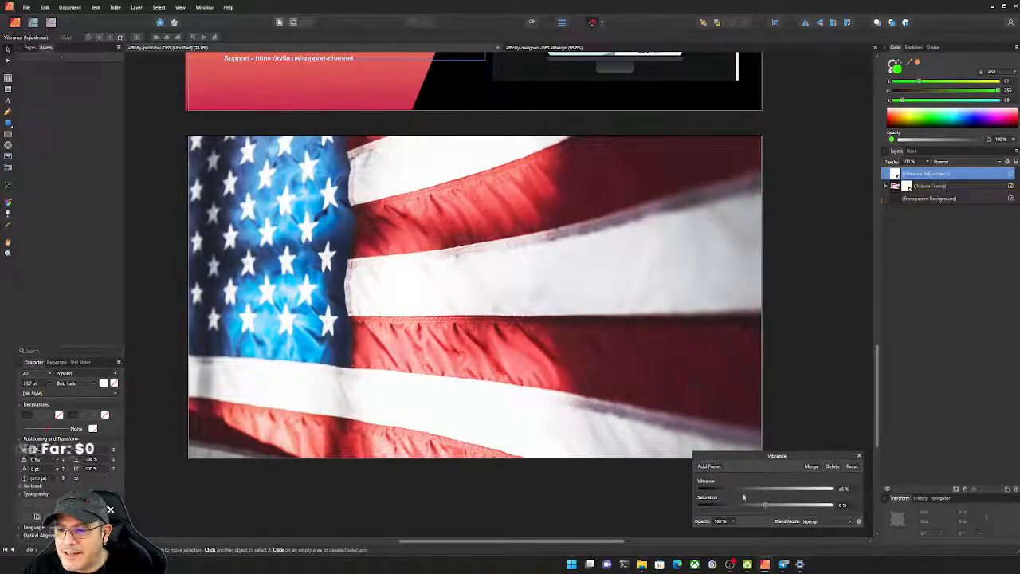
pyautogui.moveTo(743, 496); pyautogui.dragTo(813, 501)
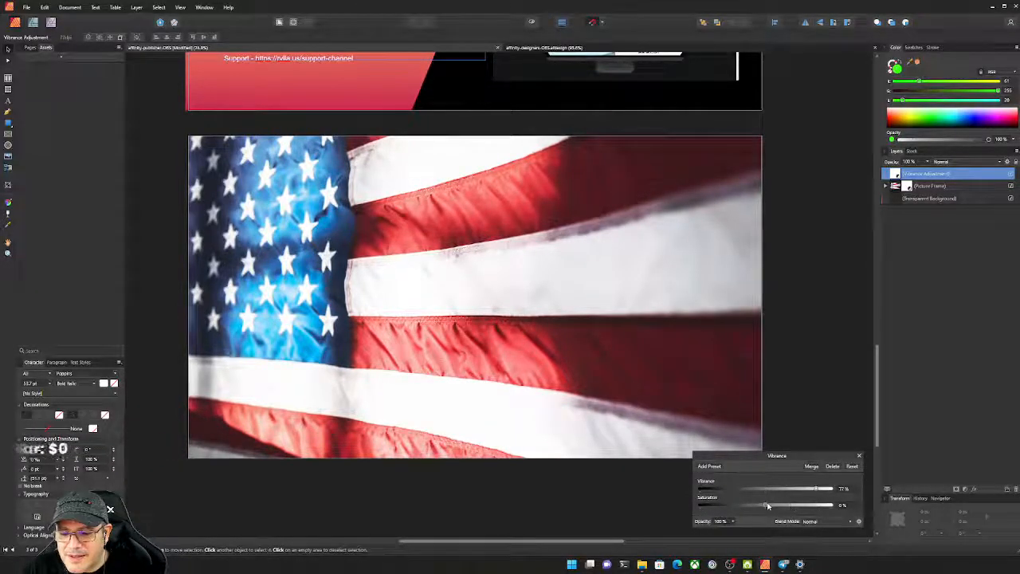
pyautogui.moveTo(767, 505); pyautogui.dragTo(789, 490)
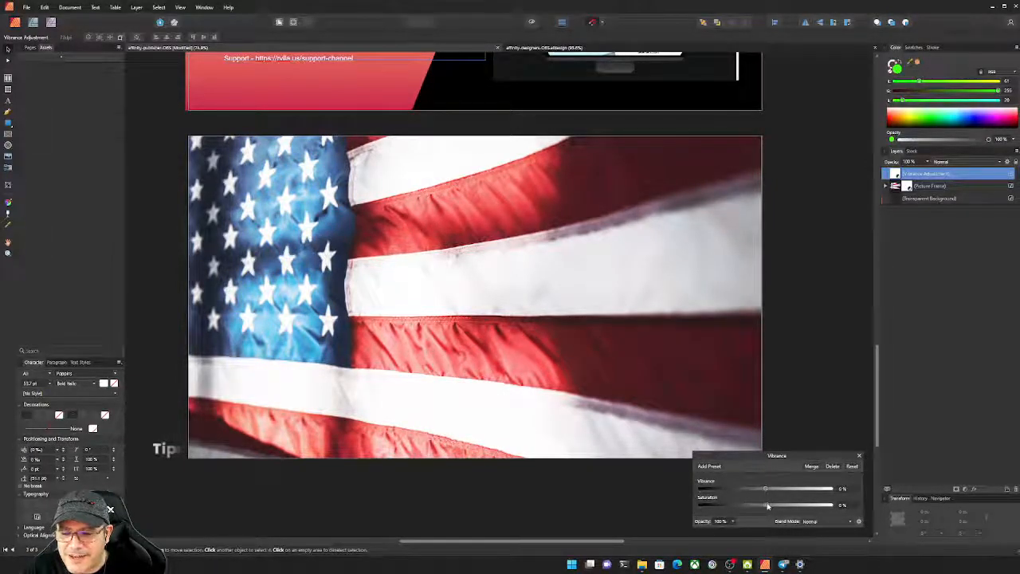
pyautogui.moveTo(767, 505)
pyautogui.mouseDown()
pyautogui.moveTo(781, 506)
pyautogui.moveTo(766, 508)
pyautogui.moveTo(780, 493)
pyautogui.mouseUp()
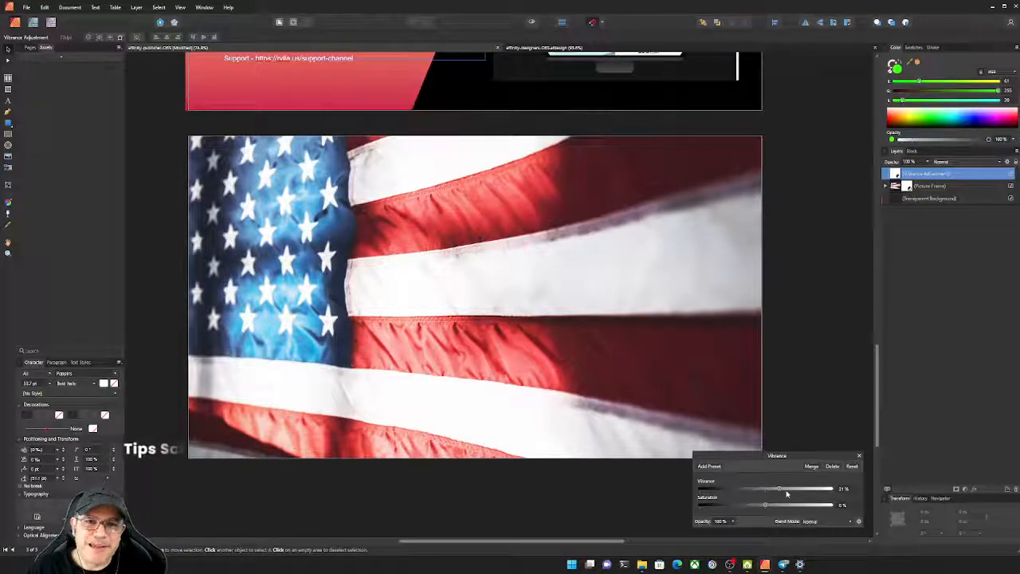
# Nest the Vibrance adjustment inside the flag's picture frame layer and expand that layer's contents
pyautogui.click(801, 415)
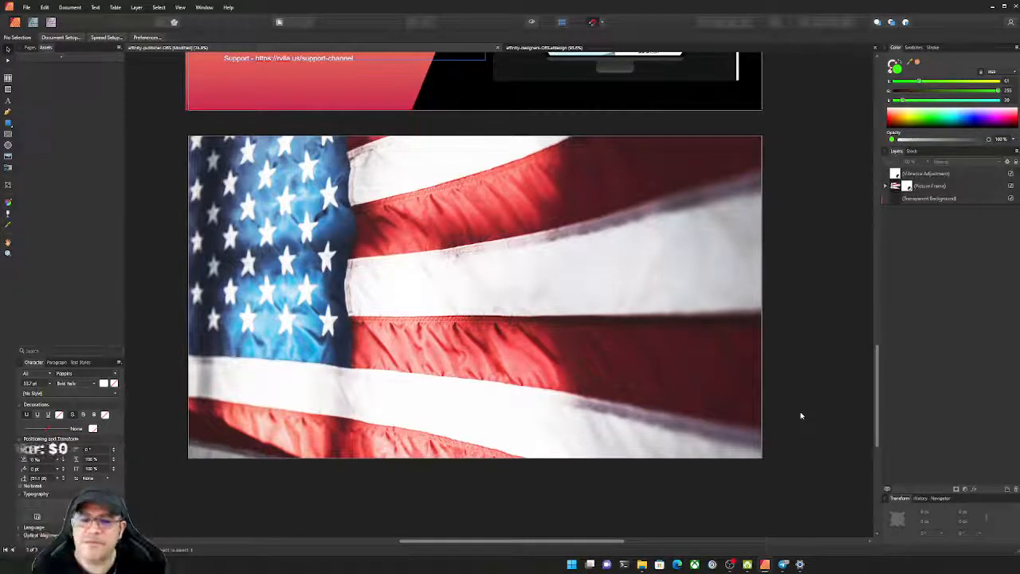
pyautogui.click(898, 175)
pyautogui.press('Delete')
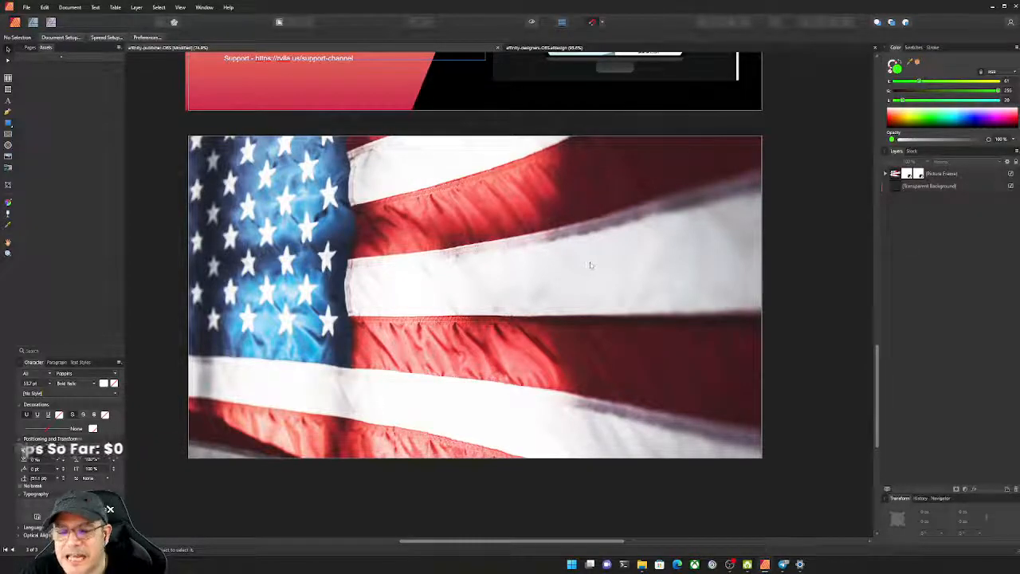
pyautogui.click(885, 175)
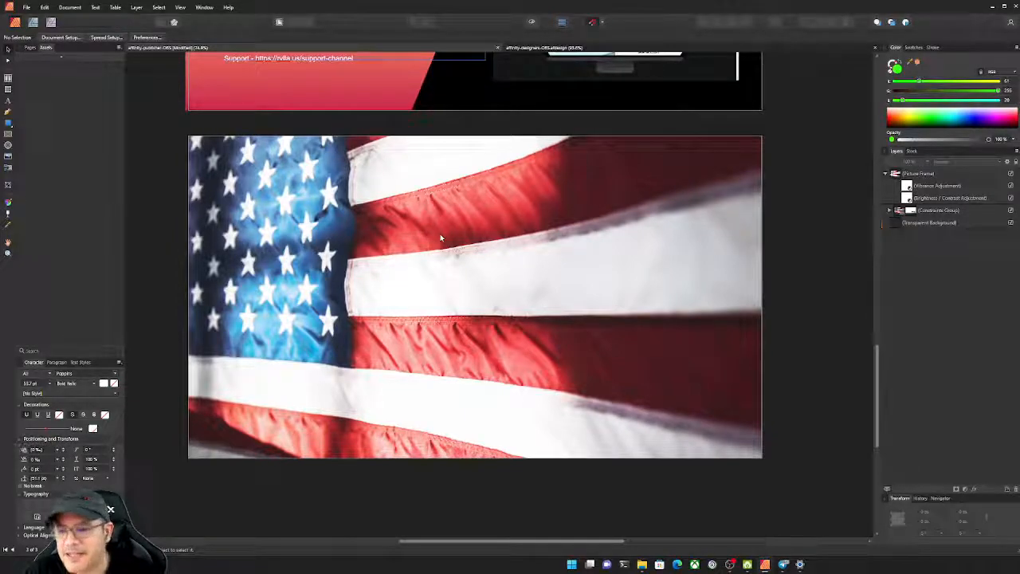
# Draw a green rounded rectangle about 1135 × 740 px over the flag and reduce its corner radius to 2%
pyautogui.click(8, 125)
pyautogui.click(40, 124)
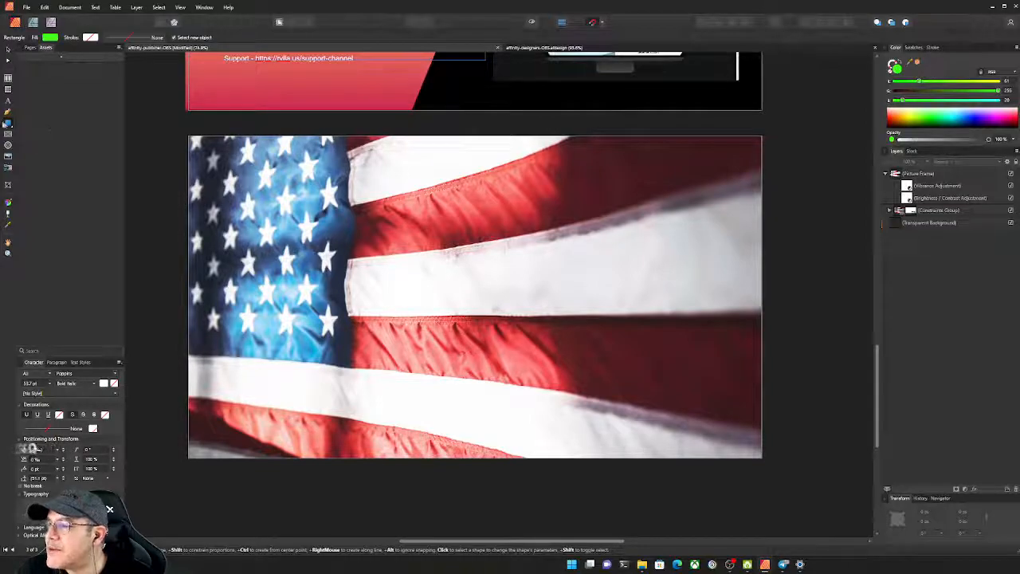
pyautogui.click(8, 124)
pyautogui.click(60, 139)
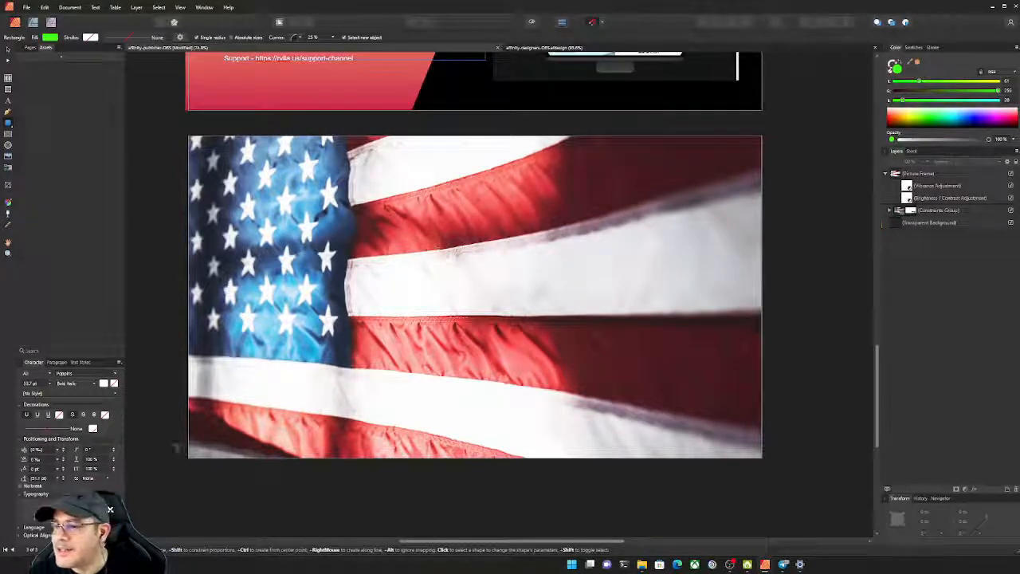
pyautogui.moveTo(214, 167); pyautogui.dragTo(553, 388)
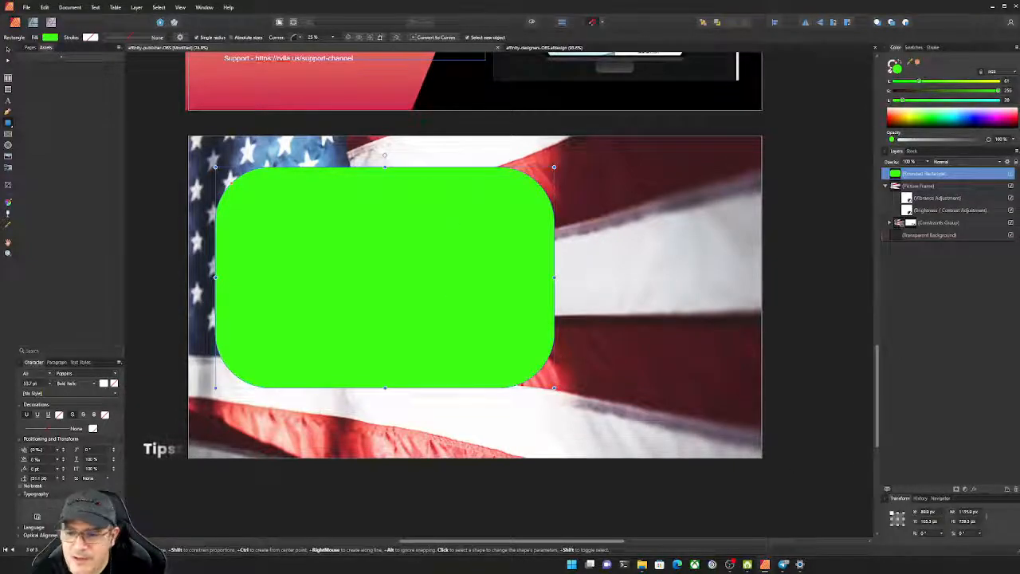
pyautogui.moveTo(230, 182); pyautogui.dragTo(215, 168)
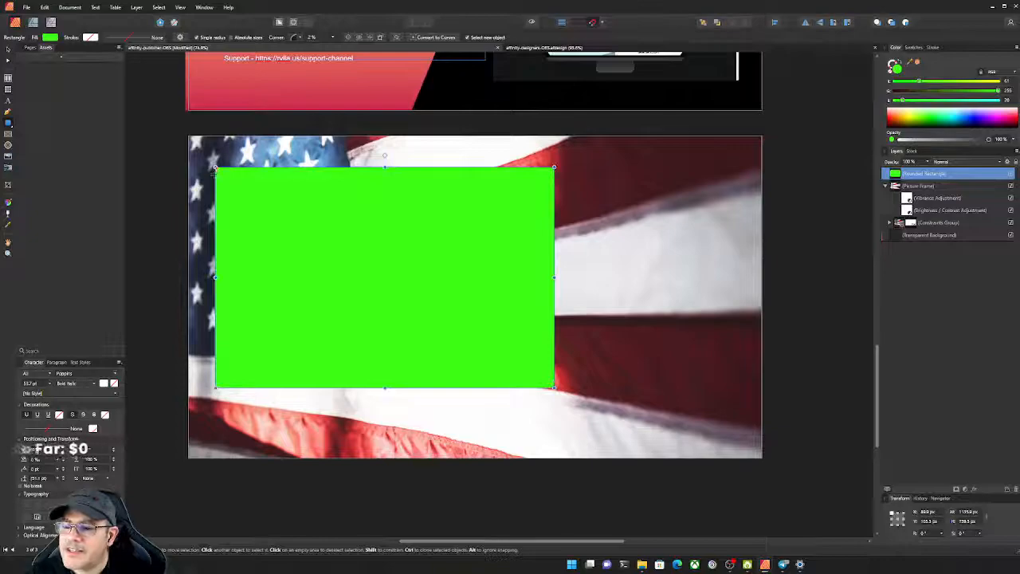
# Set the green rounded rectangle's width to 1920 px and its height to 1080 px
pyautogui.click(8, 49)
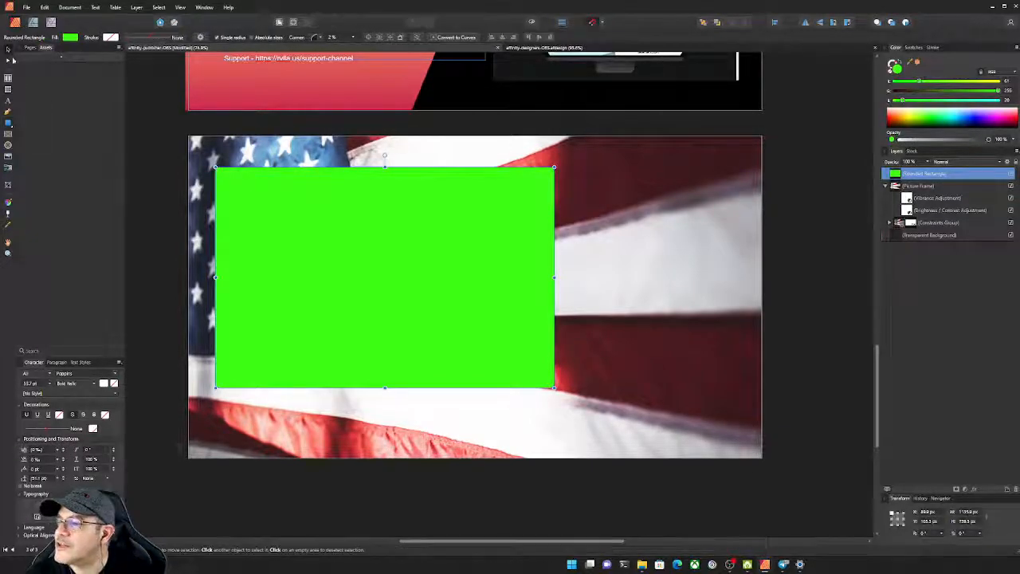
pyautogui.click(967, 512)
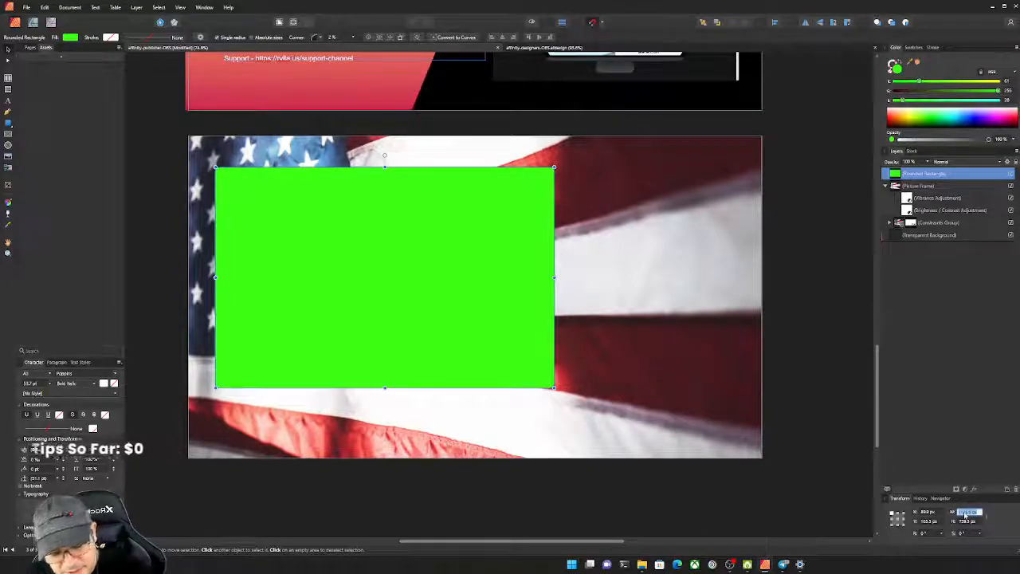
pyautogui.write('1920')
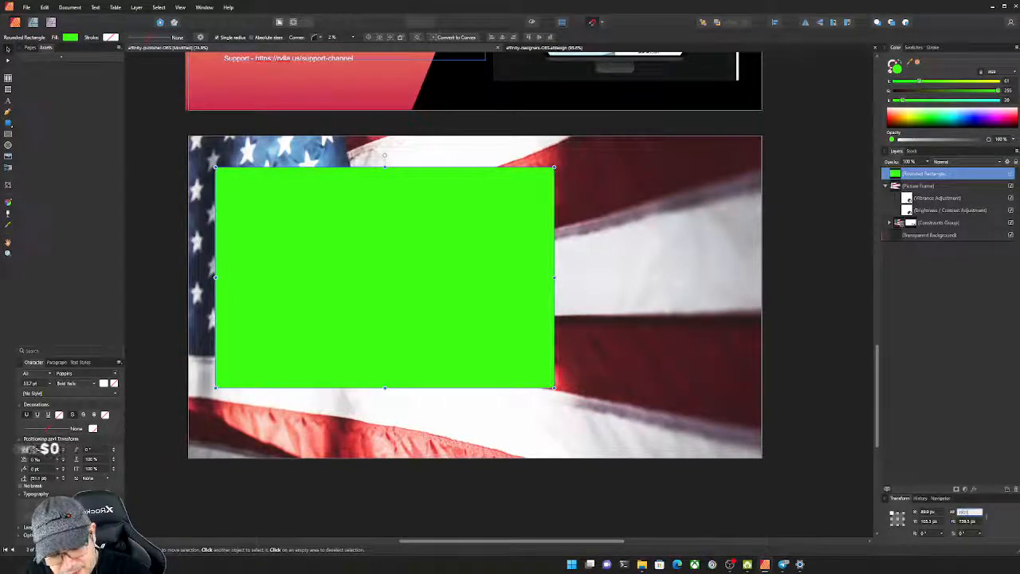
pyautogui.press('Return')
pyautogui.click(968, 522)
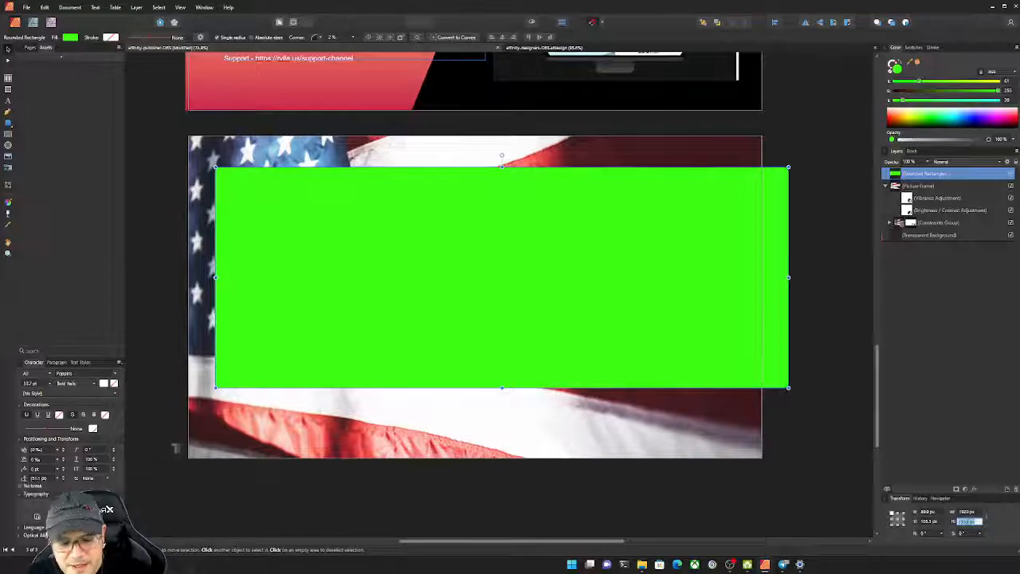
pyautogui.write('1080')
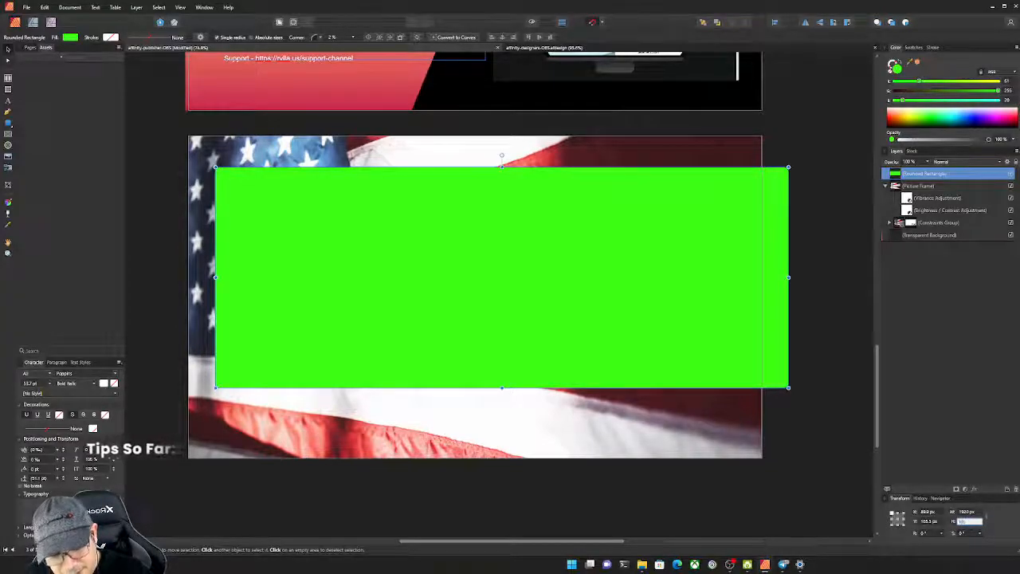
pyautogui.press('Return')
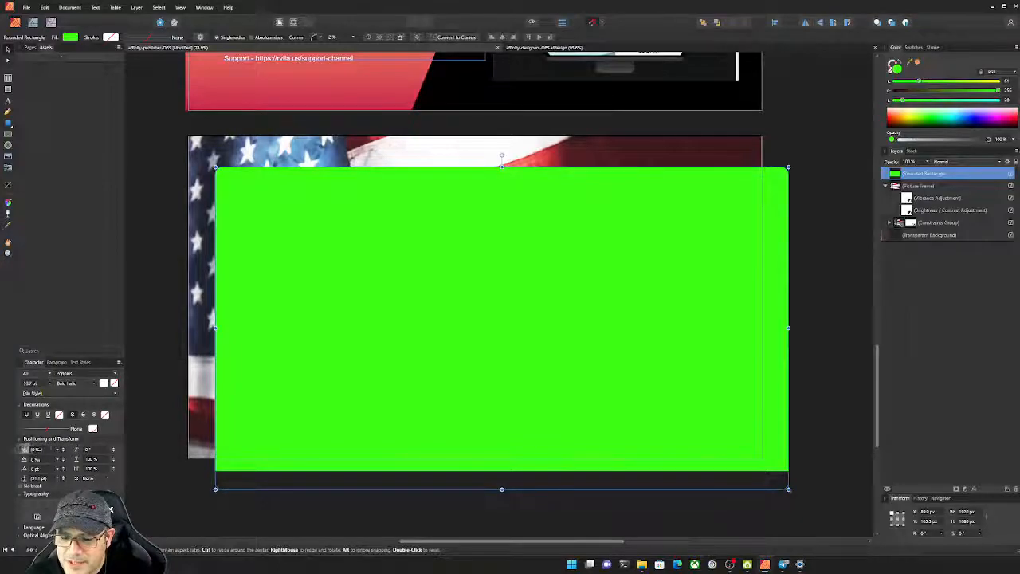
# Scale the green rectangle proportionally to about 1273 × 716 px, move it down near the page's left edge, and deselect it
pyautogui.moveTo(788, 489); pyautogui.dragTo(591, 394)
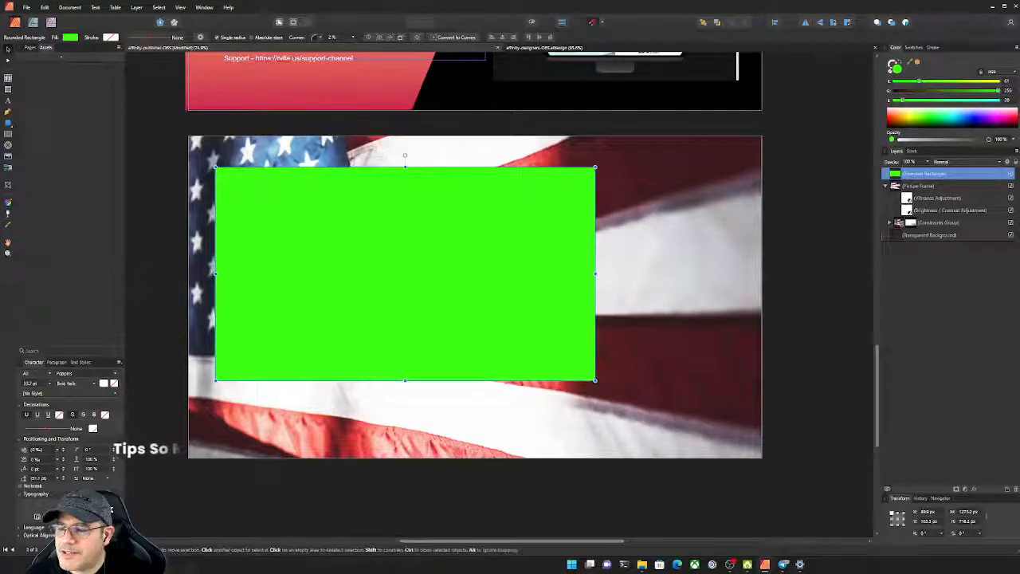
pyautogui.moveTo(286, 245); pyautogui.dragTo(273, 288)
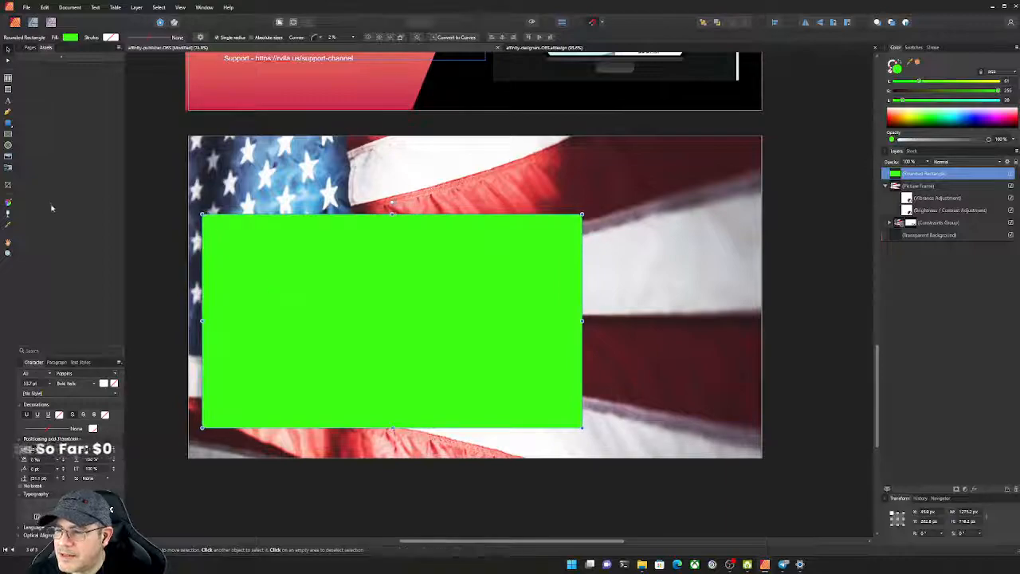
pyautogui.click(150, 225)
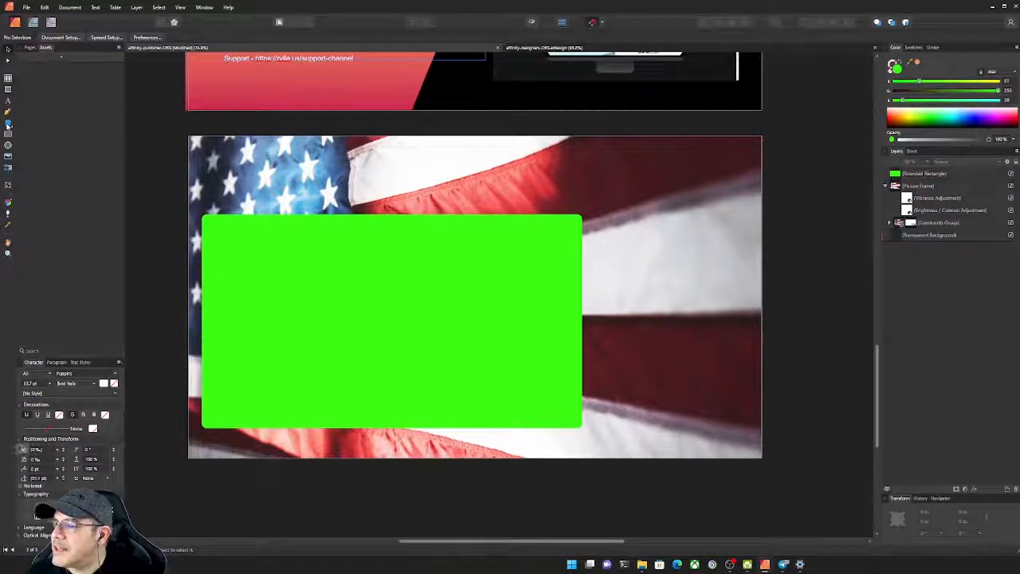
# Duplicate the large green rounded rectangle and scale the copy to about 514 × 289 px near the flag page's upper-right corner
pyautogui.click(8, 124)
pyautogui.click(6, 48)
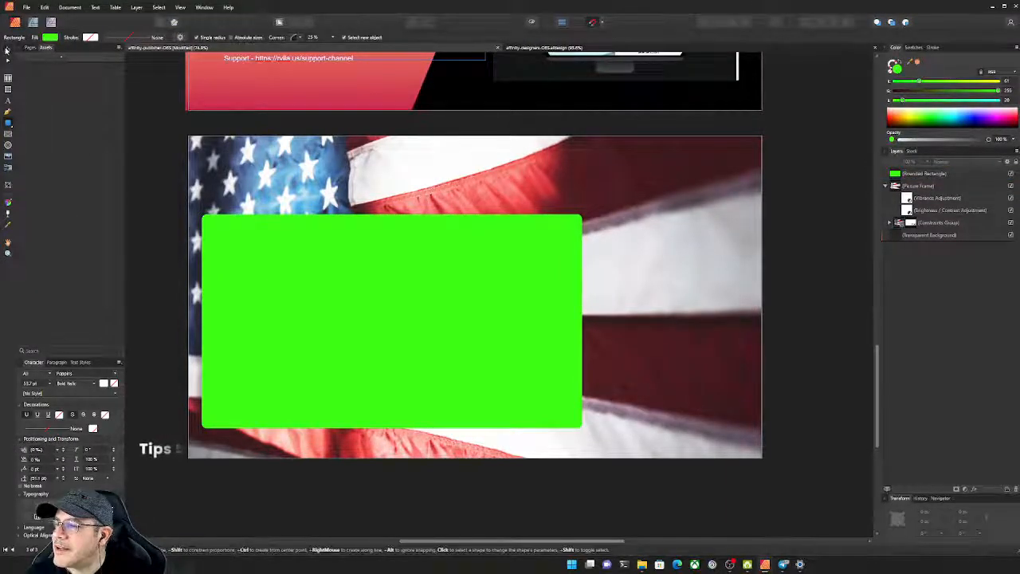
pyautogui.click(328, 281)
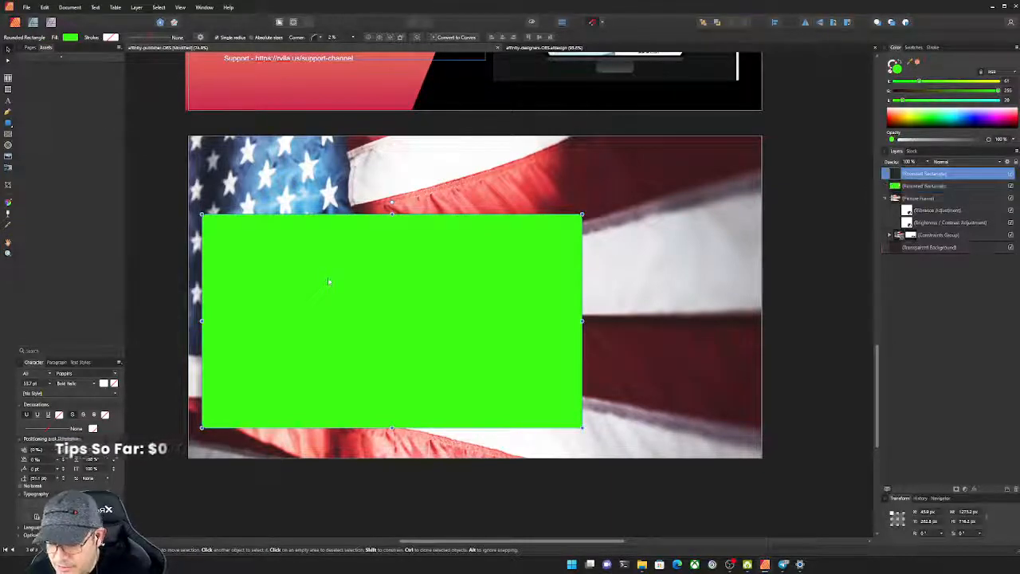
pyautogui.moveTo(342, 292); pyautogui.dragTo(502, 227)
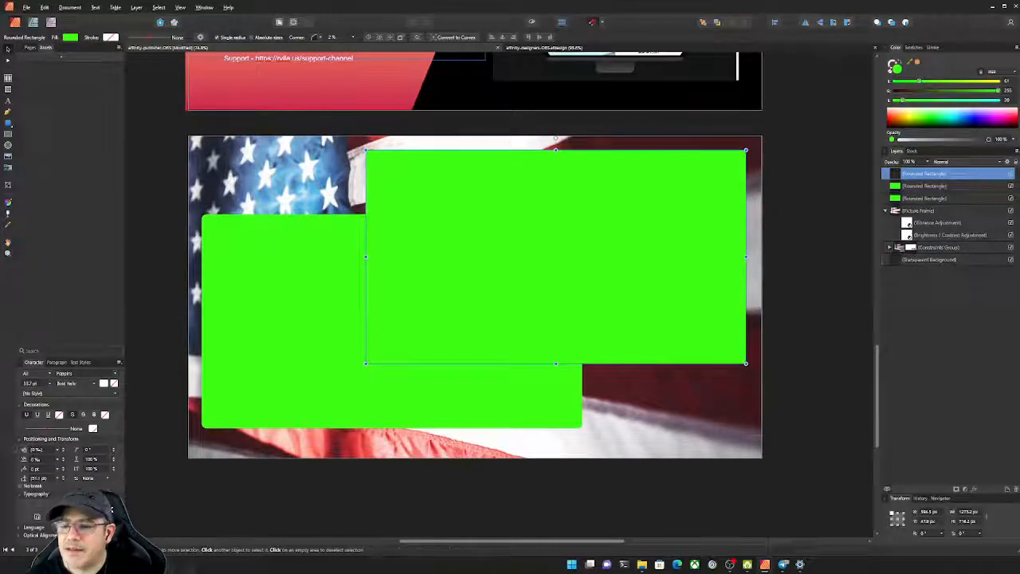
pyautogui.moveTo(366, 363); pyautogui.dragTo(610, 256)
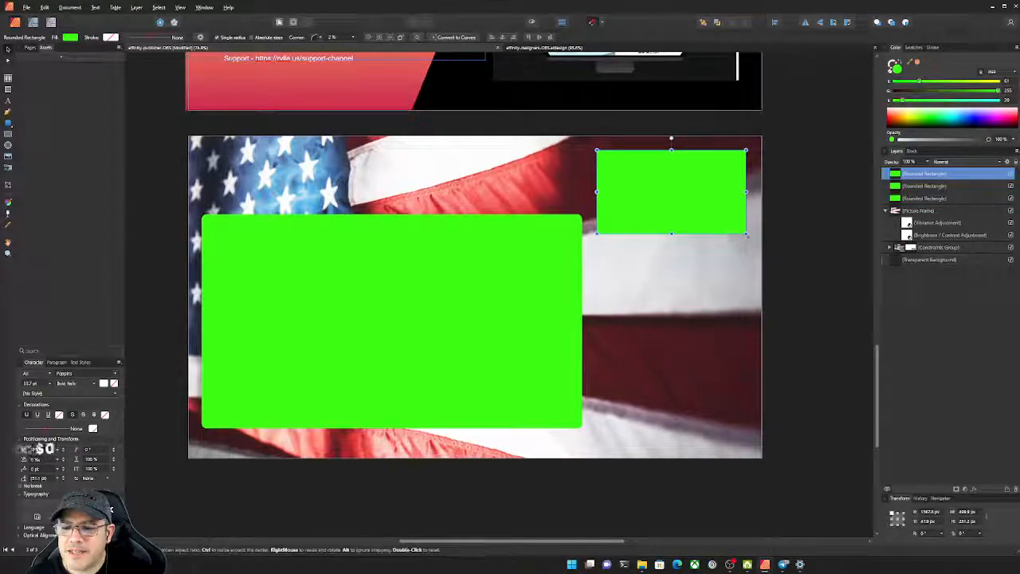
pyautogui.moveTo(747, 233); pyautogui.dragTo(747, 235)
pyautogui.moveTo(596, 235); pyautogui.dragTo(594, 237)
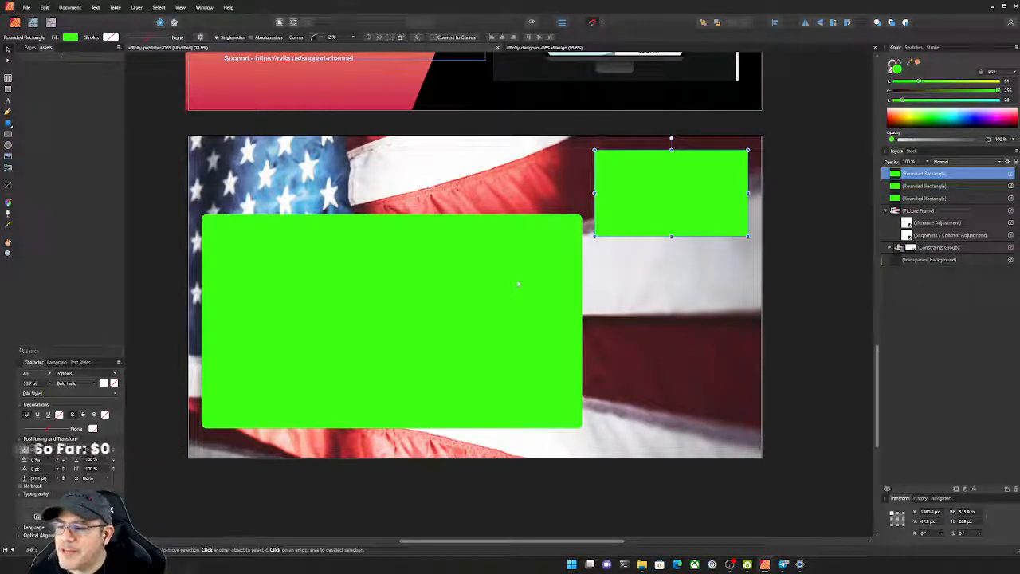
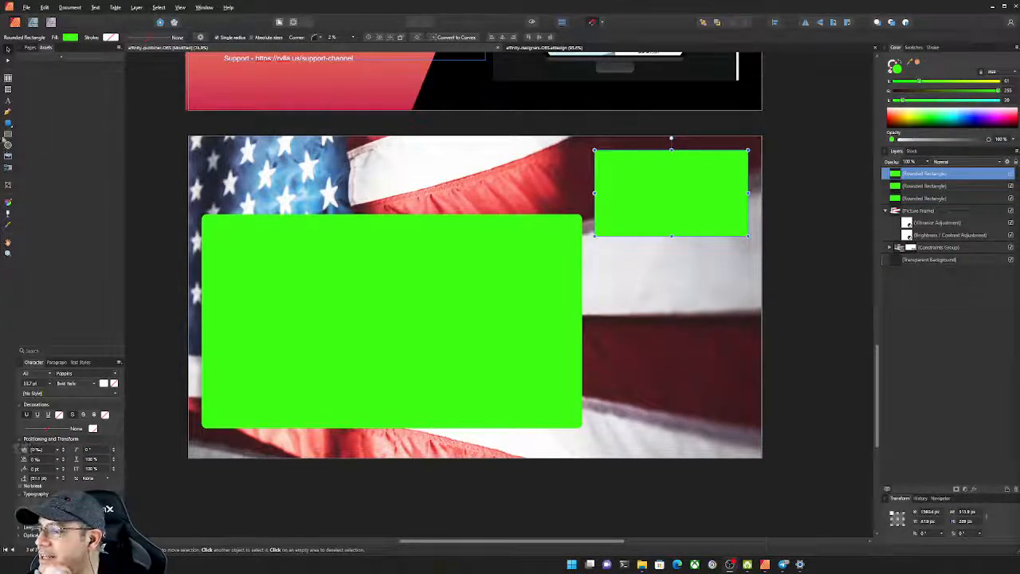
# Try filling the small green rectangle with black, and undo the fill change
pyautogui.click(7, 124)
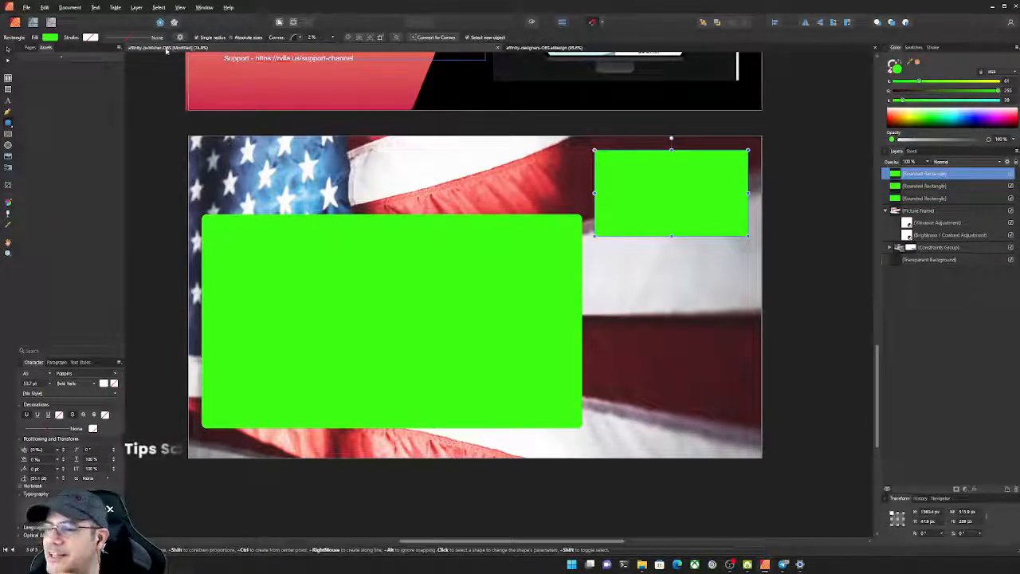
pyautogui.click(51, 37)
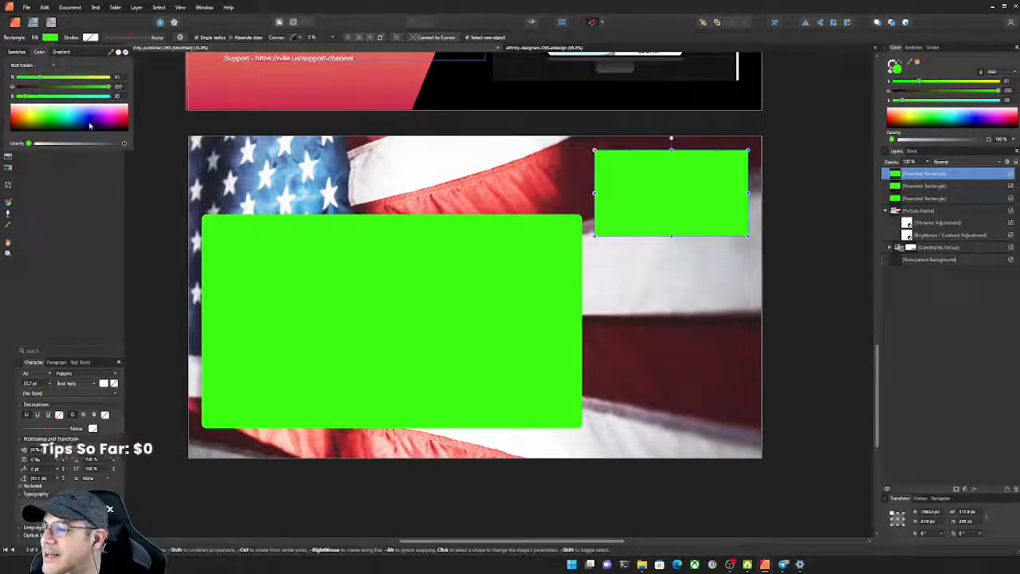
pyautogui.moveTo(80, 117); pyautogui.dragTo(66, 148)
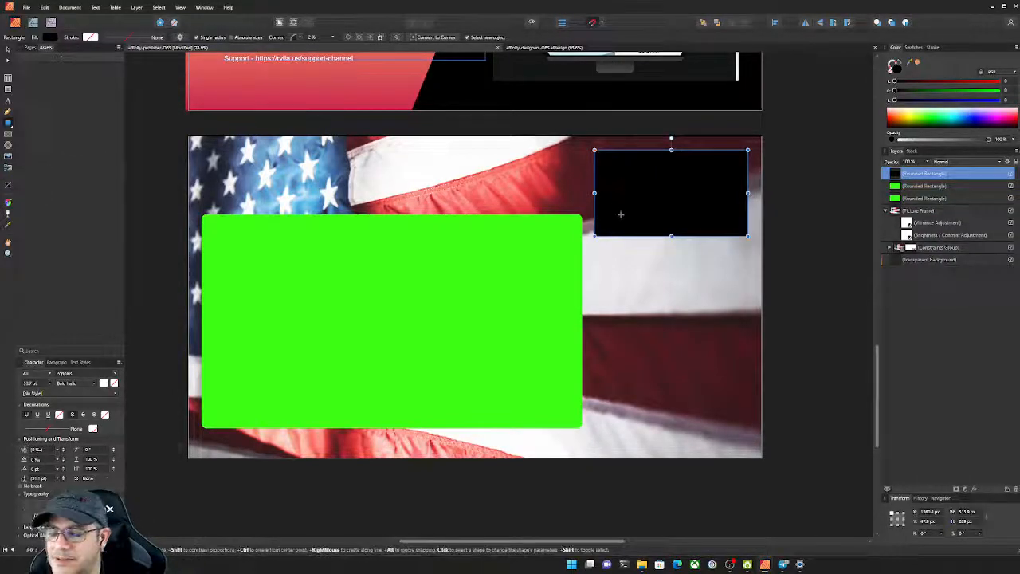
pyautogui.hotkey('ctrl', 'z')
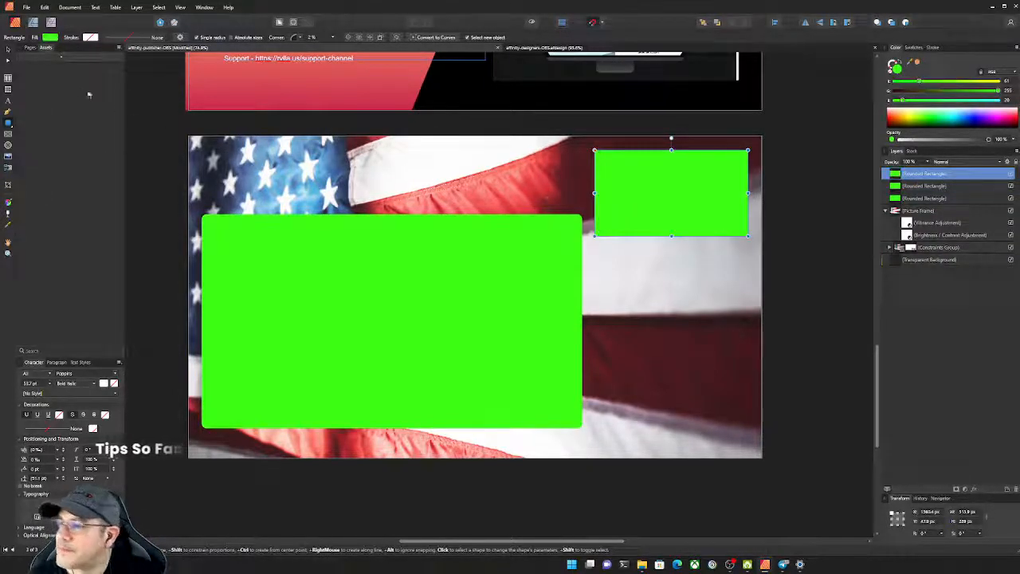
pyautogui.click(7, 51)
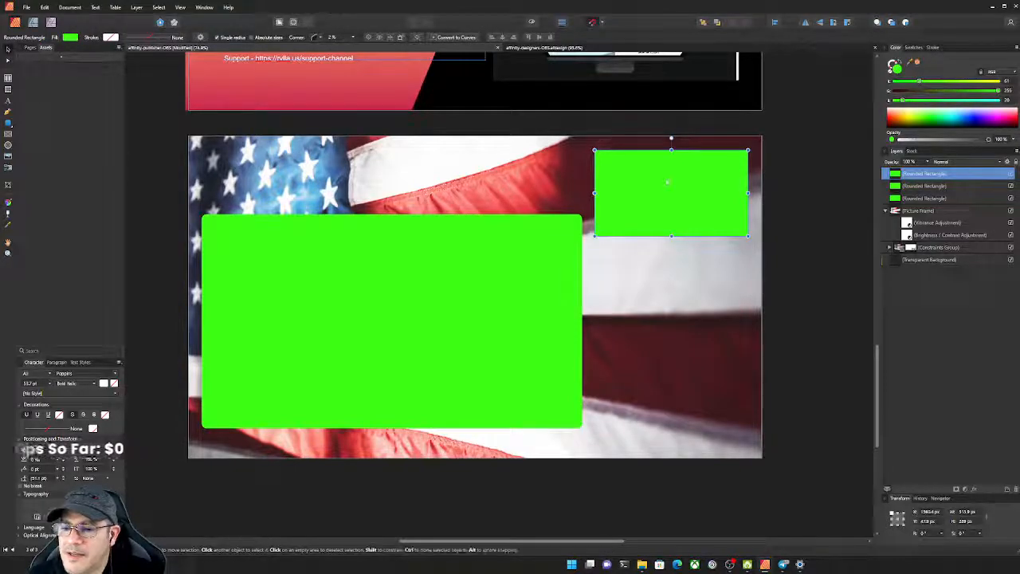
# Copy the small green rectangle below itself, stretch the copy to about 760 px tall, and crop it at the page's lower edge
pyautogui.moveTo(658, 188); pyautogui.dragTo(659, 279)
pyautogui.moveTo(671, 330); pyautogui.dragTo(662, 471)
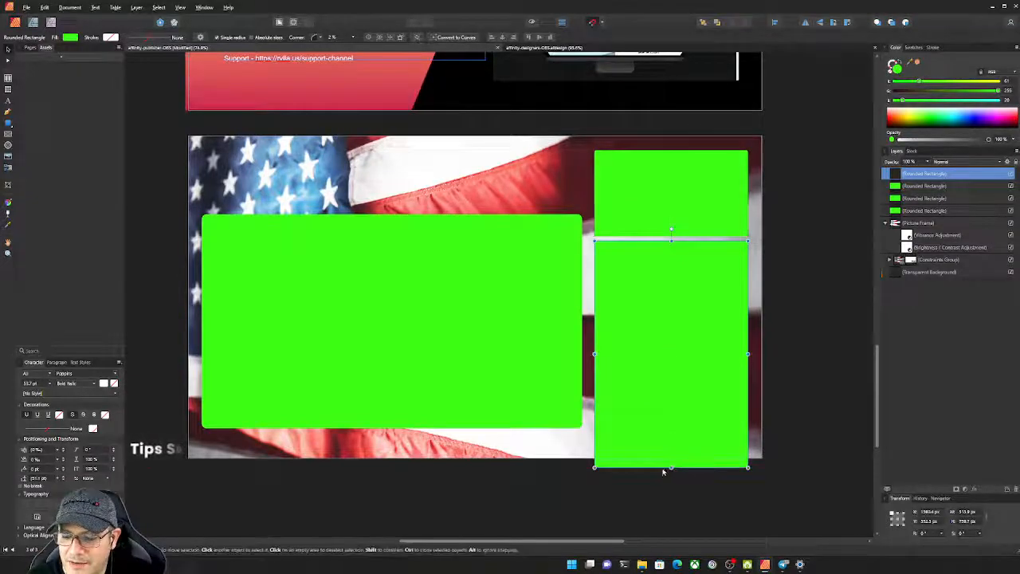
pyautogui.click(8, 185)
pyautogui.moveTo(672, 468); pyautogui.dragTo(671, 458)
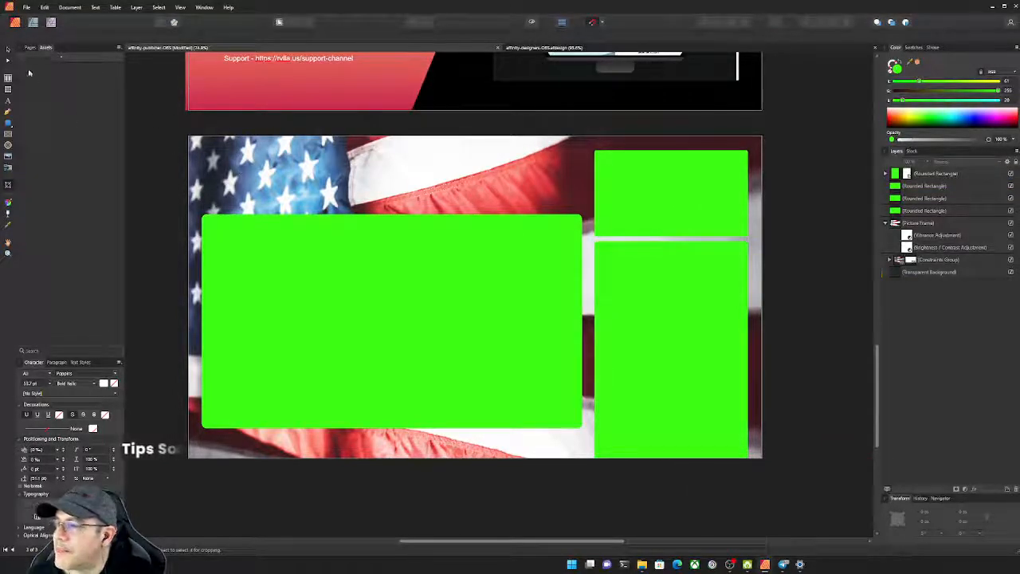
# Fill the tall cropped rectangle with black, set its layer opacity to 80%, and deselect it
pyautogui.click(7, 50)
pyautogui.click(669, 364)
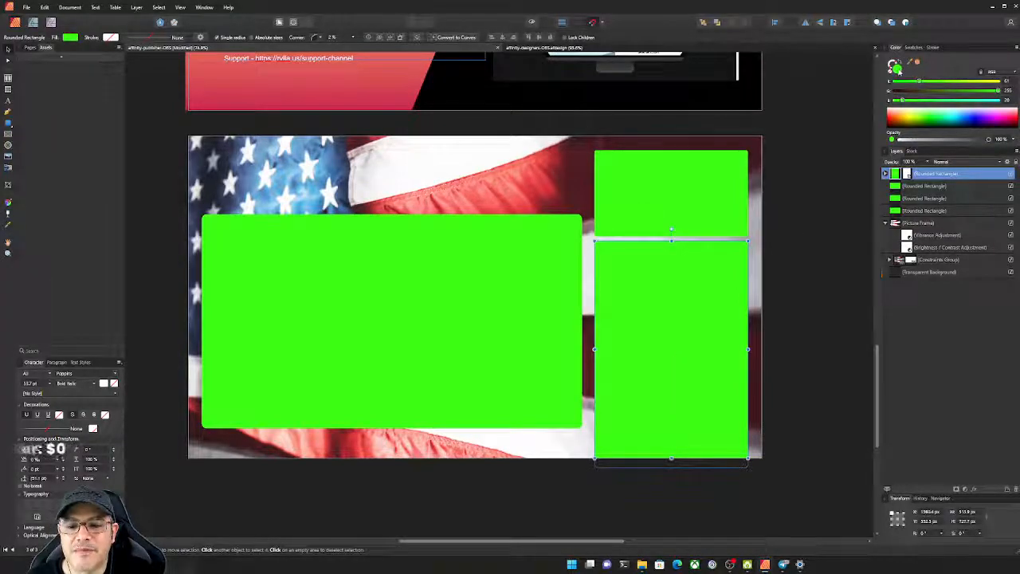
pyautogui.doubleClick(898, 70)
pyautogui.click(398, 345)
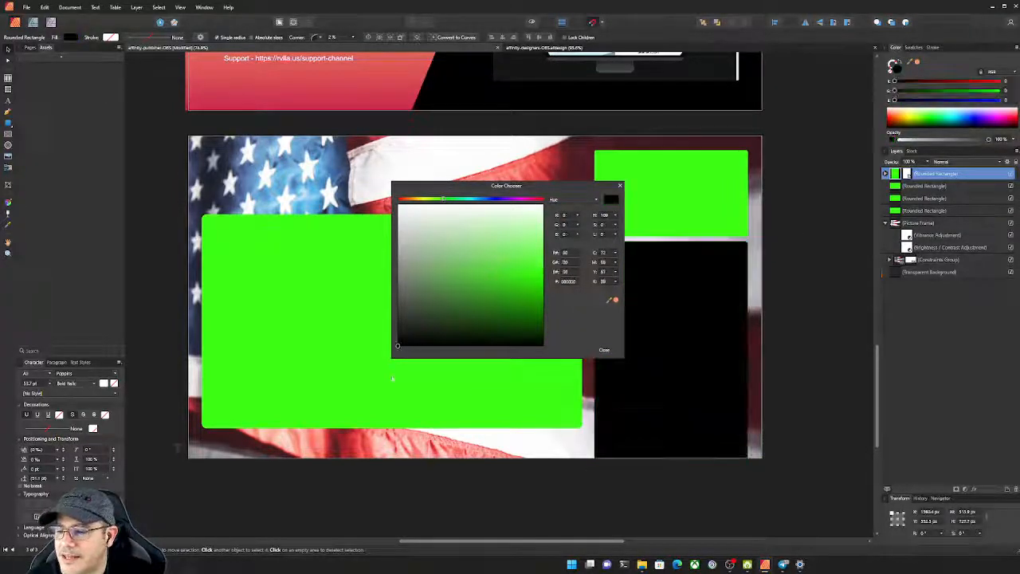
pyautogui.click(603, 349)
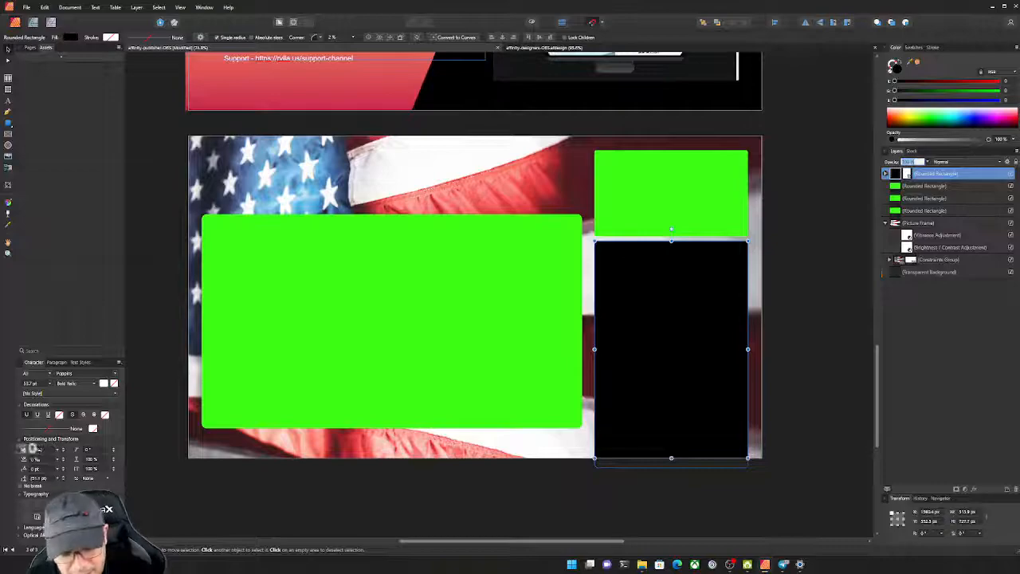
pyautogui.write('80')
pyautogui.press('Return')
pyautogui.click(807, 333)
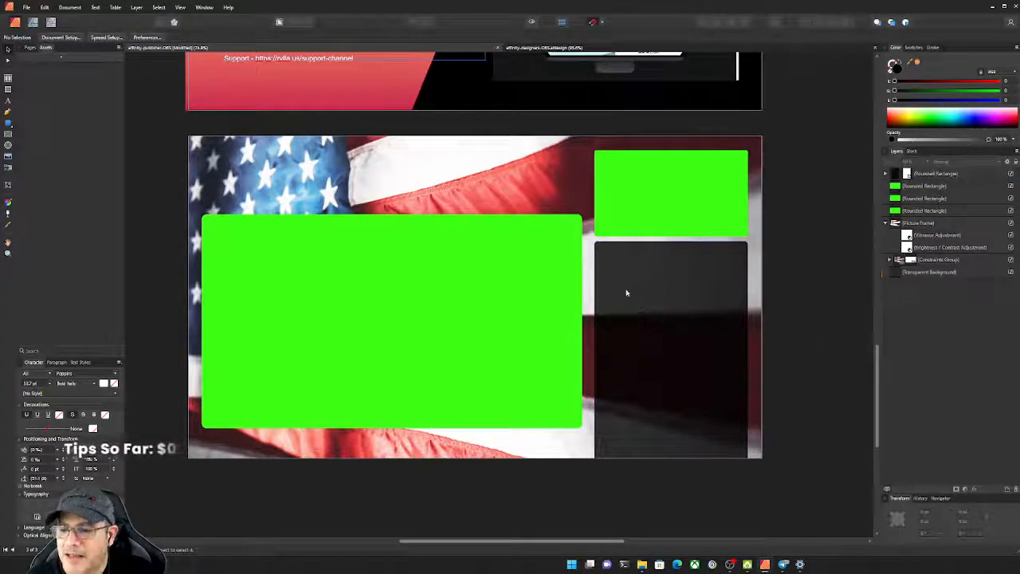
# Examine the two green rectangles' layers, the list of available studio panels, and the contents of the flag's picture frame layer
pyautogui.click(367, 232)
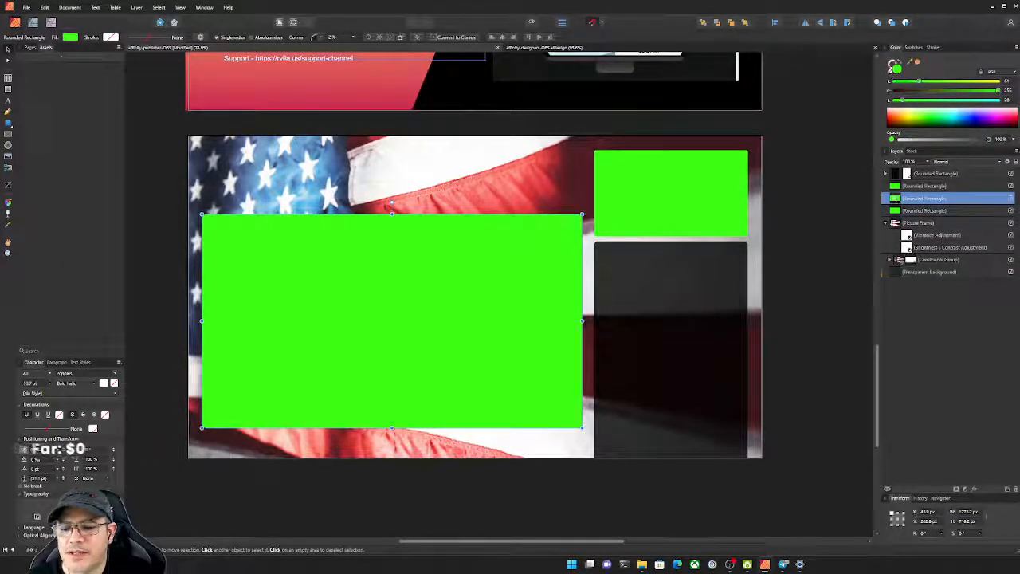
pyautogui.keyDown('ctrl'); pyautogui.click(894, 199); pyautogui.keyUp('ctrl')
pyautogui.click(894, 202)
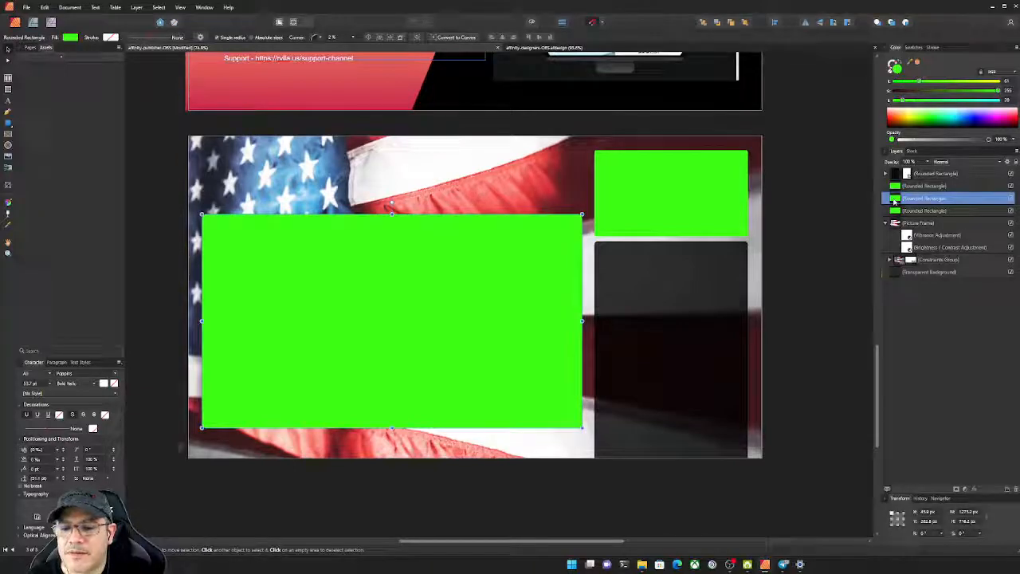
pyautogui.keyDown('shift'); pyautogui.click(687, 197); pyautogui.keyUp('shift')
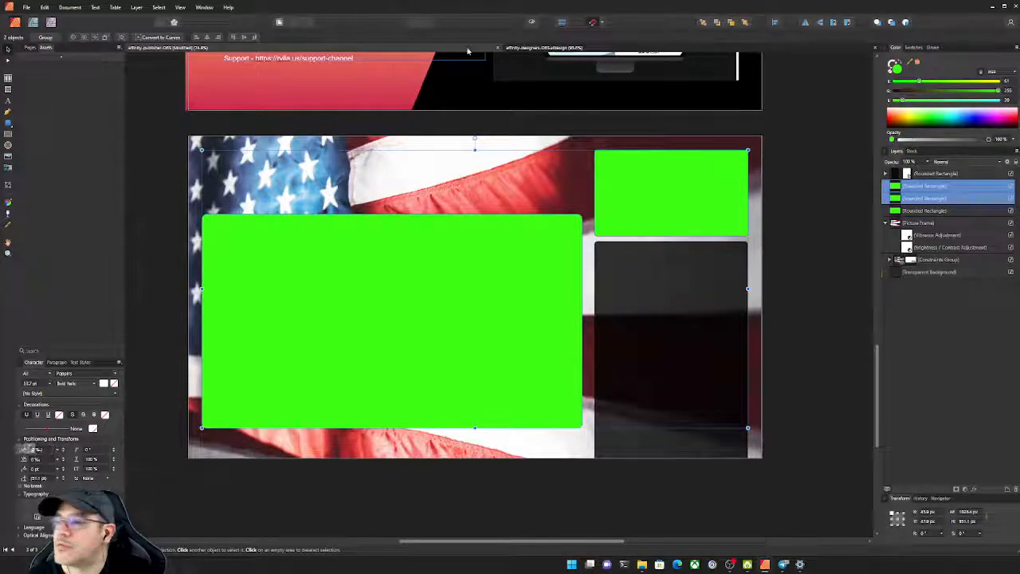
pyautogui.click(162, 8)
pyautogui.moveTo(180, 7)
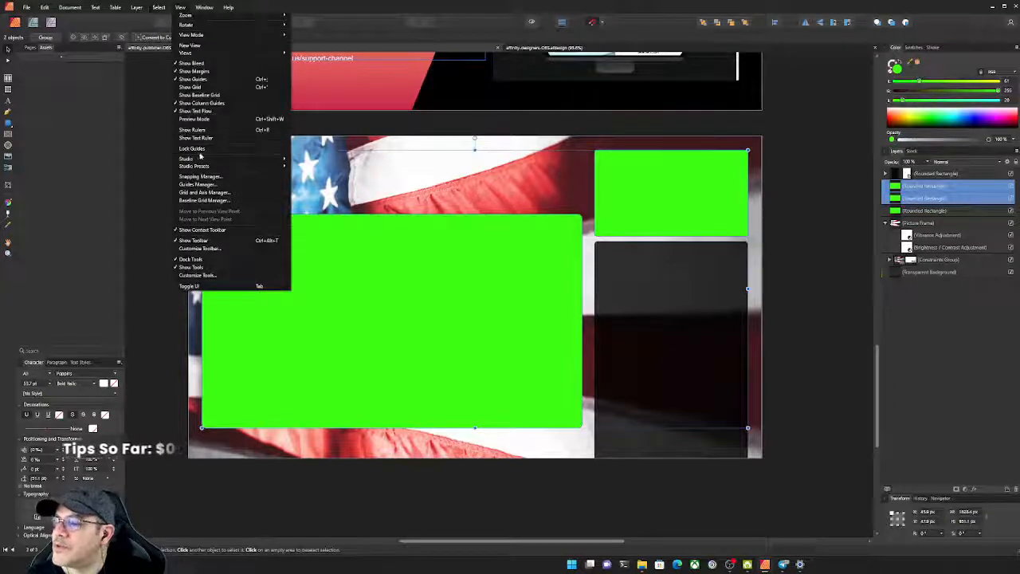
pyautogui.moveTo(204, 159)
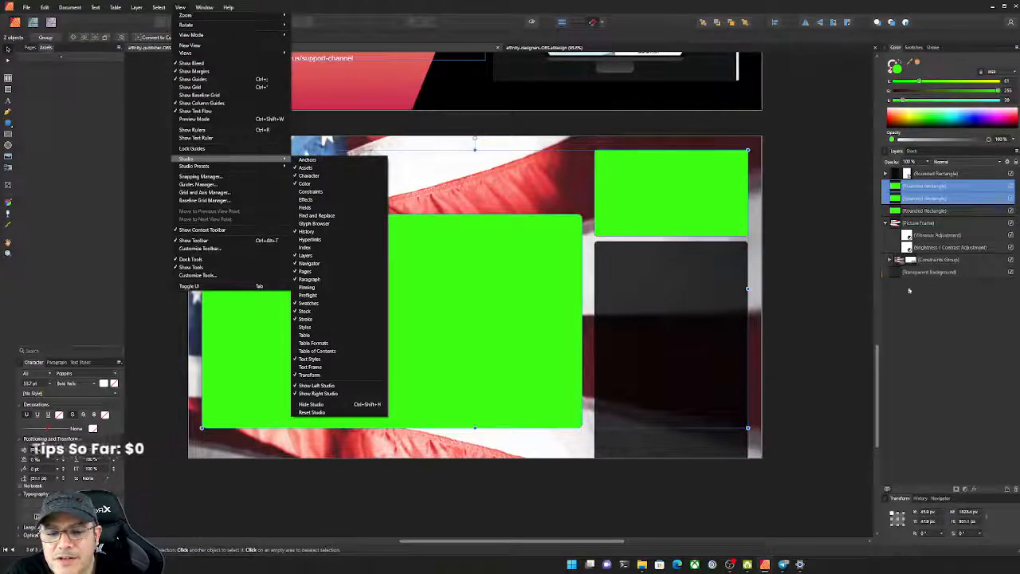
pyautogui.click(887, 224)
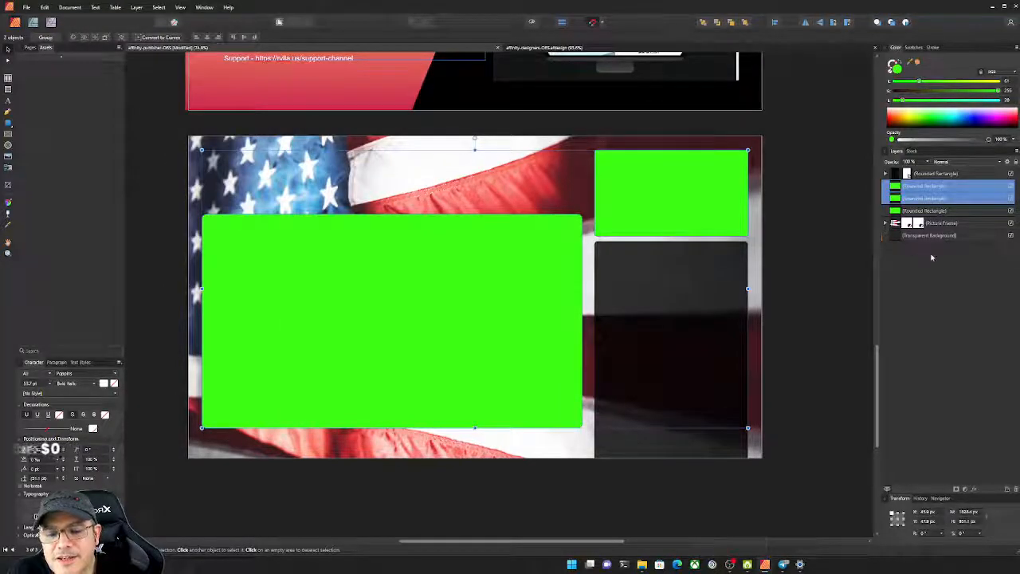
pyautogui.click(885, 223)
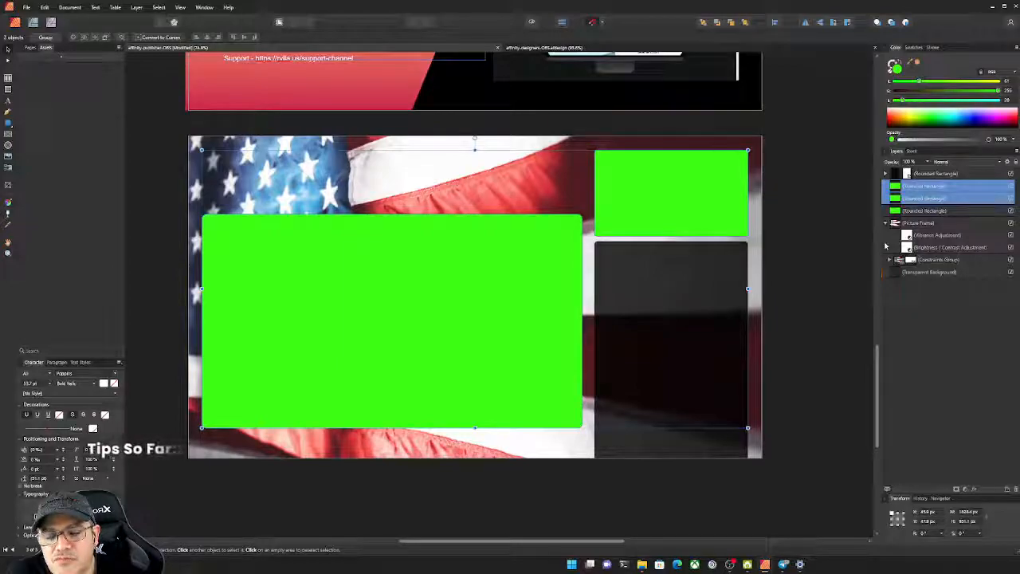
# Rename the large green rectangle's layer Screen and the small green rectangle's layer Camera
pyautogui.doubleClick(917, 199)
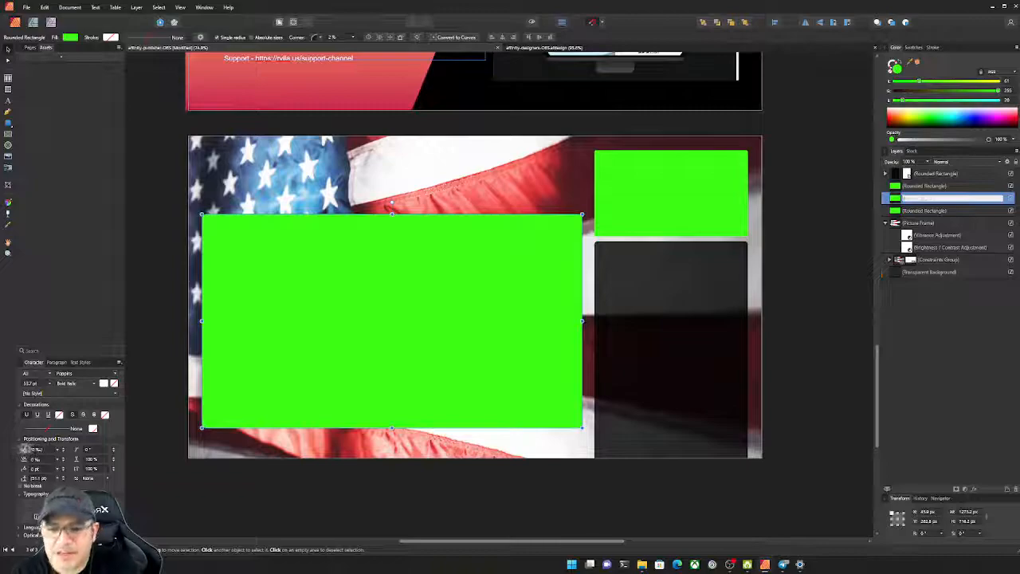
pyautogui.press('Return')
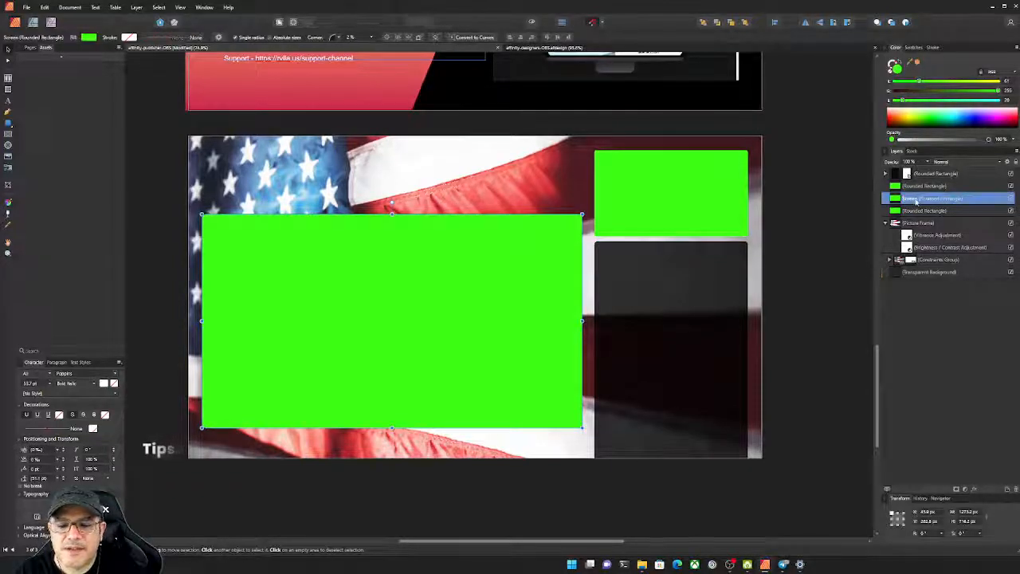
pyautogui.doubleClick(920, 186)
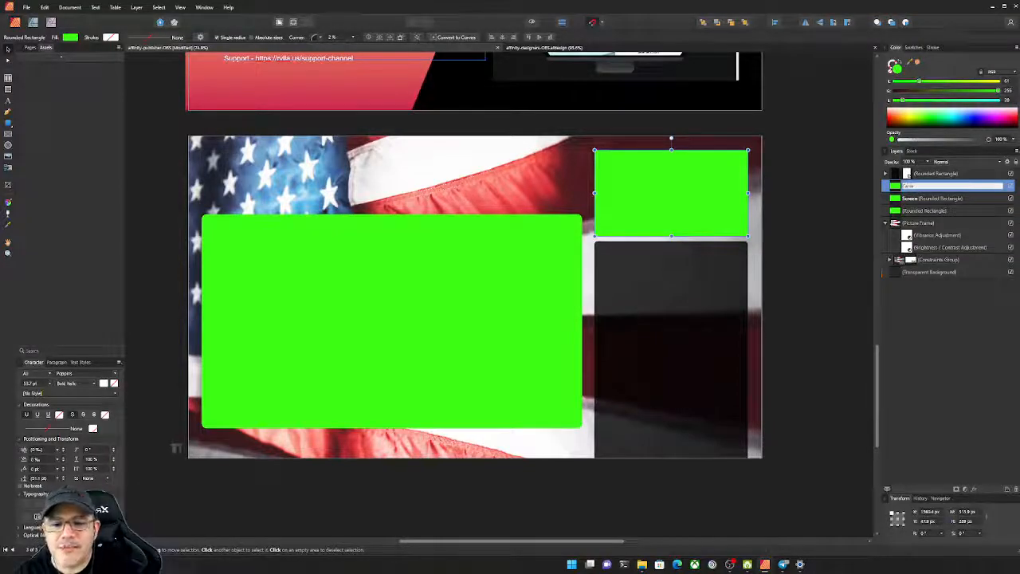
pyautogui.press('Return')
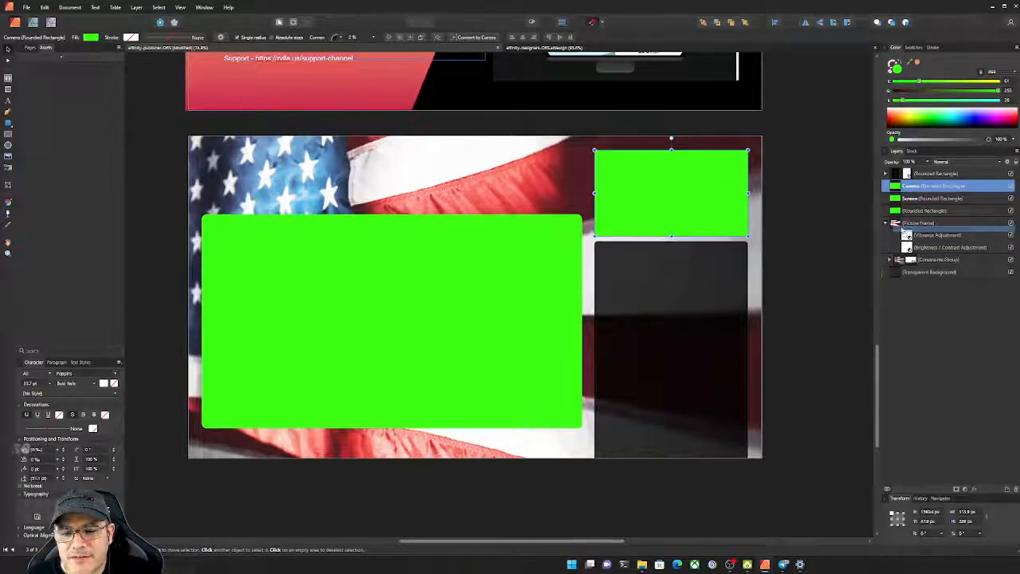
# Try nesting the Screen layer inside the flag's picture frame, and move it back out to just below the Camera layer
pyautogui.moveTo(901, 230)
pyautogui.mouseDown()
pyautogui.moveTo(901, 247)
pyautogui.moveTo(903, 225)
pyautogui.mouseUp()
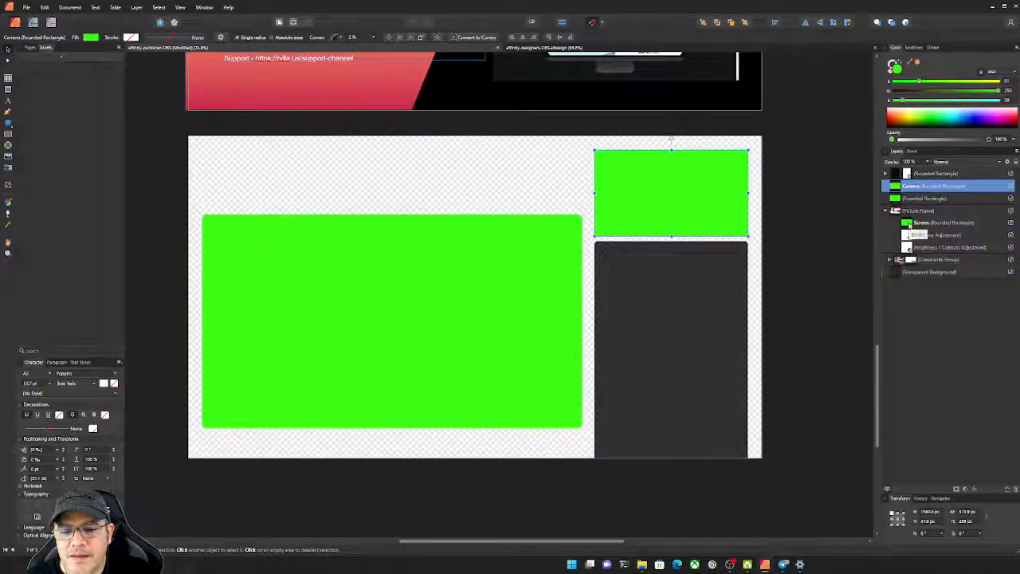
pyautogui.click(908, 225)
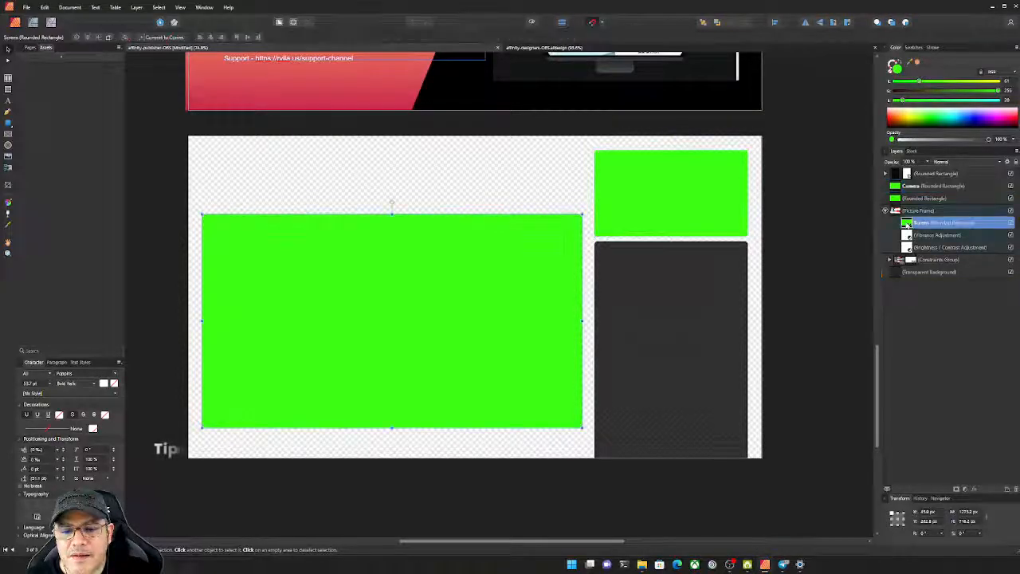
pyautogui.rightClick(916, 224)
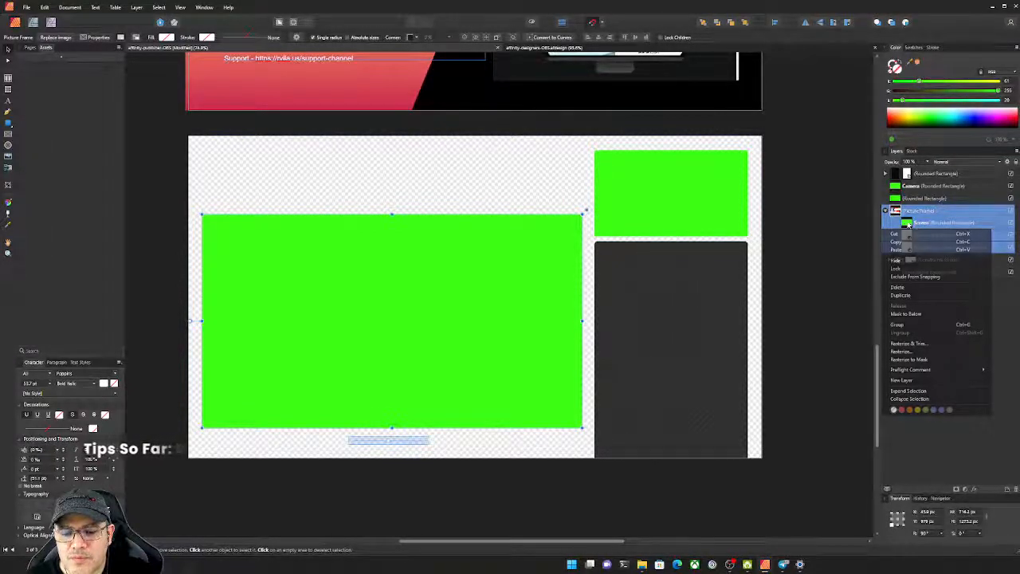
pyautogui.click(956, 225)
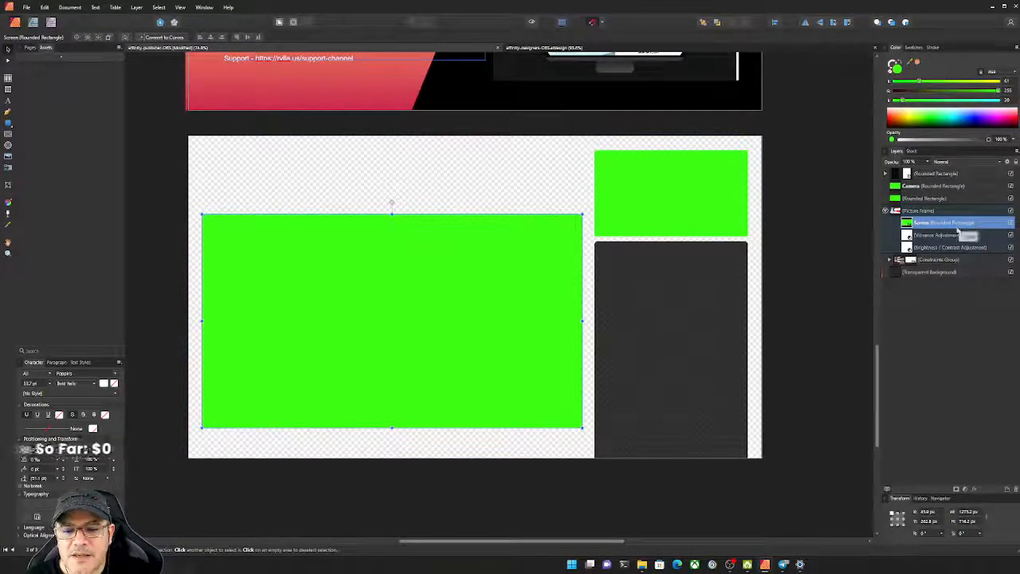
pyautogui.rightClick(973, 226)
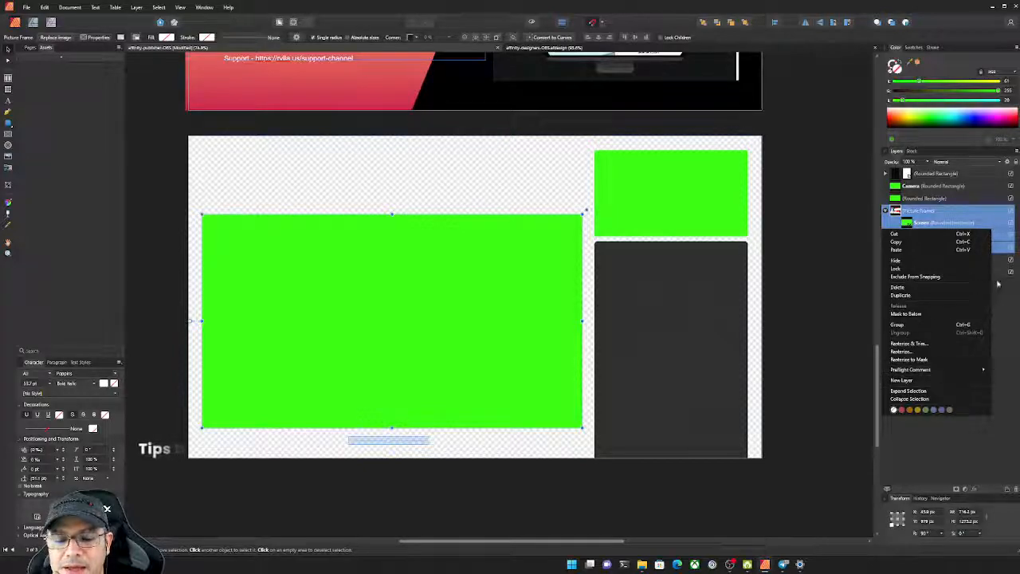
pyautogui.click(993, 228)
pyautogui.click(909, 224)
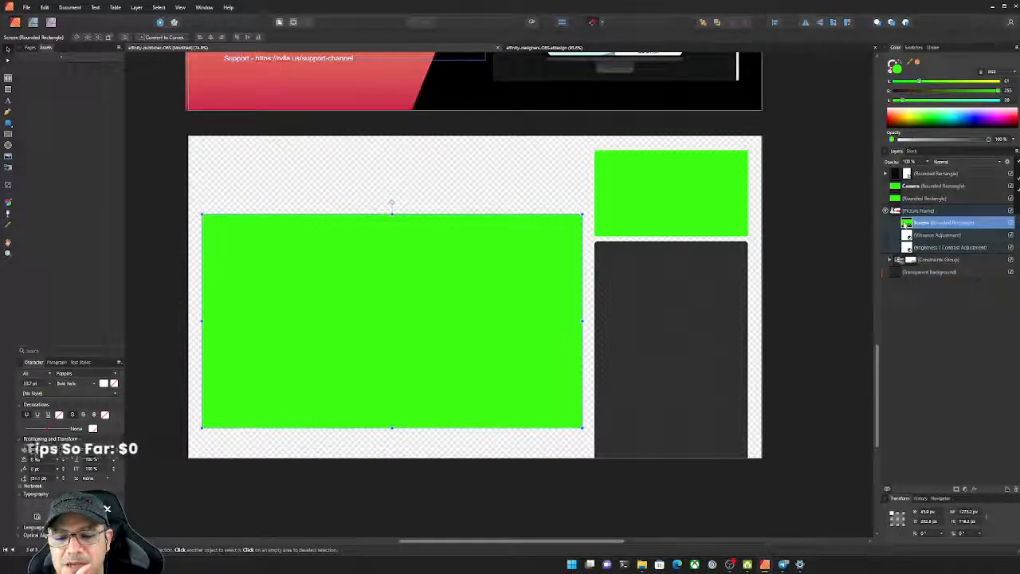
pyautogui.moveTo(904, 224); pyautogui.dragTo(899, 195)
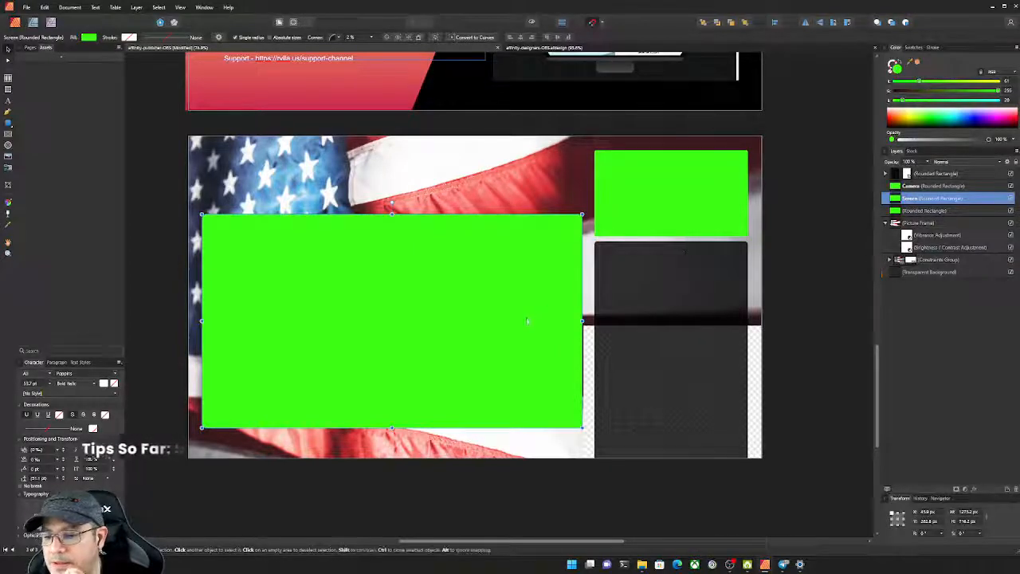
# Examine the flag page's layout by inspecting its picture frame, the Camera rectangle and the translucent black panel below it
pyautogui.click(751, 350)
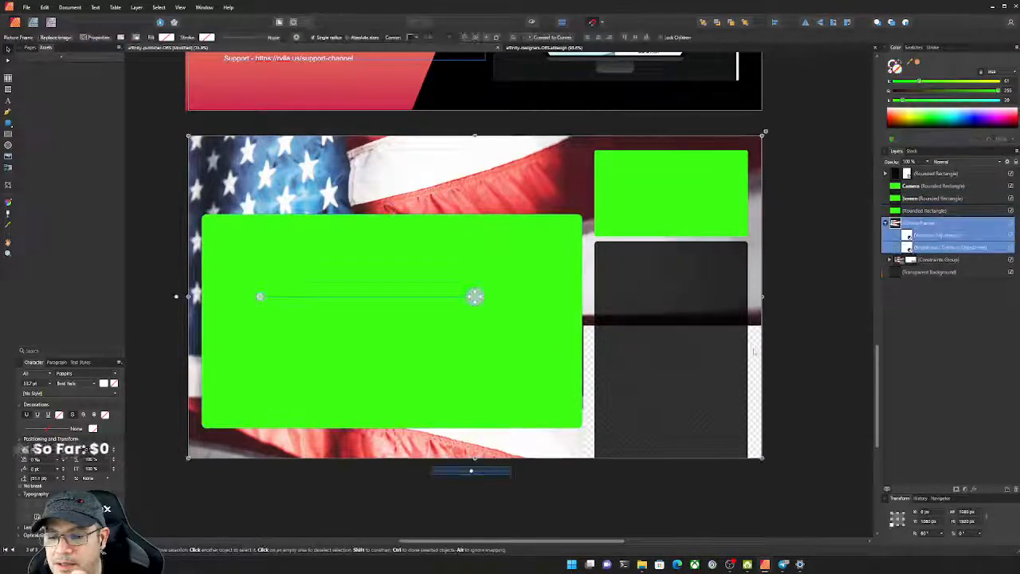
pyautogui.scroll(2, 792, 351)
pyautogui.scroll(1, 732, 357)
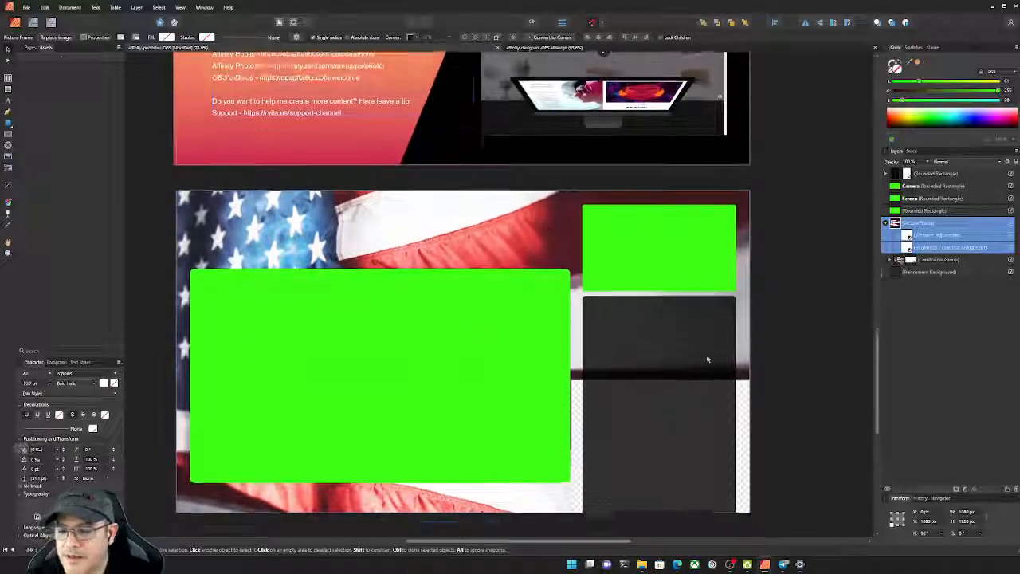
pyautogui.scroll(-1, 709, 358)
pyautogui.scroll(3, 674, 365)
pyautogui.scroll(-3, 662, 362)
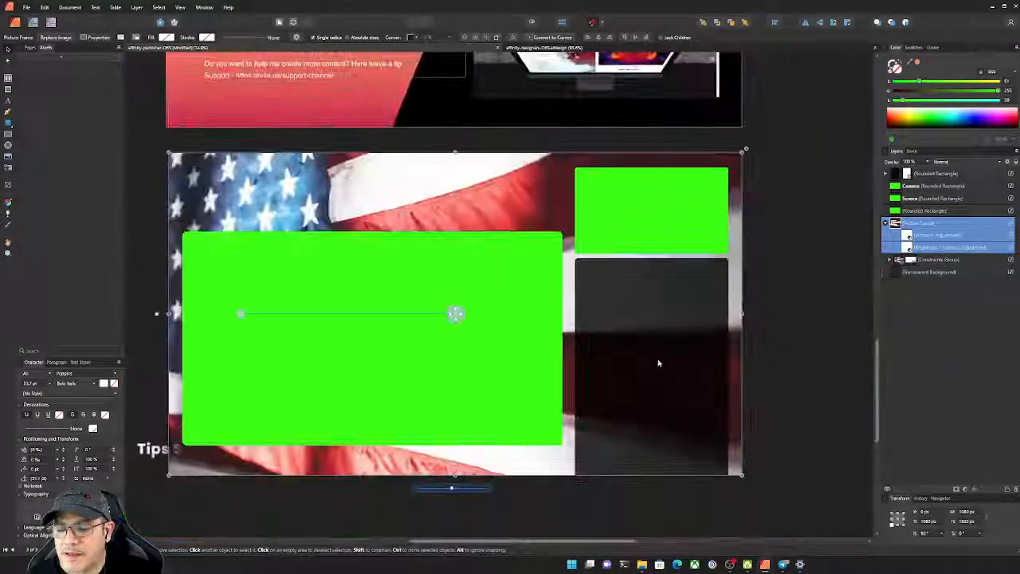
pyautogui.scroll(-1, 662, 359)
pyautogui.scroll(1, 656, 353)
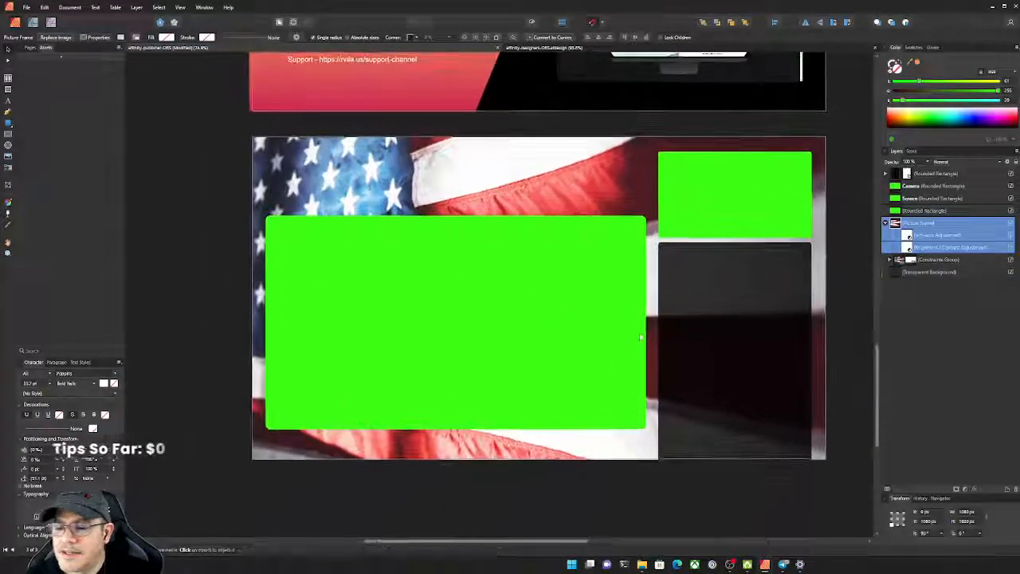
pyautogui.scroll(-2, 618, 368)
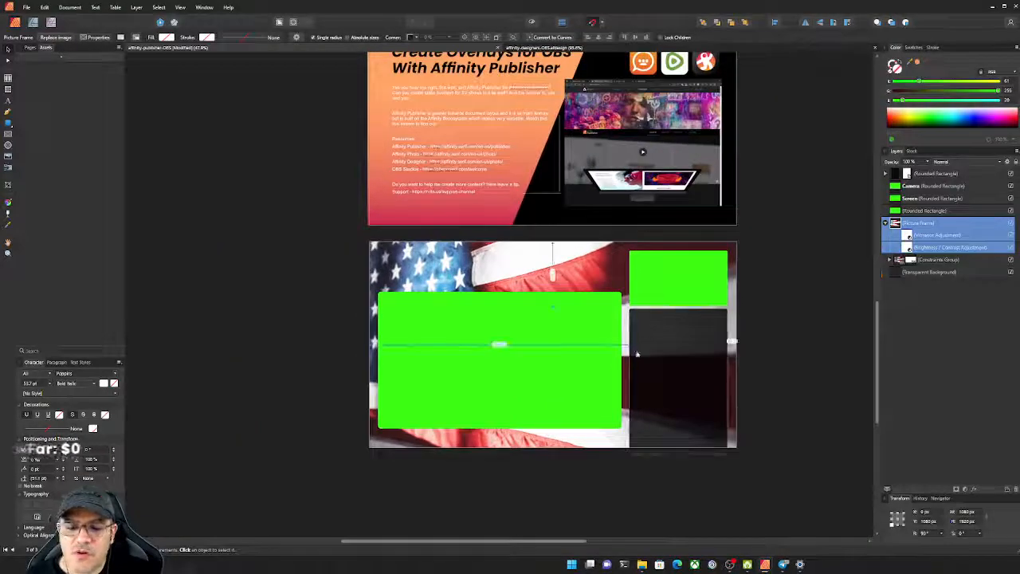
pyautogui.click(518, 336)
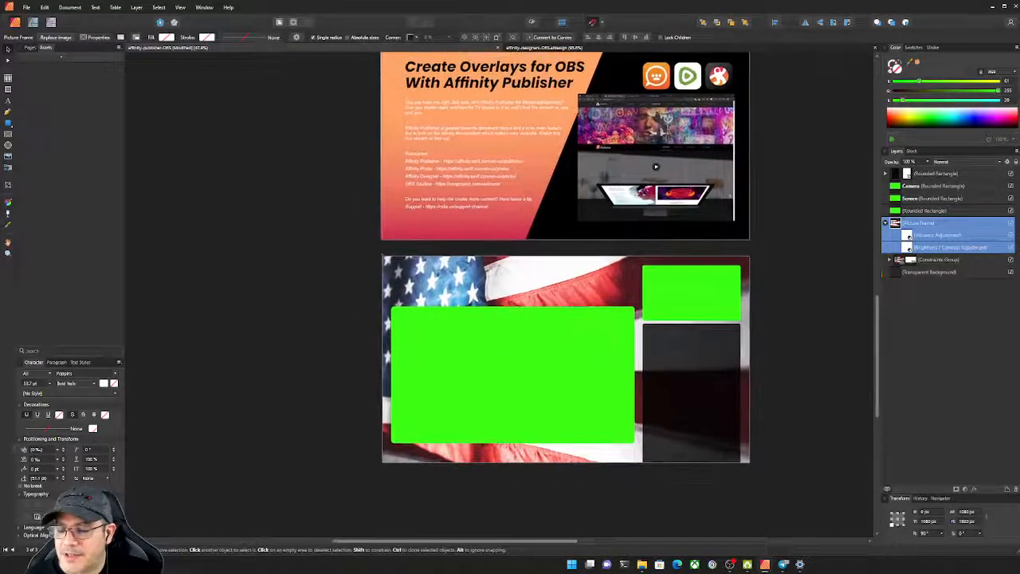
pyautogui.click(704, 281)
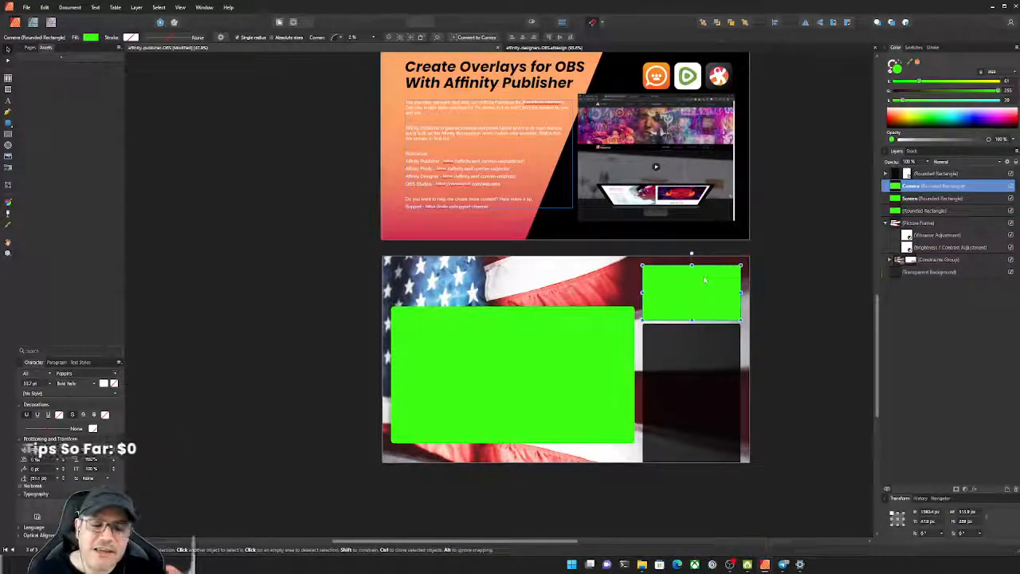
pyautogui.click(698, 367)
pyautogui.click(771, 347)
pyautogui.scroll(2, 712, 353)
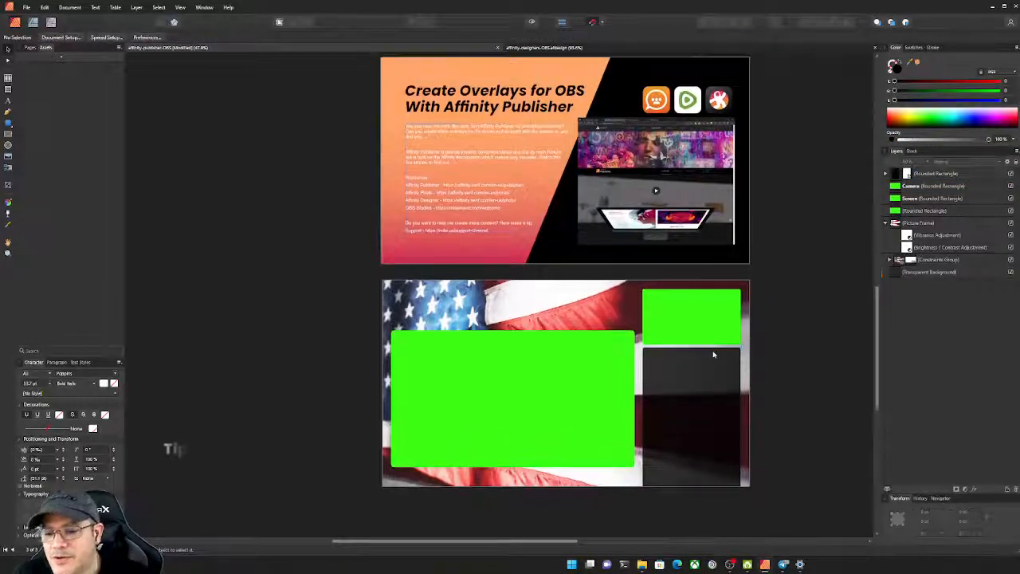
pyautogui.scroll(-3, 699, 362)
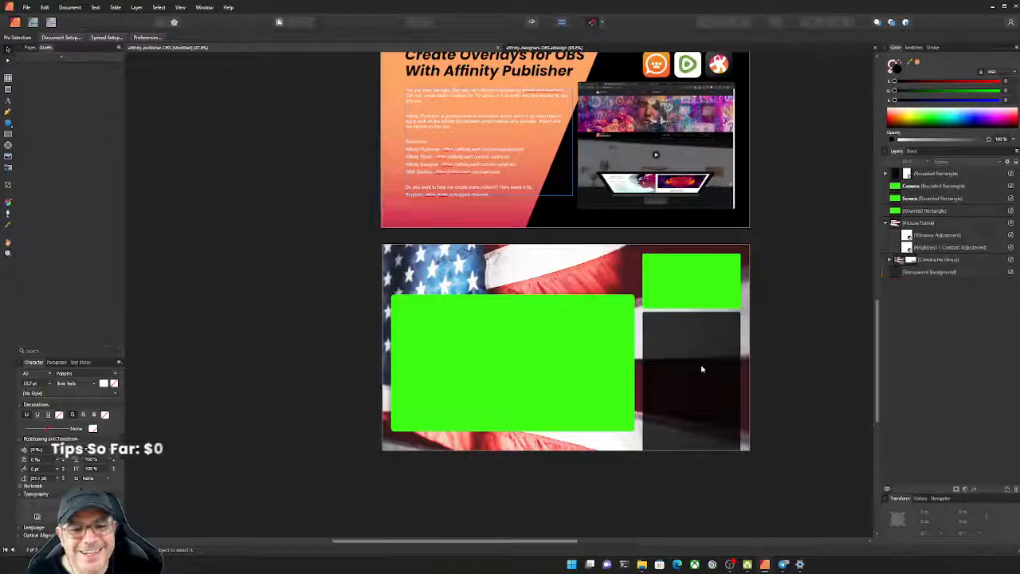
pyautogui.moveTo(677, 319); pyautogui.dragTo(630, 271)
pyautogui.scroll(3, 653, 354)
pyautogui.scroll(1, 616, 262)
pyautogui.scroll(-1, 631, 271)
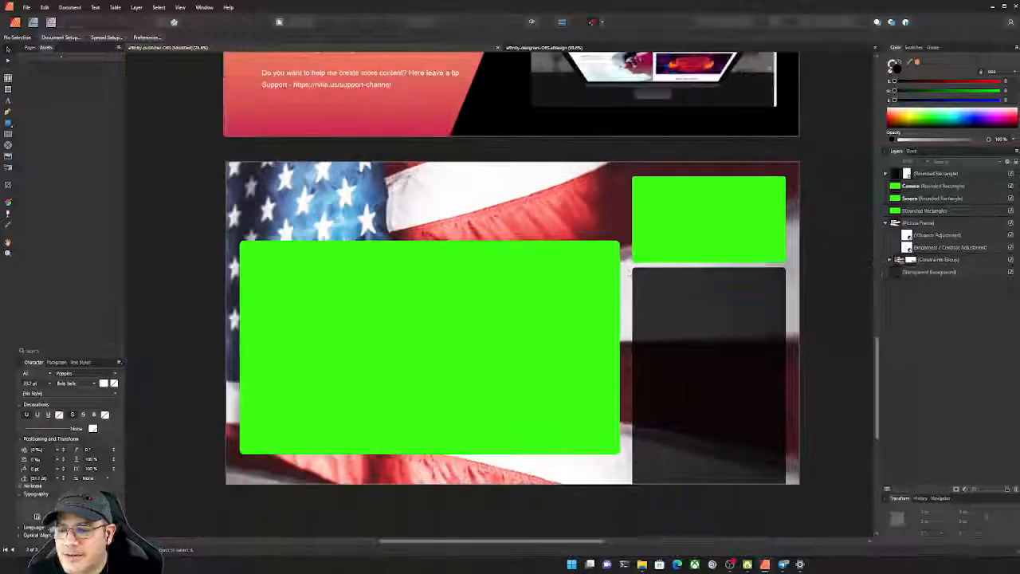
pyautogui.moveTo(713, 319); pyautogui.dragTo(702, 310)
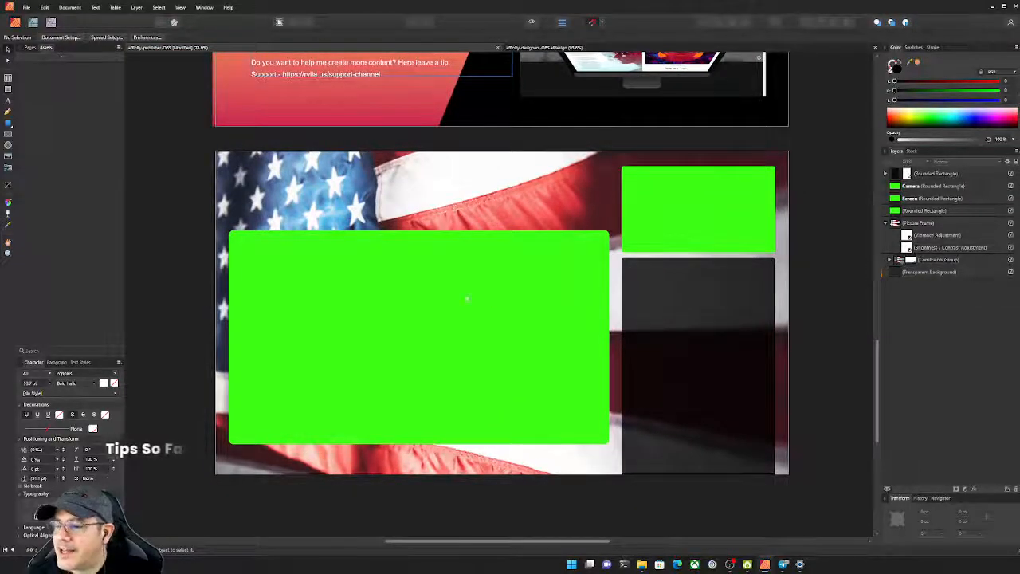
pyautogui.scroll(-1, 467, 298)
pyautogui.moveTo(444, 292); pyautogui.dragTo(462, 335)
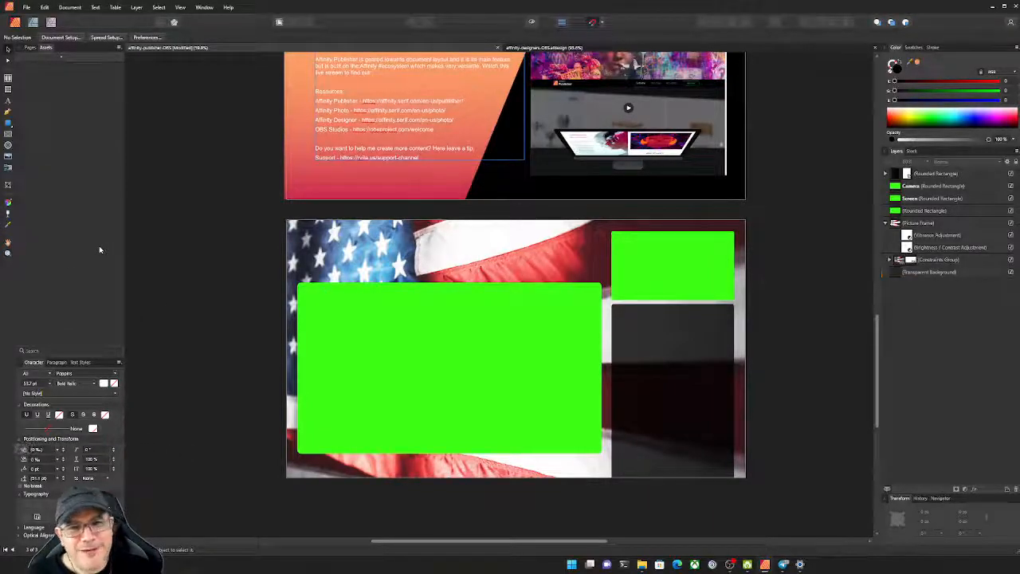
# Draw a black rectangle from the flag page's top-left corner, about 833 px wide and the full 1080 px page height
pyautogui.click(9, 123)
pyautogui.click(32, 124)
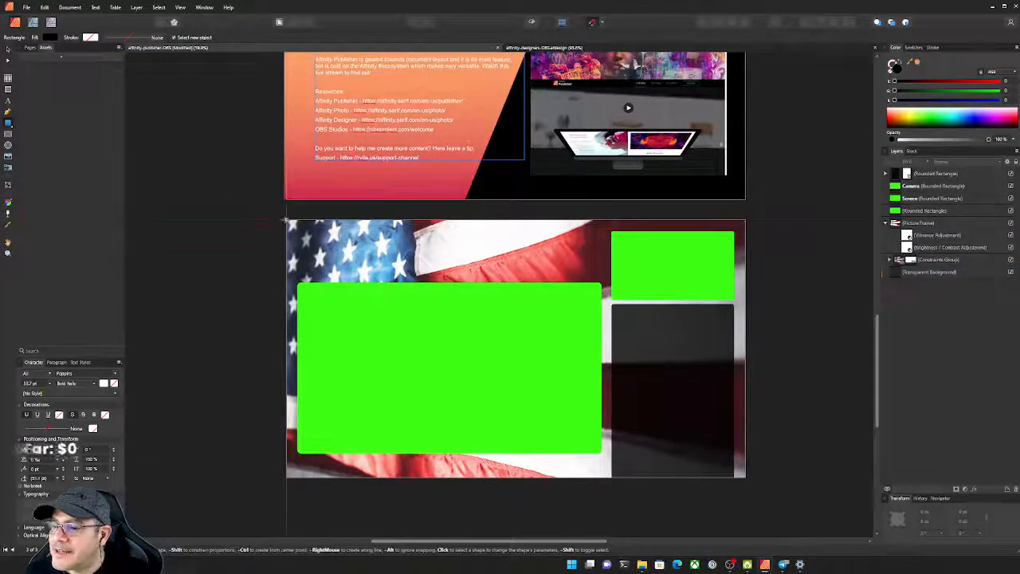
pyautogui.moveTo(286, 220); pyautogui.dragTo(486, 478)
pyautogui.rightClick(436, 242)
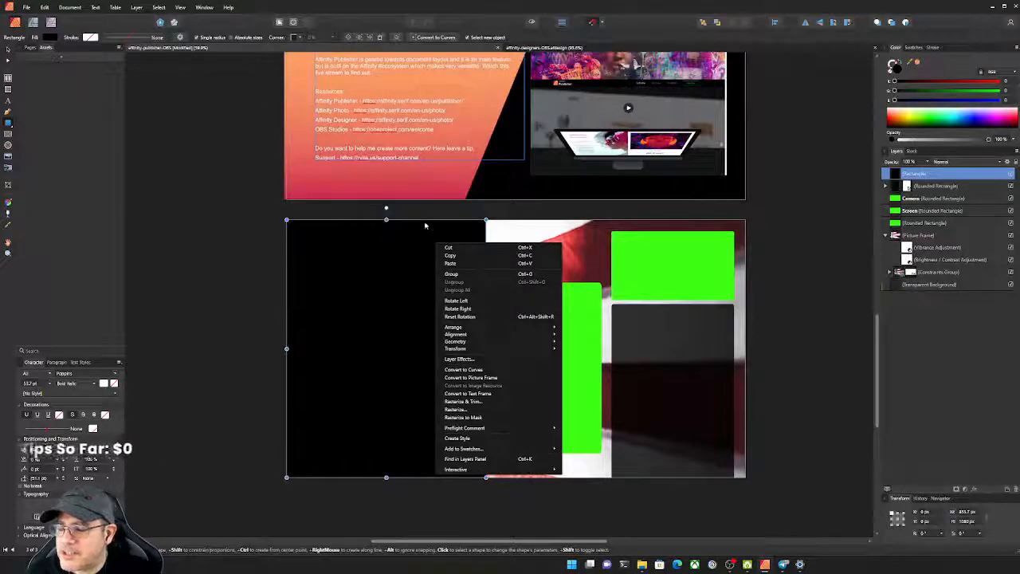
# Convert the black rectangle to curves and move its bottom-right node left to about 250 px from the page's left edge, slanting that side
pyautogui.click(8, 50)
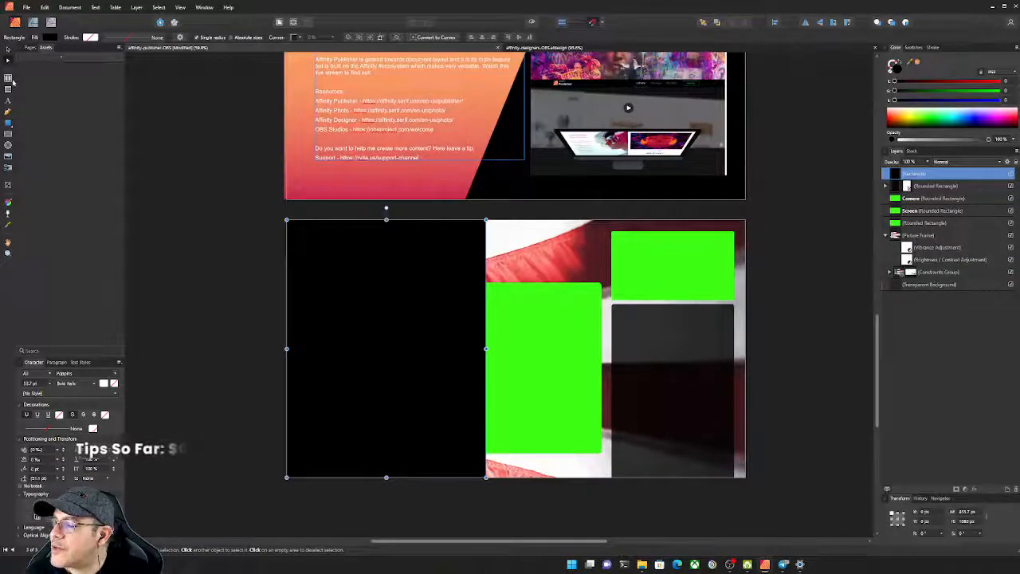
pyautogui.rightClick(414, 283)
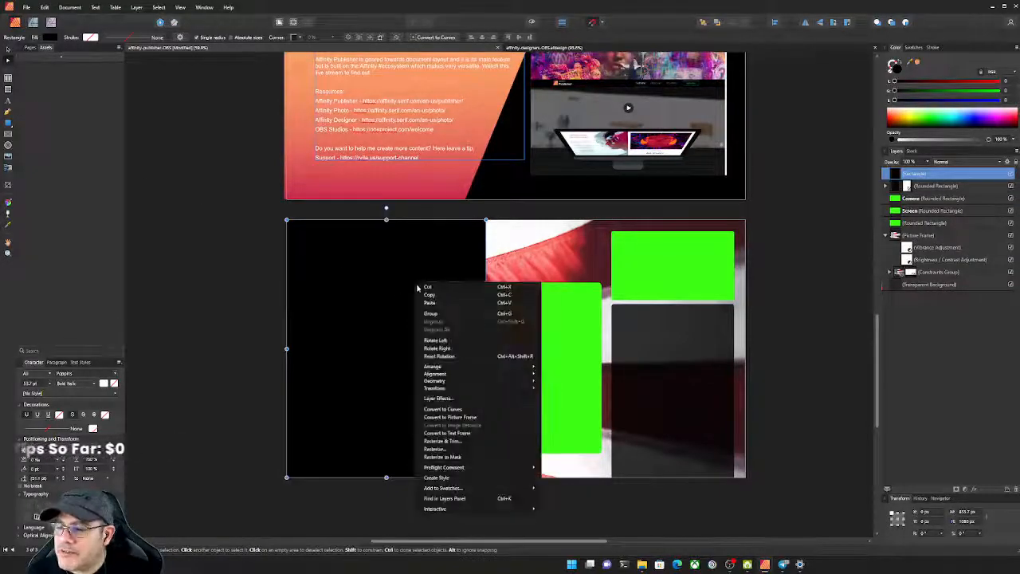
pyautogui.click(450, 410)
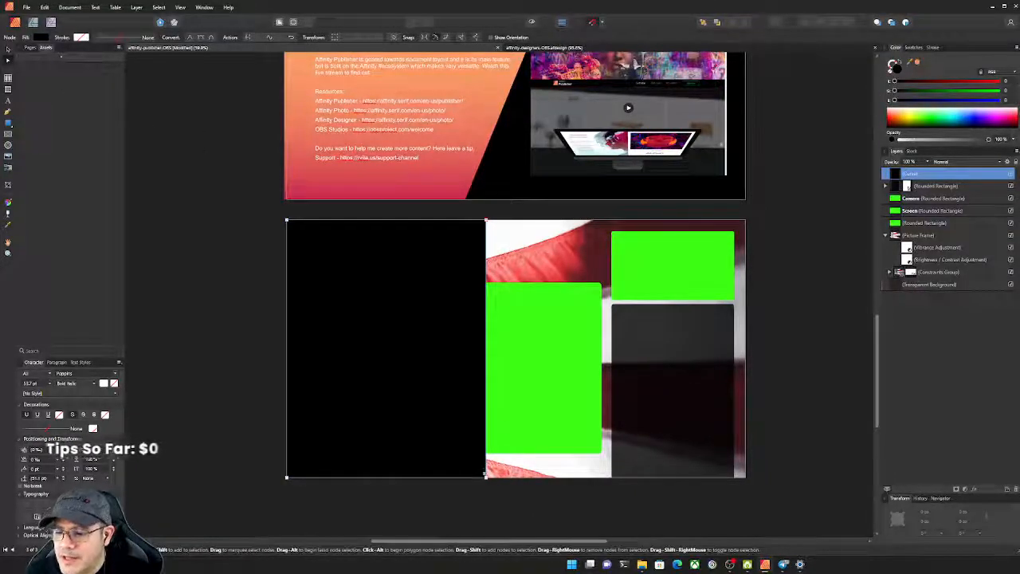
pyautogui.moveTo(485, 477); pyautogui.dragTo(346, 477)
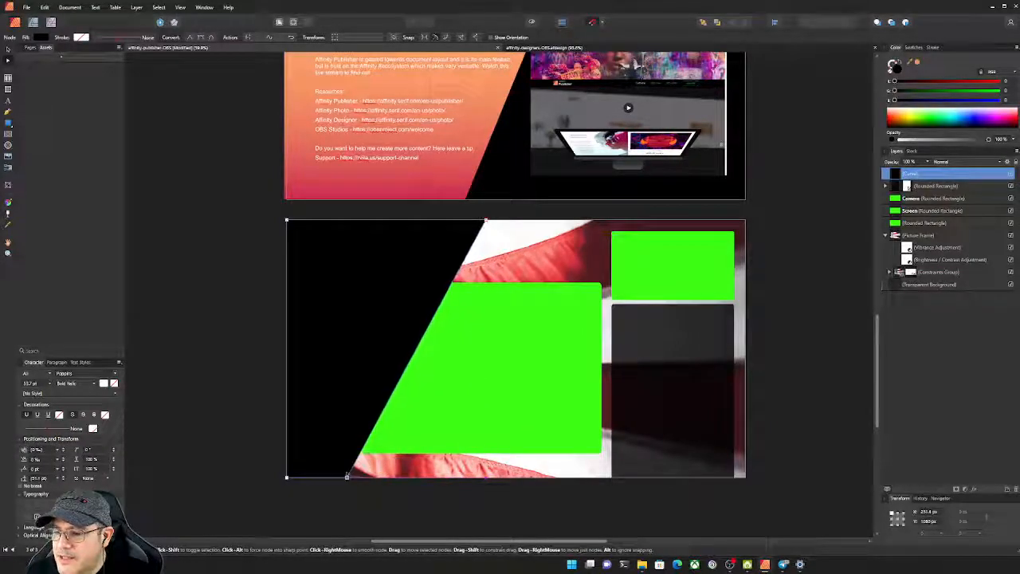
pyautogui.click(8, 48)
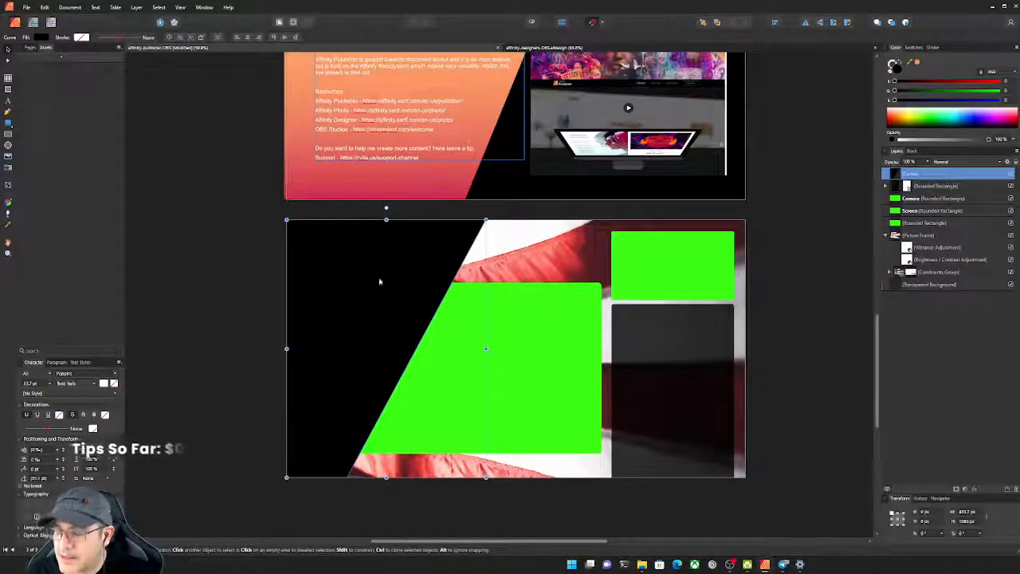
# Add a narrow full-height black stripe beside the slanted shape and rotate it to about -28° so it runs along the slanted edge
pyautogui.click(8, 123)
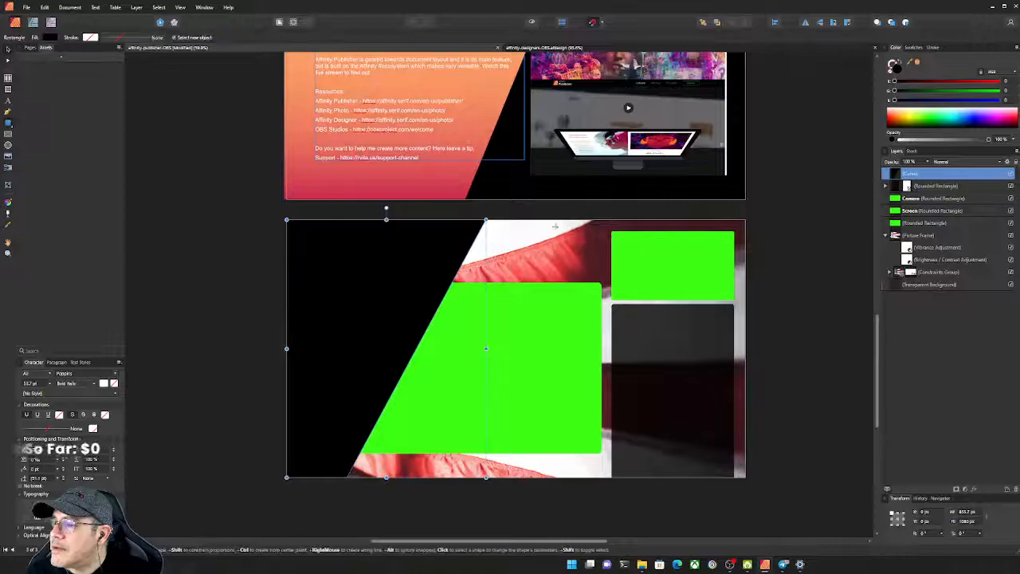
pyautogui.moveTo(500, 219); pyautogui.dragTo(364, 476)
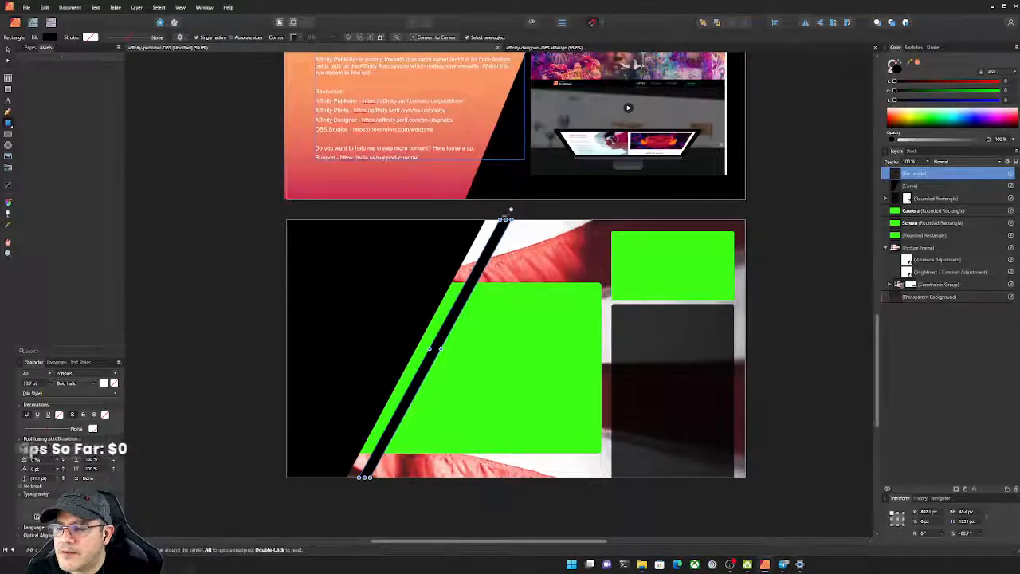
pyautogui.moveTo(505, 215); pyautogui.dragTo(507, 209)
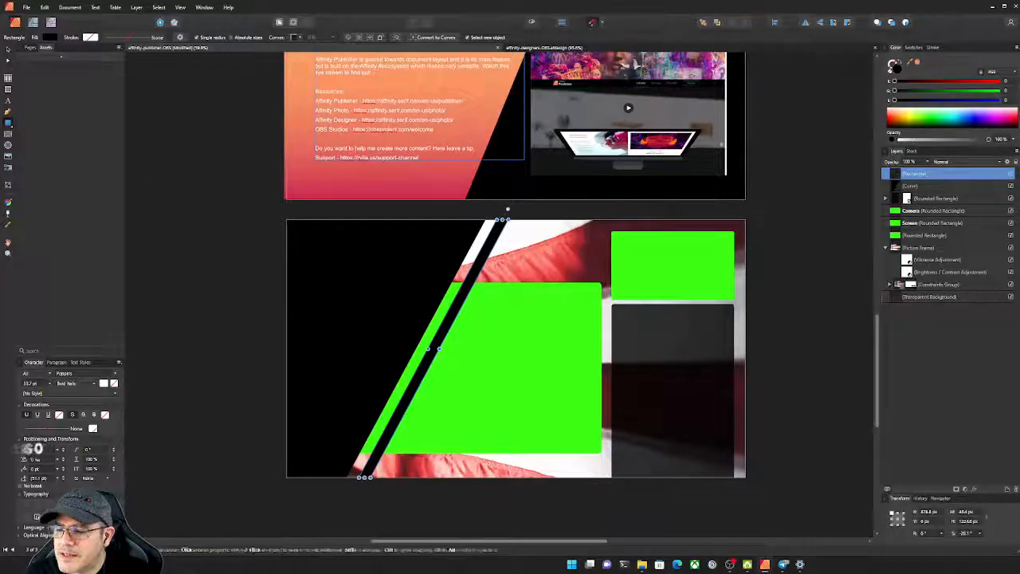
# Duplicate the slanted stripe twice to its right, making each copy narrower than the previous one
pyautogui.click(9, 50)
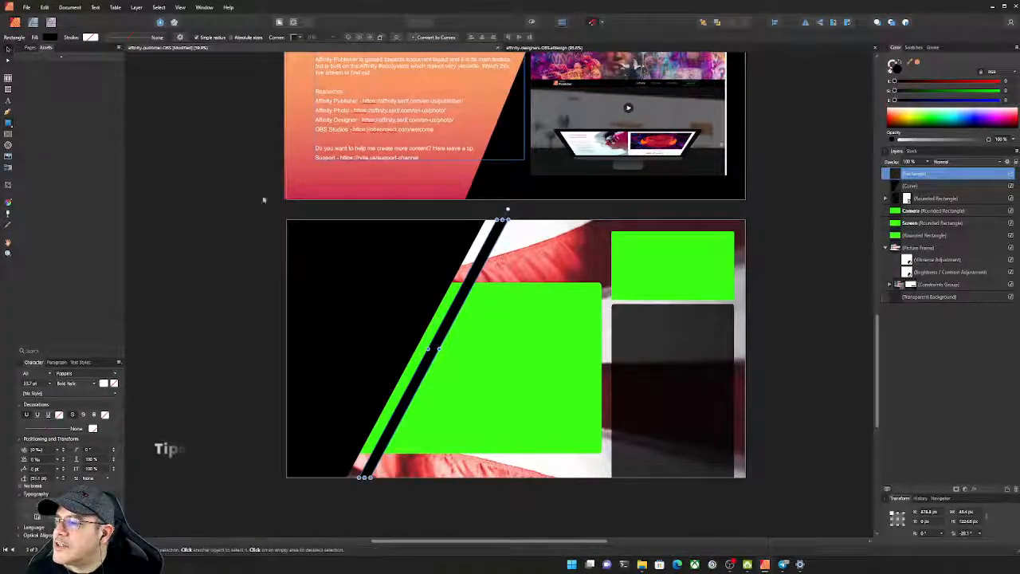
pyautogui.moveTo(457, 298); pyautogui.dragTo(477, 308)
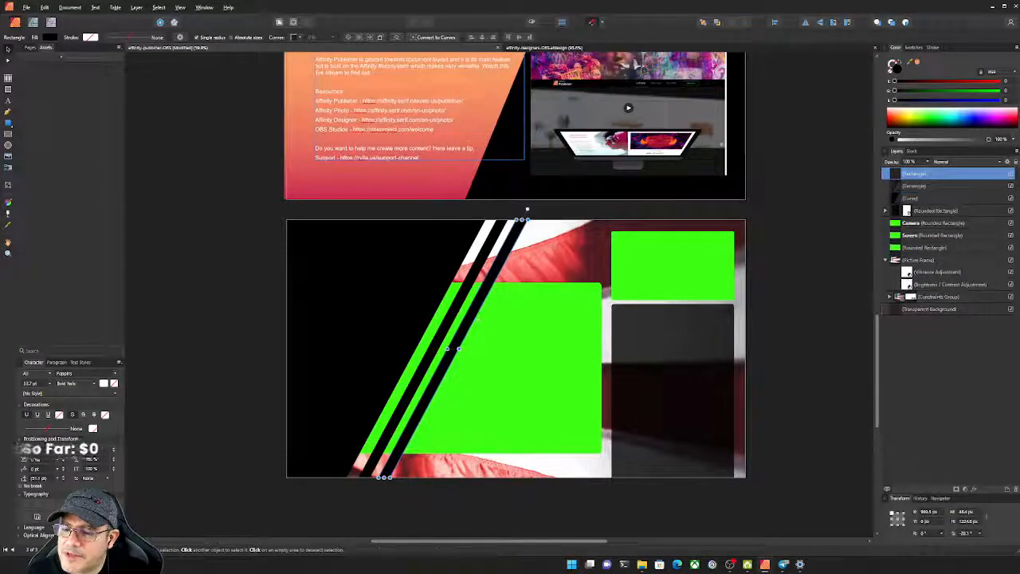
pyautogui.moveTo(459, 348)
pyautogui.mouseDown()
pyautogui.moveTo(478, 339)
pyautogui.moveTo(466, 348)
pyautogui.mouseUp()
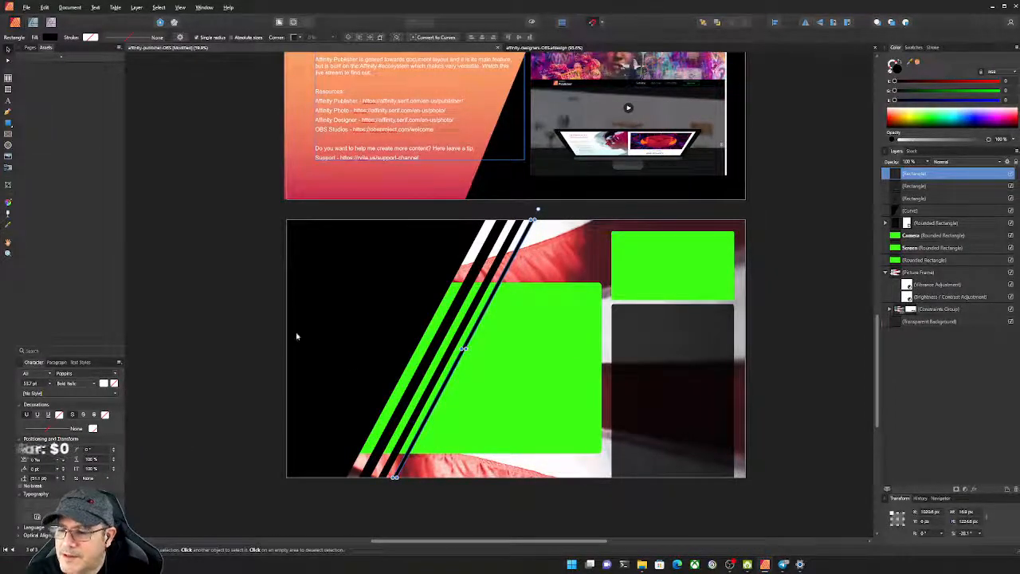
# Select the three slanted stripes together with the large slanted black shape
pyautogui.click(469, 312)
pyautogui.keyDown('shift'); pyautogui.click(456, 313); pyautogui.keyUp('shift')
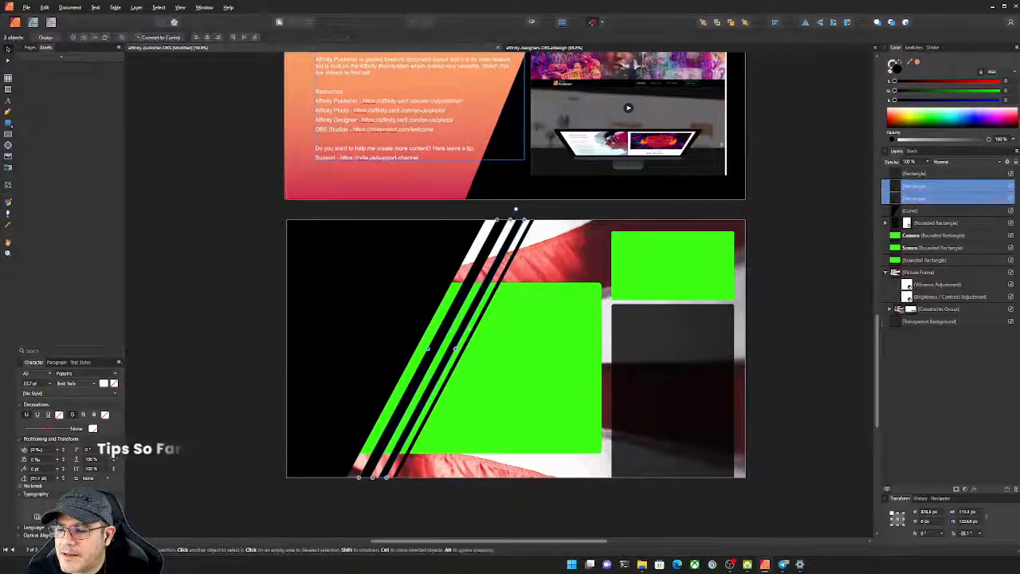
pyautogui.keyDown('shift'); pyautogui.click(473, 333); pyautogui.keyUp('shift')
pyautogui.keyDown('shift'); pyautogui.click(405, 312); pyautogui.keyUp('shift')
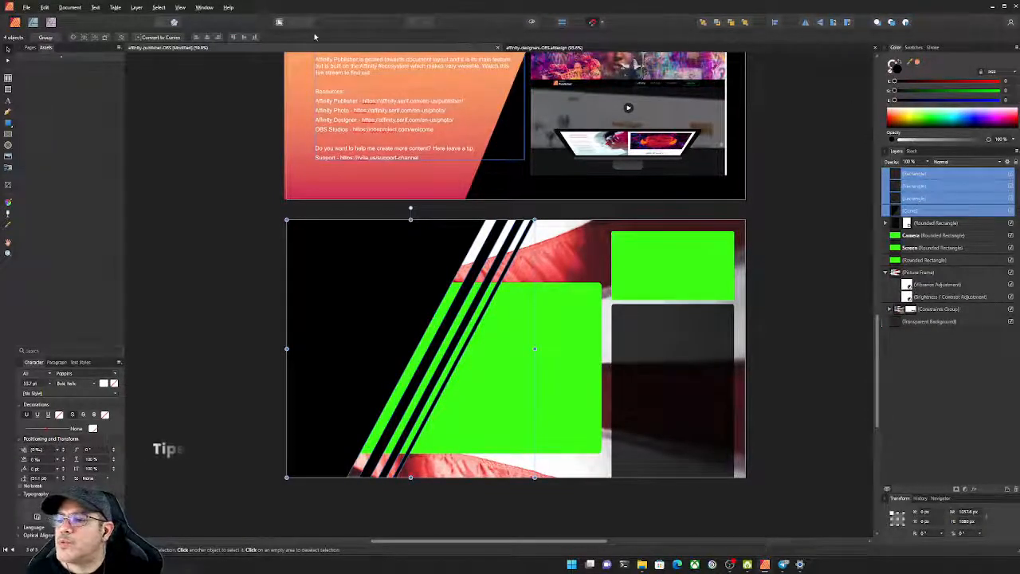
# Convert the diagonal black stripes to curves and group them with the large slanted black shape
pyautogui.click(159, 39)
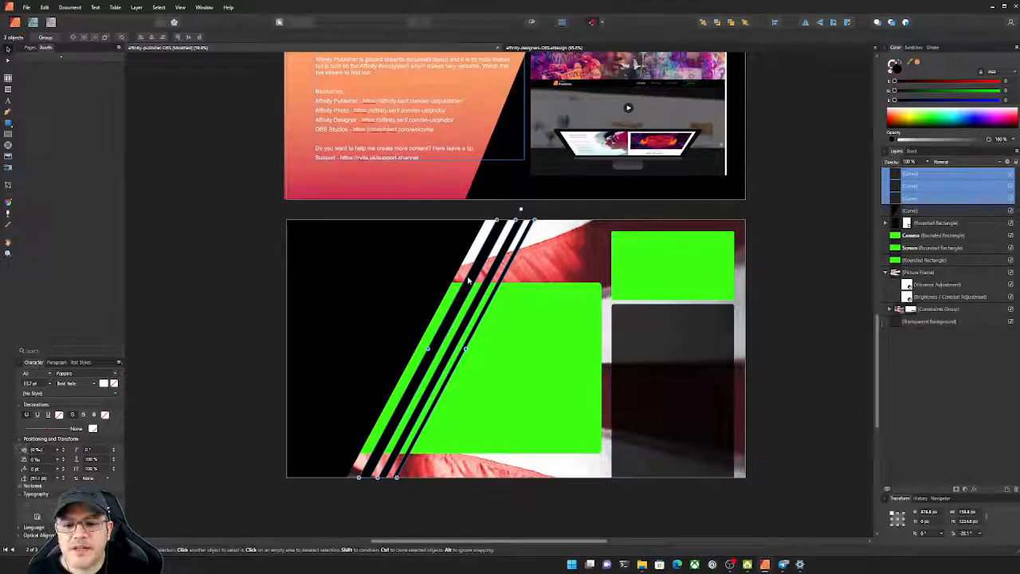
pyautogui.keyDown('shift'); pyautogui.click(421, 275); pyautogui.keyUp('shift')
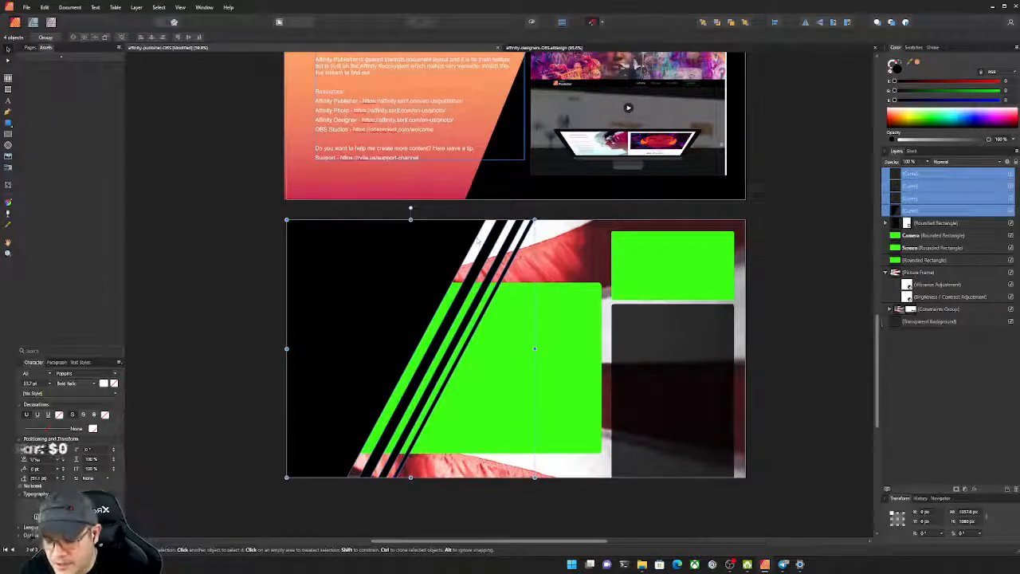
pyautogui.hotkey('ctrl', 'g')
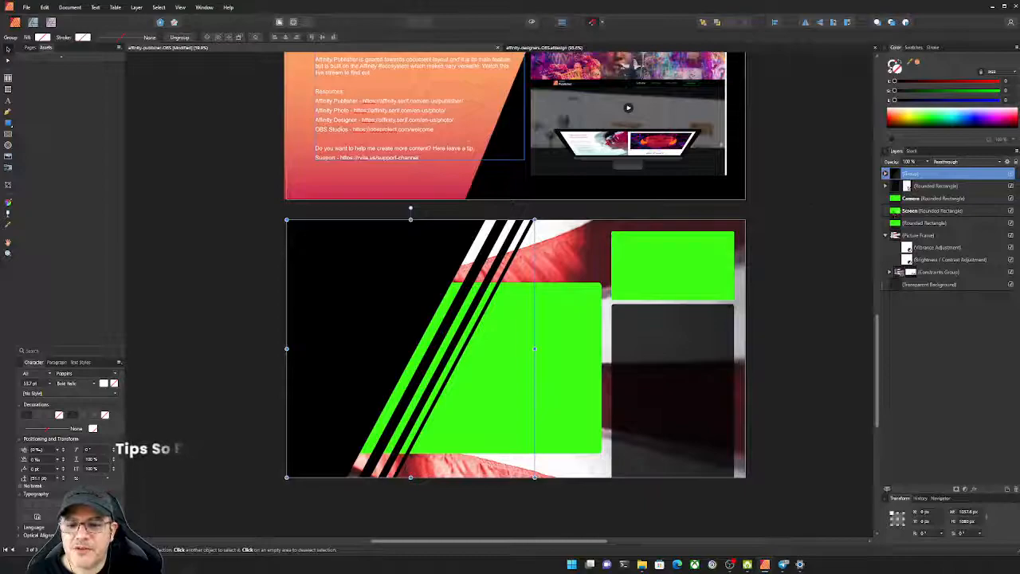
# Rasterize the group of black shapes and move the resulting pixel layer directly above the picture frame
pyautogui.rightClick(885, 177)
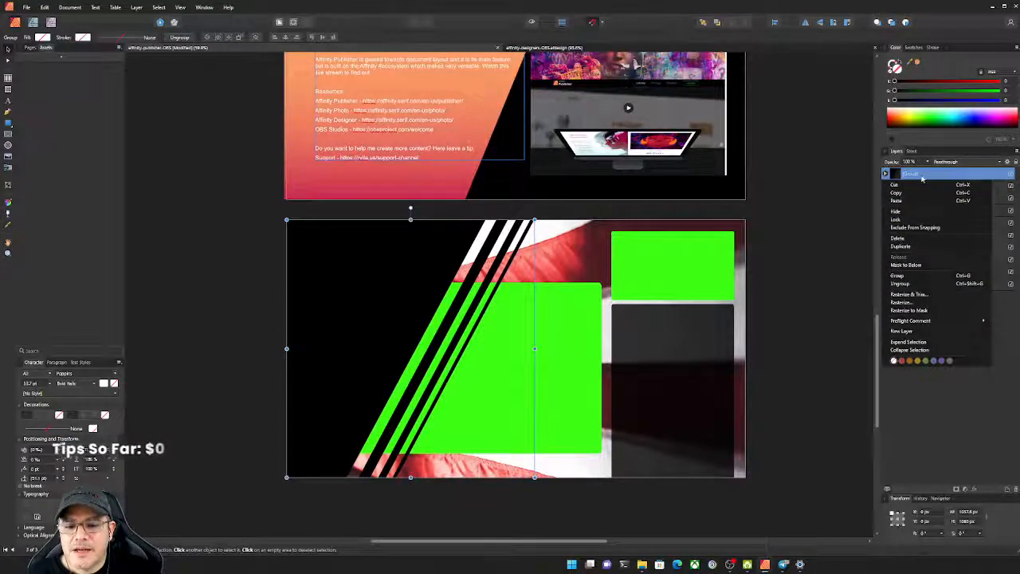
pyautogui.click(908, 303)
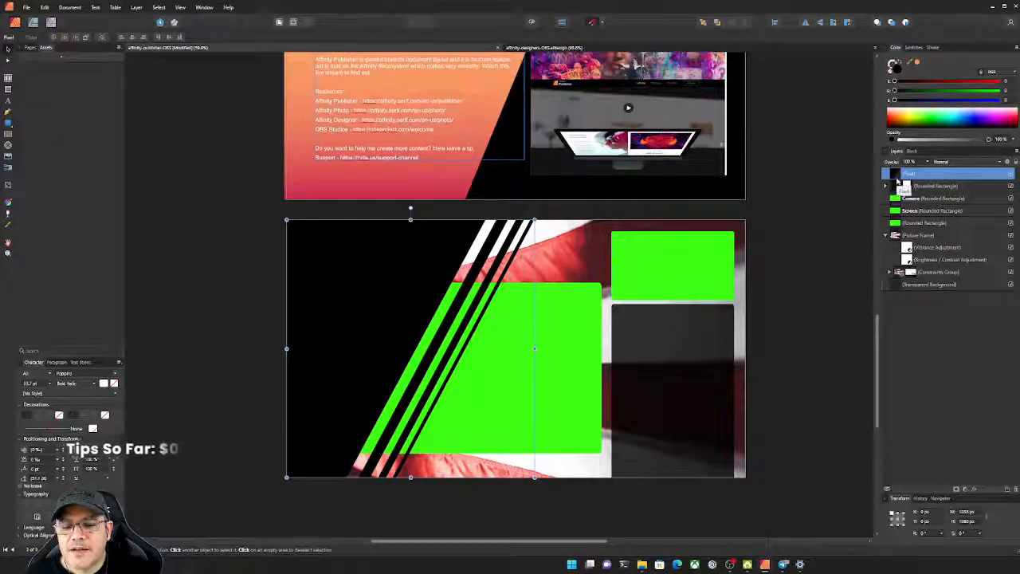
pyautogui.moveTo(896, 177); pyautogui.dragTo(886, 233)
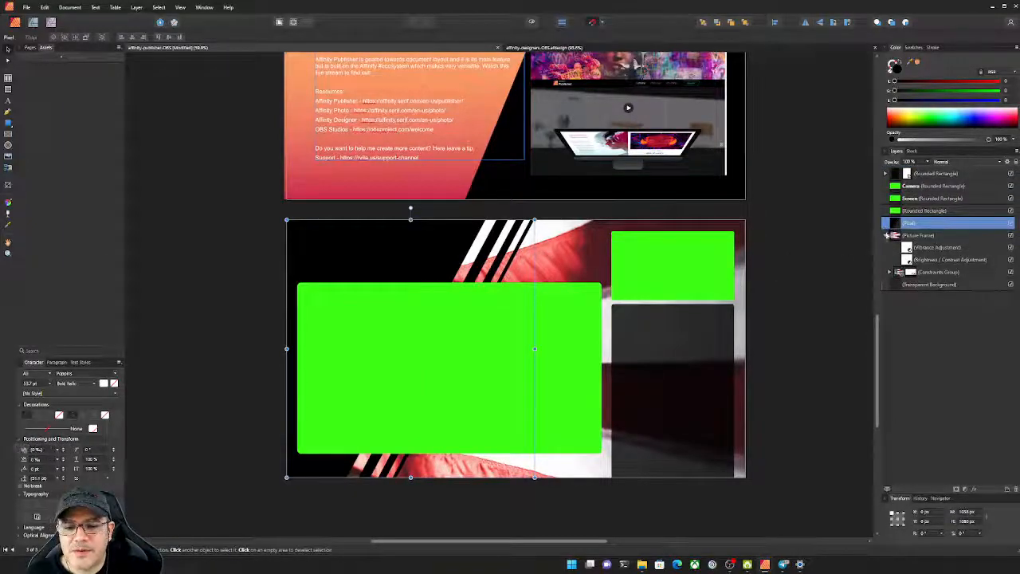
# Group the rasterized black shapes layer with the picture frame
pyautogui.click(885, 235)
pyautogui.keyDown('shift'); pyautogui.click(916, 236); pyautogui.keyUp('shift')
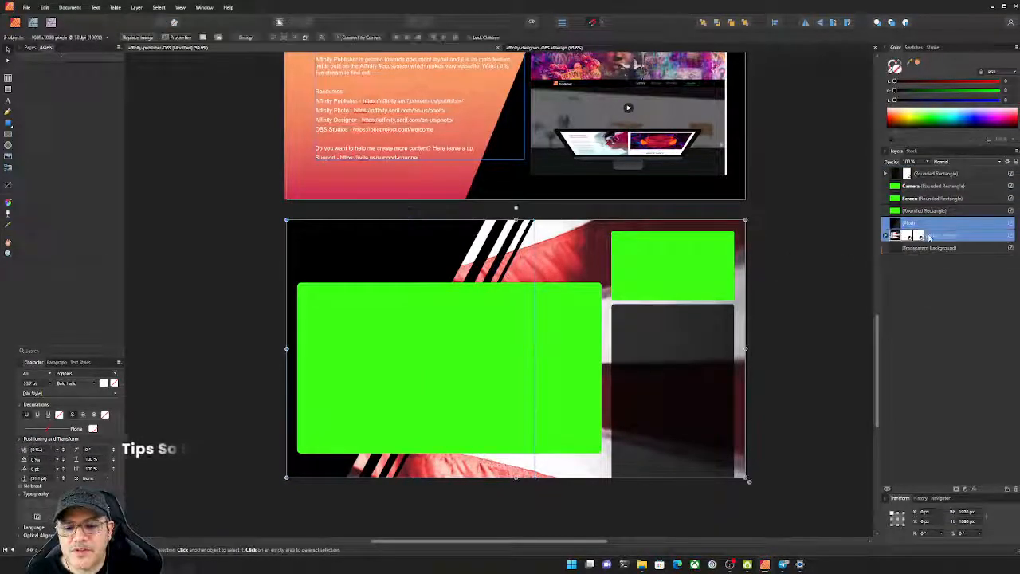
pyautogui.hotkey('ctrl', 'g')
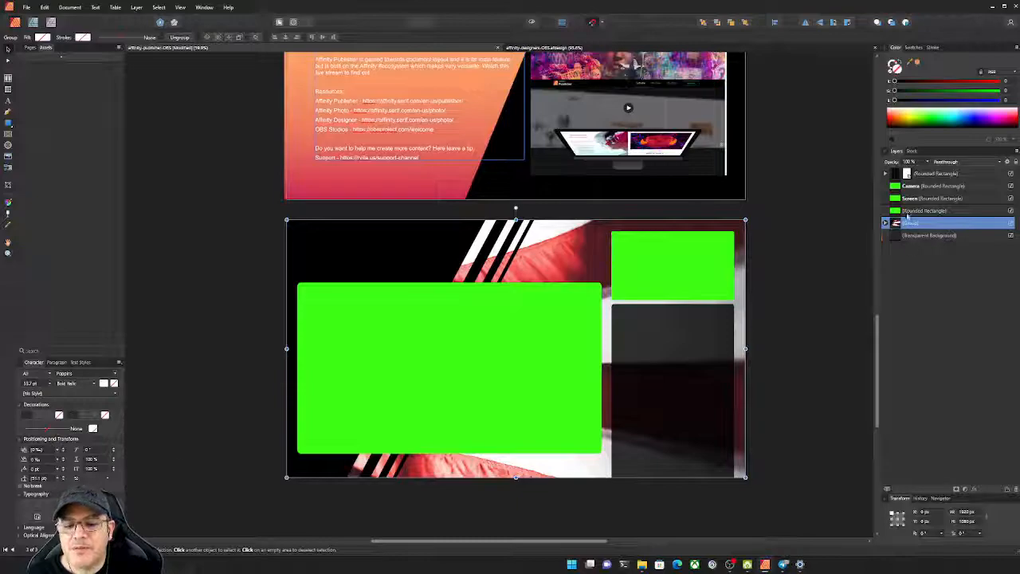
# Draw a black 1920 × 1080 px rectangle covering the whole overlay page, layered above the Camera and Screen rectangles
pyautogui.click(910, 199)
pyautogui.keyDown('shift'); pyautogui.click(910, 186); pyautogui.keyUp('shift')
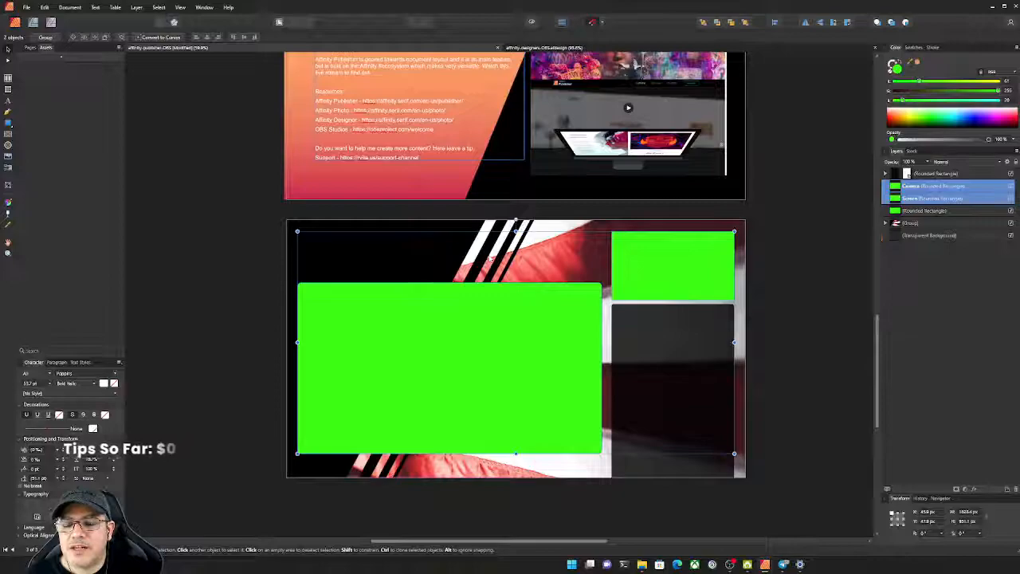
pyautogui.click(8, 122)
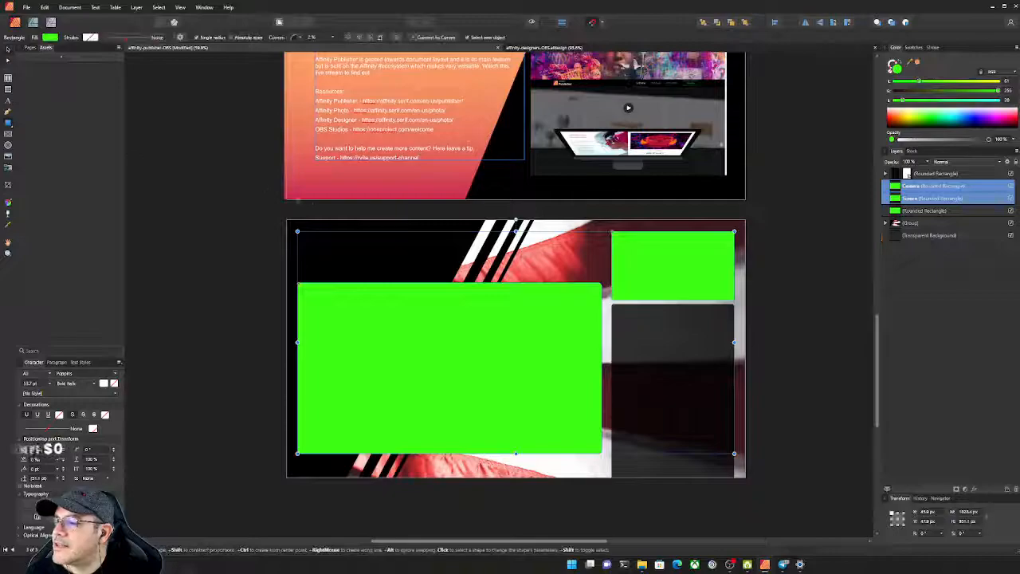
pyautogui.moveTo(287, 220); pyautogui.dragTo(745, 477)
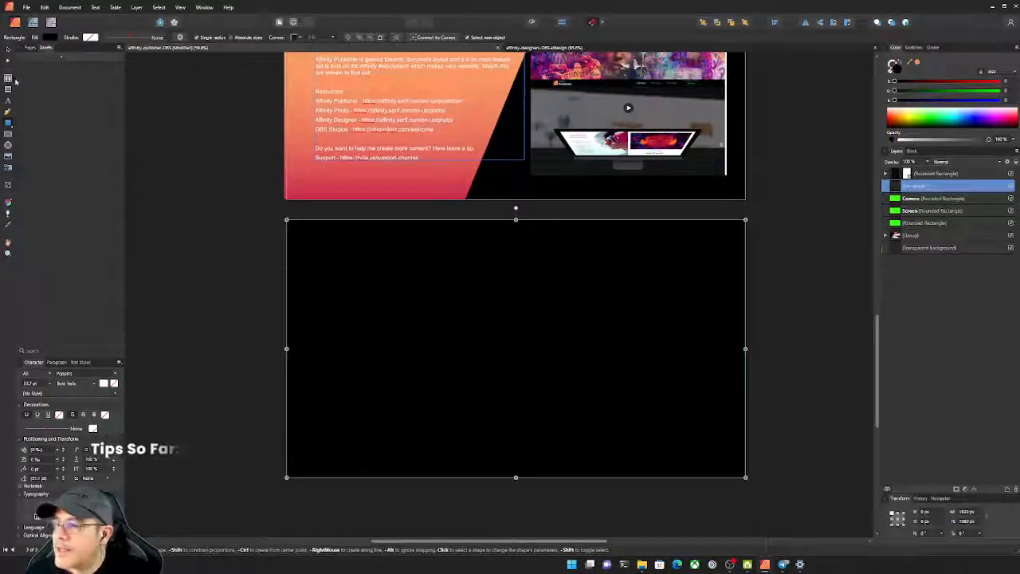
# Group the Camera and Screen rounded rectangles
pyautogui.click(924, 198)
pyautogui.keyDown('shift'); pyautogui.click(920, 209); pyautogui.keyUp('shift')
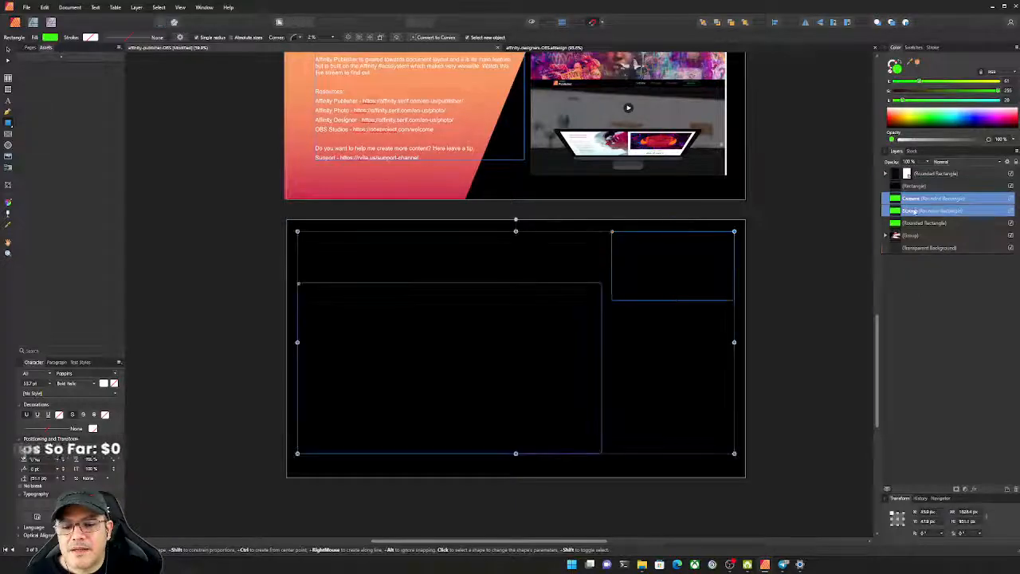
pyautogui.hotkey('ctrl', 'g')
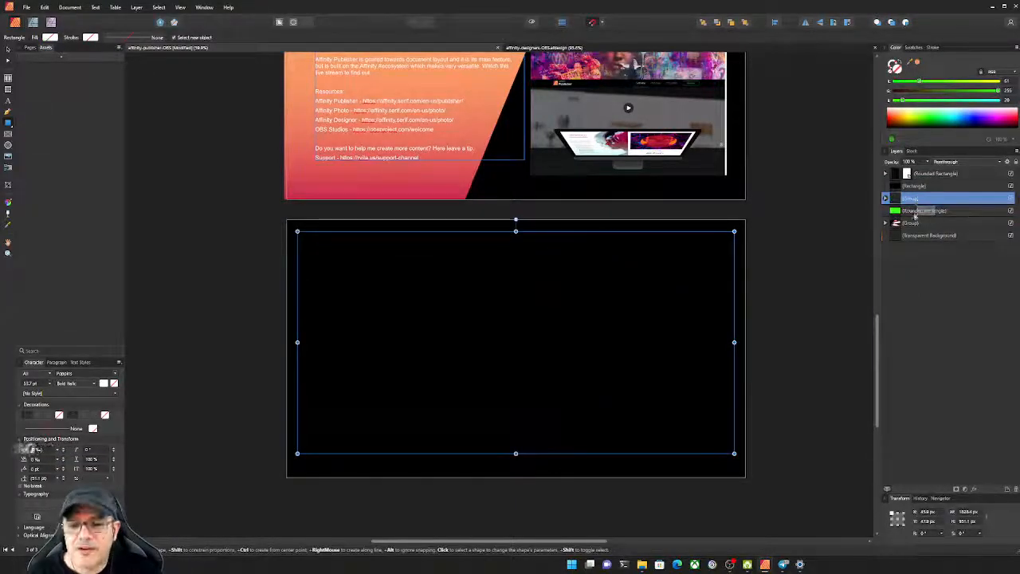
# Move the Camera and Screen group above the full-page black rectangle in the layer order
pyautogui.click(770, 336)
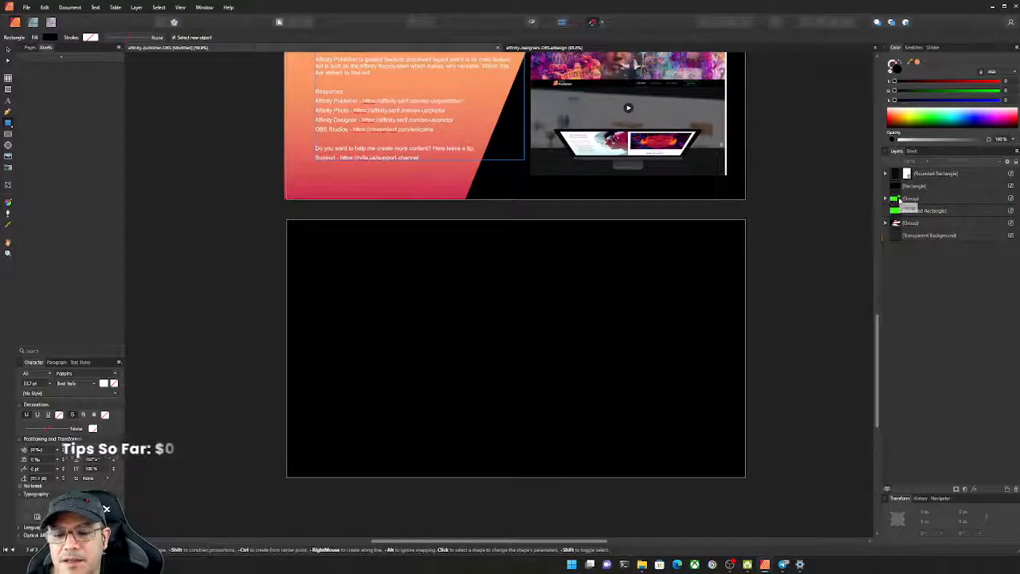
pyautogui.moveTo(899, 200); pyautogui.dragTo(905, 192)
pyautogui.moveTo(905, 187); pyautogui.dragTo(900, 192)
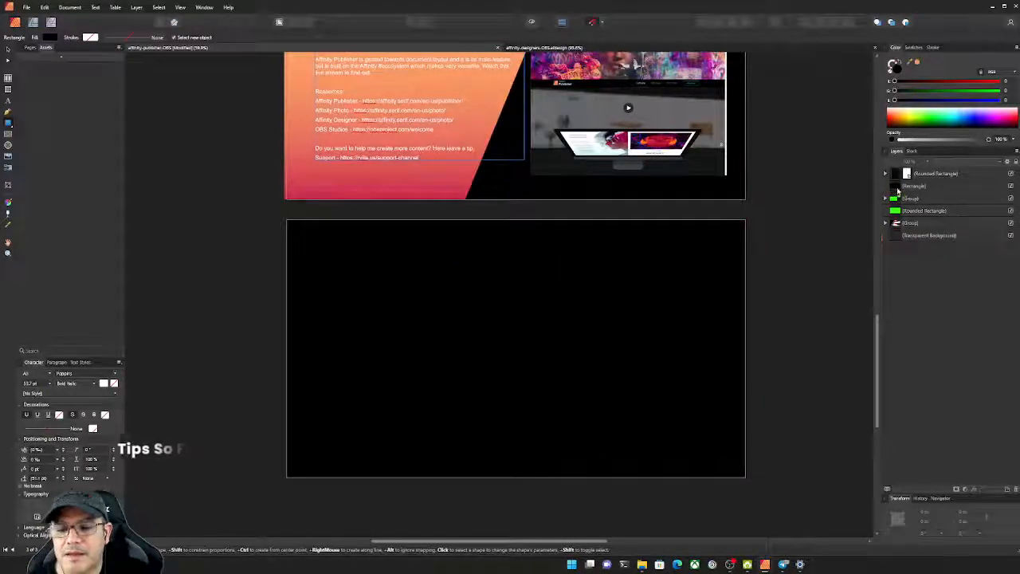
pyautogui.click(906, 198)
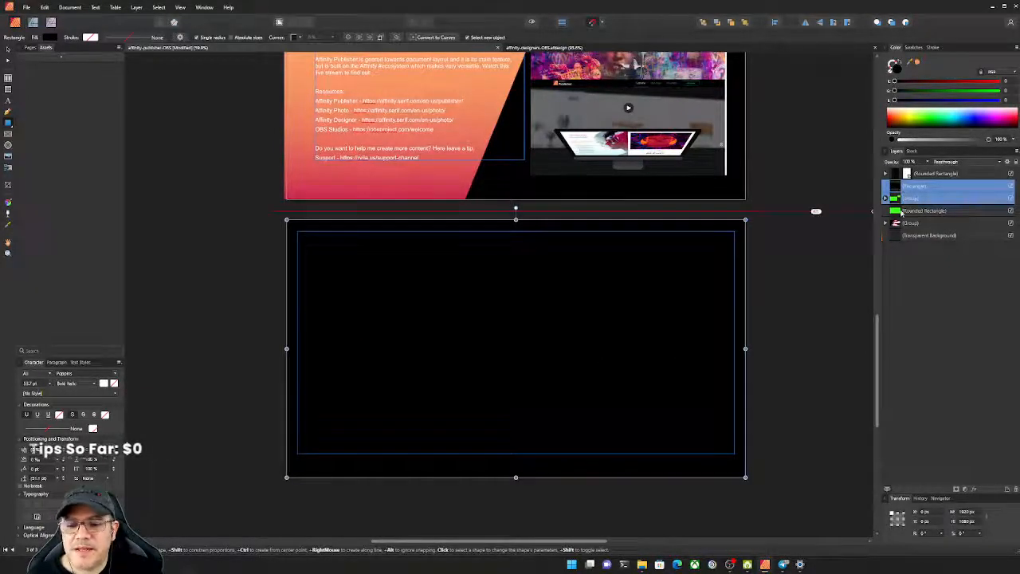
pyautogui.click(902, 210)
pyautogui.click(906, 198)
pyautogui.keyDown('shift'); pyautogui.click(907, 189); pyautogui.keyUp('shift')
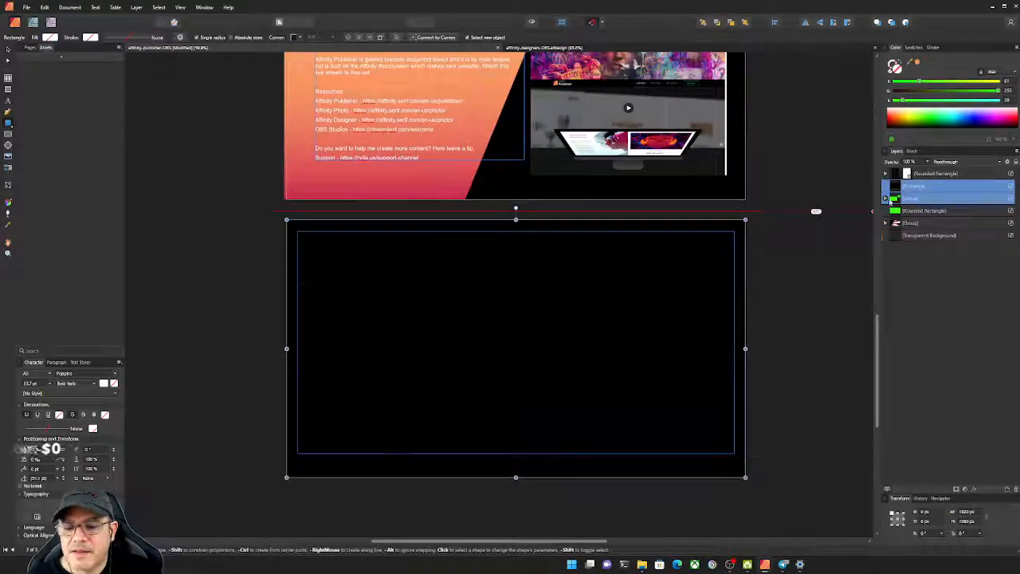
pyautogui.click(895, 201)
pyautogui.moveTo(892, 202)
pyautogui.mouseDown()
pyautogui.moveTo(915, 201)
pyautogui.moveTo(900, 185)
pyautogui.mouseUp()
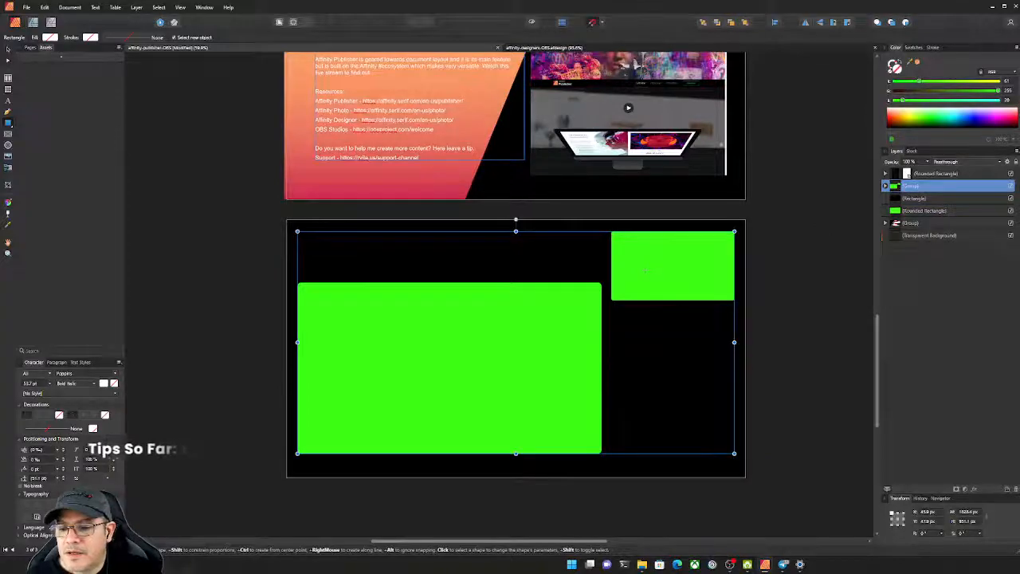
# Change the fill of the Camera and Screen rectangles inside their group to white, then deselect them
pyautogui.click(8, 49)
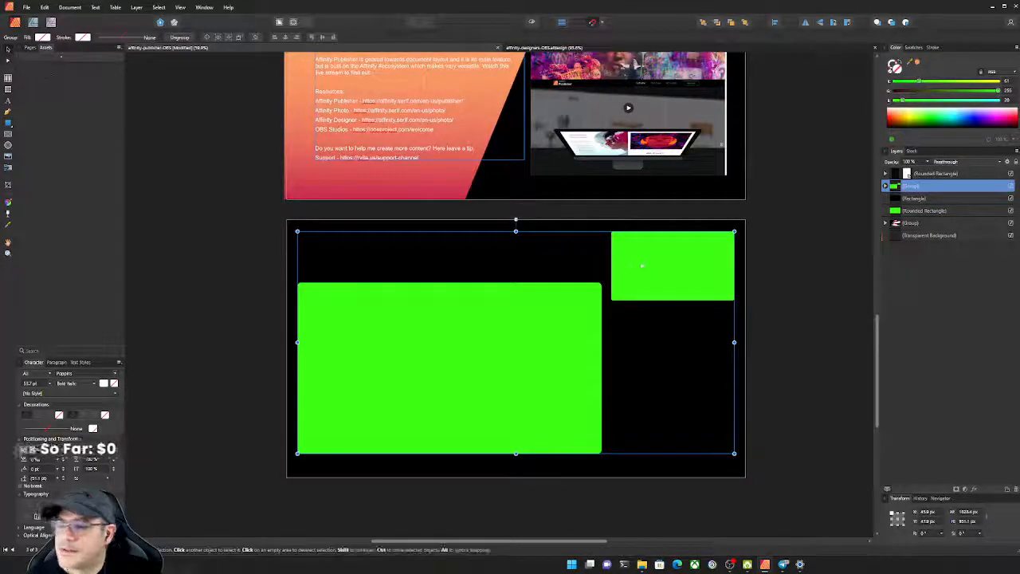
pyautogui.doubleClick(645, 265)
pyautogui.keyDown('shift'); pyautogui.click(550, 349); pyautogui.keyUp('shift')
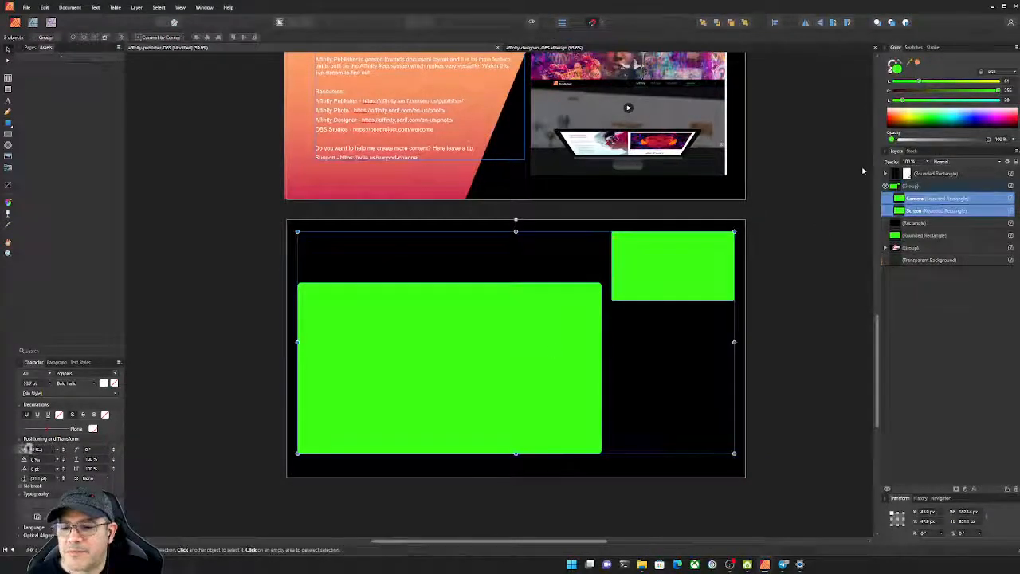
pyautogui.click(941, 110)
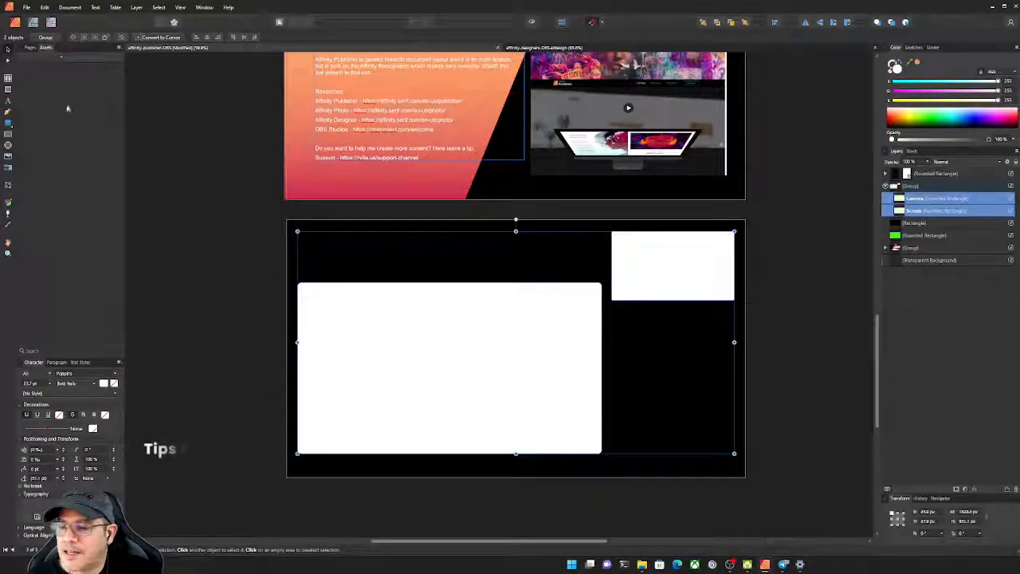
pyautogui.click(132, 136)
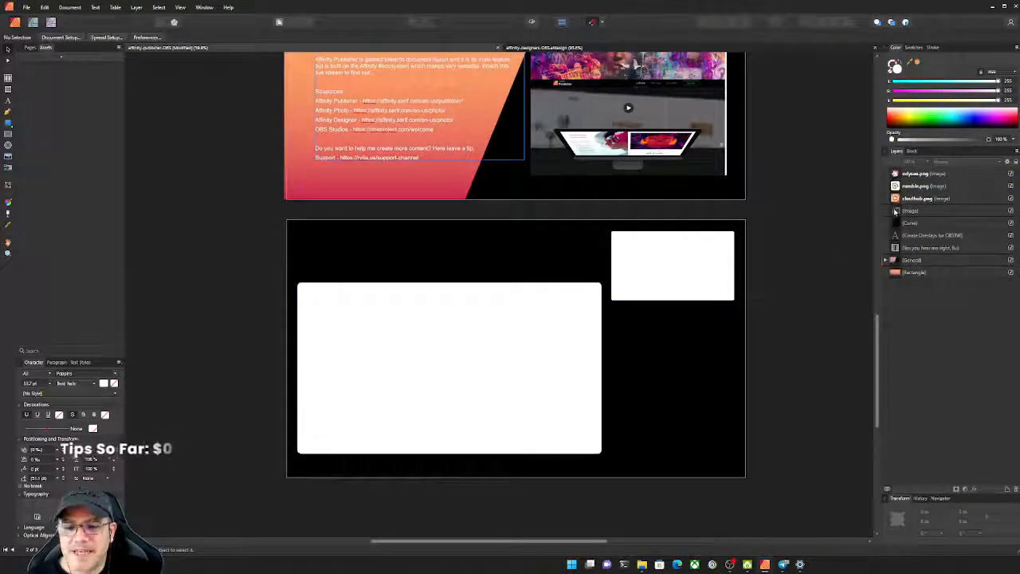
# Group the full-page black rectangle with the white Camera and Screen group
pyautogui.click(705, 244)
pyautogui.click(622, 305)
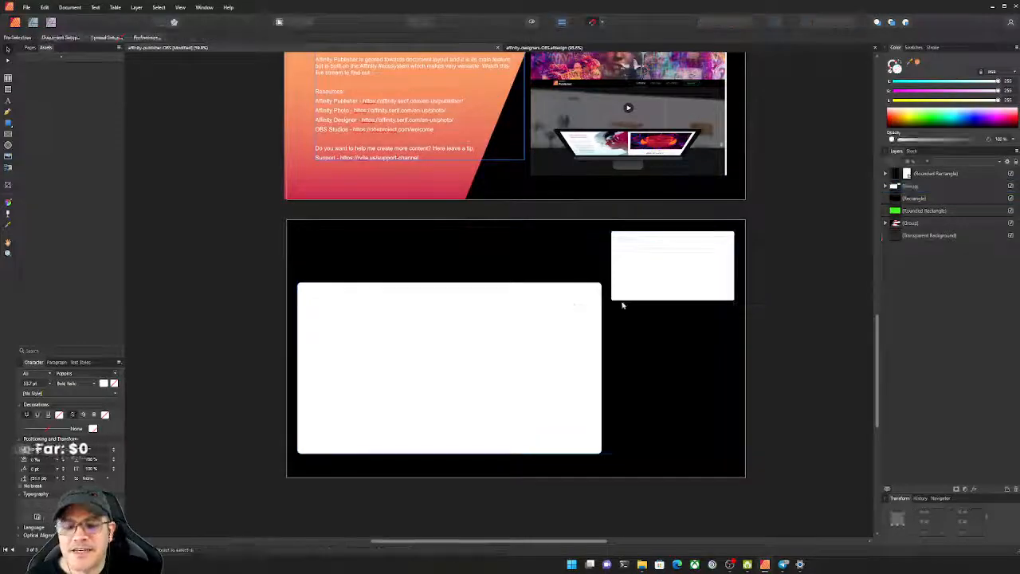
pyautogui.click(585, 305)
pyautogui.click(915, 198)
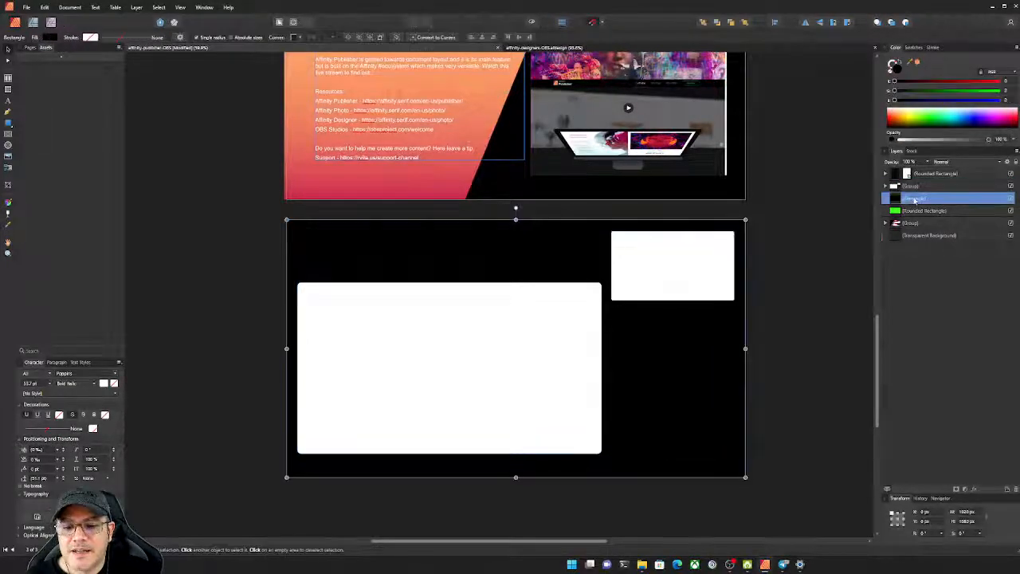
pyautogui.moveTo(914, 198); pyautogui.dragTo(913, 192)
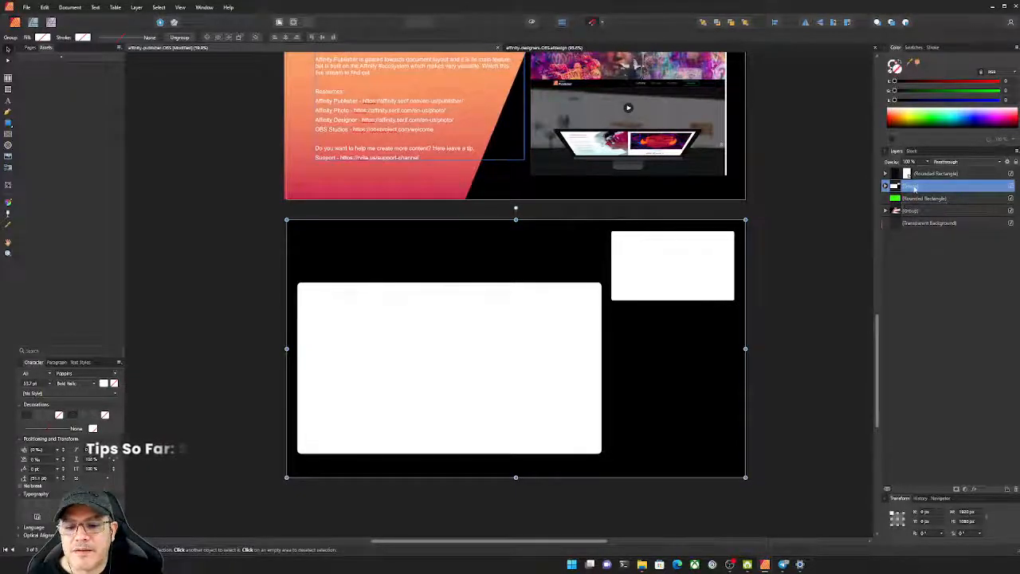
# Move the black-and-white group below the remaining green rounded rectangle and hide that green rectangle
pyautogui.moveTo(912, 186); pyautogui.dragTo(913, 206)
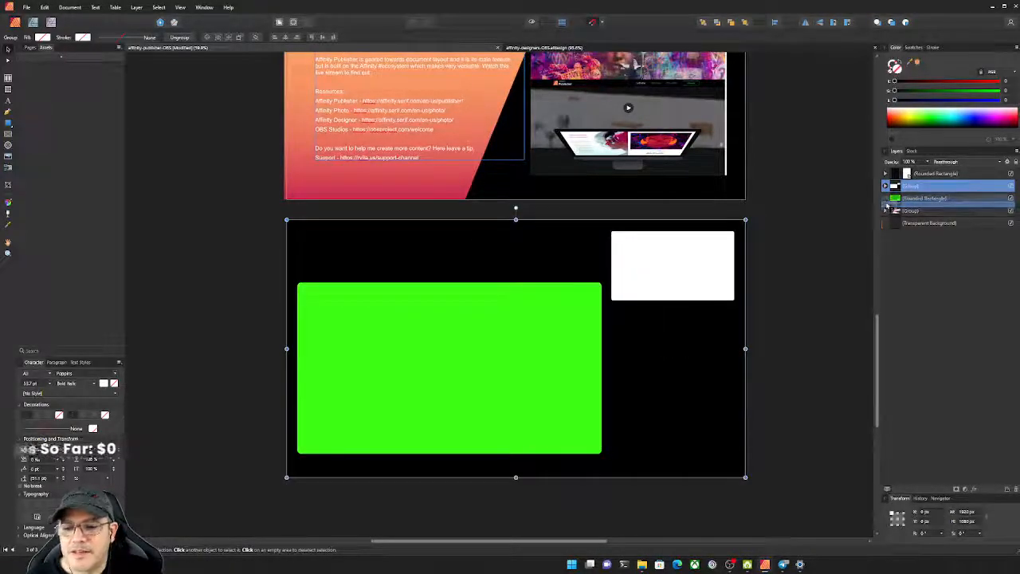
pyautogui.moveTo(939, 197); pyautogui.dragTo(933, 210)
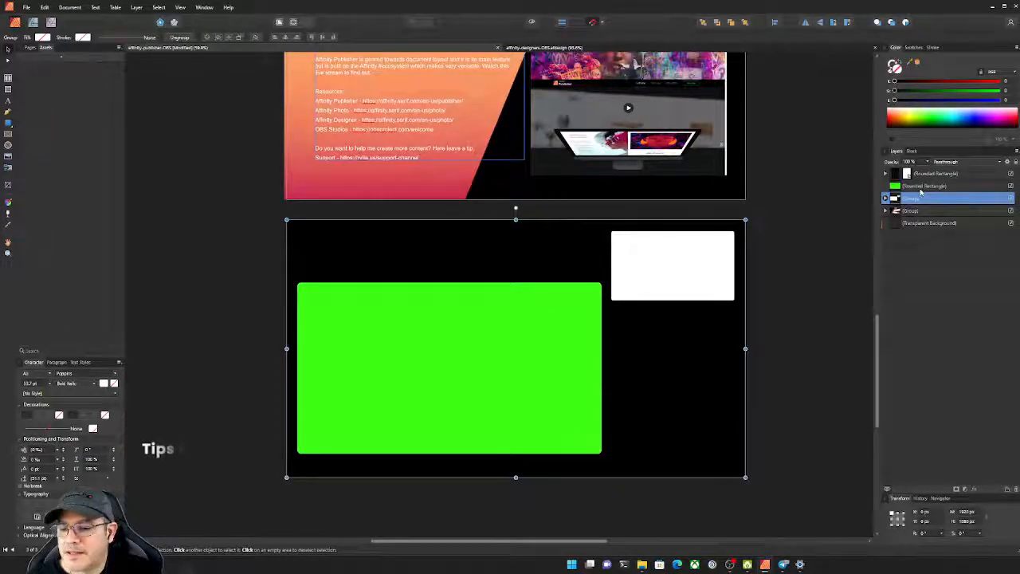
pyautogui.click(922, 187)
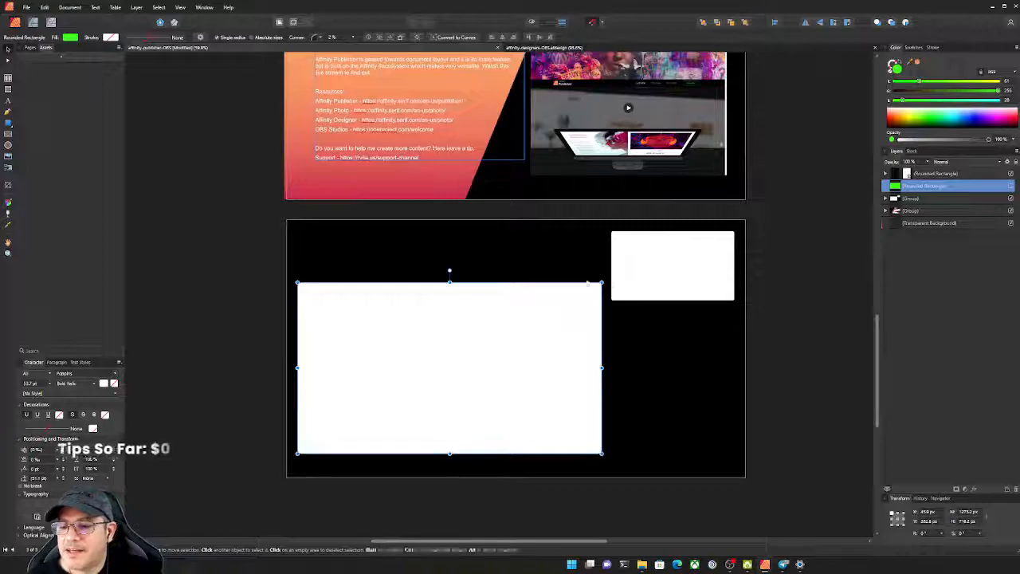
# Apply the black-and-white group as a mask on the background group and expand that group's layers
pyautogui.click(897, 202)
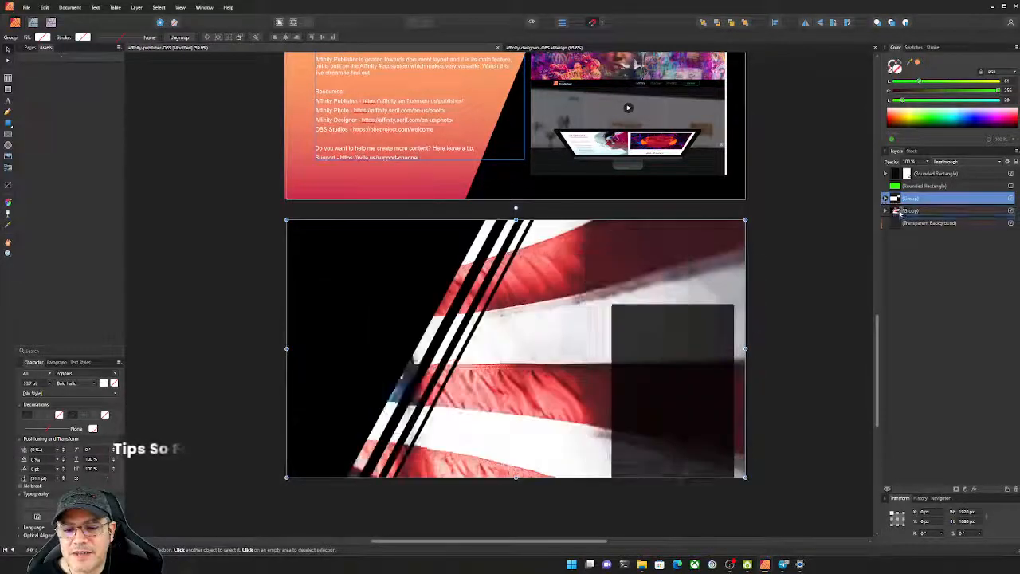
pyautogui.moveTo(898, 211); pyautogui.dragTo(900, 212)
pyautogui.click(886, 199)
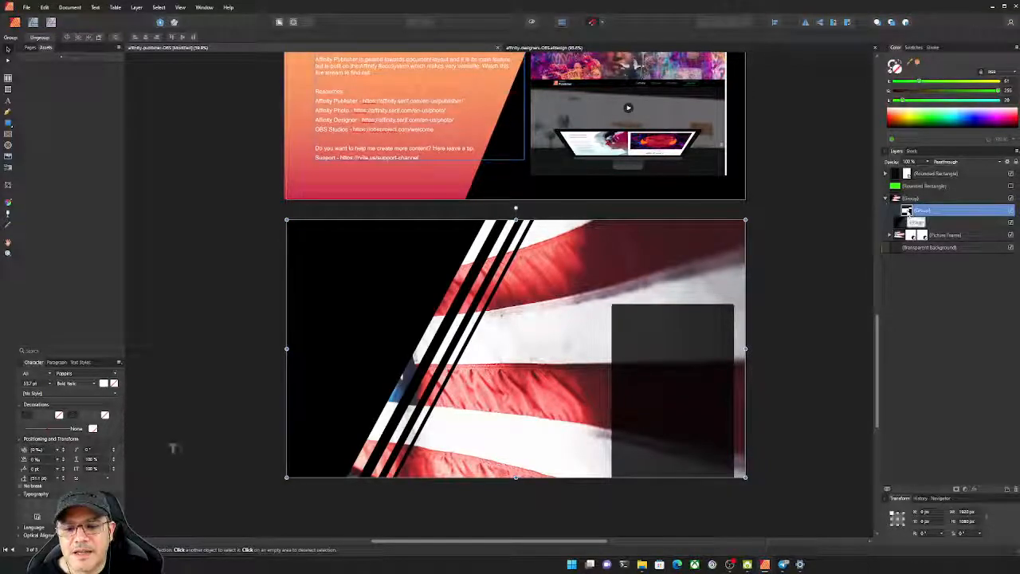
# Try editing the mask nested in the background group and check the layer options for both groups
pyautogui.rightClick(907, 211)
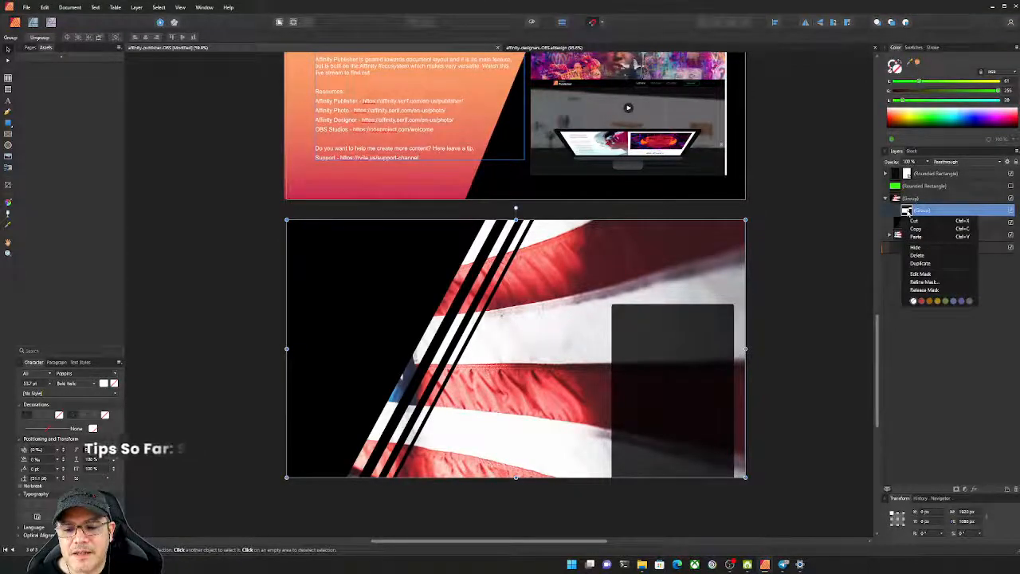
pyautogui.click(918, 275)
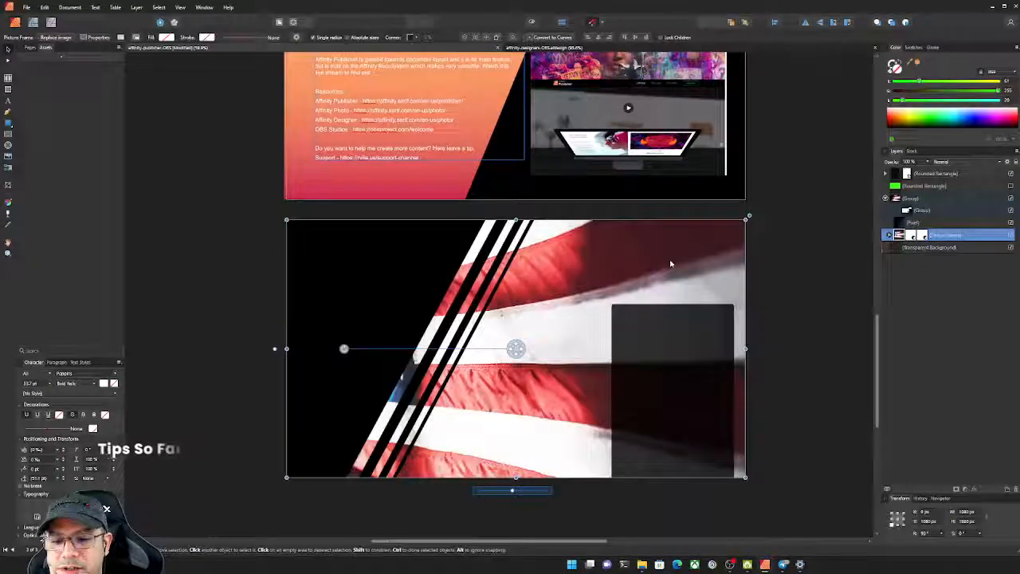
pyautogui.click(910, 211)
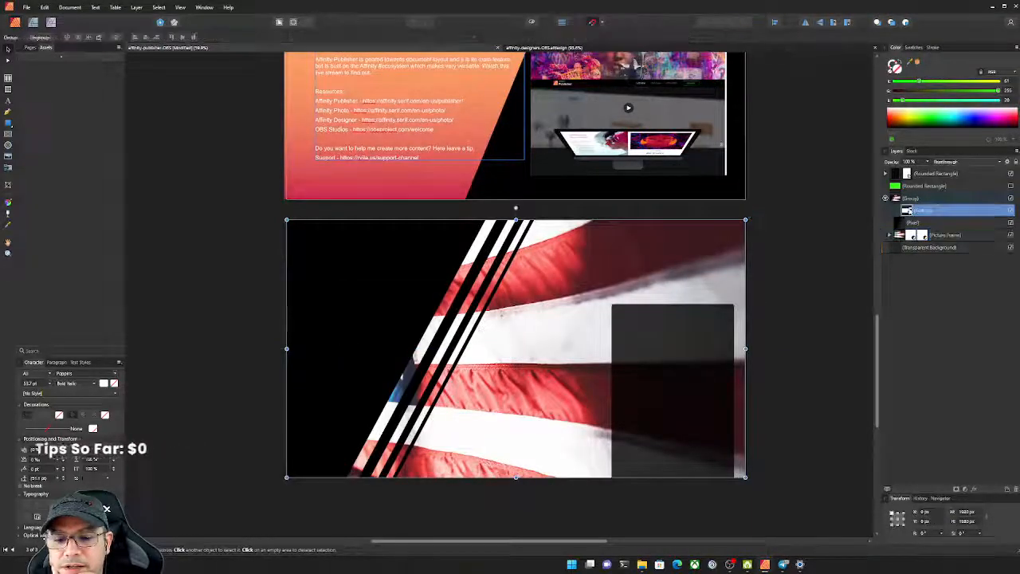
pyautogui.rightClick(918, 212)
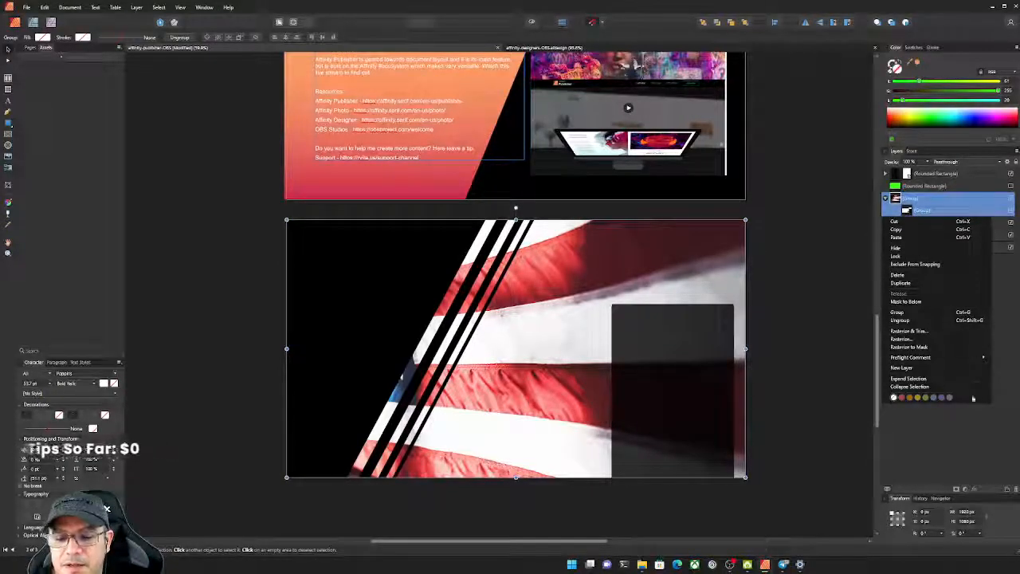
pyautogui.click(961, 429)
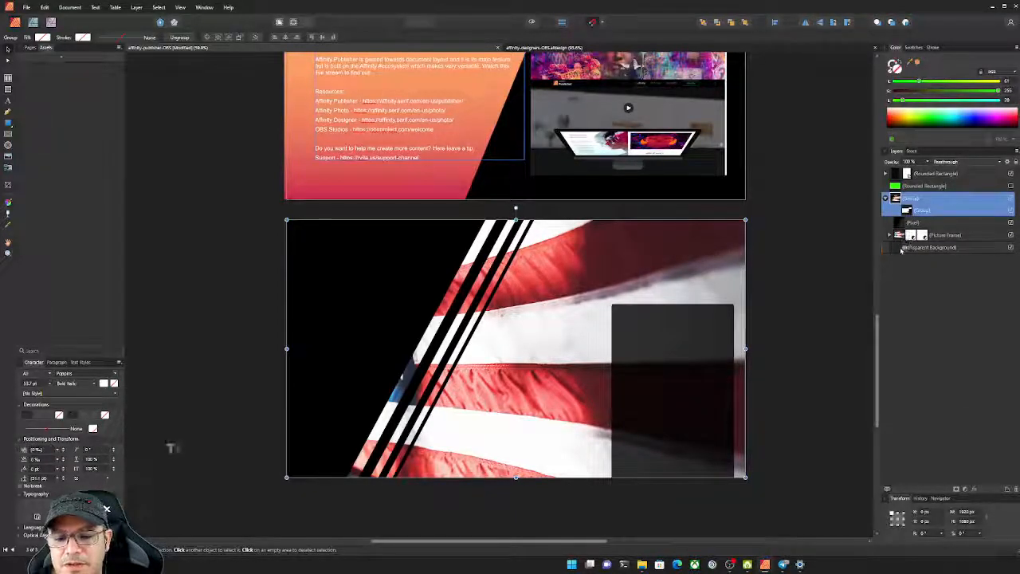
pyautogui.keyDown('alt'); pyautogui.click(896, 198); pyautogui.keyUp('alt')
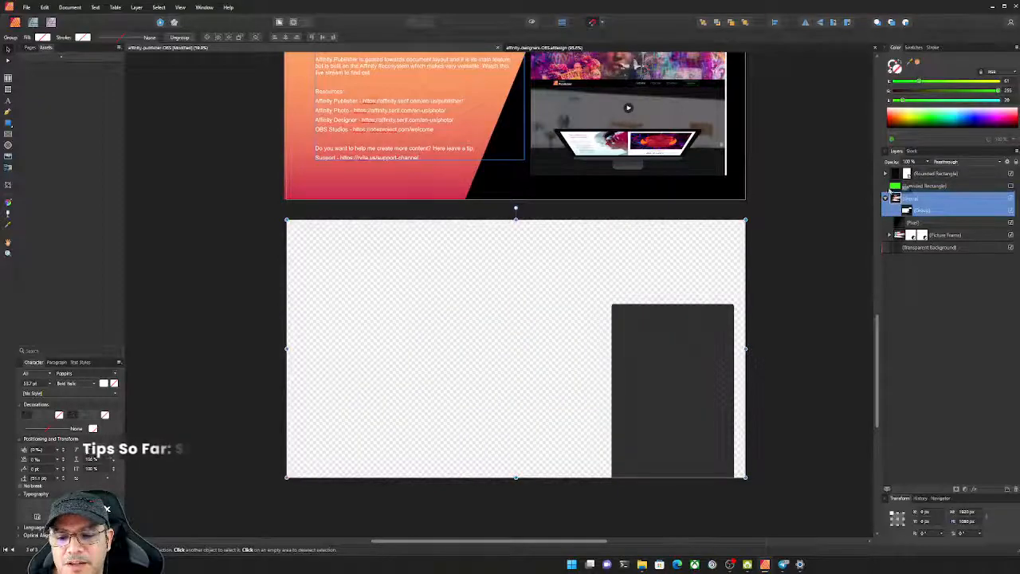
pyautogui.moveTo(897, 199); pyautogui.dragTo(907, 181)
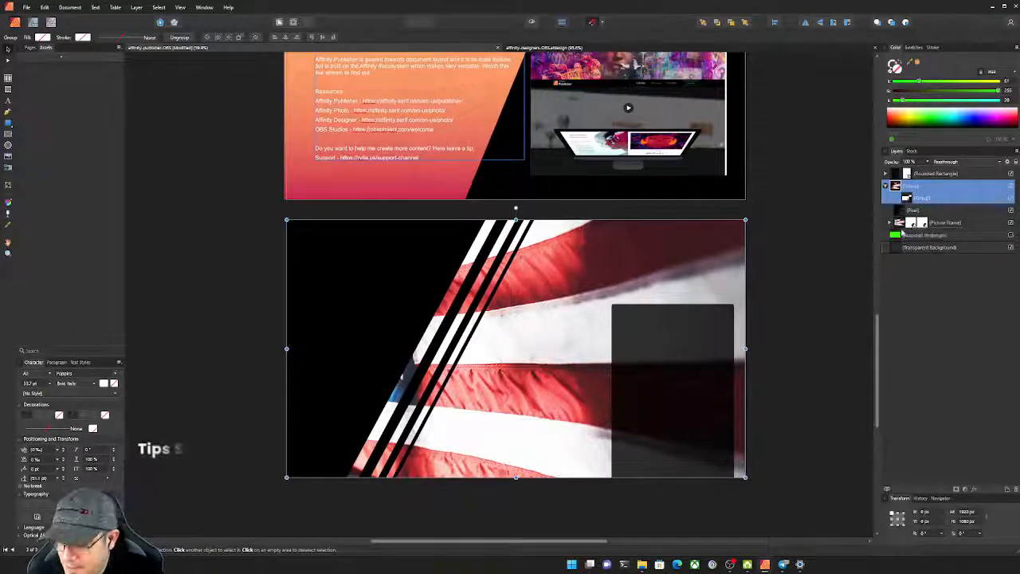
pyautogui.hotkey('ctrl', 'z')
# Move the black-and-white group out of the background group to below it and check the background group's layer options
pyautogui.moveTo(906, 212)
pyautogui.mouseDown()
pyautogui.moveTo(903, 196)
pyautogui.moveTo(922, 201)
pyautogui.moveTo(917, 216)
pyautogui.moveTo(888, 221)
pyautogui.mouseUp()
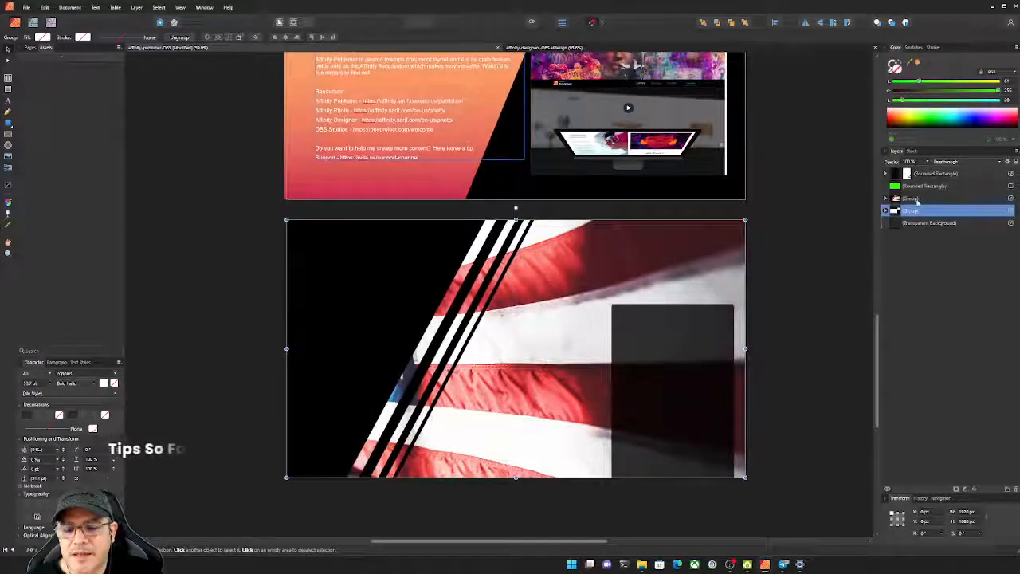
pyautogui.rightClick(926, 200)
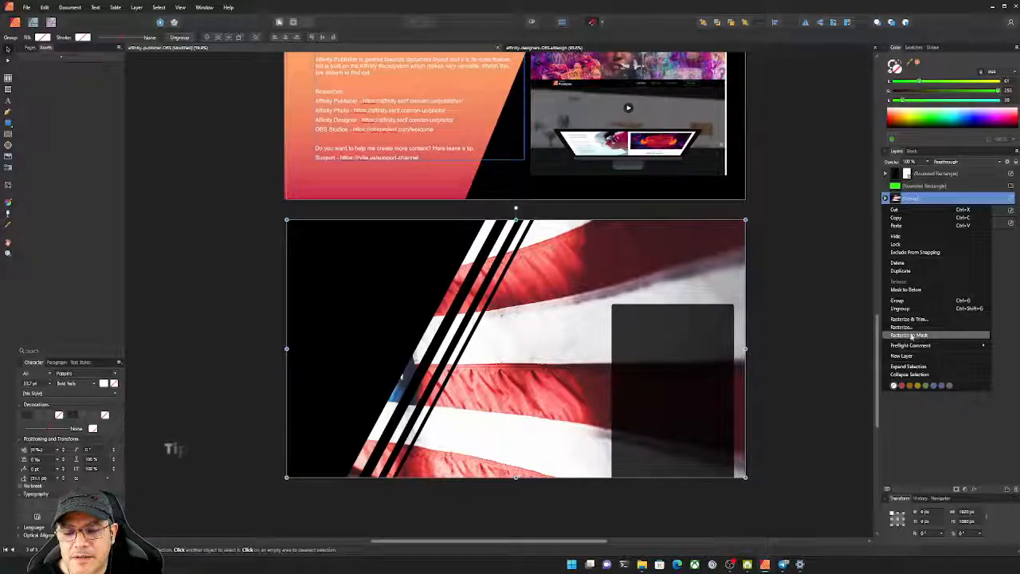
pyautogui.rightClick(928, 200)
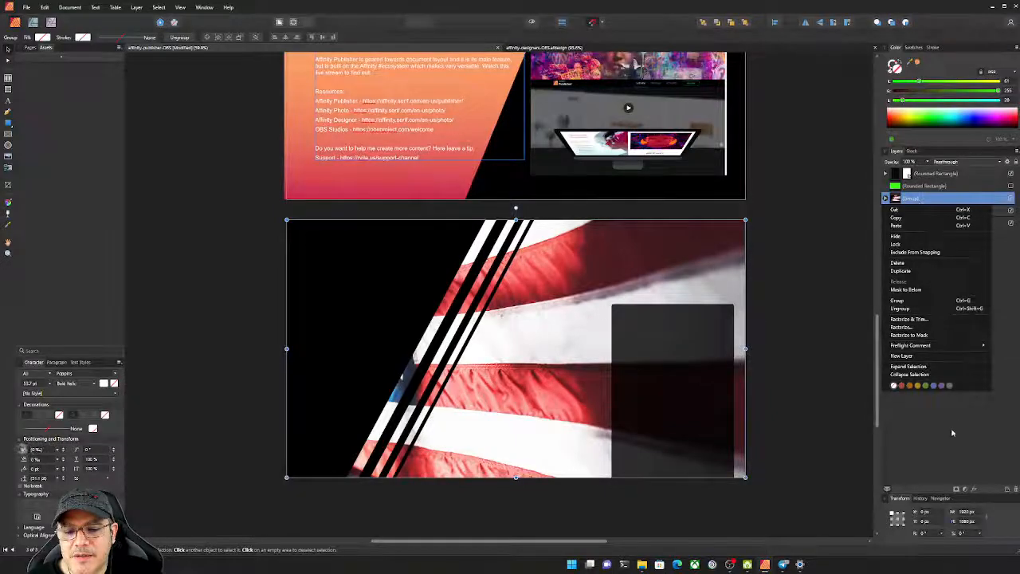
pyautogui.click(951, 433)
# Nest the black-and-white group in the background group and apply it as that group's mask
pyautogui.moveTo(895, 211); pyautogui.dragTo(901, 204)
pyautogui.click(884, 198)
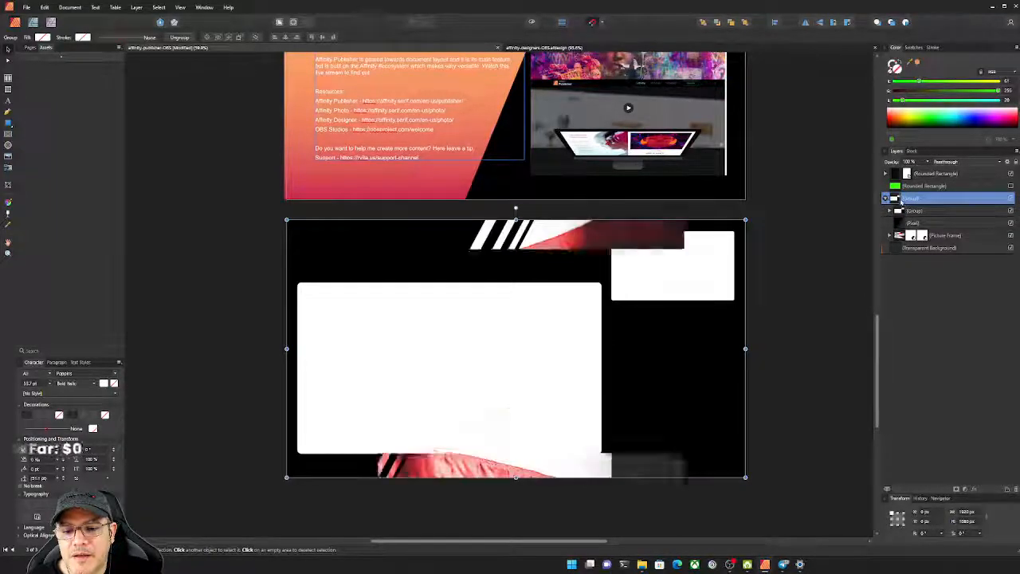
pyautogui.moveTo(904, 207); pyautogui.dragTo(915, 209)
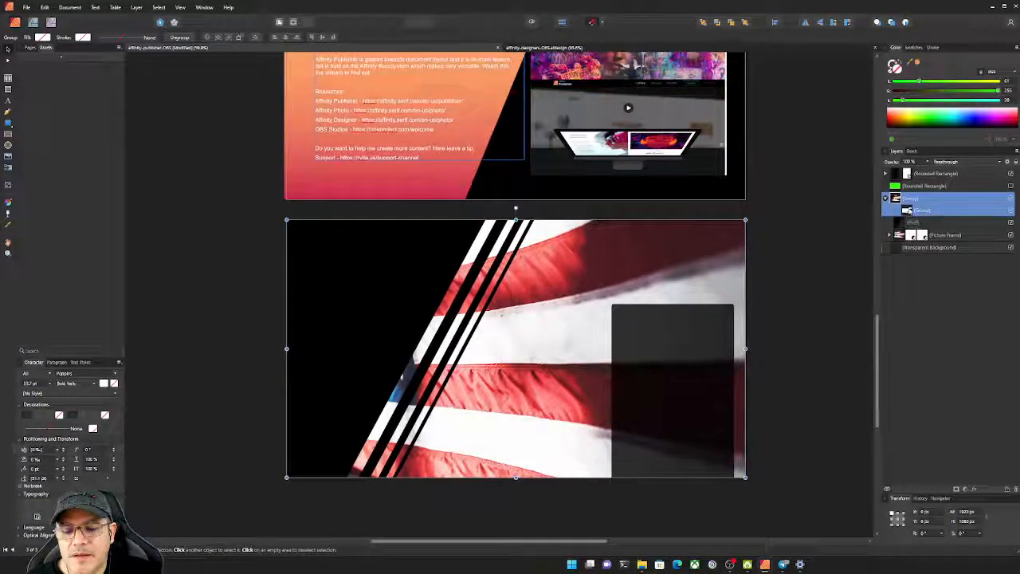
# Check the layer options of the mask nested in the background group and open its name for editing
pyautogui.rightClick(907, 211)
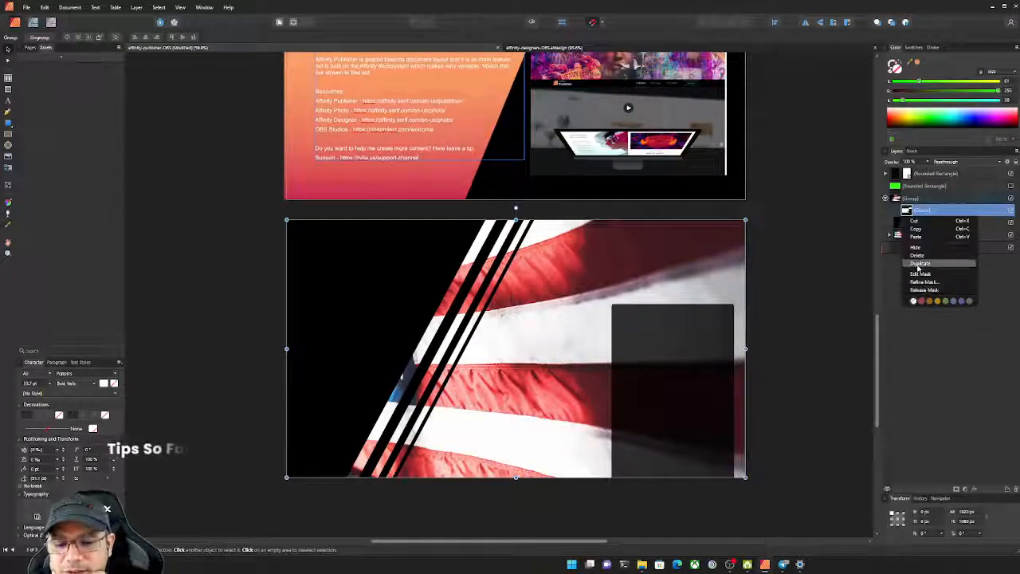
pyautogui.click(909, 211)
pyautogui.doubleClick(921, 210)
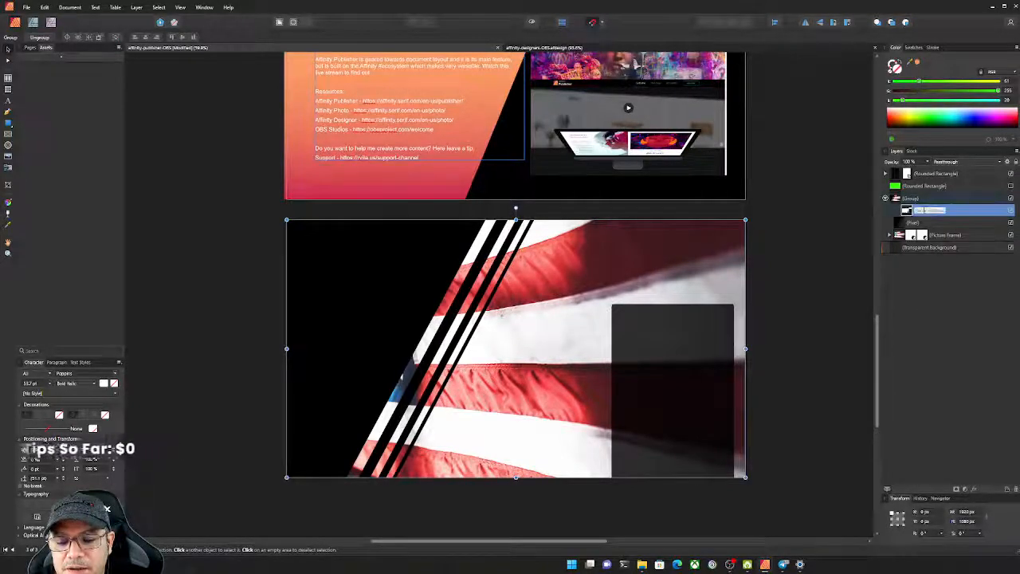
pyautogui.click(950, 214)
# Try Mask to Below on the background group over the transparent background, and undo it
pyautogui.rightClick(927, 200)
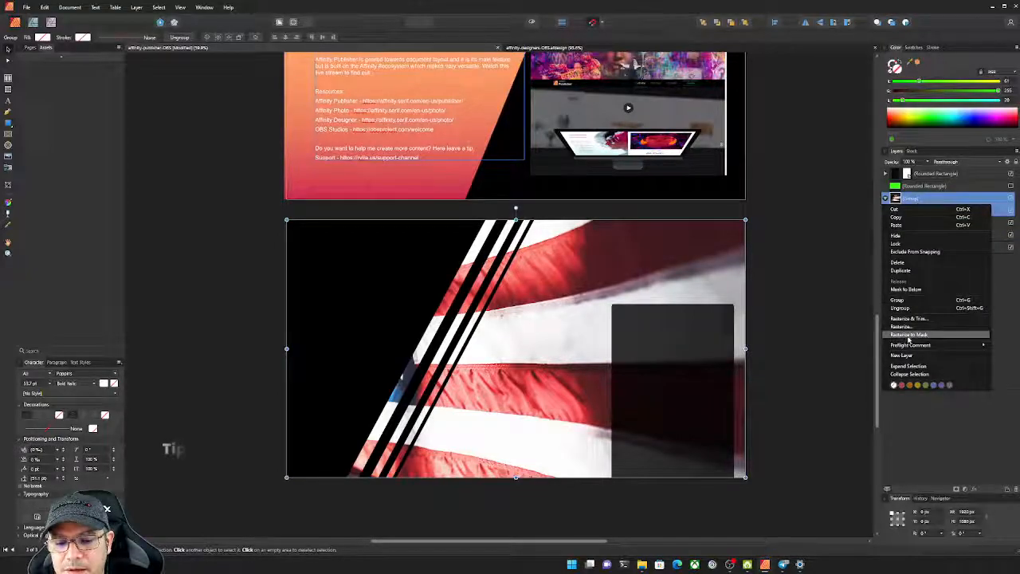
pyautogui.click(906, 291)
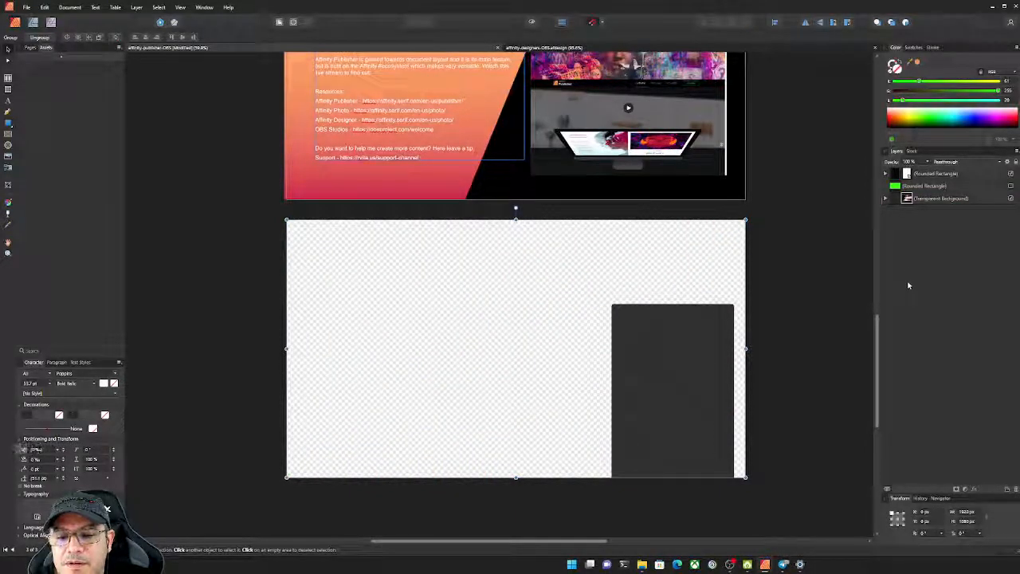
pyautogui.click(901, 200)
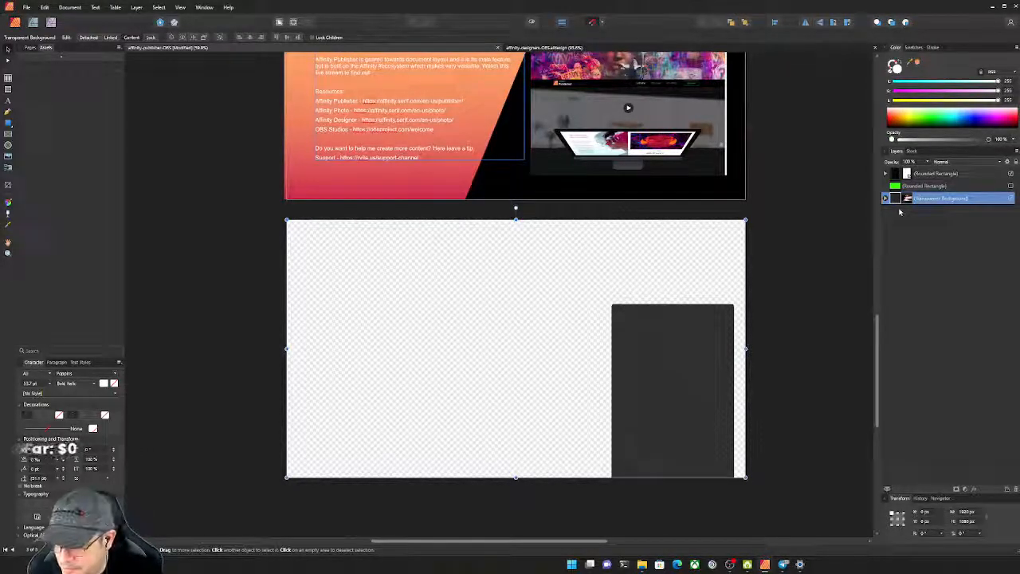
pyautogui.hotkey('ctrl', 'z')
pyautogui.hotkey('ctrl', 'z')
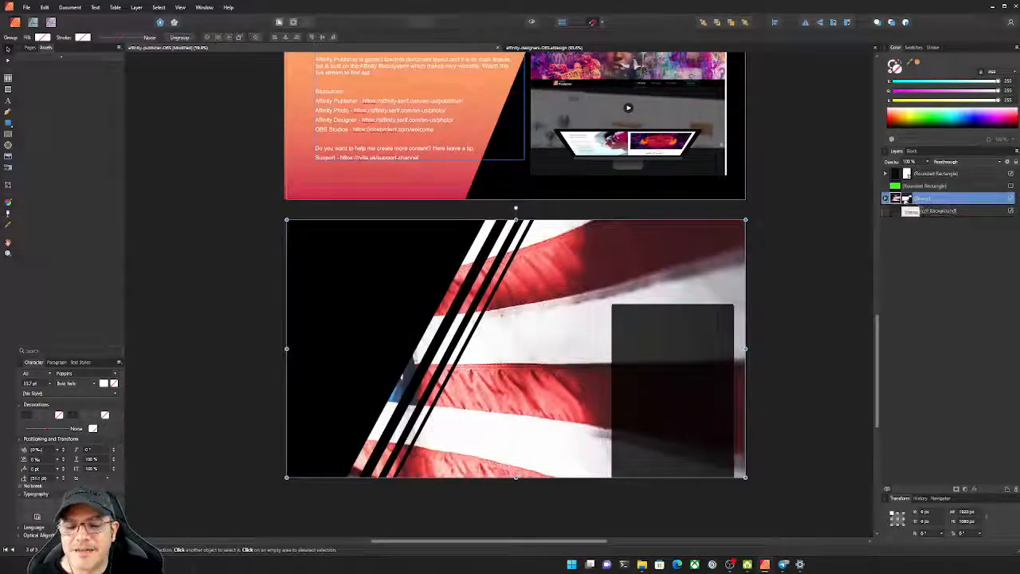
# Take the black-and-white mask group out of the background group and place it directly above that group
pyautogui.click(885, 197)
pyautogui.click(907, 210)
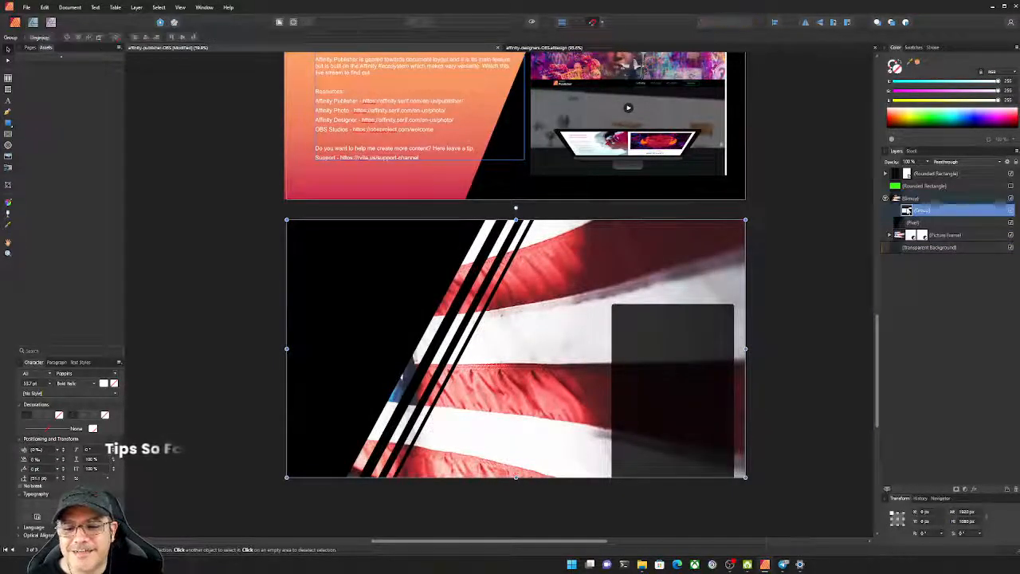
pyautogui.moveTo(907, 210); pyautogui.dragTo(894, 197)
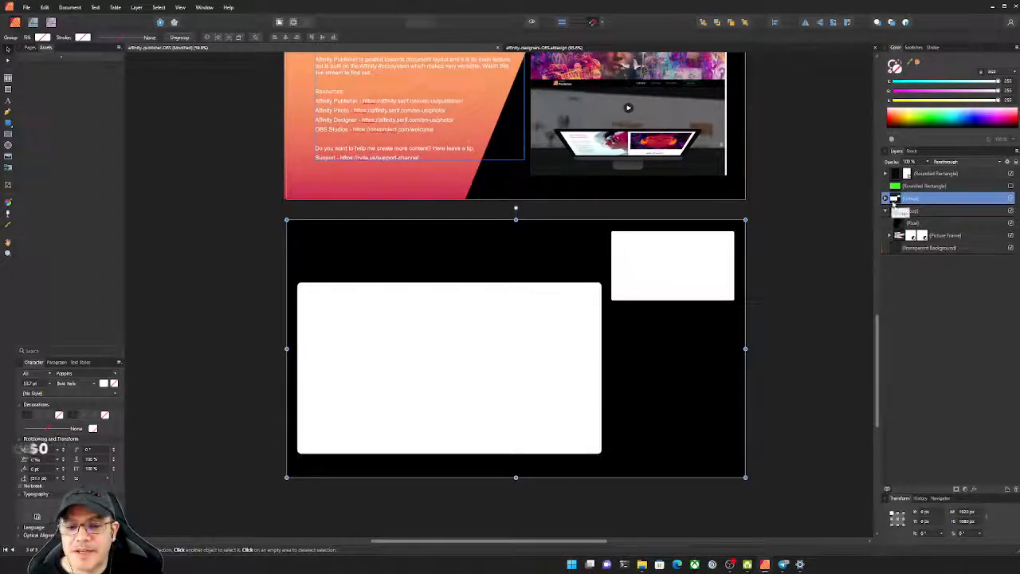
pyautogui.doubleClick(895, 200)
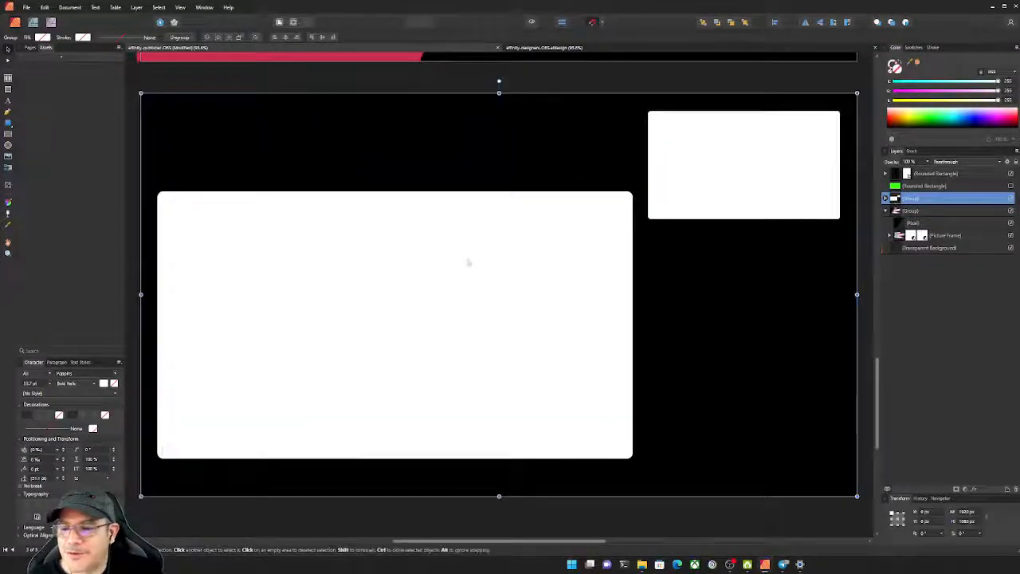
# Move the white Camera and Screen group into the background group and delete the leftover group with the black rectangle
pyautogui.doubleClick(544, 219)
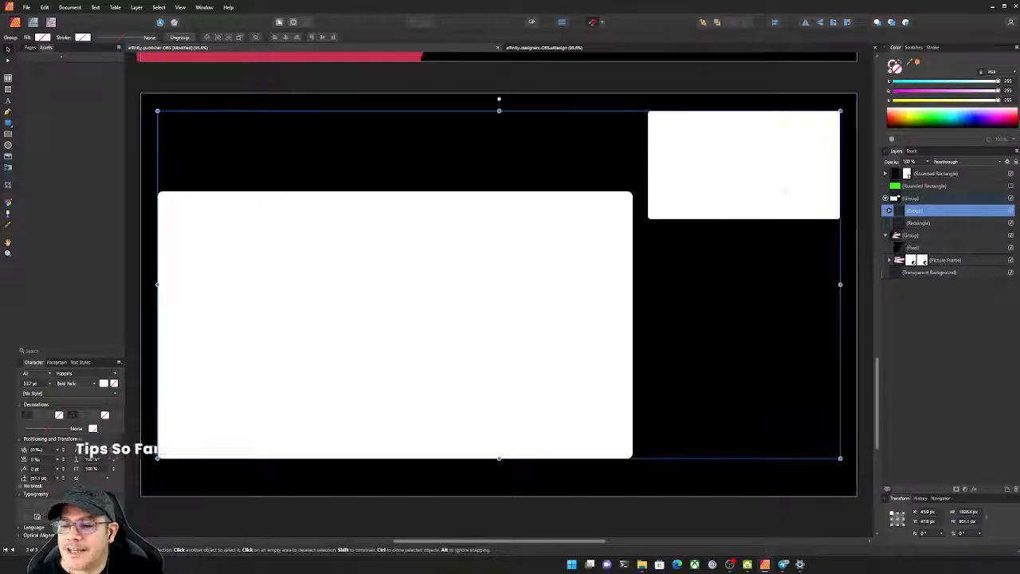
pyautogui.moveTo(898, 212); pyautogui.dragTo(899, 242)
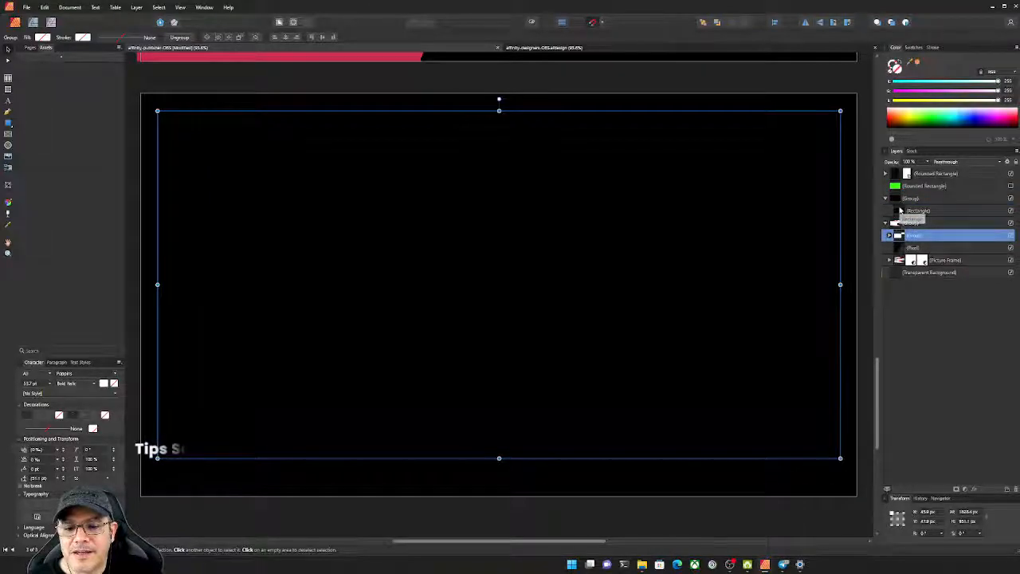
pyautogui.click(908, 210)
pyautogui.click(884, 198)
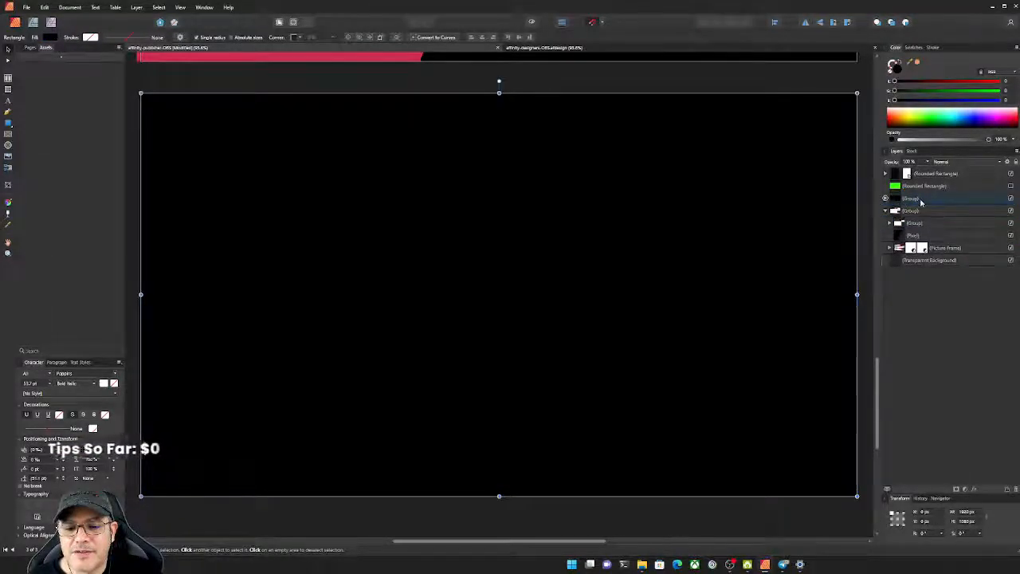
pyautogui.click(920, 200)
pyautogui.press('Delete')
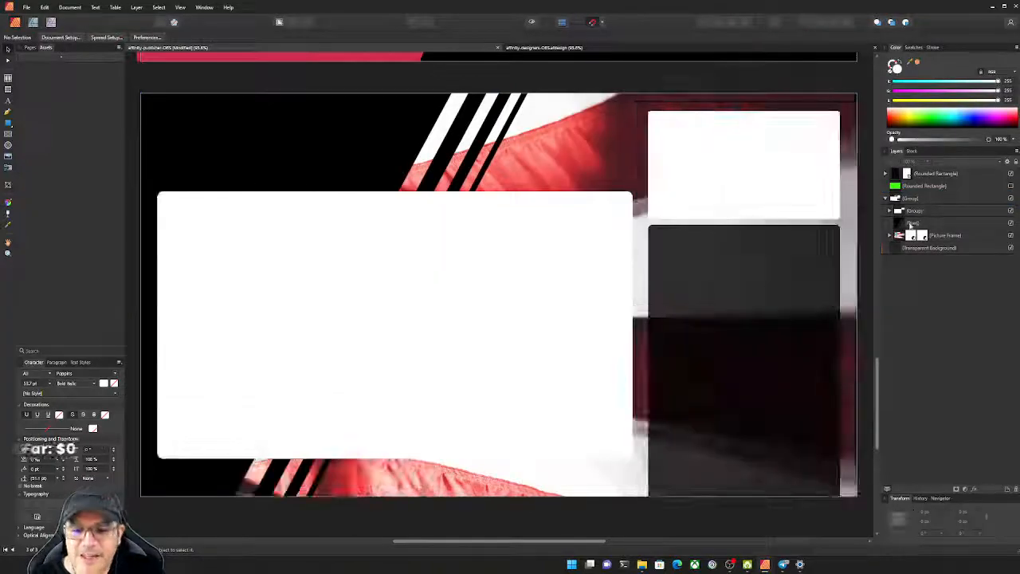
# Fill the white Camera and Screen group with green, RGB 57, 255, 20, and deselect it
pyautogui.doubleClick(685, 191)
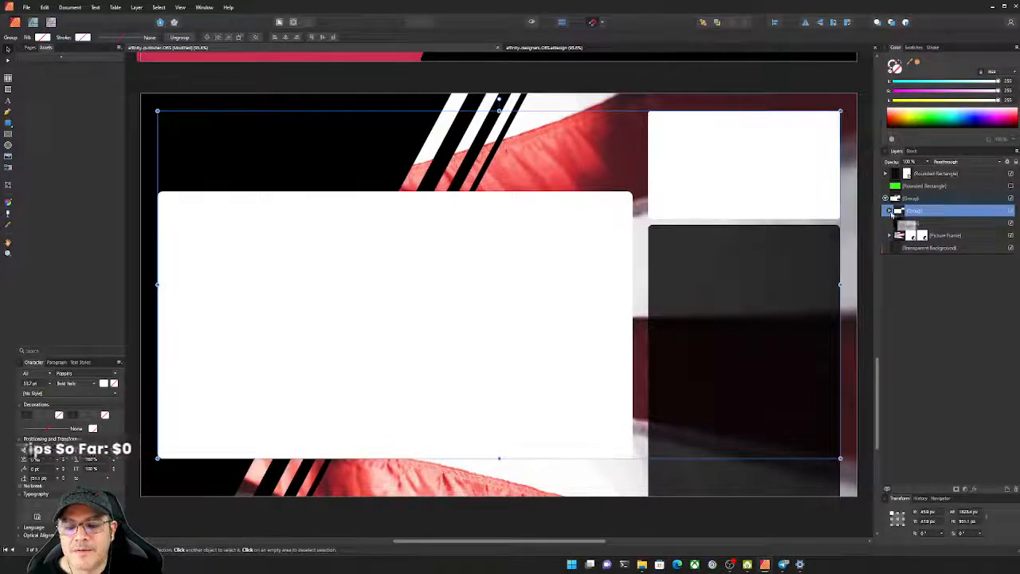
pyautogui.moveTo(925, 121); pyautogui.dragTo(928, 119)
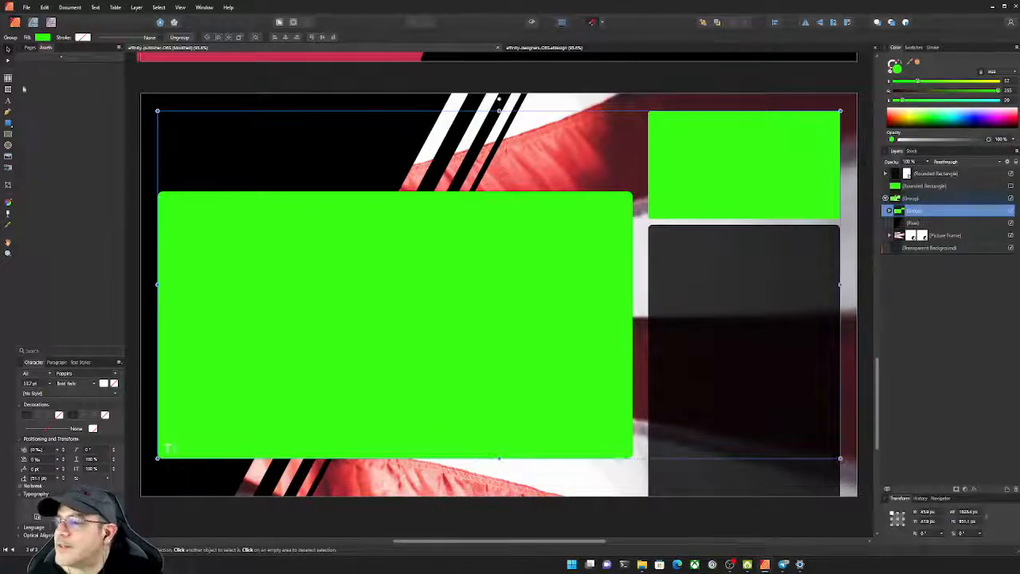
pyautogui.click(8, 61)
pyautogui.click(378, 79)
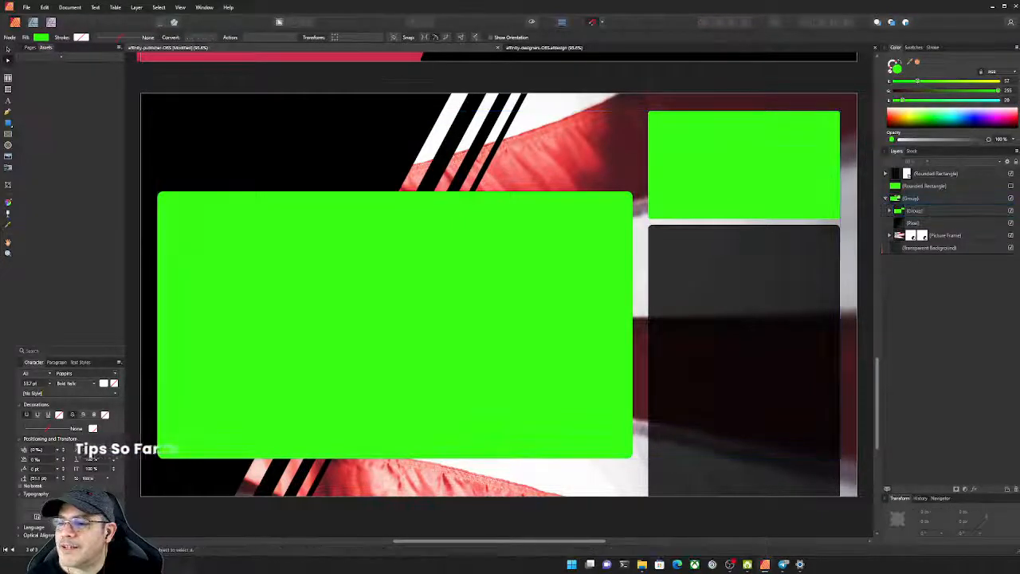
# Set the blend mode of the black pixel layer inside the background group to Linear Light
pyautogui.scroll(-3, 509, 184)
pyautogui.moveTo(509, 185); pyautogui.dragTo(573, 228)
pyautogui.click(511, 216)
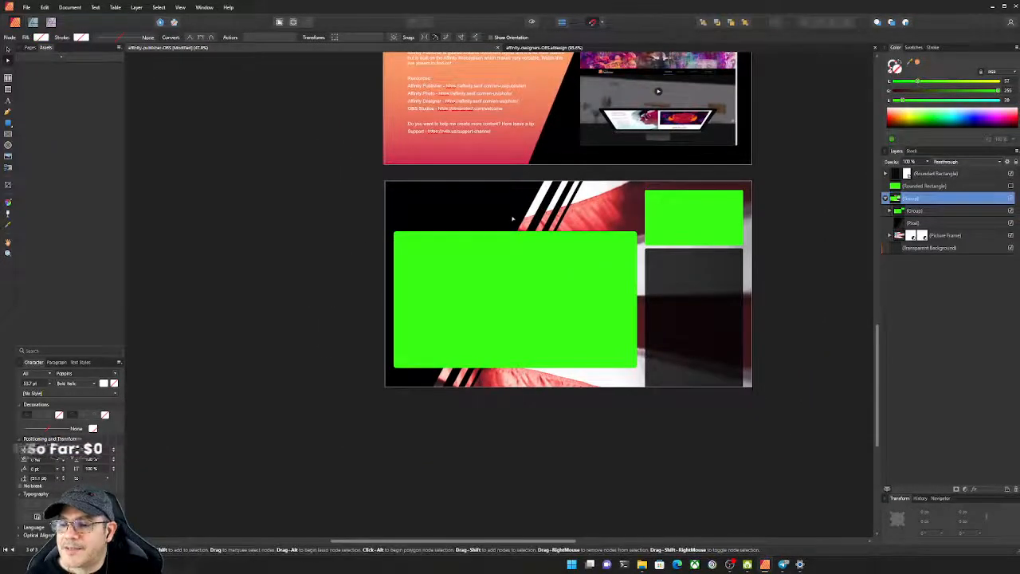
pyautogui.doubleClick(520, 215)
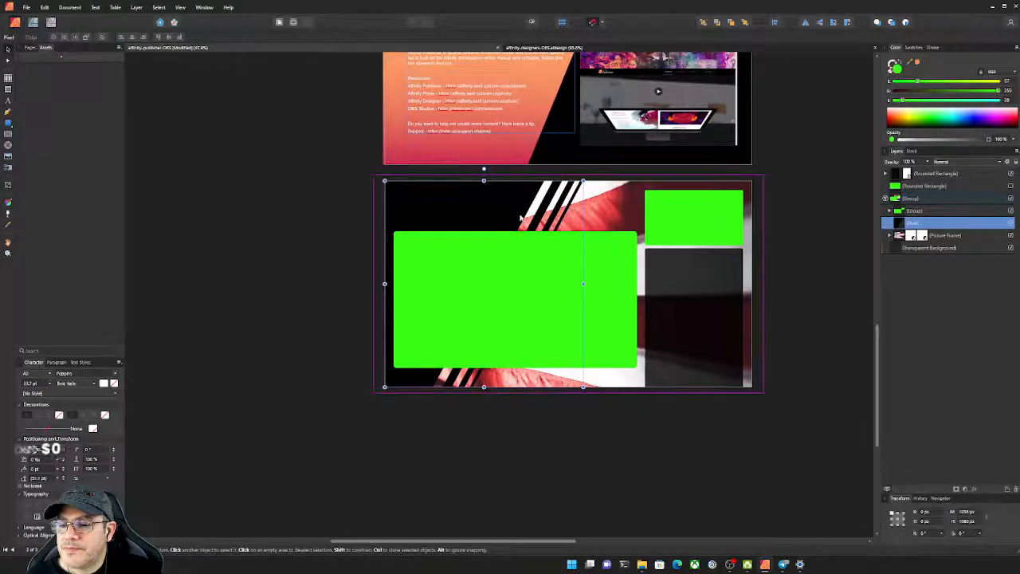
pyautogui.click(960, 164)
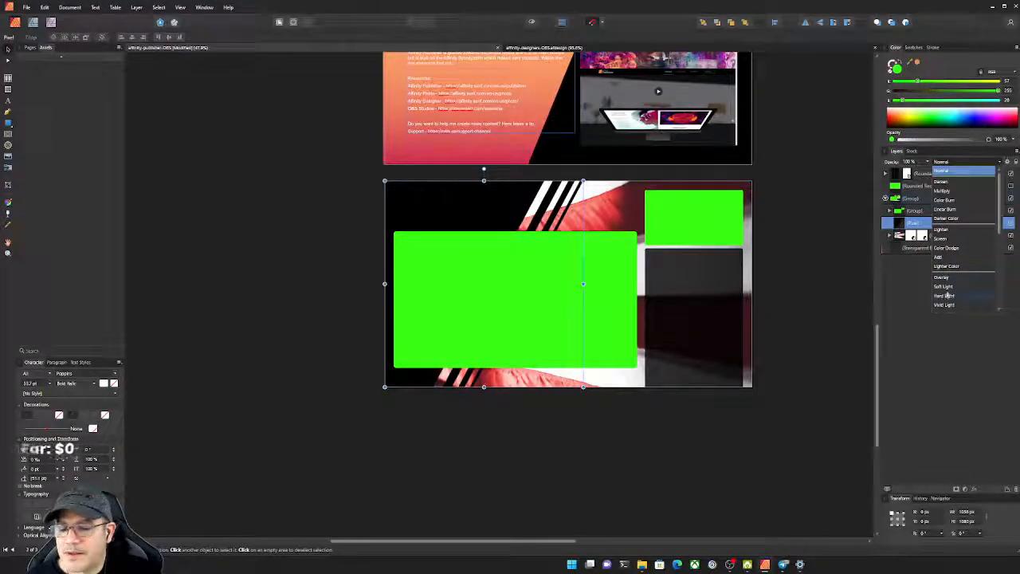
pyautogui.scroll(-3, 945, 292)
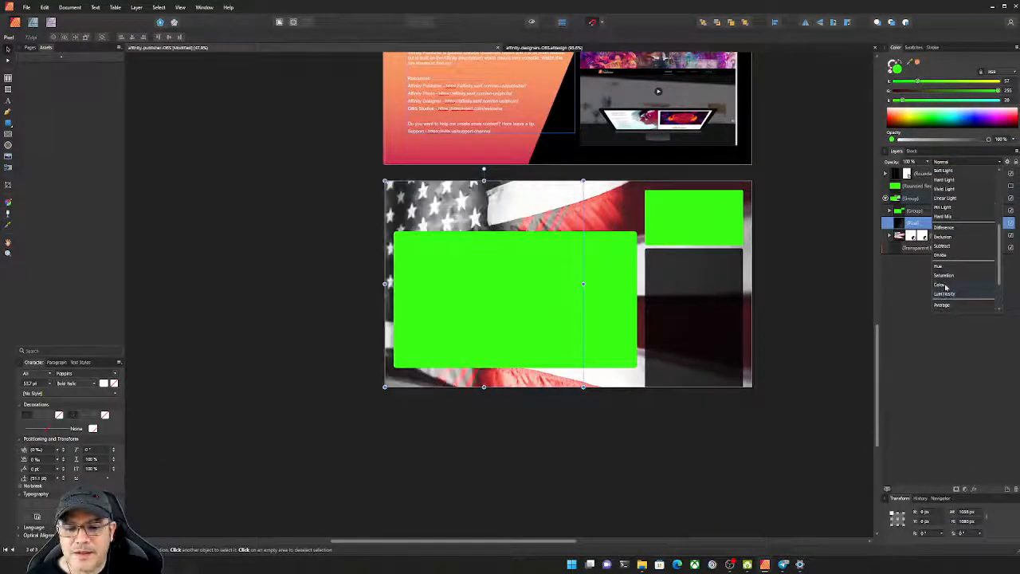
pyautogui.scroll(-2, 945, 287)
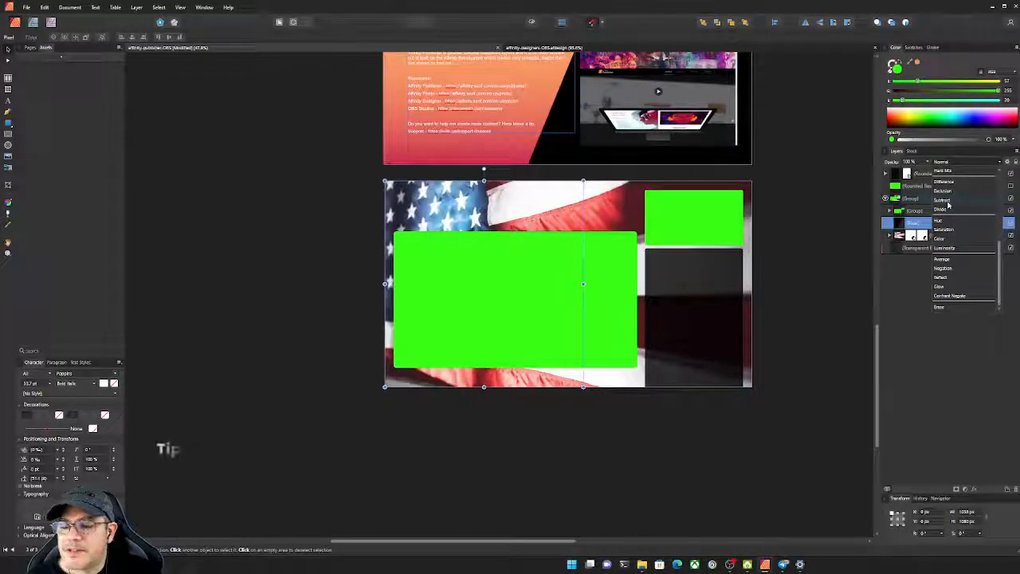
pyautogui.scroll(1, 950, 211)
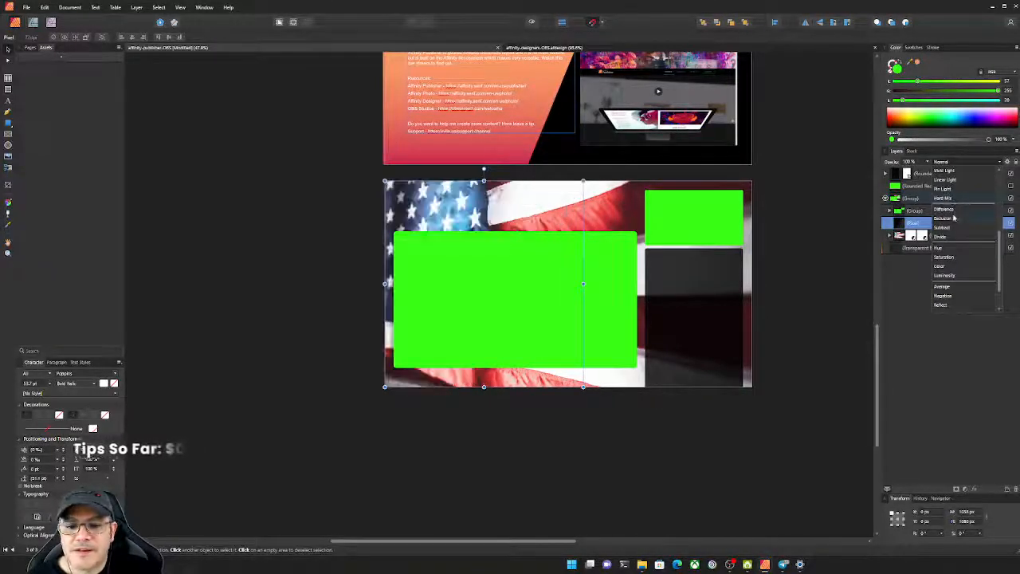
pyautogui.scroll(1, 947, 199)
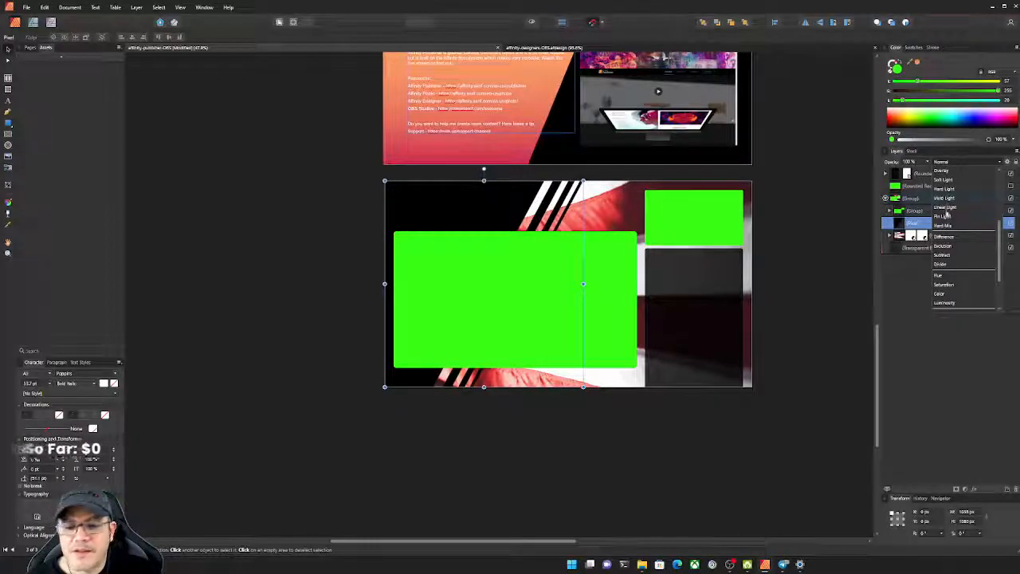
pyautogui.click(948, 207)
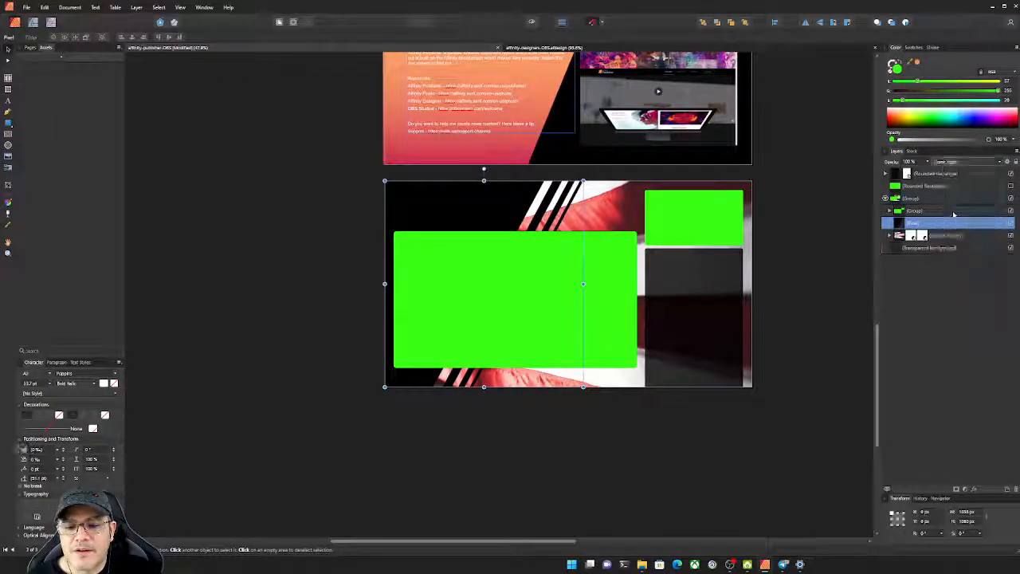
# Set the background group's blend mode to Normal and reselect the pixel layer inside it
pyautogui.doubleClick(924, 223)
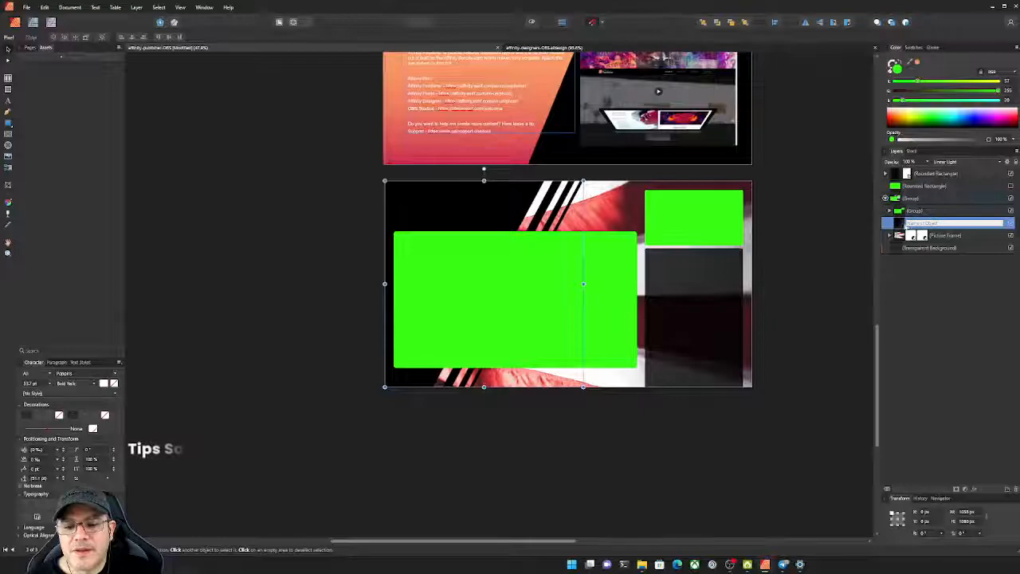
pyautogui.click(916, 198)
pyautogui.click(952, 162)
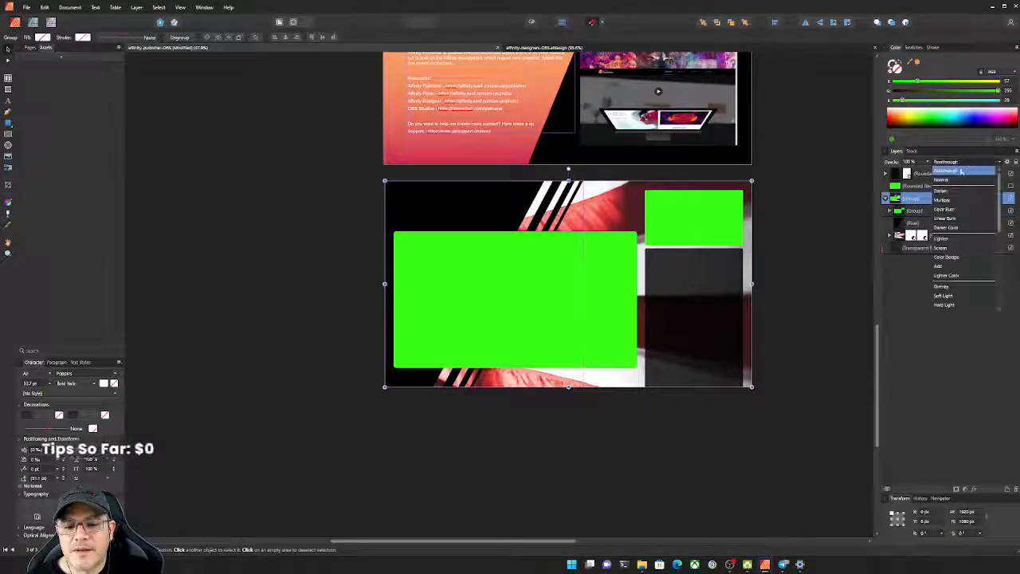
pyautogui.click(944, 179)
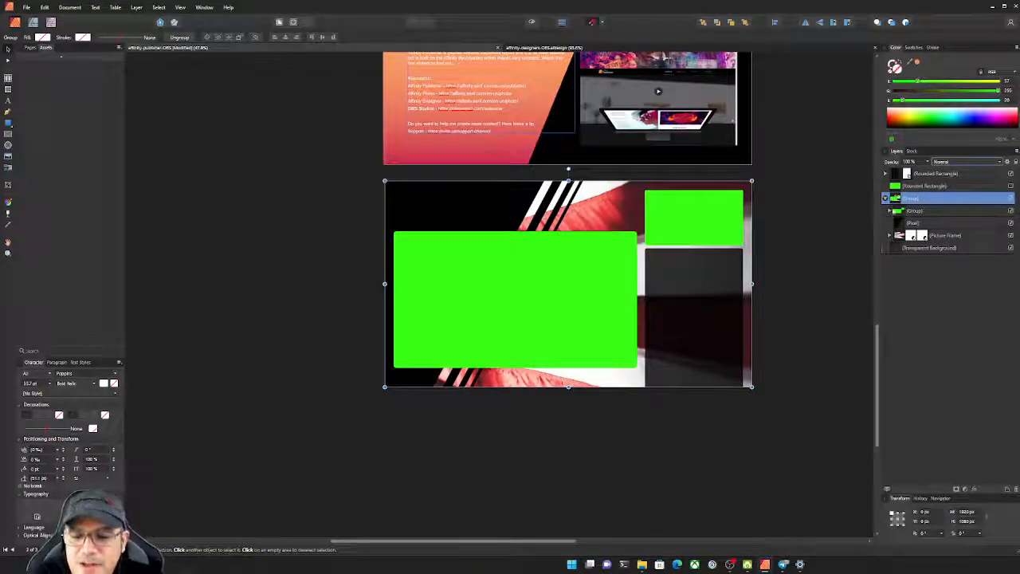
pyautogui.click(912, 222)
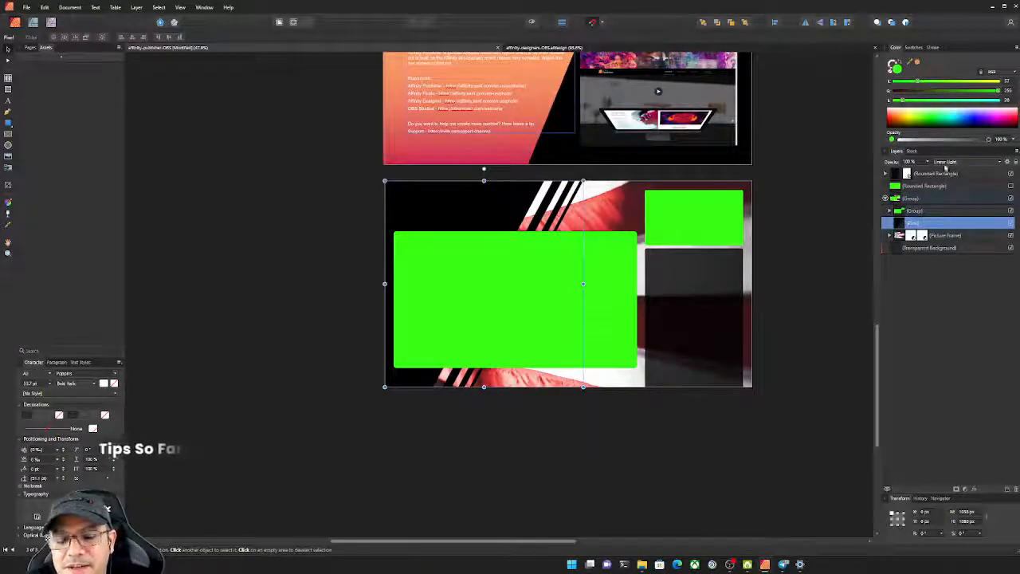
# Try the Darker Color blend mode on the black pixel layer inside the background group and expand the picture frame layer
pyautogui.click(951, 162)
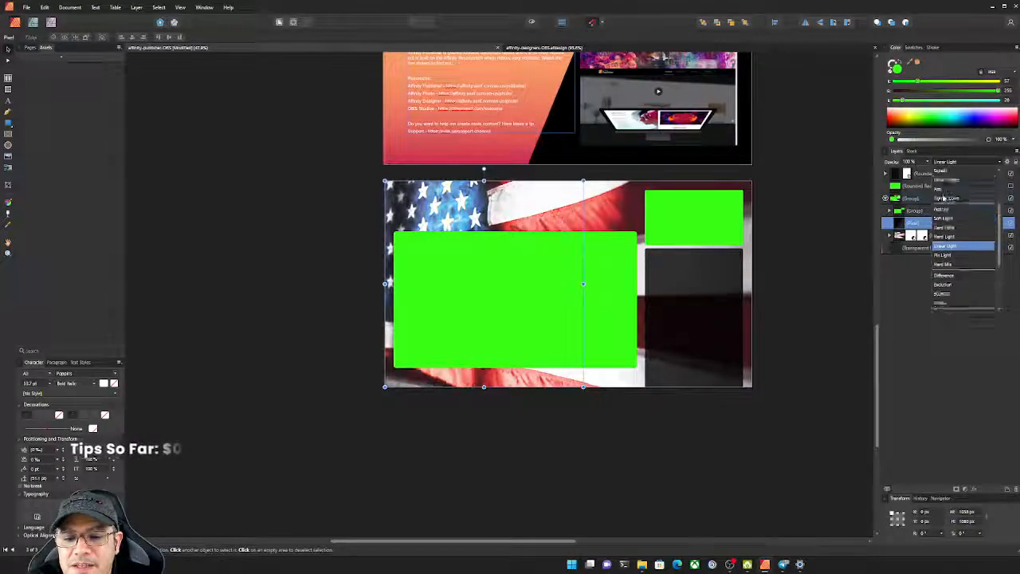
pyautogui.scroll(2, 946, 199)
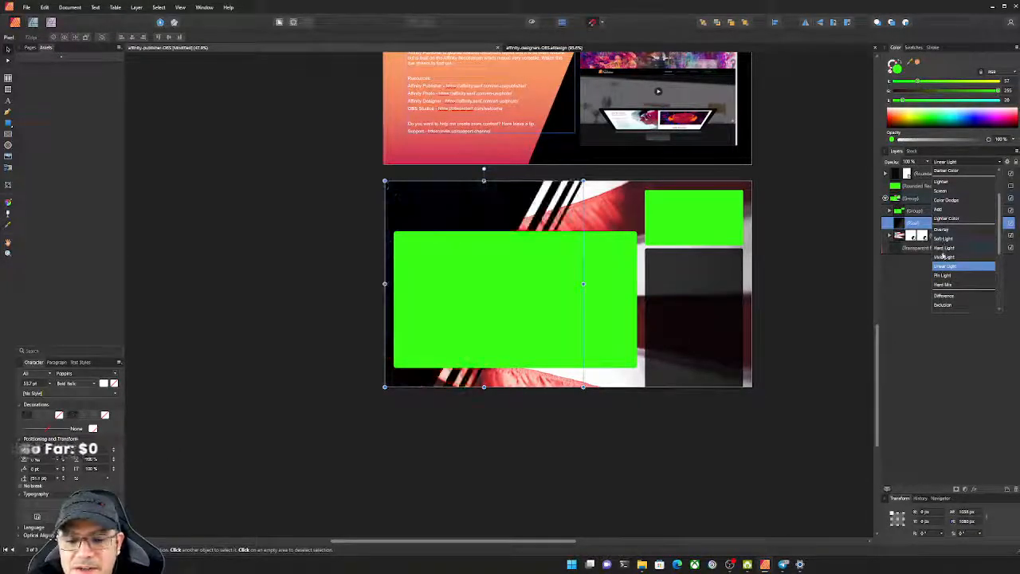
pyautogui.scroll(2, 949, 213)
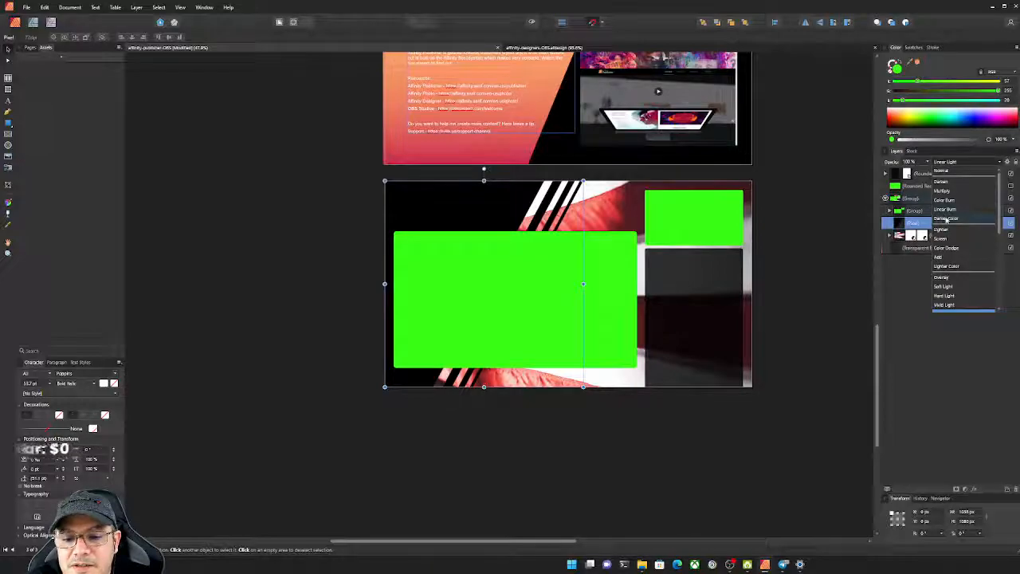
pyautogui.click(948, 219)
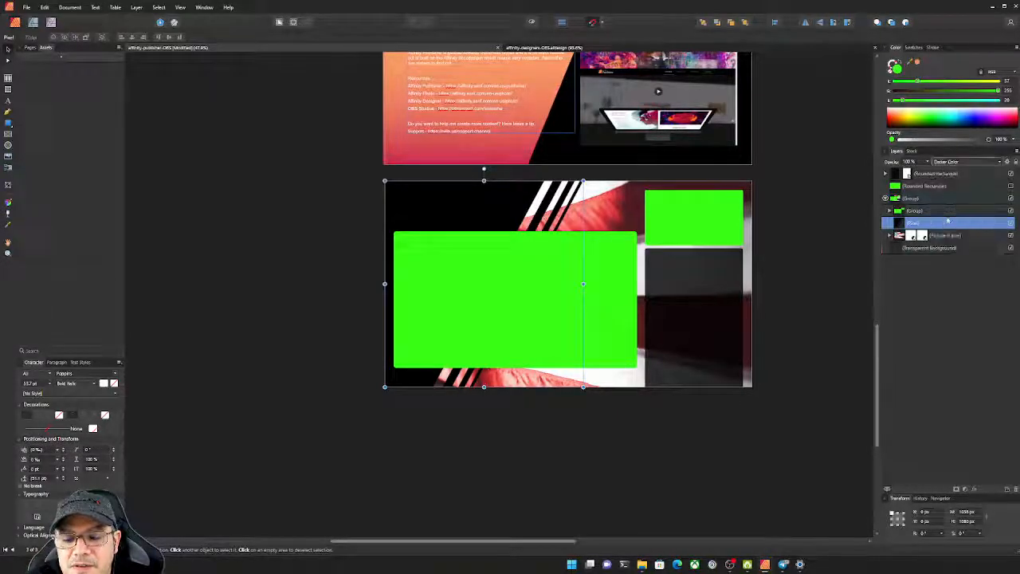
pyautogui.click(890, 236)
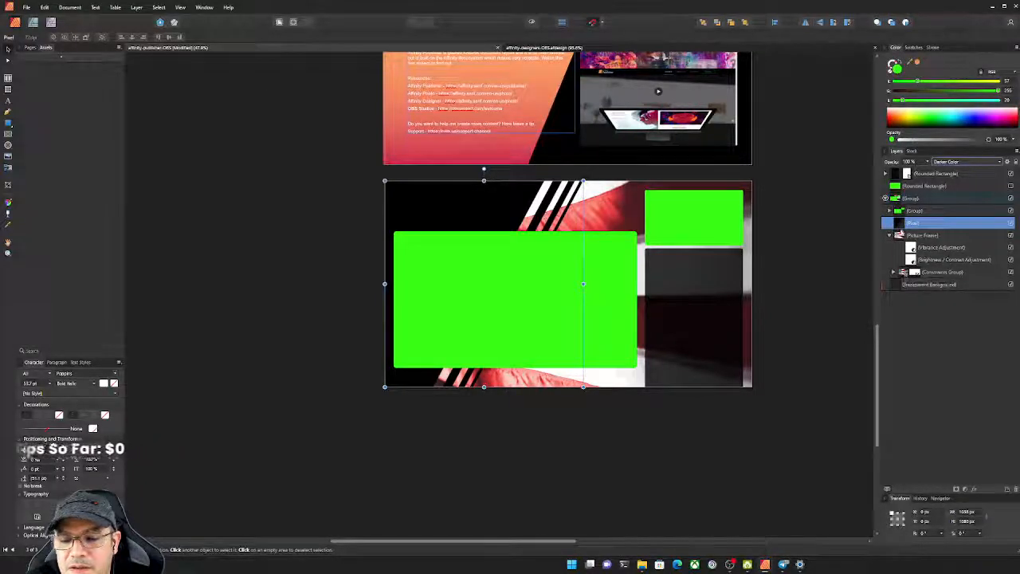
# Set the black pixel layer's blend mode to Overlay and deselect it
pyautogui.click(941, 162)
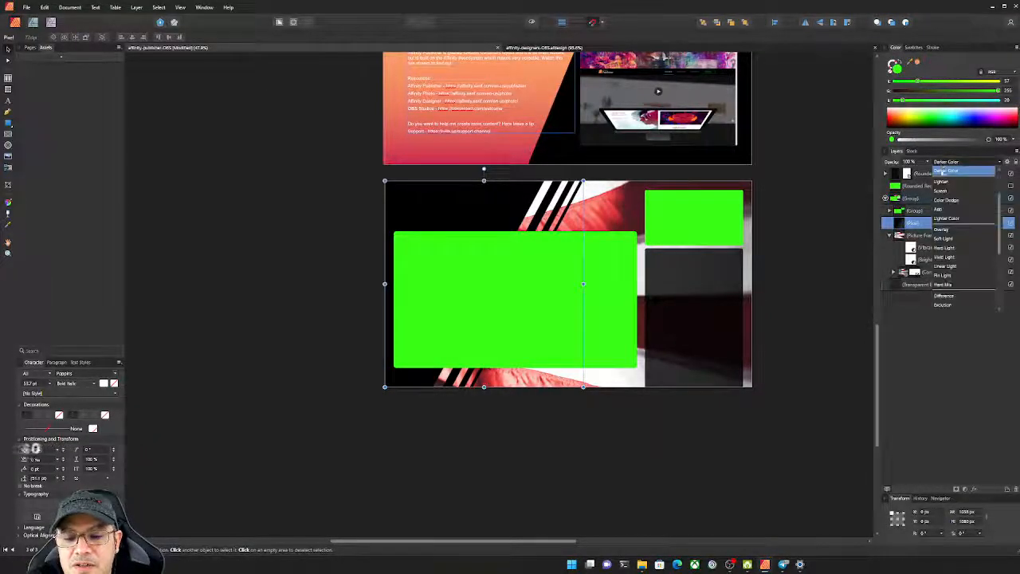
pyautogui.click(940, 231)
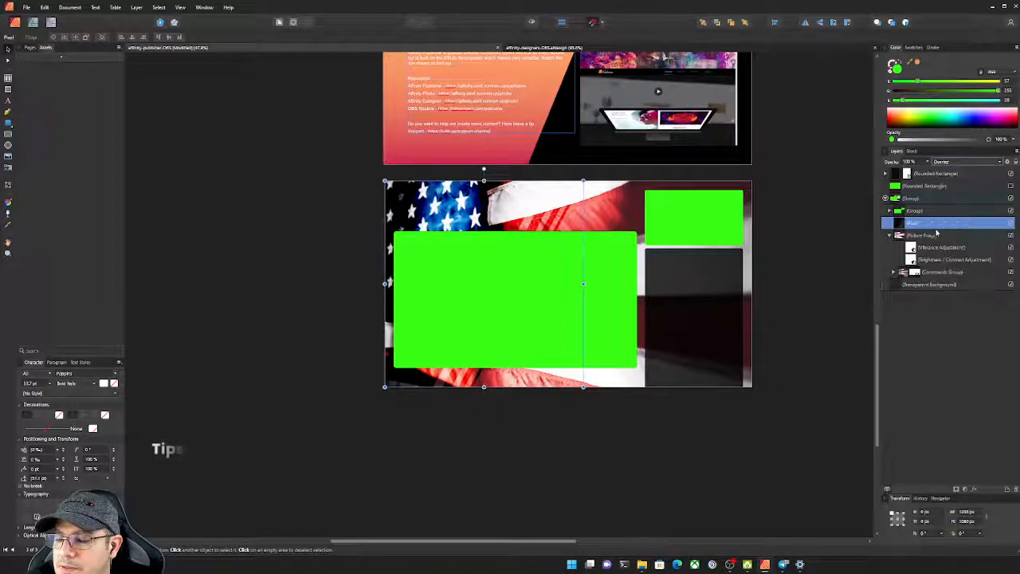
pyautogui.click(365, 201)
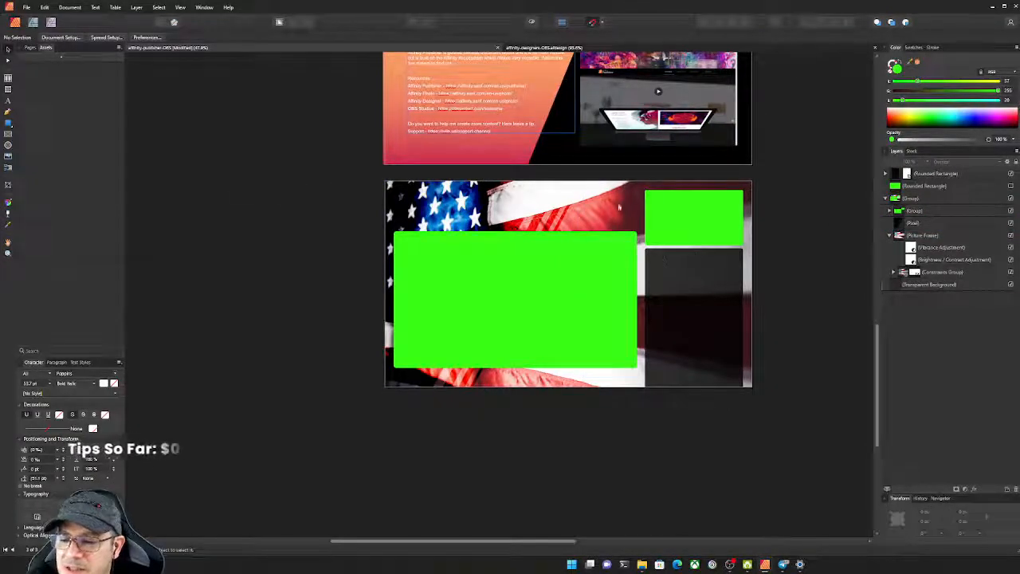
# Copy the Designer's Gate logo from the first page and paste it onto the overlay page
pyautogui.scroll(3, 567, 295)
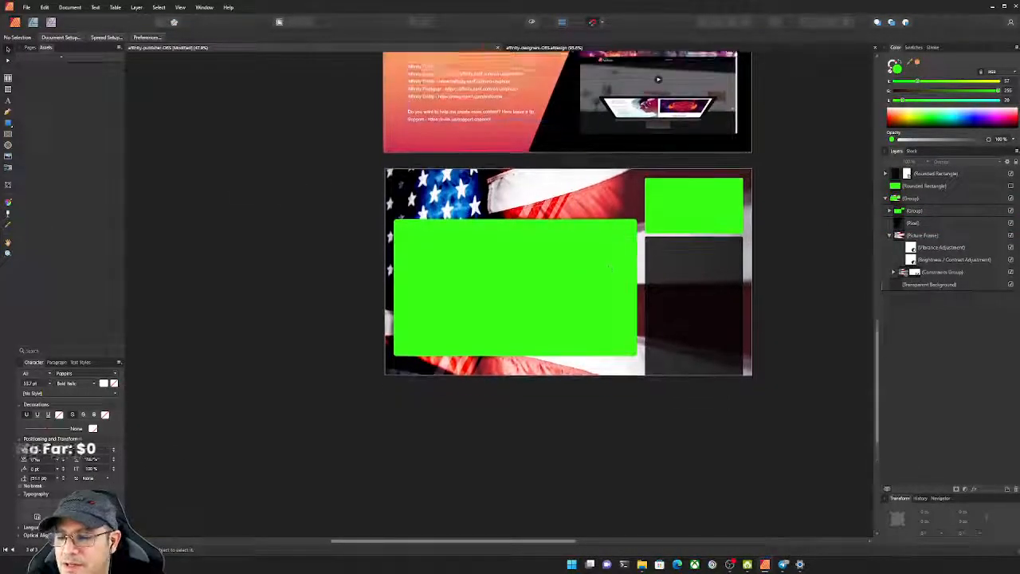
pyautogui.scroll(-1, 348, 244)
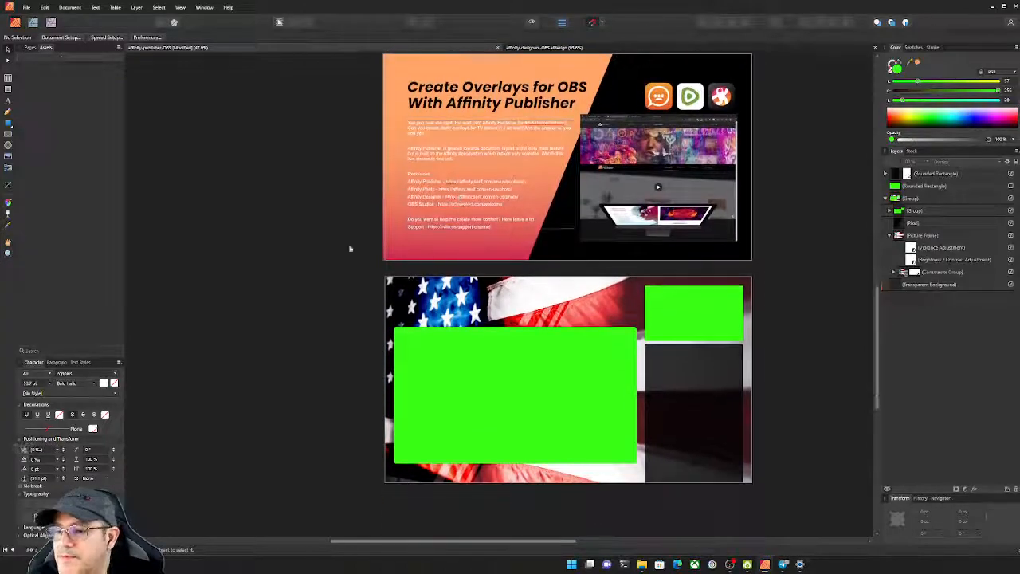
pyautogui.scroll(2, 453, 308)
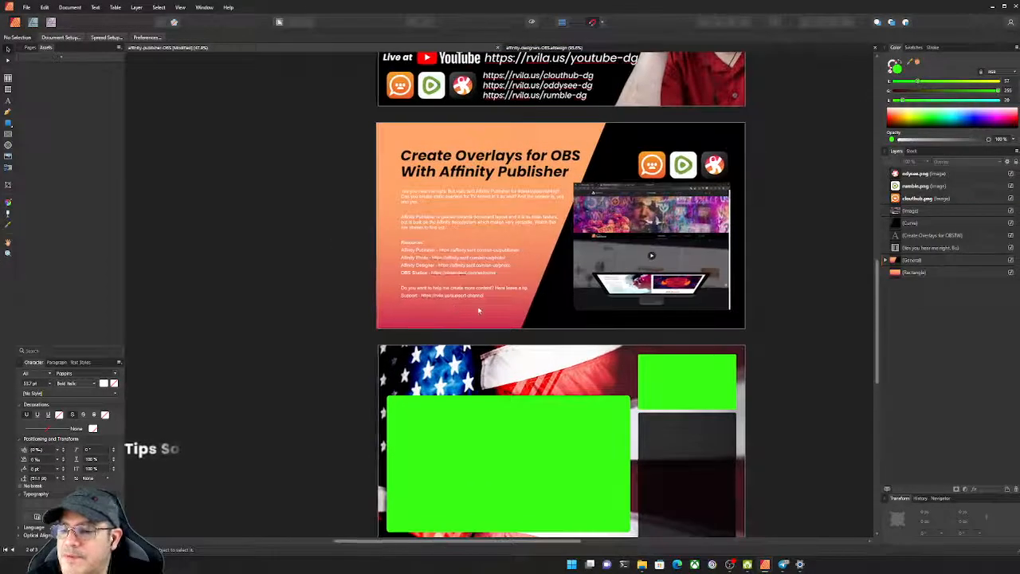
pyautogui.scroll(-1, 542, 291)
pyautogui.scroll(-2, 637, 272)
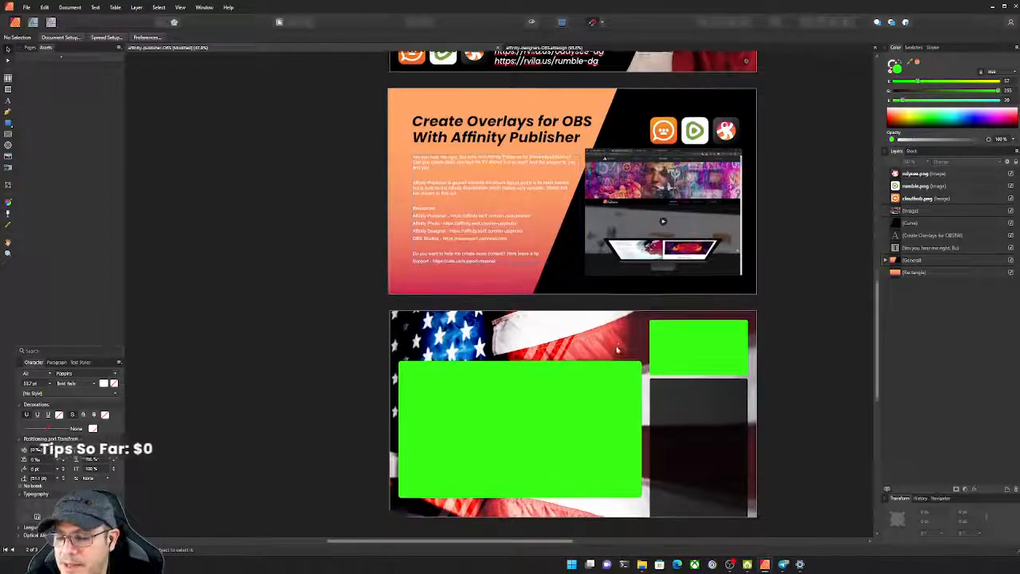
pyautogui.scroll(7, 348, 189)
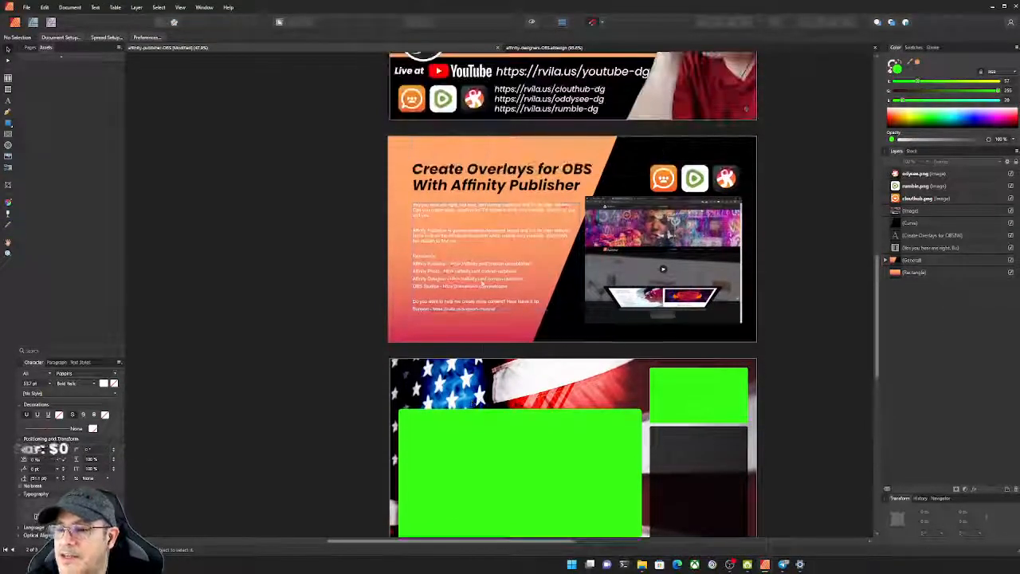
pyautogui.click(426, 170)
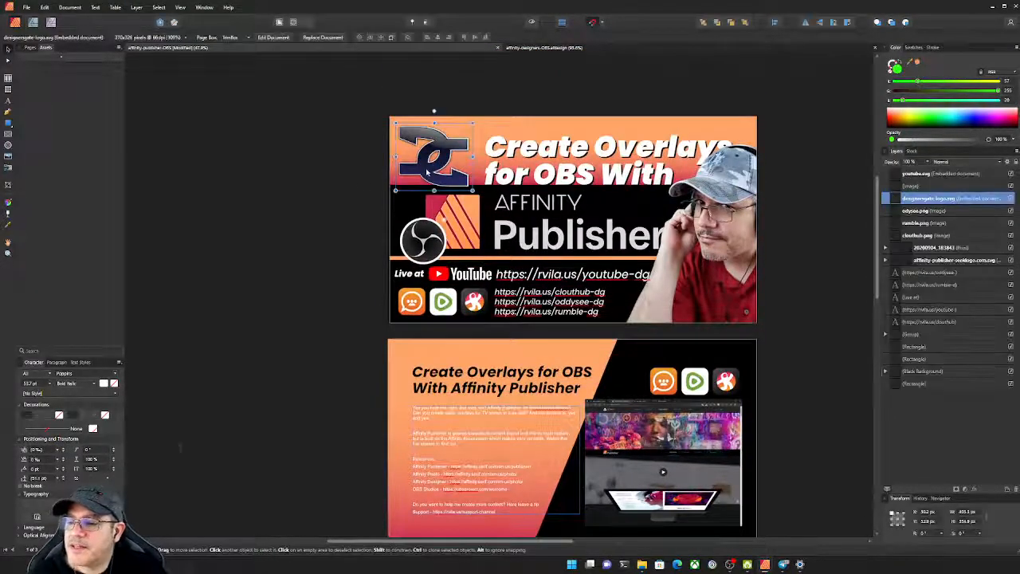
pyautogui.scroll(-1, 434, 225)
pyautogui.scroll(-6, 434, 226)
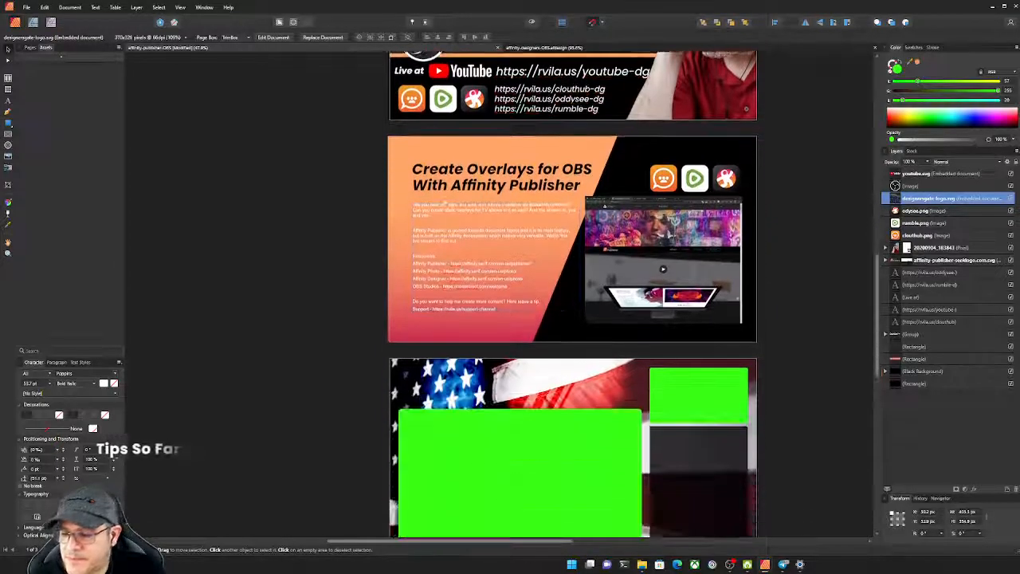
pyautogui.hotkey('ctrl', 'v')
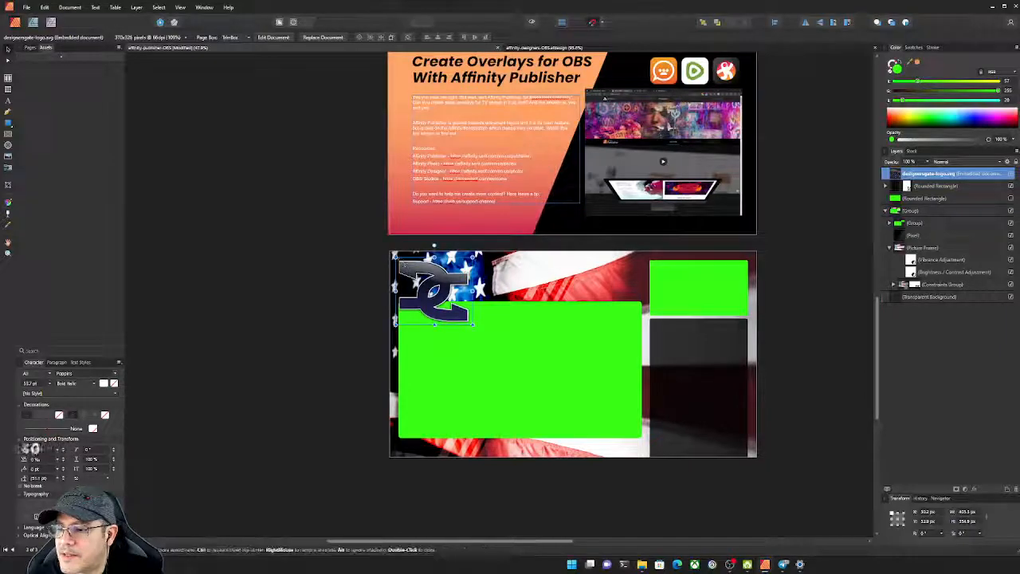
# Scale the pasted logo down to about 317 px wide at the overlay page's upper-left corner, overlapping the large green area, and deselect it
pyautogui.moveTo(396, 257); pyautogui.dragTo(439, 284)
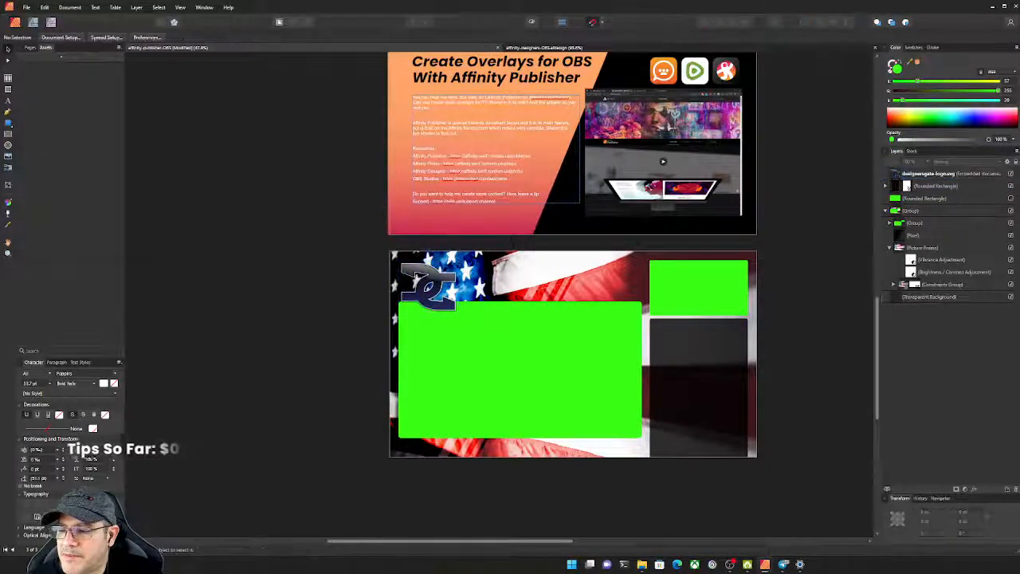
pyautogui.scroll(1, 337, 285)
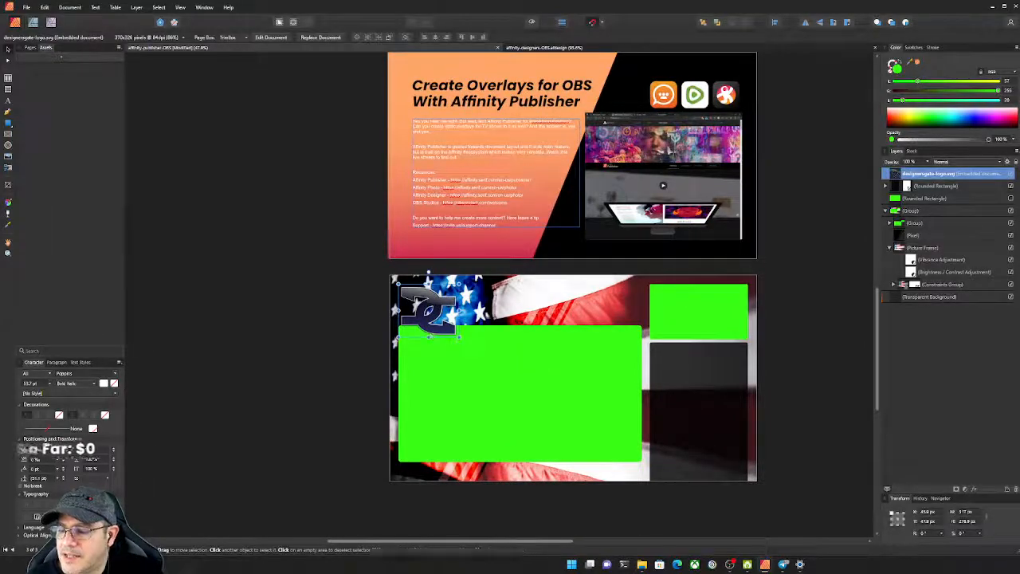
pyautogui.click(358, 285)
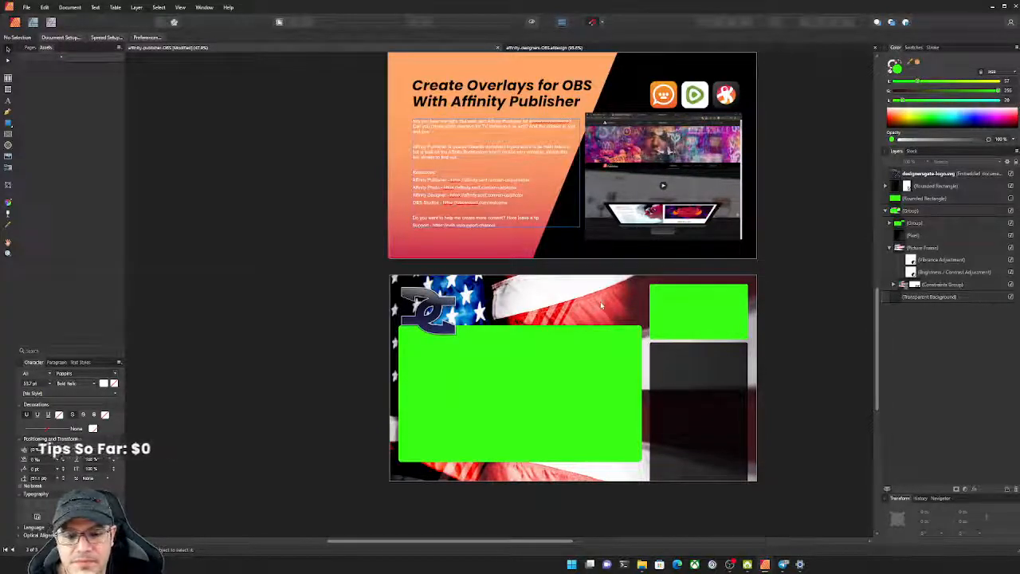
pyautogui.click(431, 313)
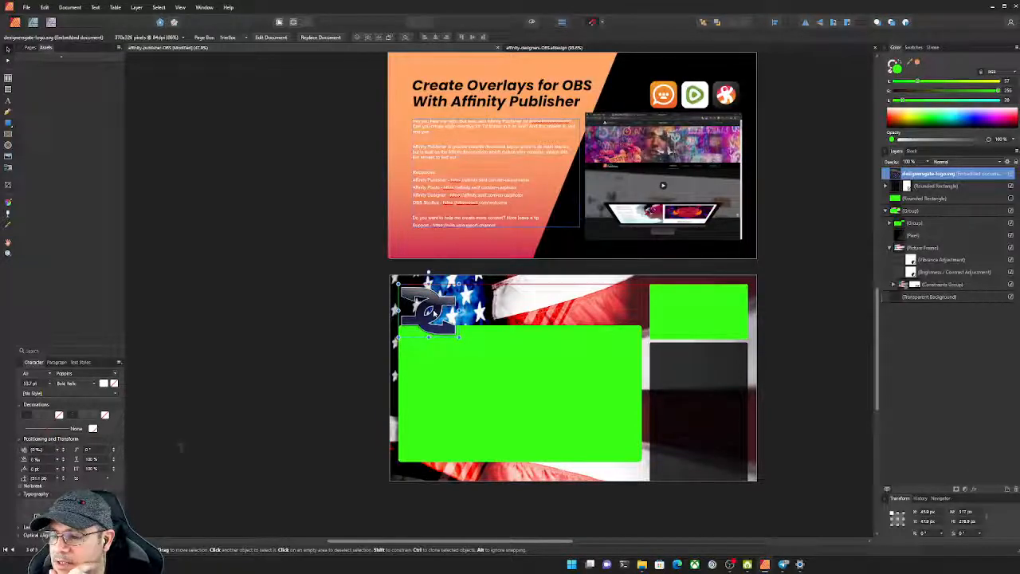
pyautogui.moveTo(433, 313); pyautogui.dragTo(430, 309)
pyautogui.click(353, 312)
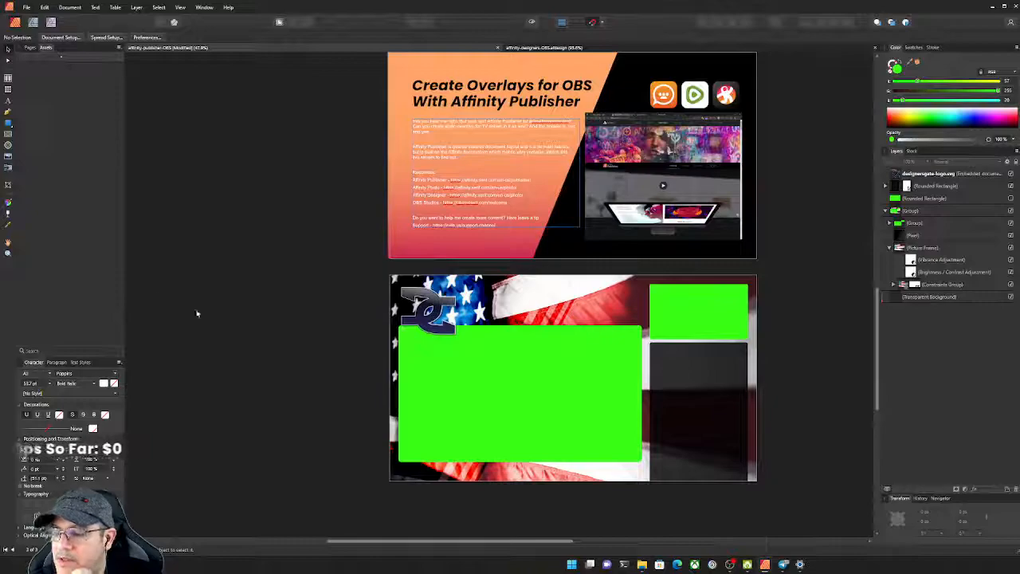
# Add white artistic text reading "Designer's Gate" beside the logo on the overlay page
pyautogui.click(7, 102)
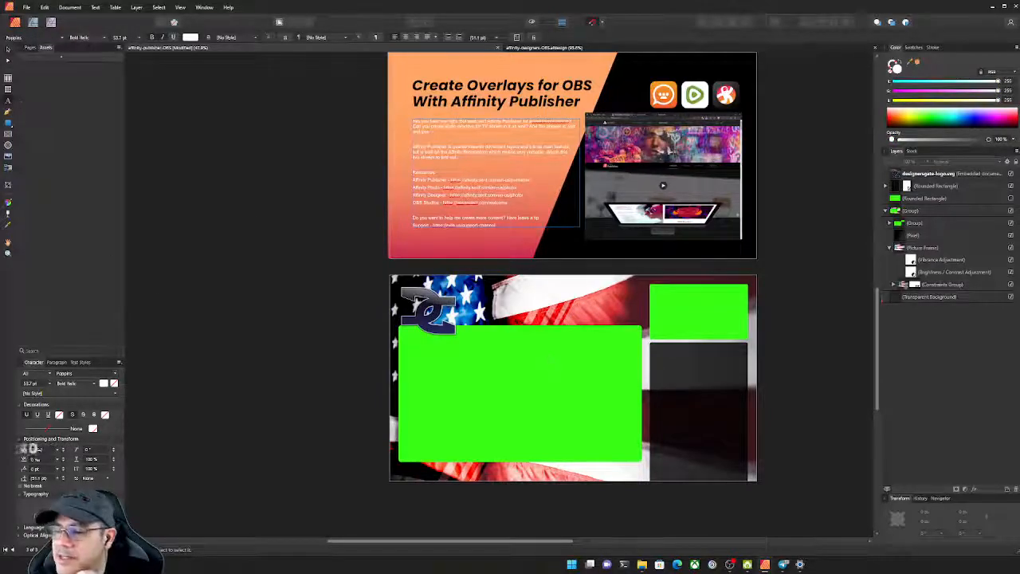
pyautogui.moveTo(469, 277); pyautogui.dragTo(472, 326)
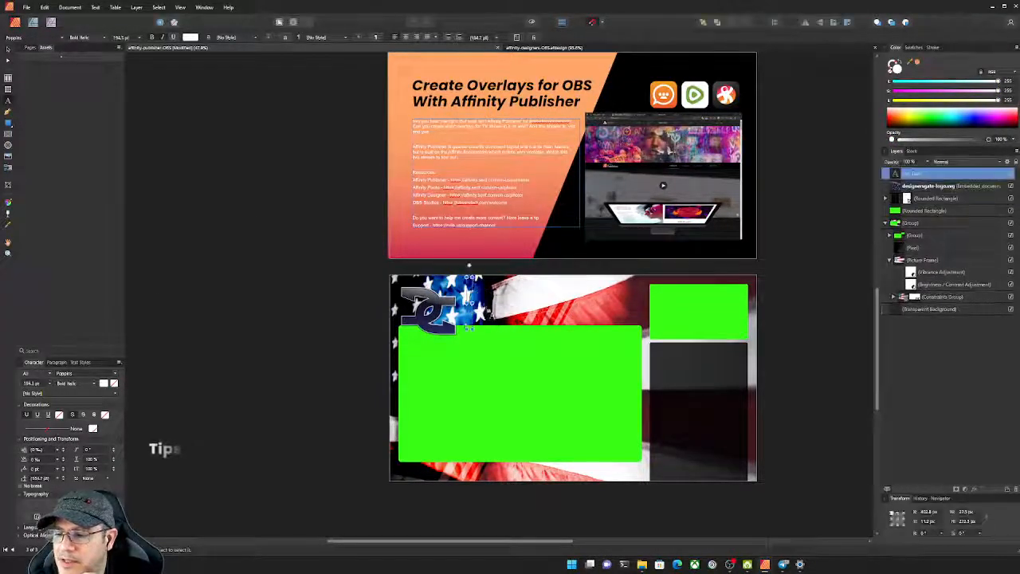
pyautogui.write('Desig')
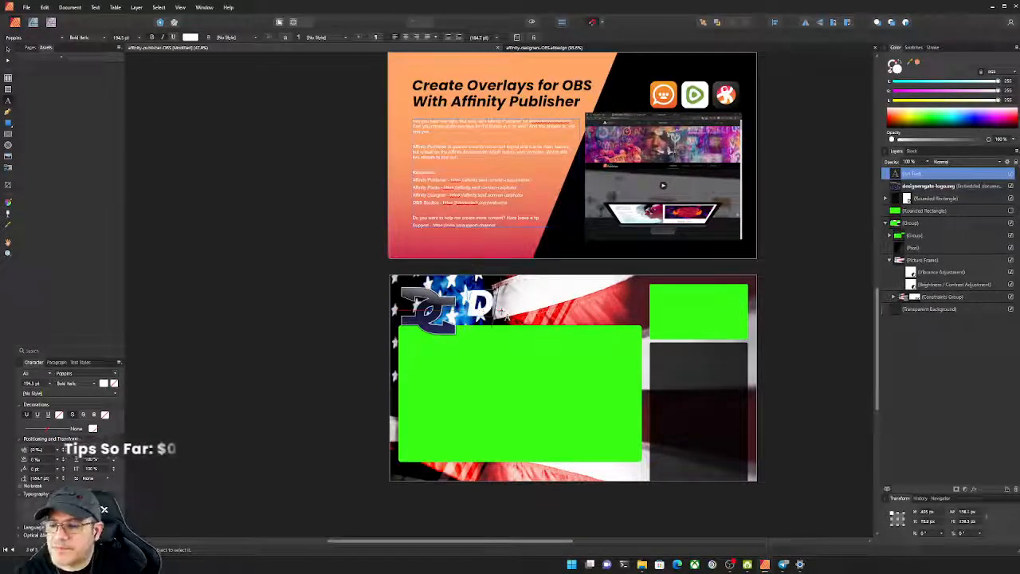
pyautogui.press('BackSpace')
pyautogui.press('BackSpace')
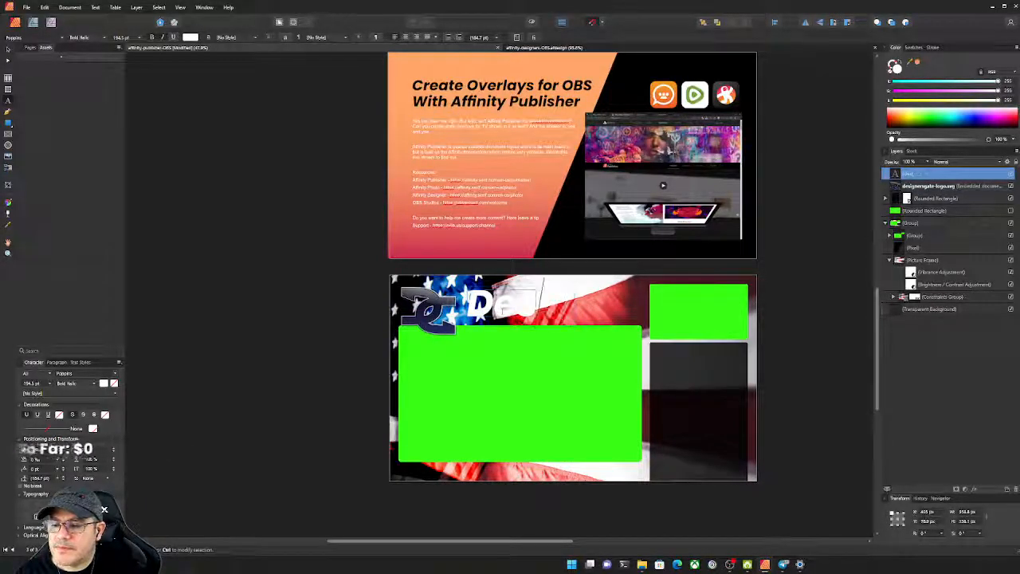
pyautogui.write('g')
pyautogui.press('BackSpace')
pyautogui.write('iog')
pyautogui.press('BackSpace')
pyautogui.press('BackSpace')
pyautogui.write('g')
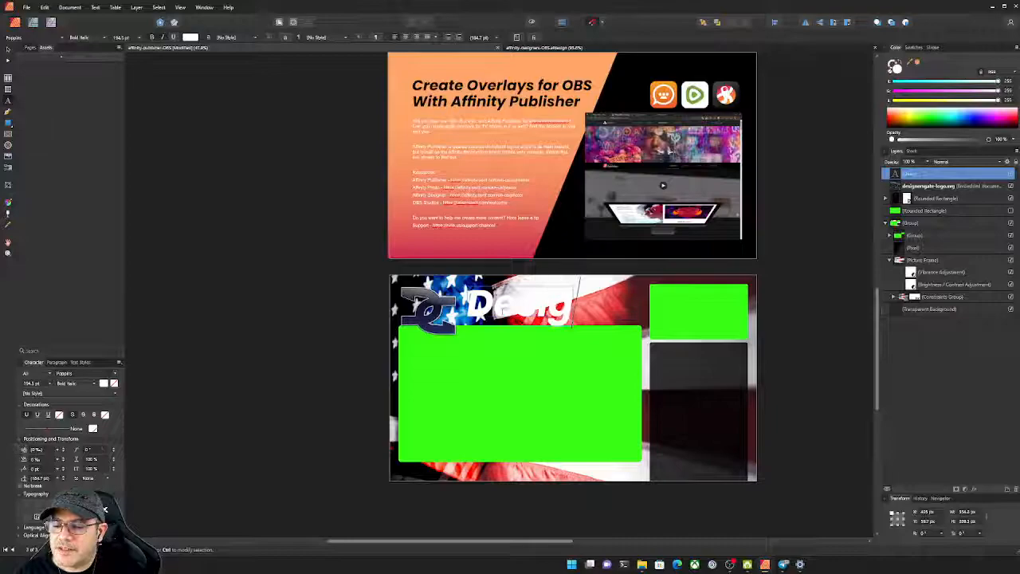
pyautogui.write('ner')
pyautogui.write("'s")
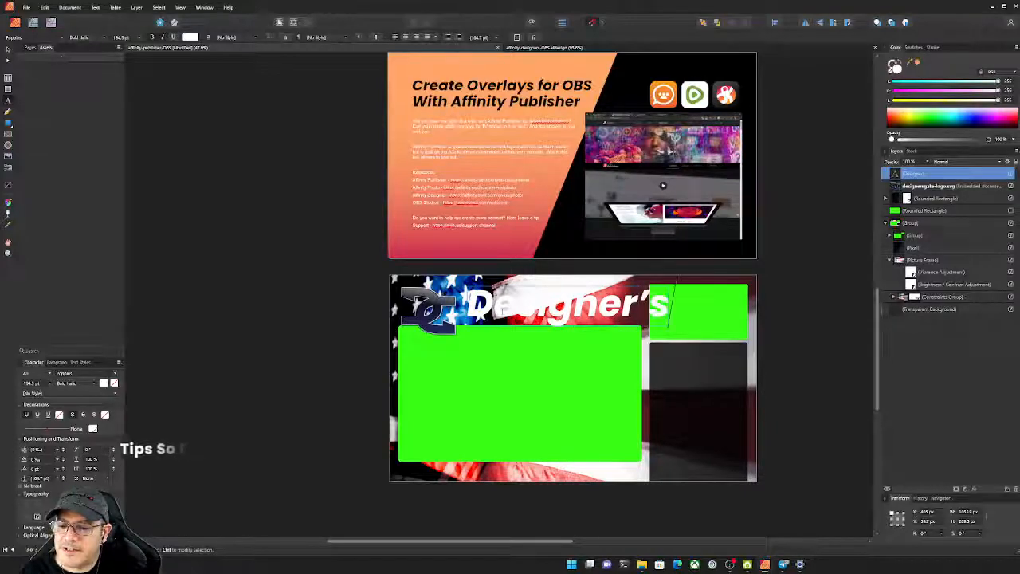
pyautogui.write(' Gate')
pyautogui.press('Escape')
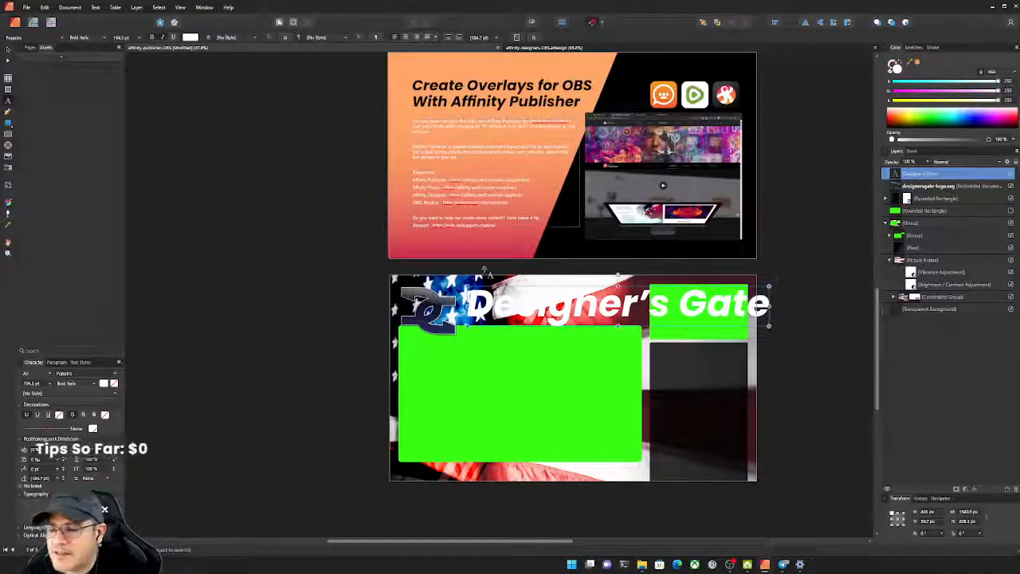
# Scale the "Designer's Gate" text to about 99 pt and position it beside the logo, above the large green area
pyautogui.click(8, 51)
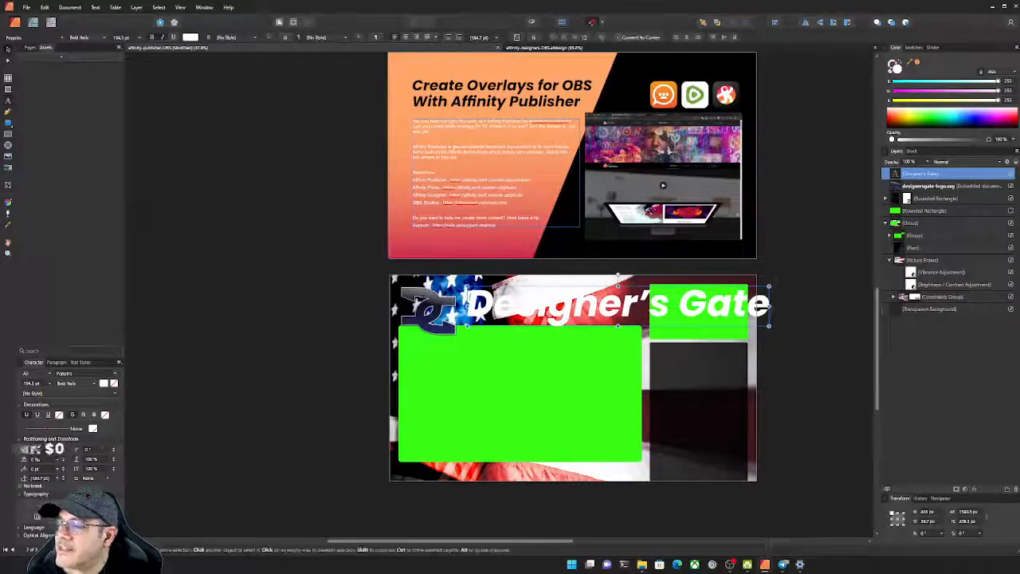
pyautogui.moveTo(769, 285); pyautogui.dragTo(565, 302)
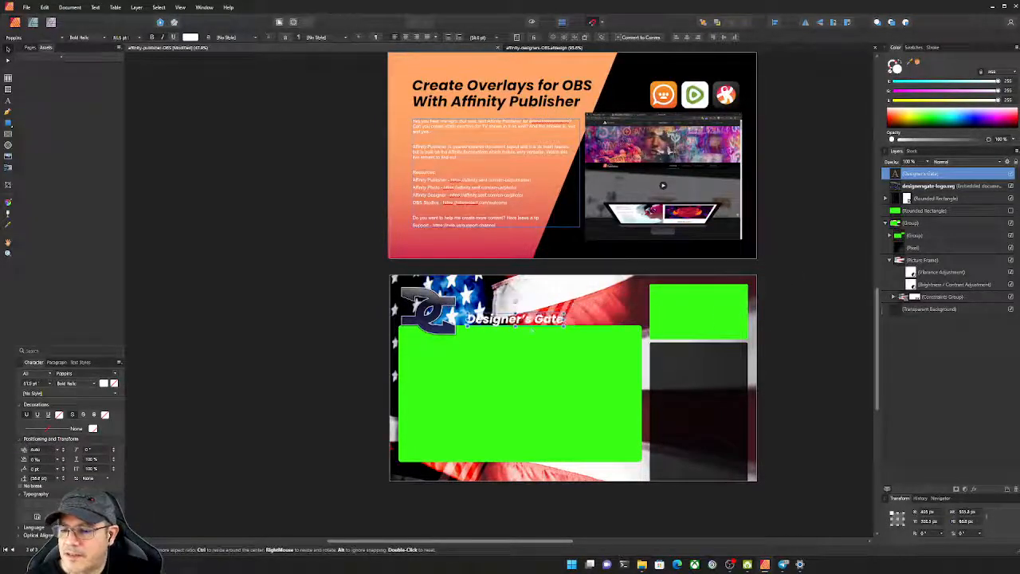
pyautogui.moveTo(477, 322); pyautogui.dragTo(477, 302)
pyautogui.moveTo(566, 305); pyautogui.dragTo(625, 313)
pyautogui.moveTo(527, 307); pyautogui.dragTo(523, 306)
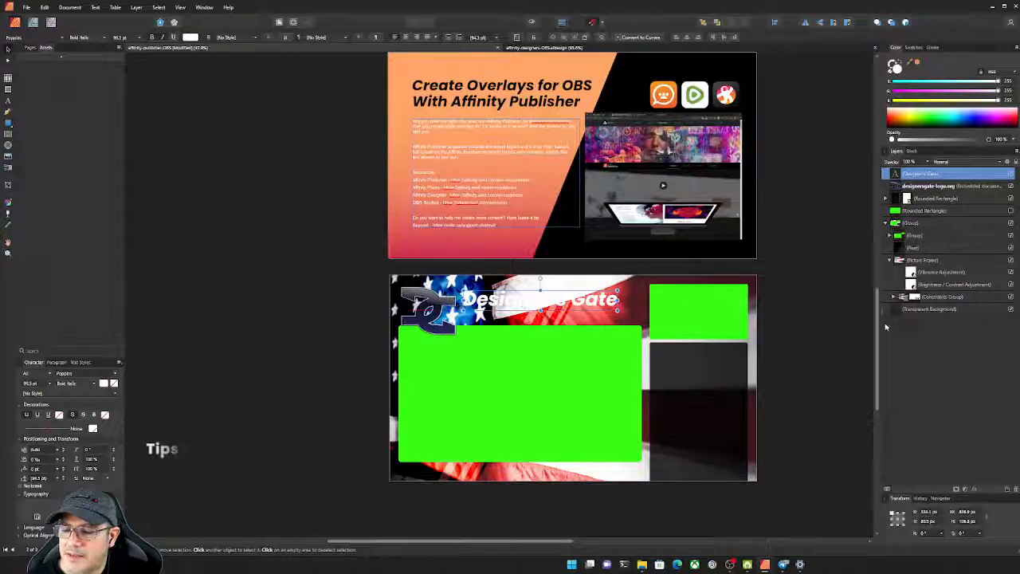
# Add an outer shadow to the "Designer's Gate" title with about 87% opacity, a soft blur radius and a slight offset
pyautogui.click(974, 489)
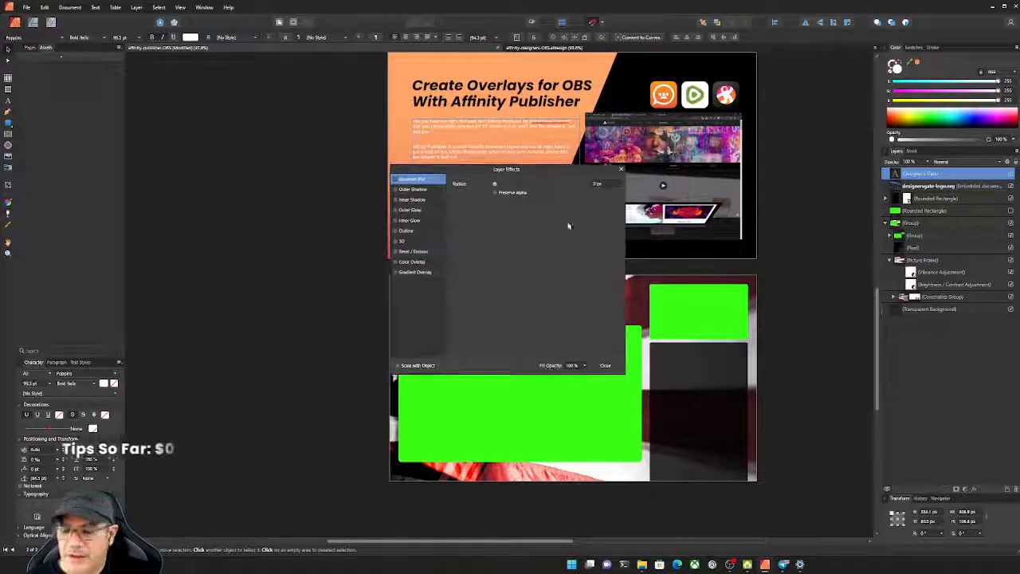
pyautogui.moveTo(529, 171); pyautogui.dragTo(775, 264)
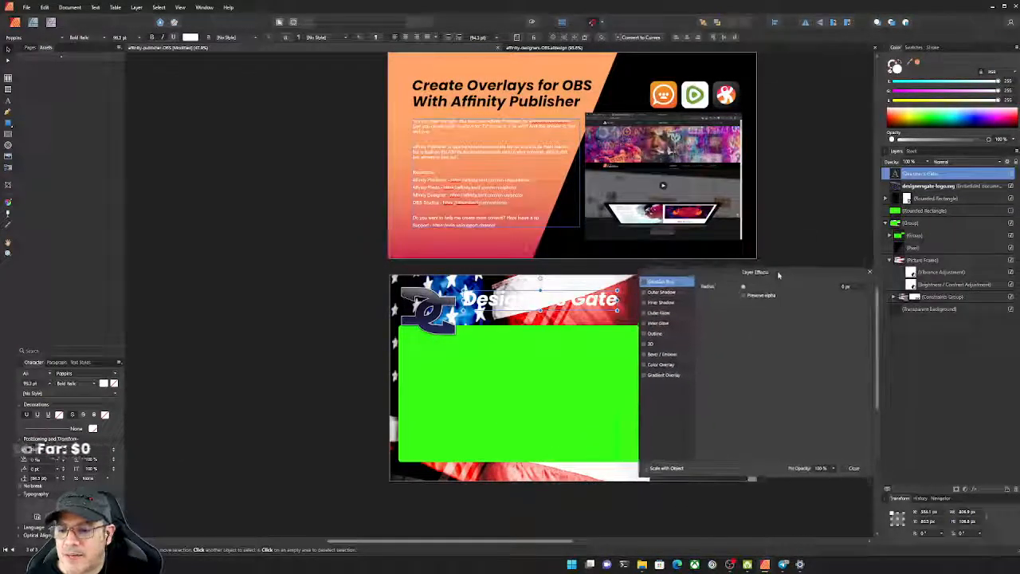
pyautogui.click(659, 282)
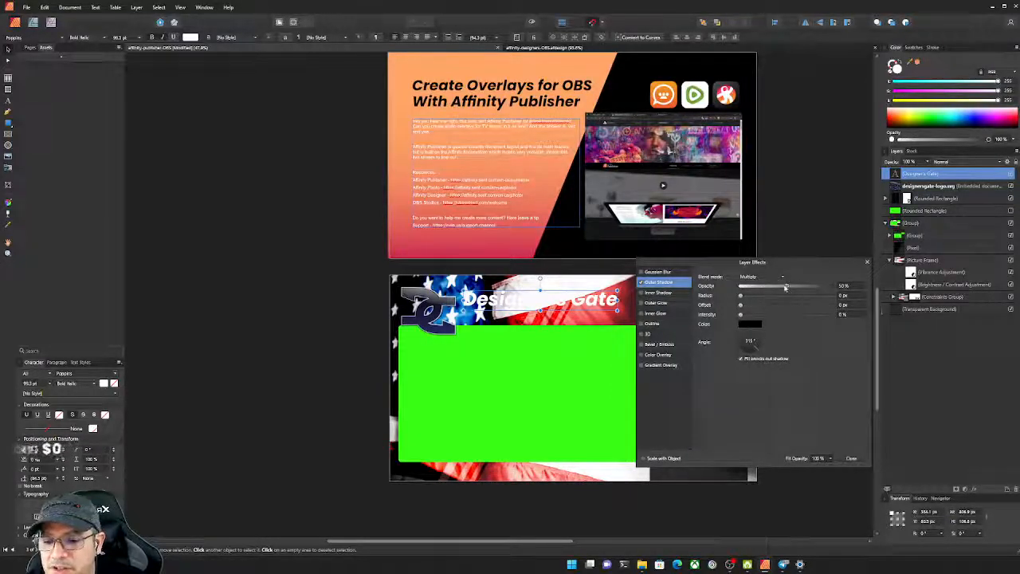
pyautogui.moveTo(785, 286); pyautogui.dragTo(807, 290)
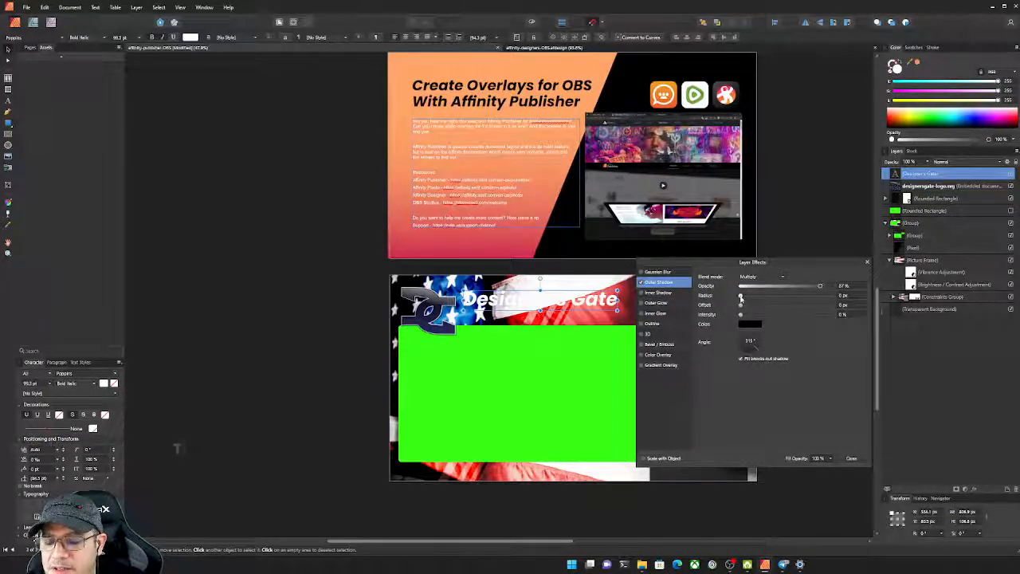
pyautogui.moveTo(741, 295); pyautogui.dragTo(787, 301)
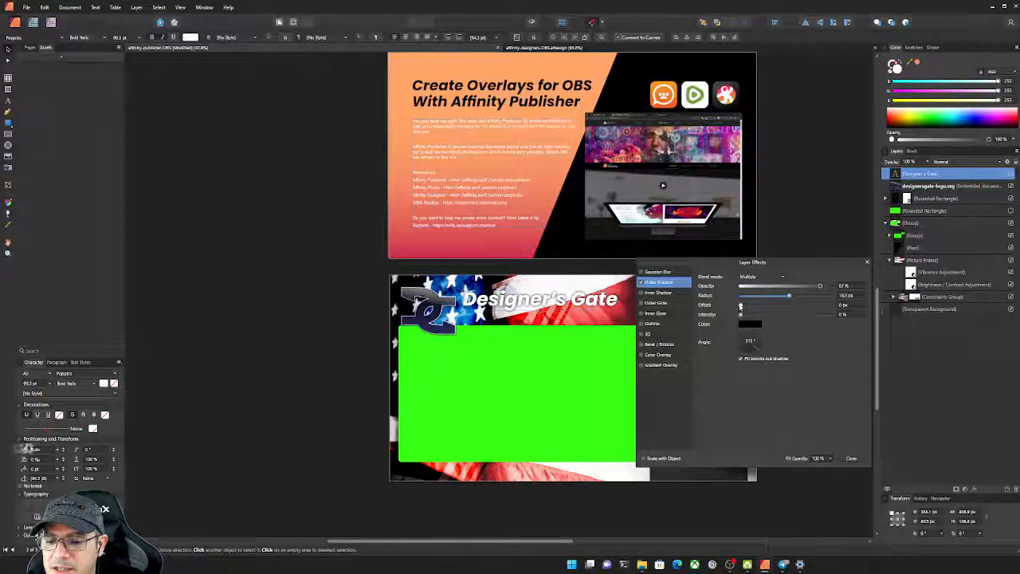
pyautogui.moveTo(741, 306); pyautogui.dragTo(768, 319)
pyautogui.click(867, 261)
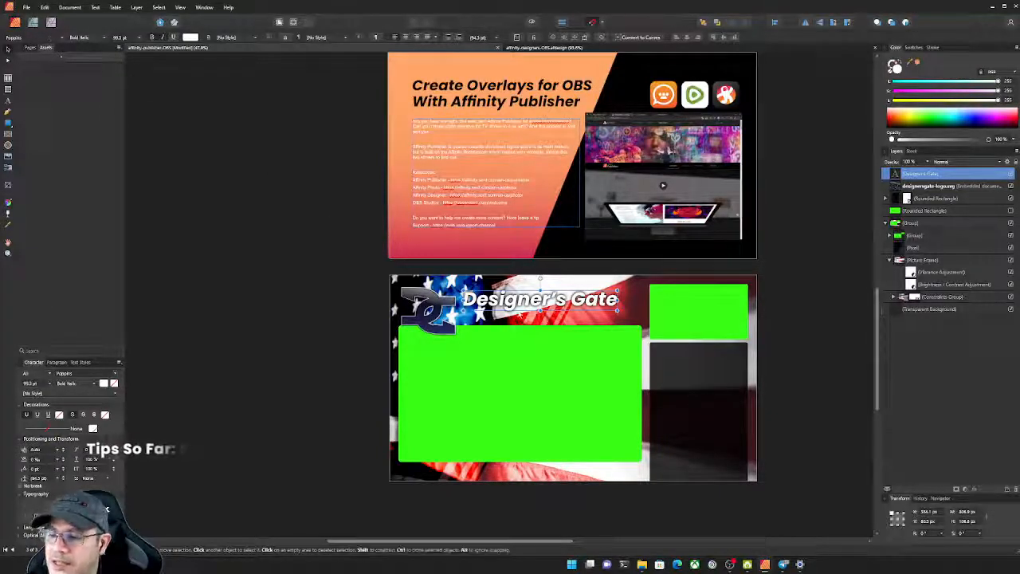
# Preview alternative fonts on the "Designer's Gate" title and set it in Gauntlet 2
pyautogui.click(58, 38)
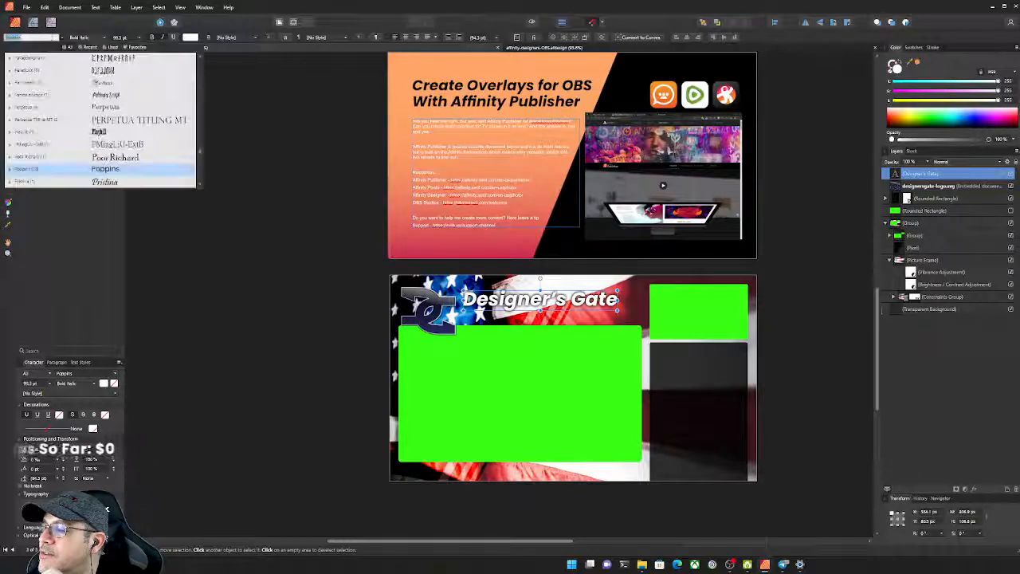
pyautogui.scroll(3, 82, 94)
pyautogui.scroll(6, 104, 112)
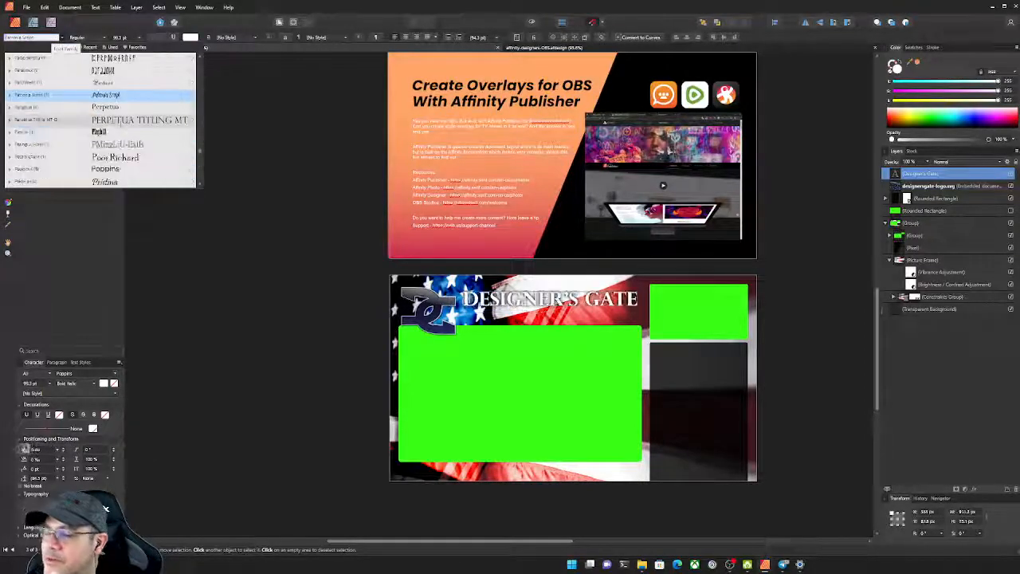
pyautogui.scroll(8, 130, 132)
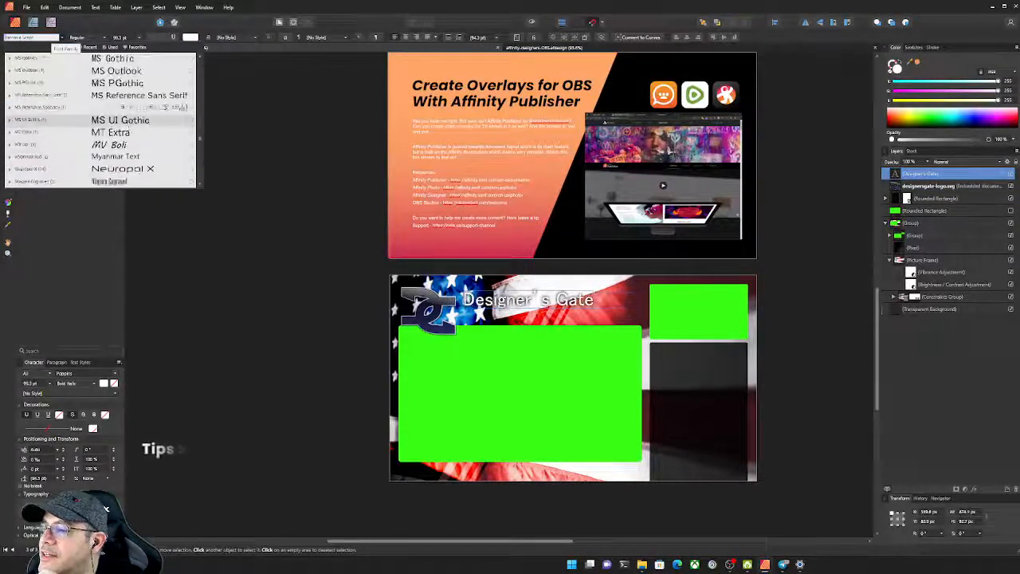
pyautogui.scroll(8, 121, 109)
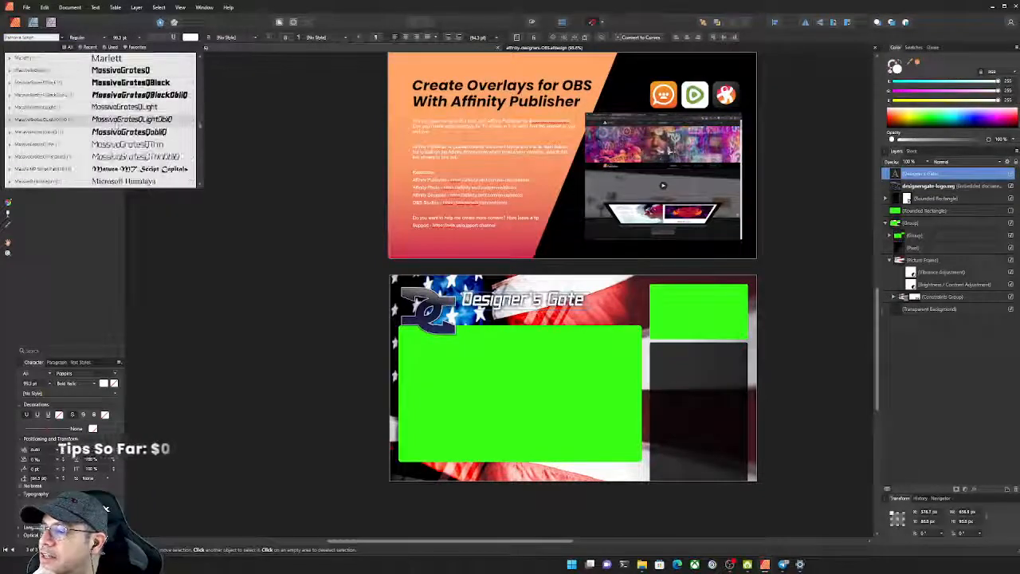
pyautogui.scroll(3, 121, 120)
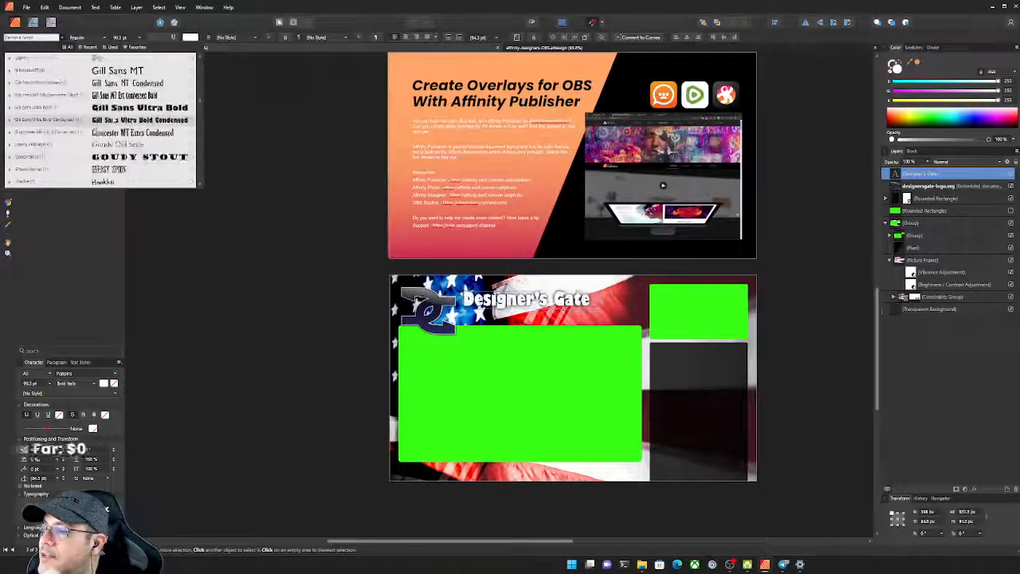
pyautogui.scroll(9, 121, 102)
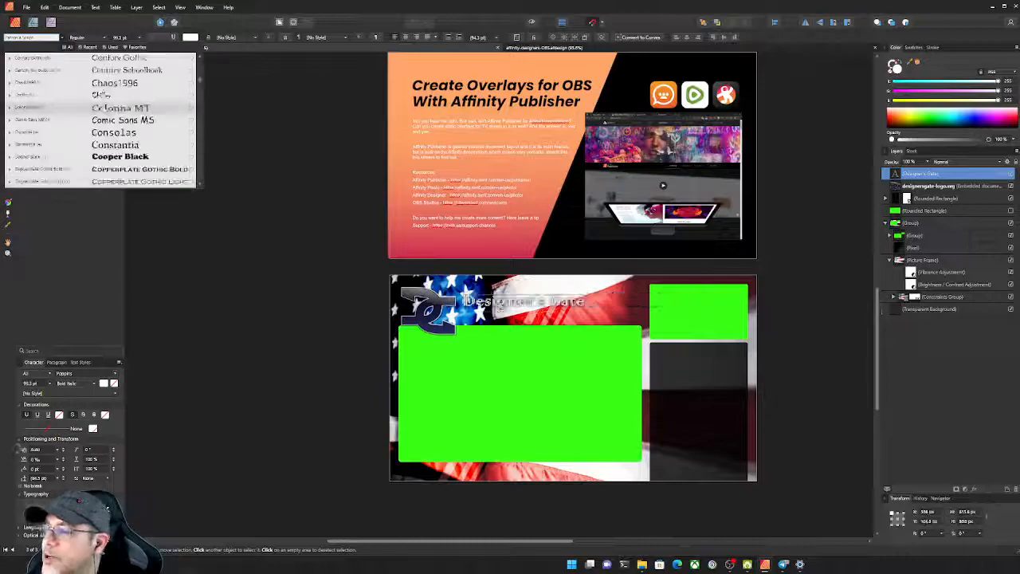
pyautogui.scroll(2, 112, 98)
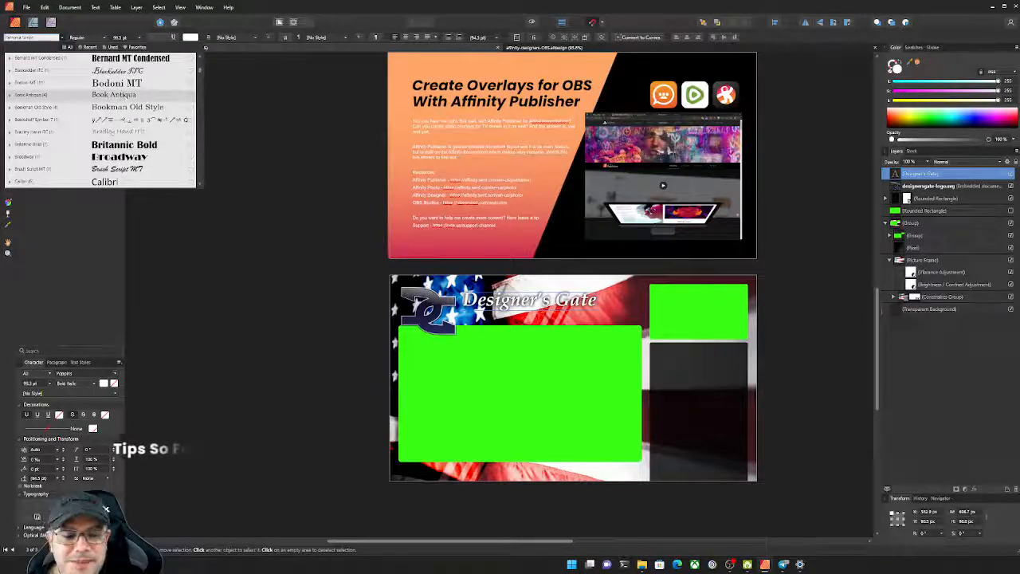
pyautogui.scroll(2, 112, 97)
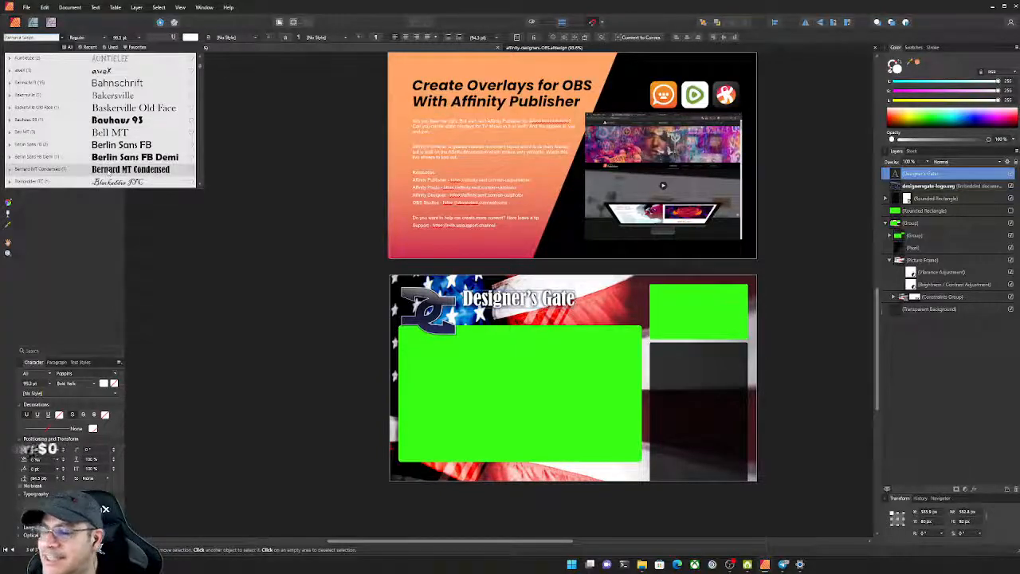
pyautogui.scroll(3, 109, 172)
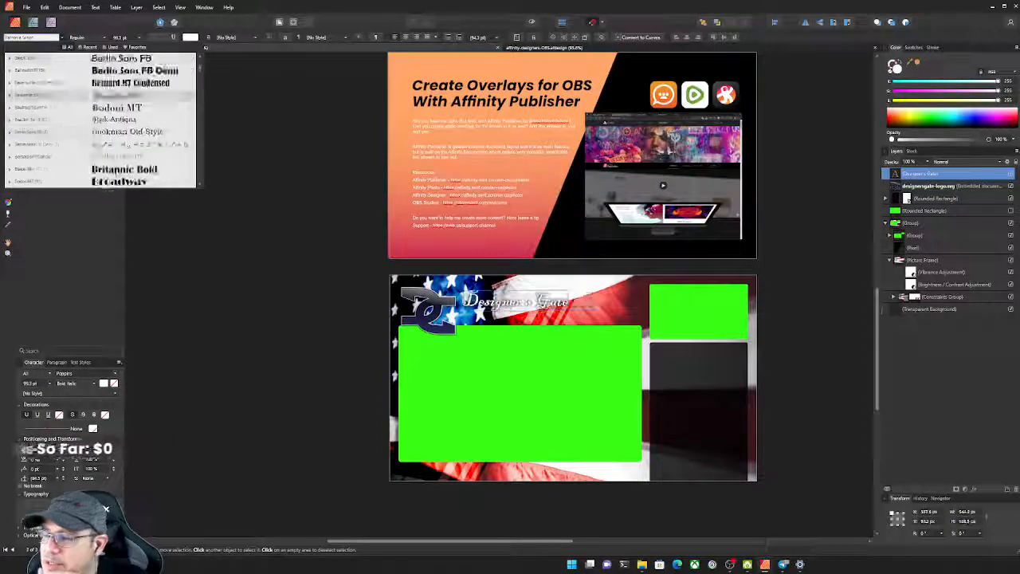
pyautogui.scroll(-12, 103, 144)
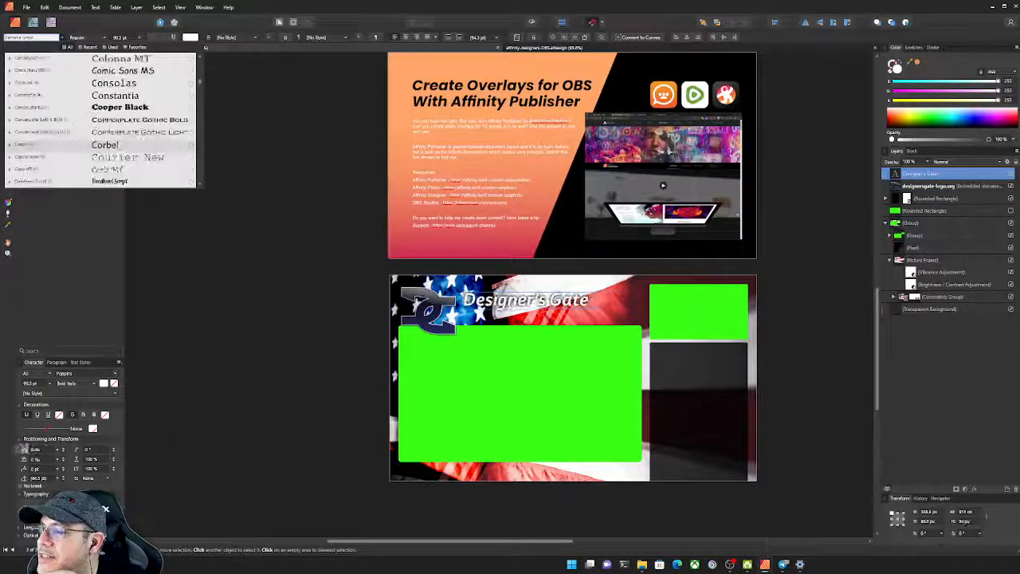
pyautogui.scroll(-4, 104, 120)
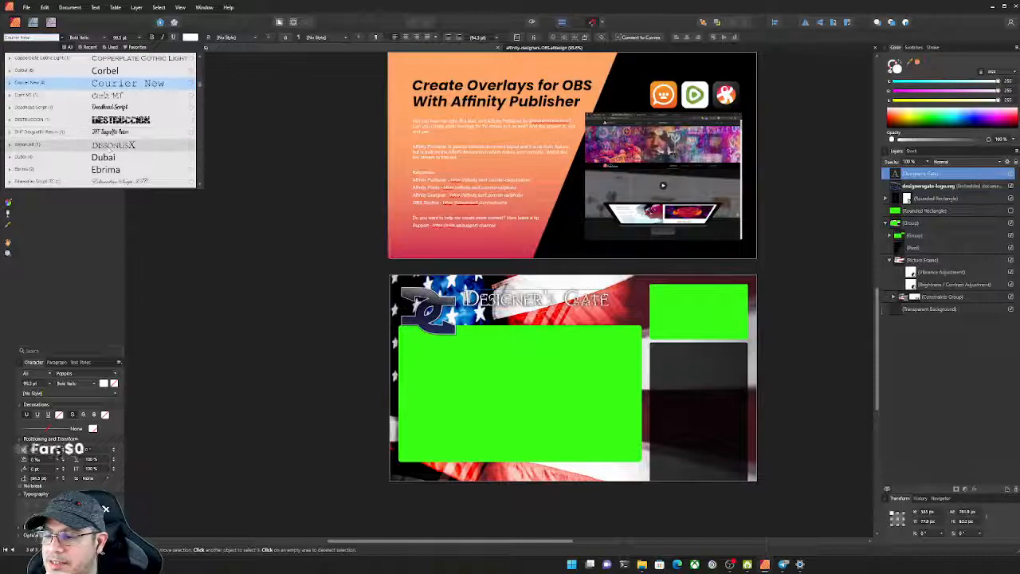
pyautogui.scroll(-1, 109, 136)
pyautogui.scroll(-2, 109, 163)
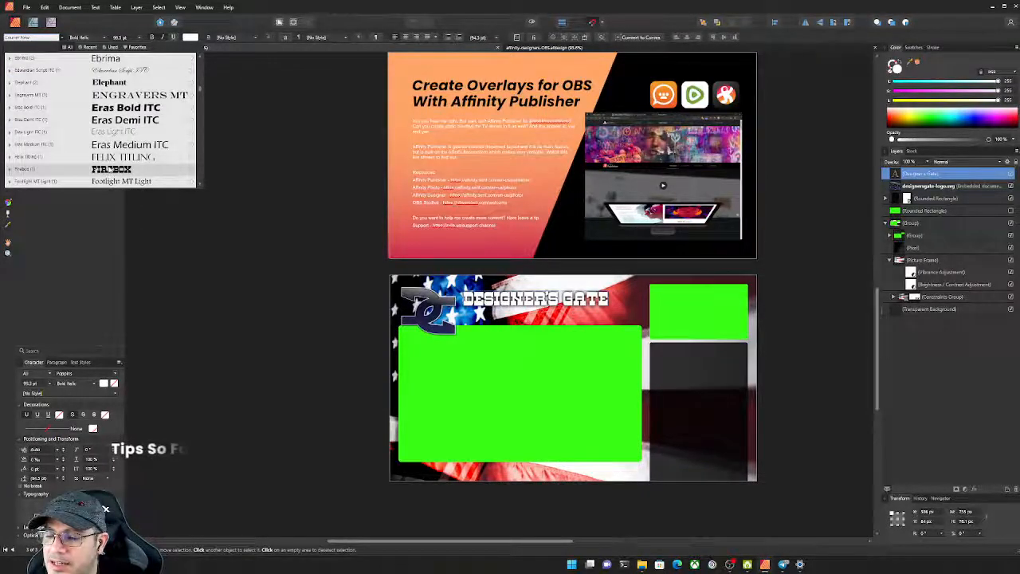
pyautogui.scroll(-2, 109, 160)
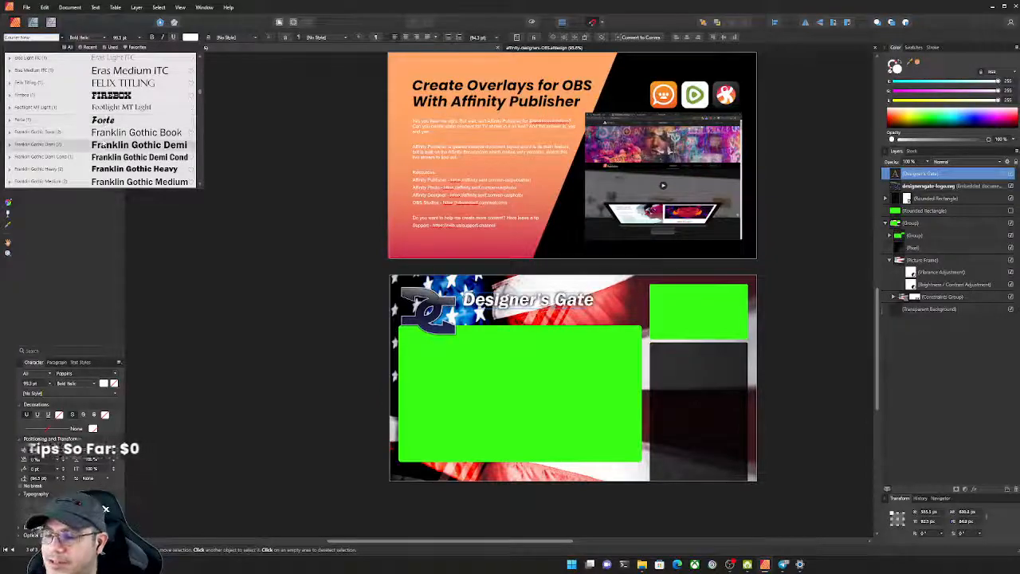
pyautogui.scroll(-4, 105, 135)
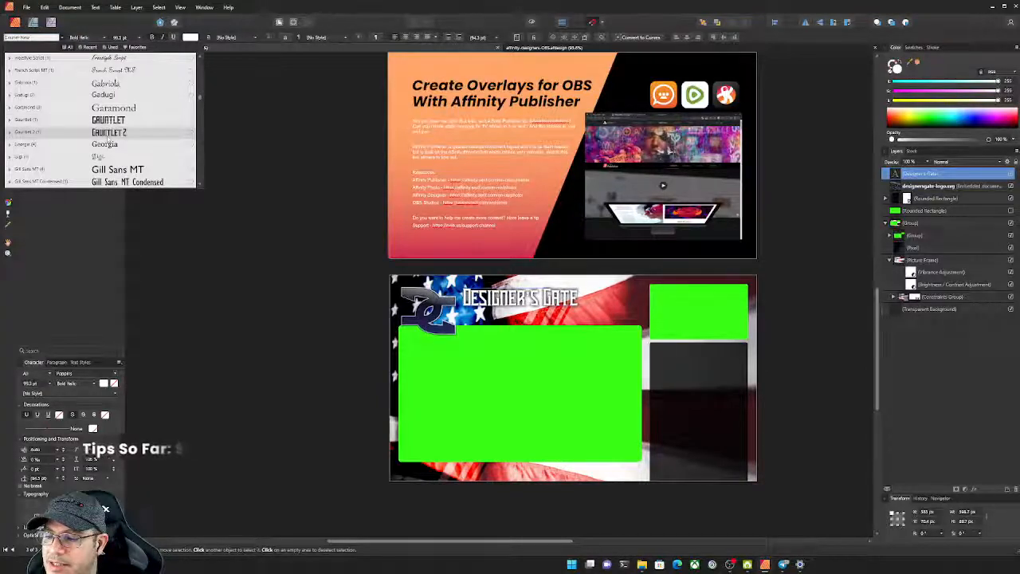
pyautogui.click(109, 132)
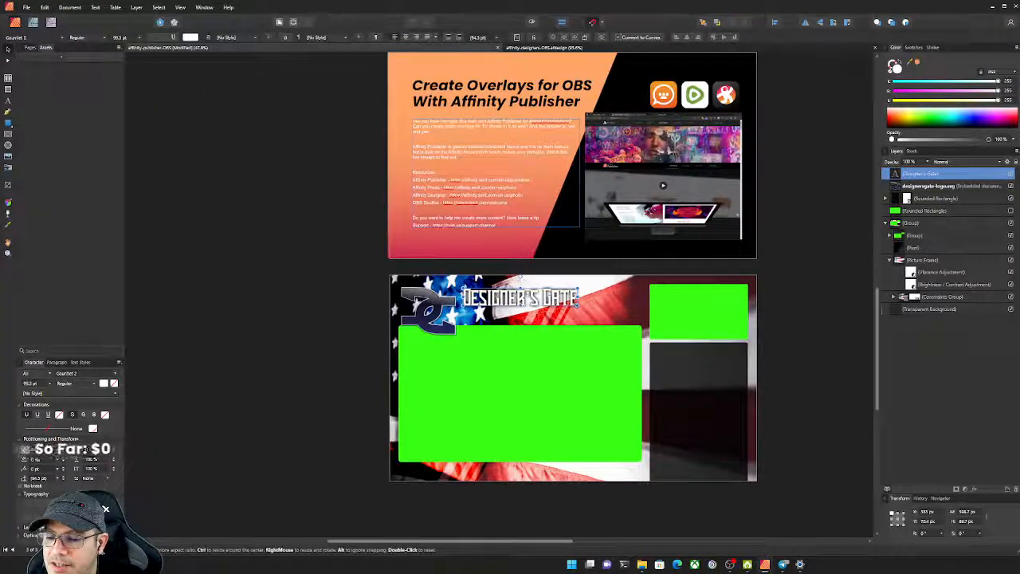
# Enlarge the "Designer's Gate" title to about 135 pt, center it between the logo and the small green area, and deselect it
pyautogui.moveTo(580, 307); pyautogui.dragTo(621, 311)
pyautogui.moveTo(550, 307); pyautogui.dragTo(555, 311)
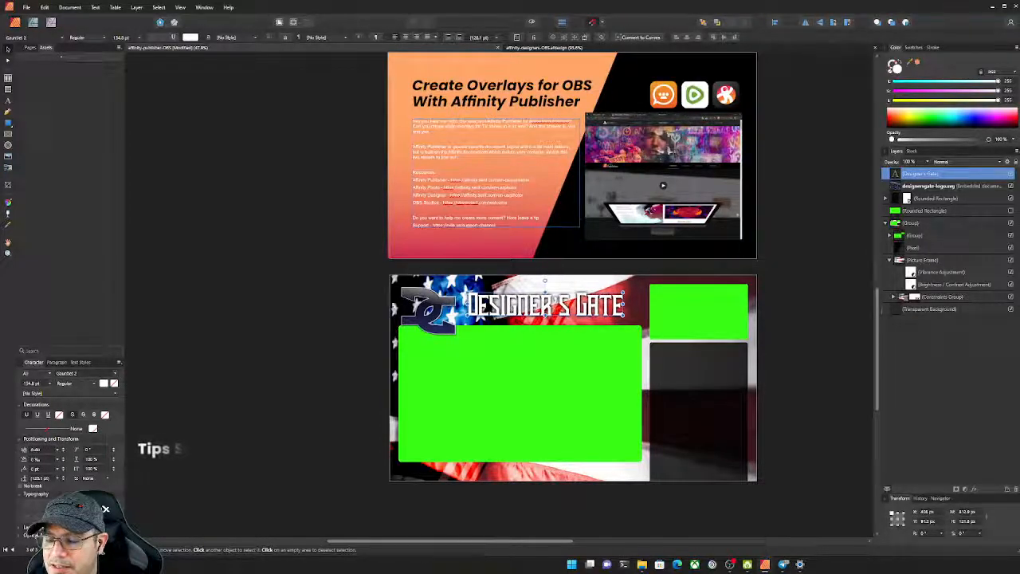
pyautogui.click(296, 285)
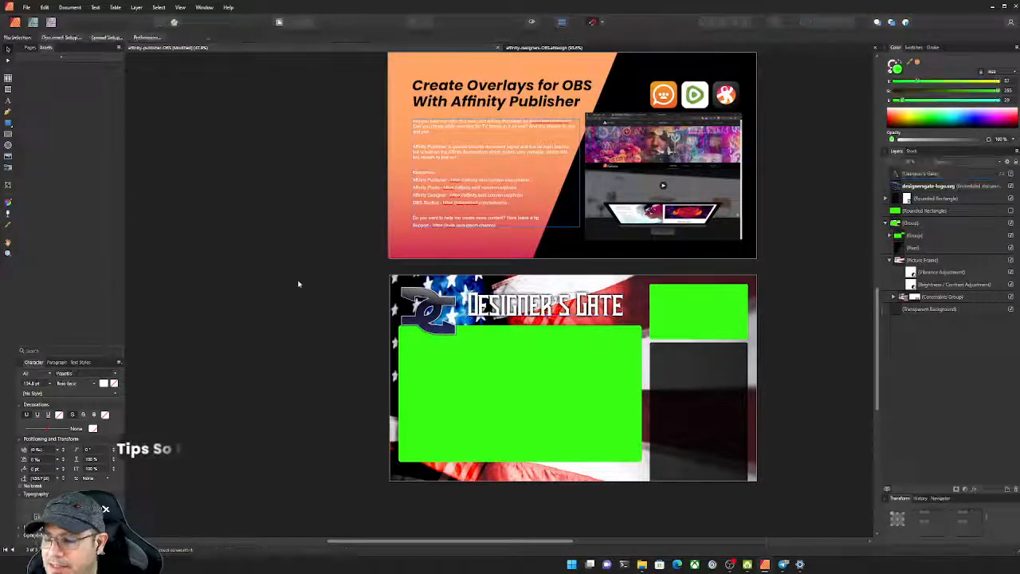
# Draw a rounded rectangle about 650 × 150 px across the large green area's lower edge and fill it black
pyautogui.click(8, 122)
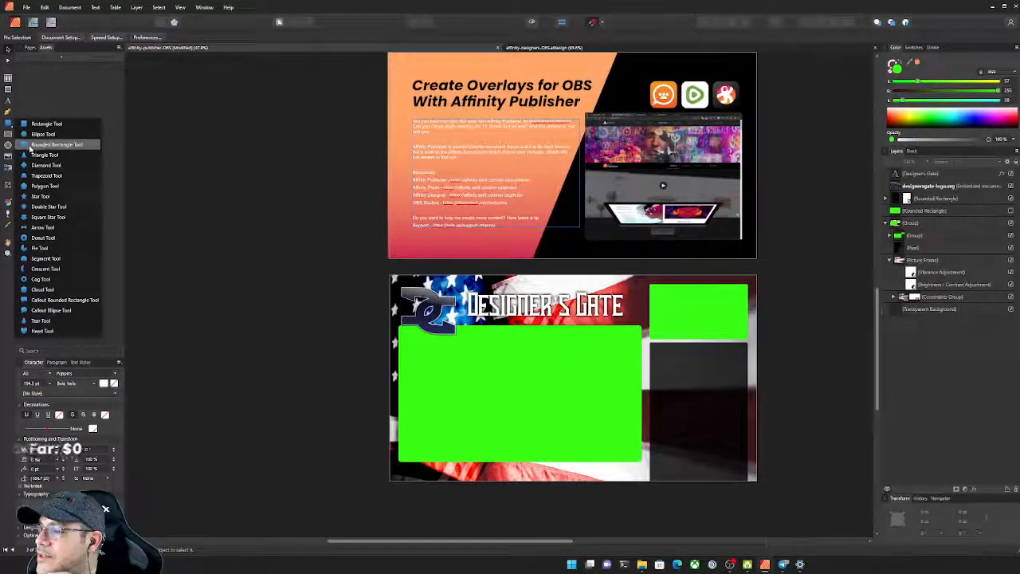
pyautogui.click(29, 145)
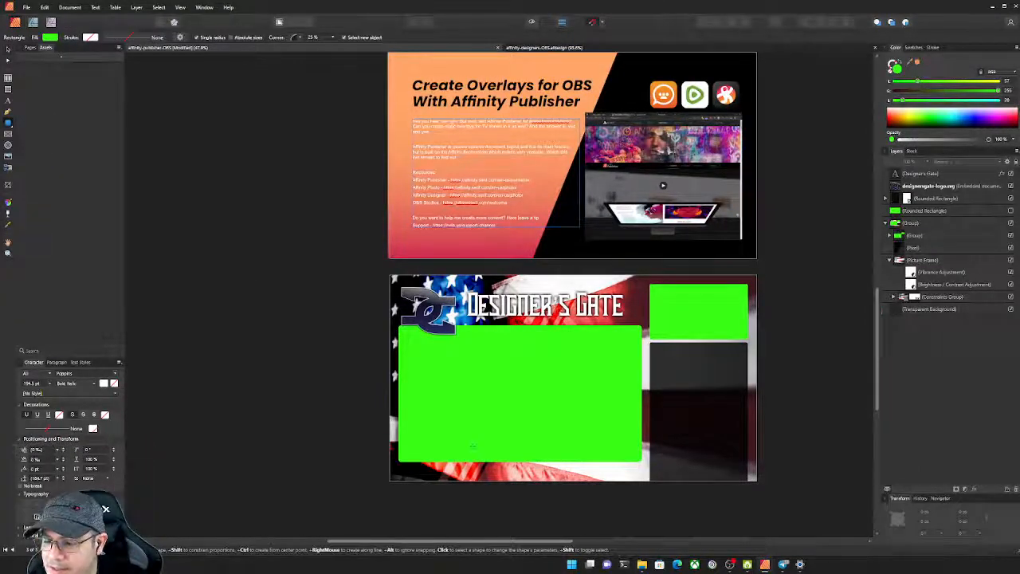
pyautogui.moveTo(472, 447)
pyautogui.mouseDown()
pyautogui.moveTo(606, 476)
pyautogui.moveTo(596, 474)
pyautogui.mouseUp()
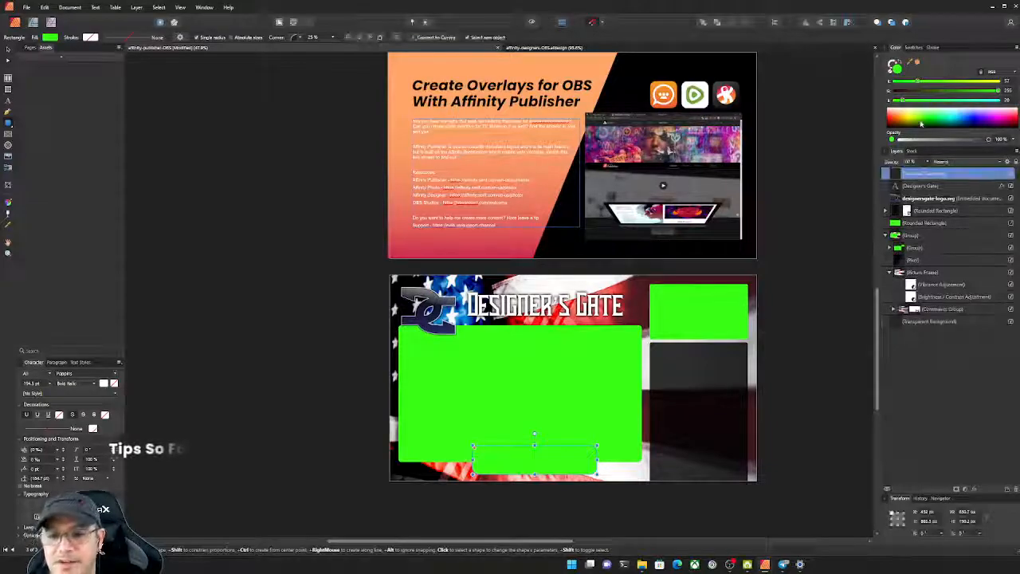
pyautogui.click(920, 124)
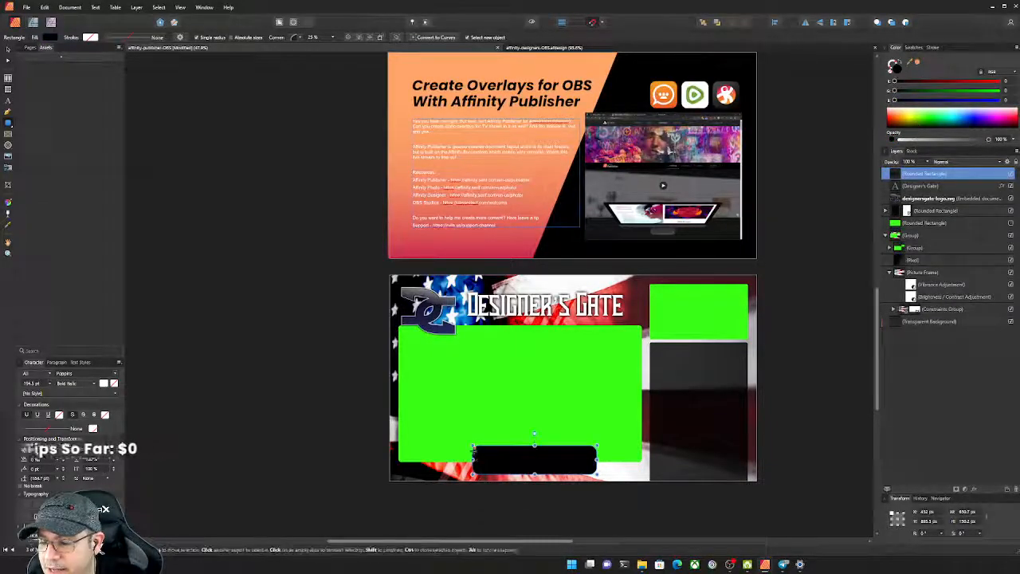
# Round the black rectangle's corners to 50%, reduce its height to about 135 px and center it on the large green area's lower edge
pyautogui.moveTo(476, 448); pyautogui.dragTo(487, 459)
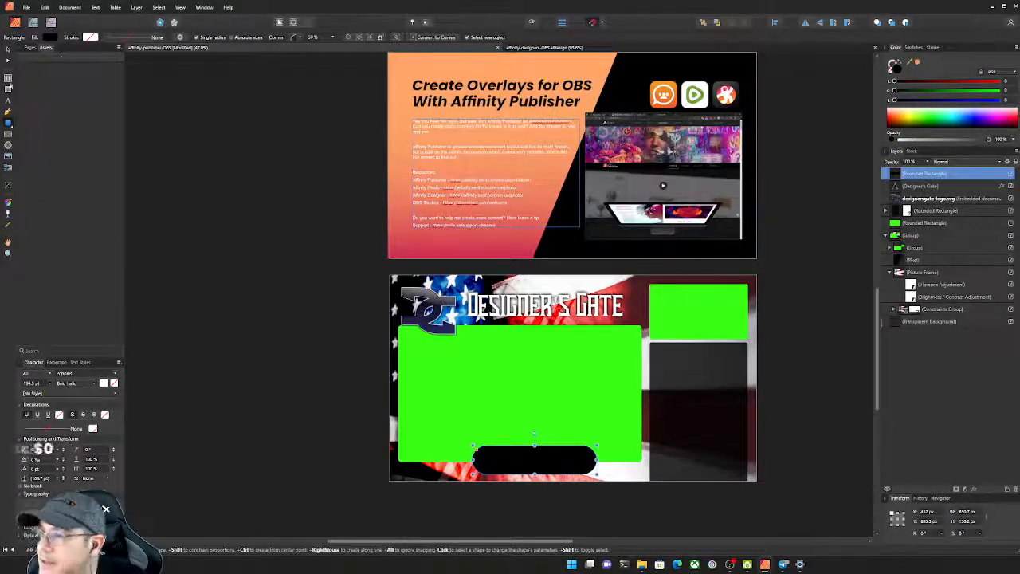
pyautogui.click(8, 49)
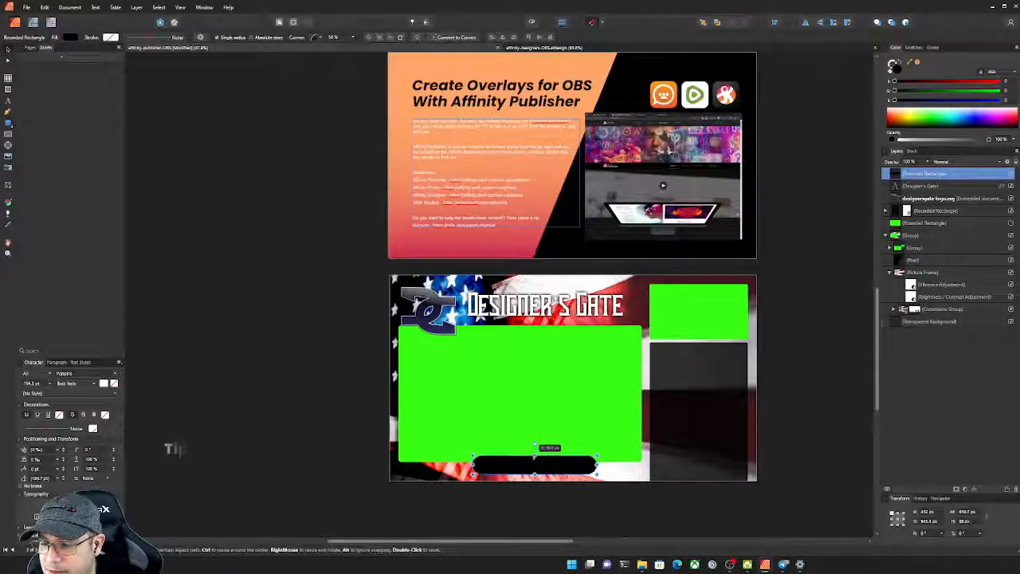
pyautogui.moveTo(519, 473)
pyautogui.mouseDown()
pyautogui.moveTo(504, 466)
pyautogui.moveTo(520, 444)
pyautogui.moveTo(508, 466)
pyautogui.mouseUp()
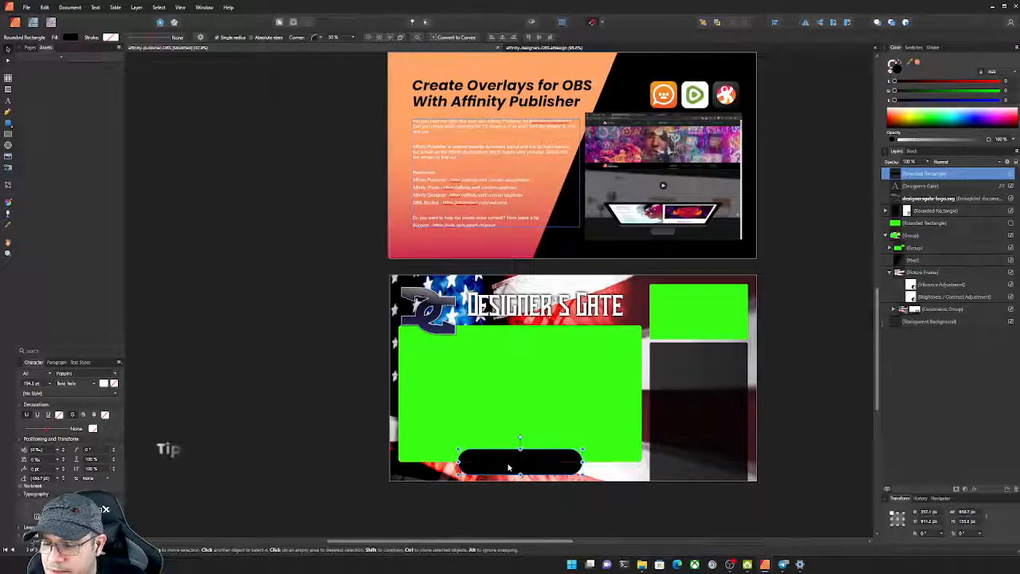
pyautogui.click(332, 449)
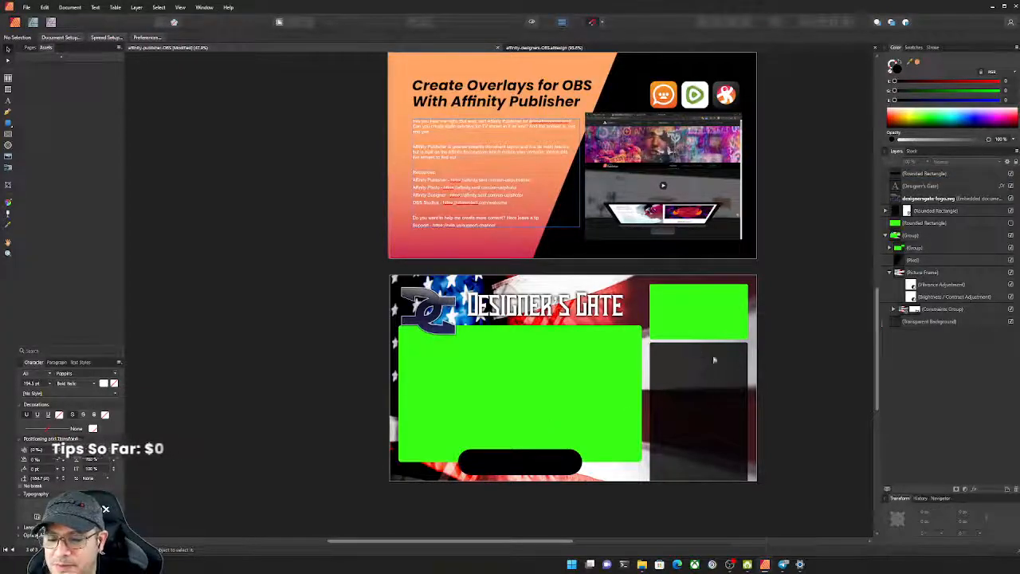
# Widen the translucent dark panel below the small green area on both sides to about 560 px
pyautogui.click(693, 439)
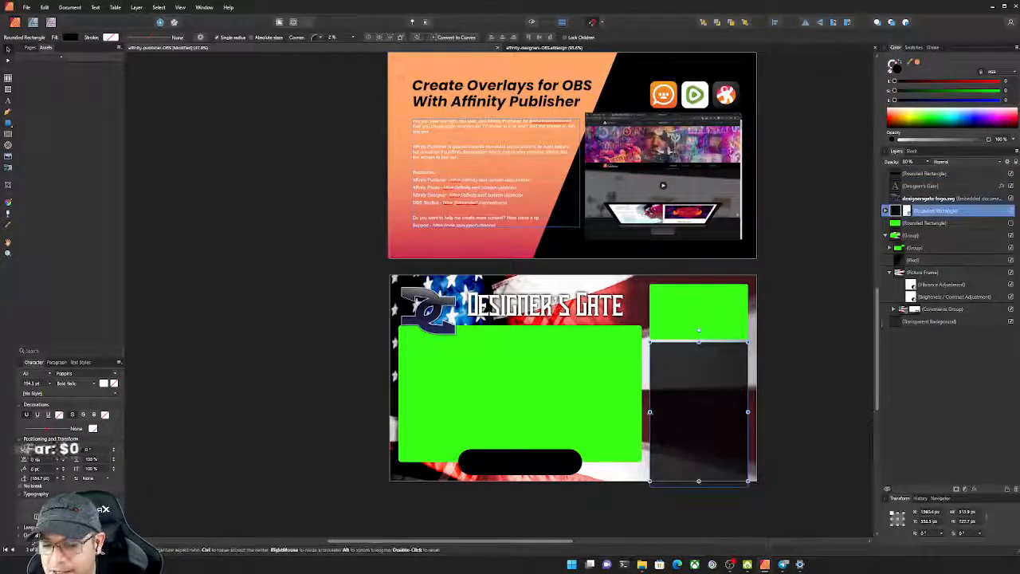
pyautogui.moveTo(649, 411); pyautogui.dragTo(646, 411)
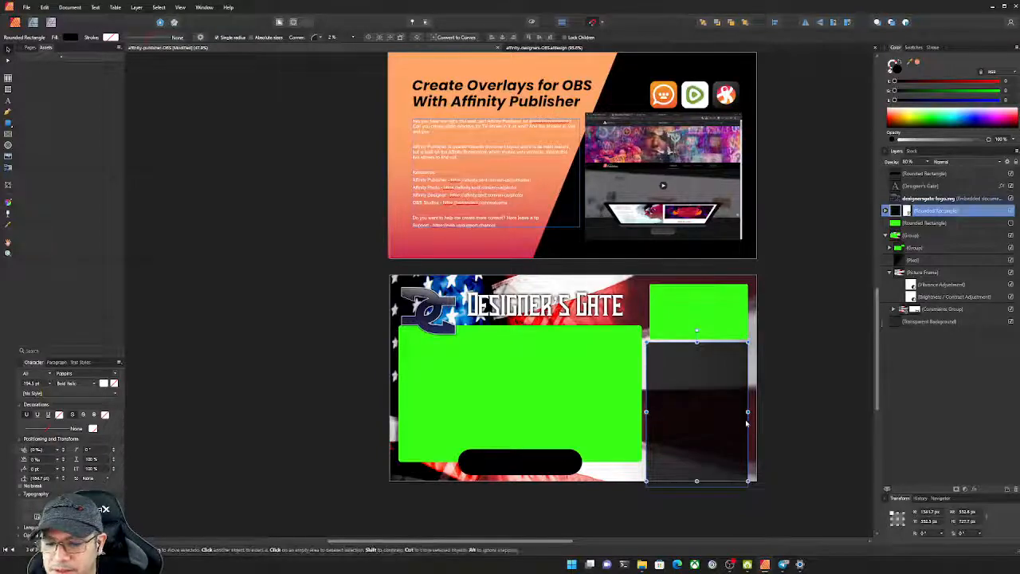
pyautogui.moveTo(747, 411); pyautogui.dragTo(753, 411)
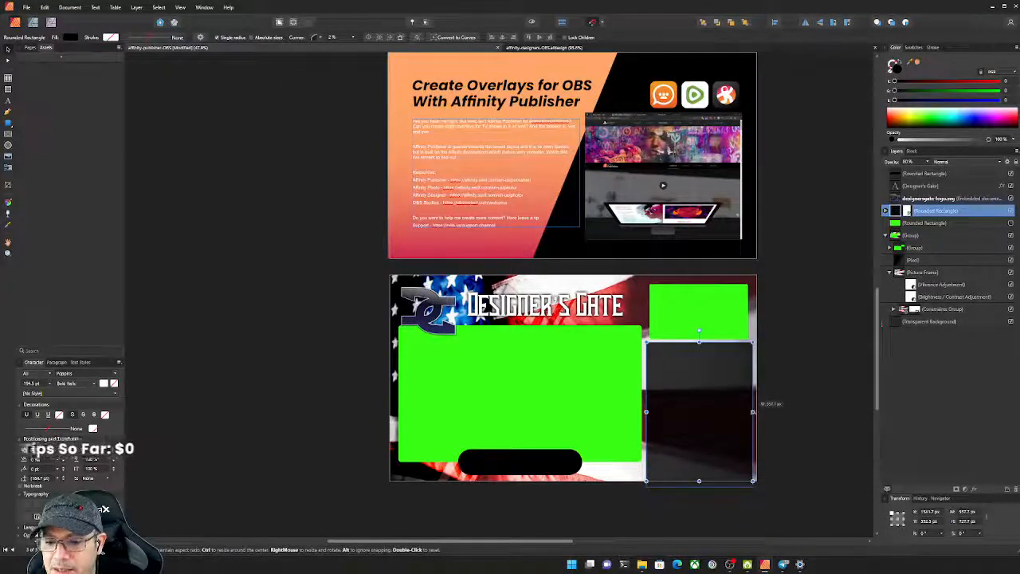
pyautogui.click(670, 503)
pyautogui.click(679, 466)
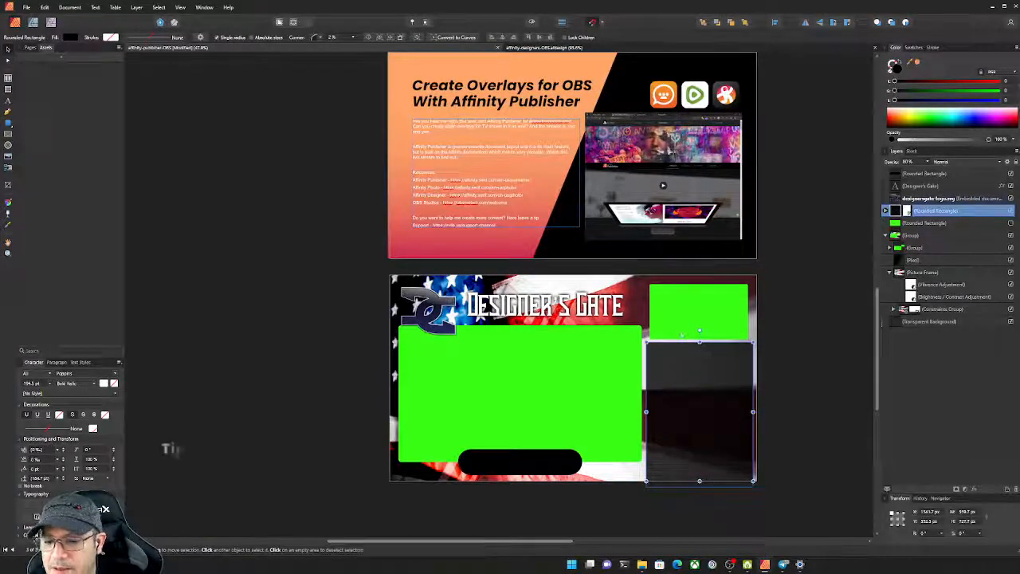
# Enlarge the small green Camera rectangle to about 560 × 315 px, matching the width of the dark panel below it, and deselect it
pyautogui.click(683, 323)
pyautogui.doubleClick(693, 323)
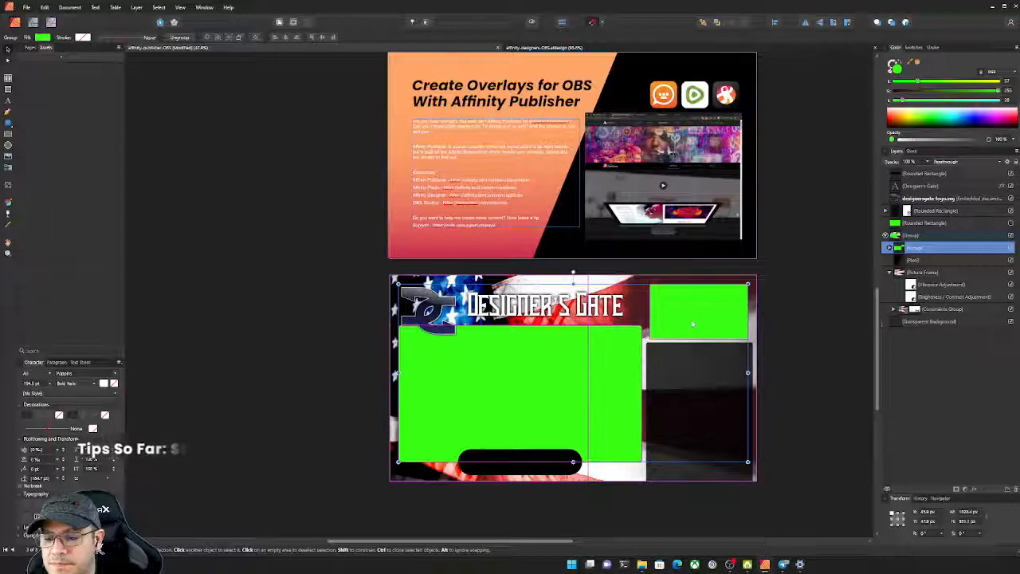
pyautogui.click(693, 324)
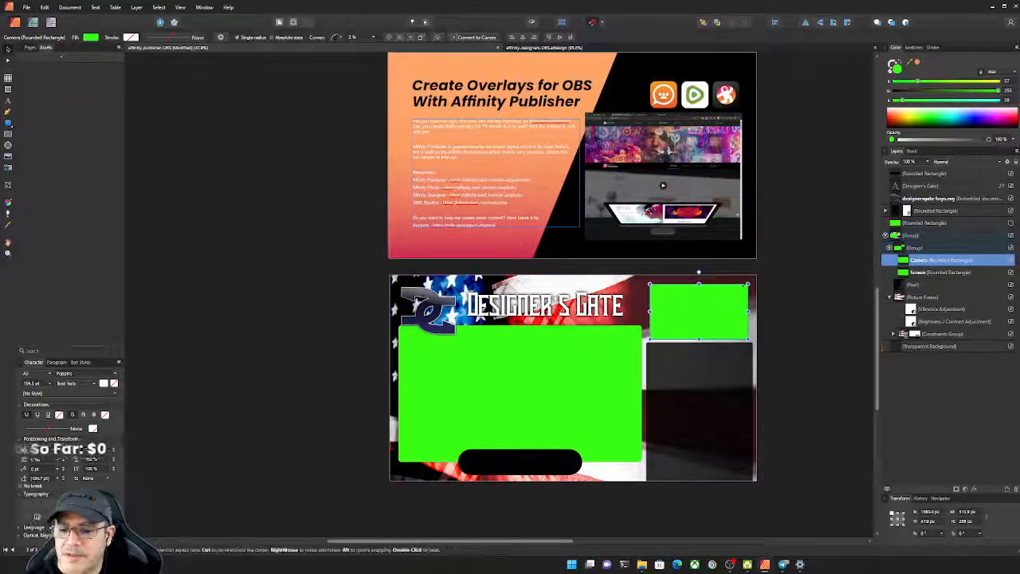
pyautogui.moveTo(748, 284); pyautogui.dragTo(755, 279)
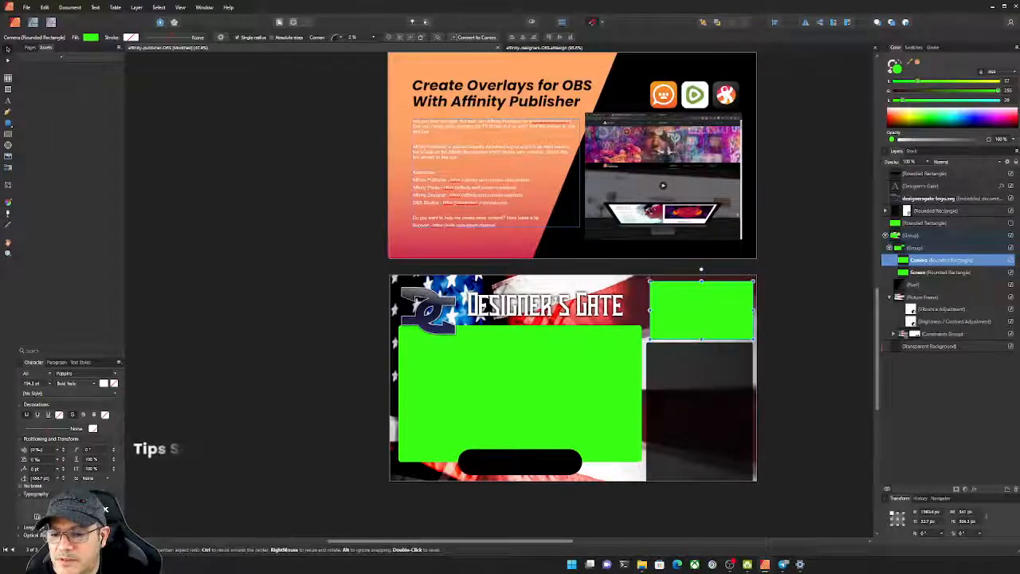
pyautogui.moveTo(650, 280); pyautogui.dragTo(645, 278)
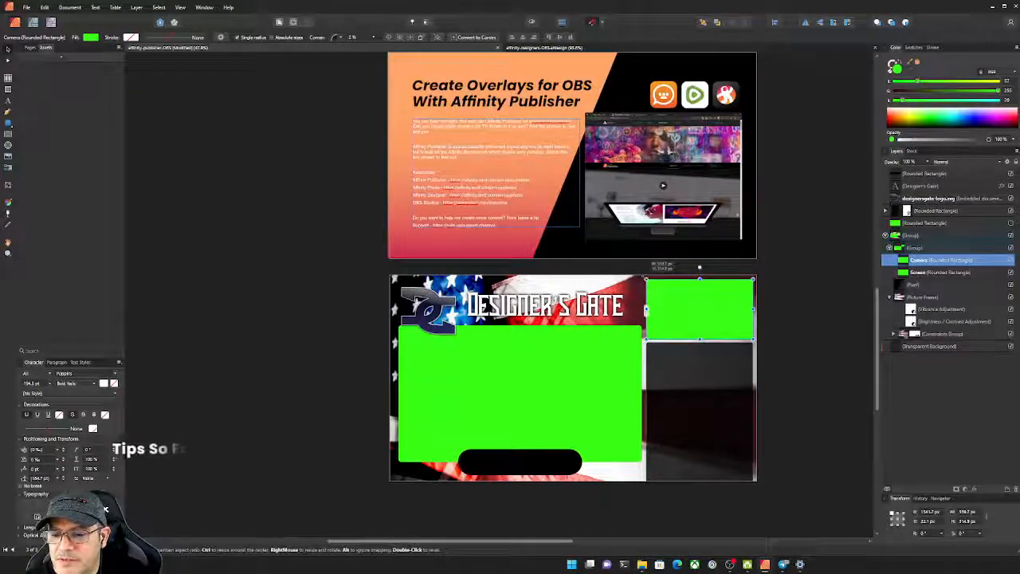
pyautogui.click(773, 416)
# Examine how the resized camera area, dark panel and large green area line up on the overlay page
pyautogui.click(692, 319)
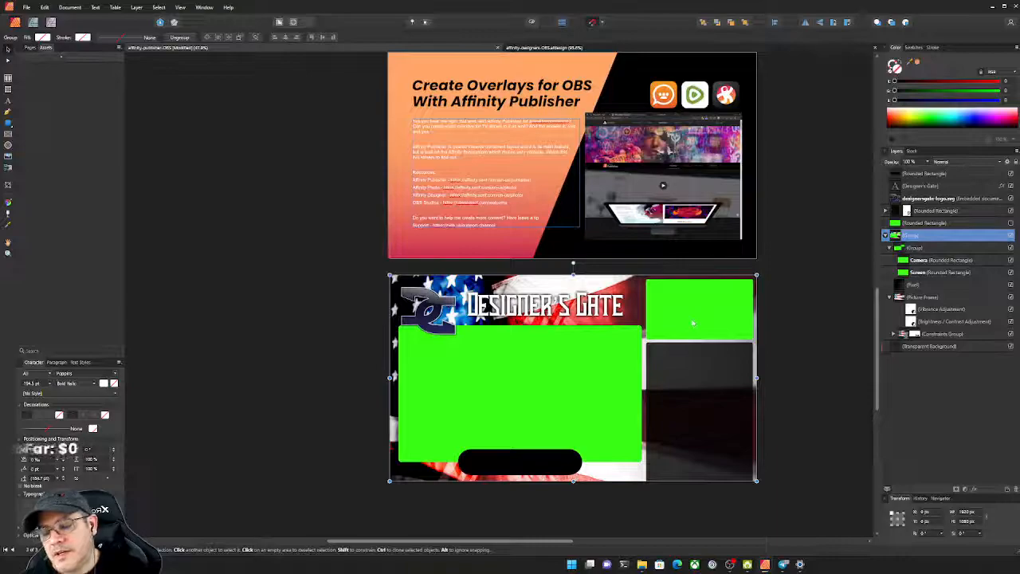
pyautogui.scroll(1, 692, 319)
pyautogui.scroll(5, 690, 360)
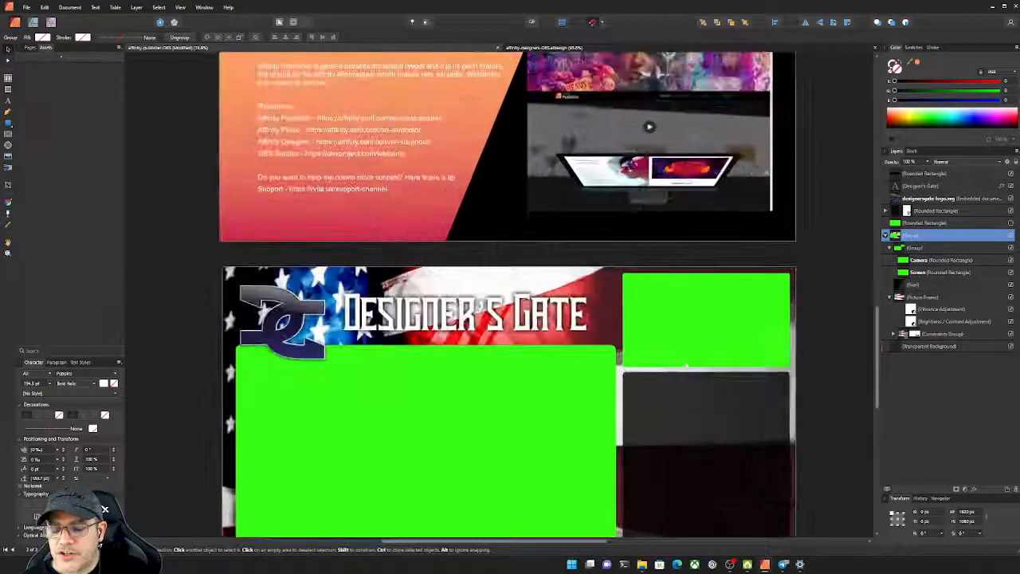
pyautogui.scroll(-1, 681, 360)
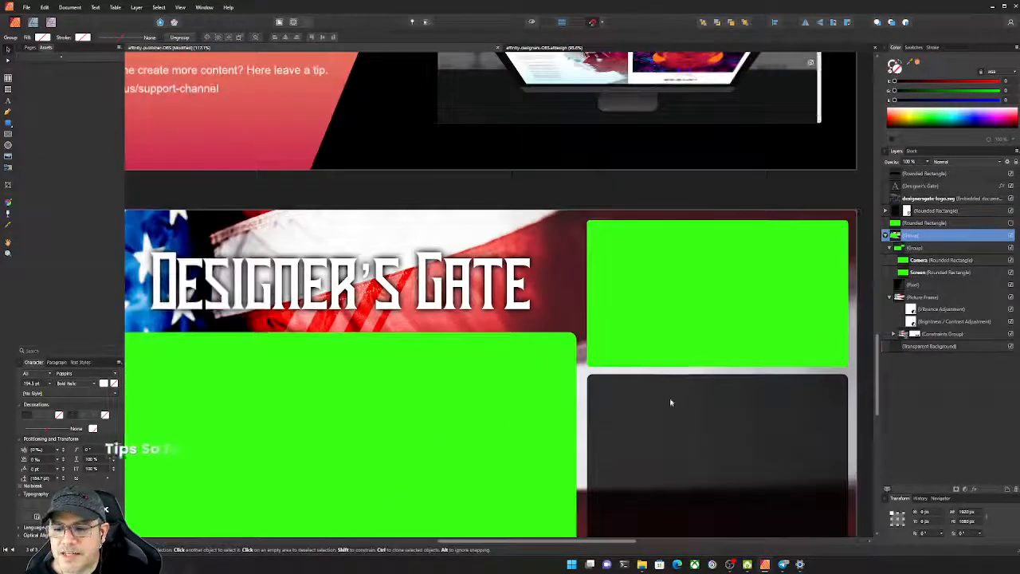
pyautogui.scroll(-3, 669, 396)
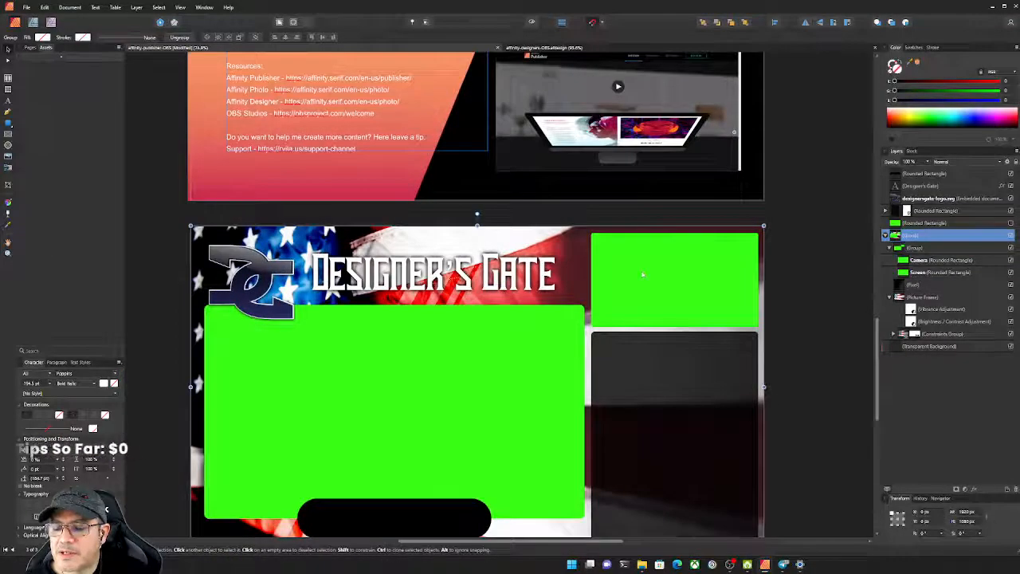
pyautogui.click(645, 282)
pyautogui.scroll(-2, 653, 303)
pyautogui.click(677, 347)
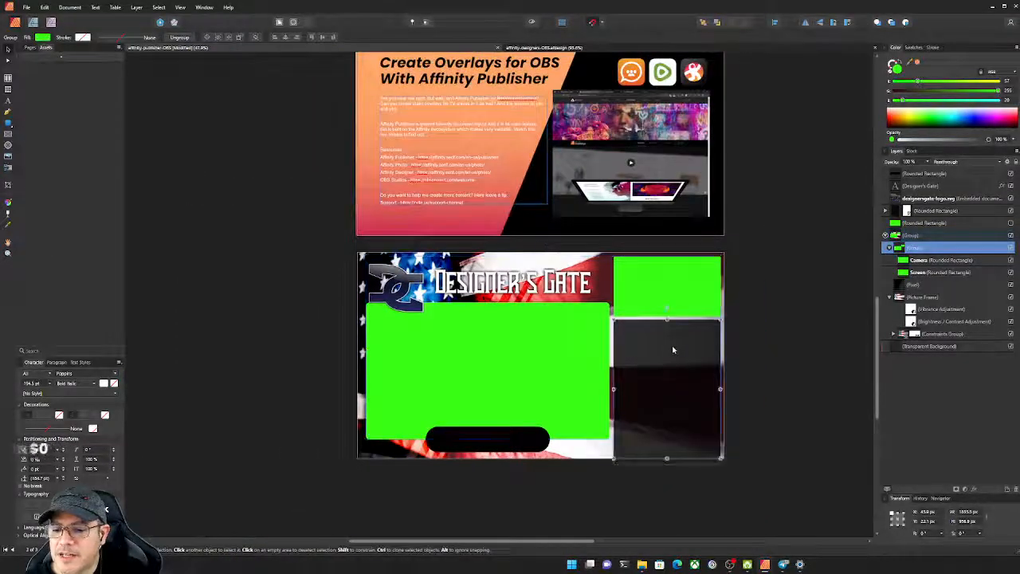
pyautogui.scroll(-1, 626, 360)
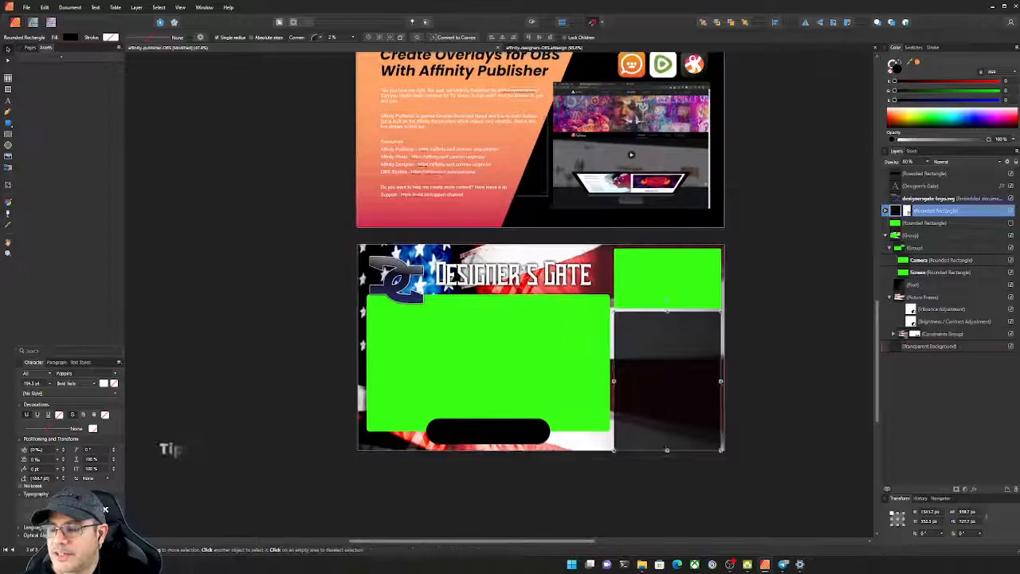
pyautogui.click(301, 282)
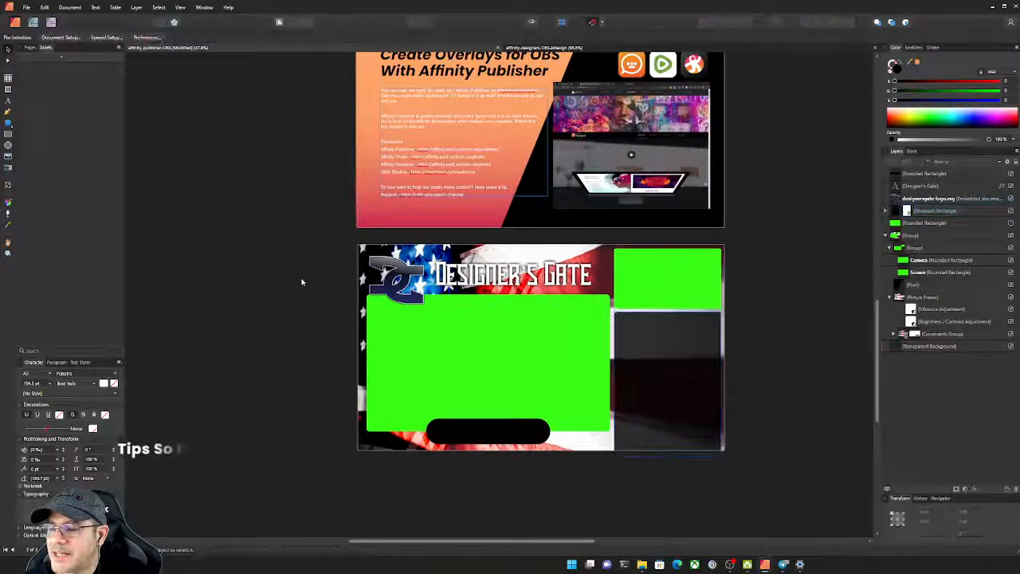
# Review the overlay page alongside the document's other pages and display the page thumbnails
pyautogui.click(474, 429)
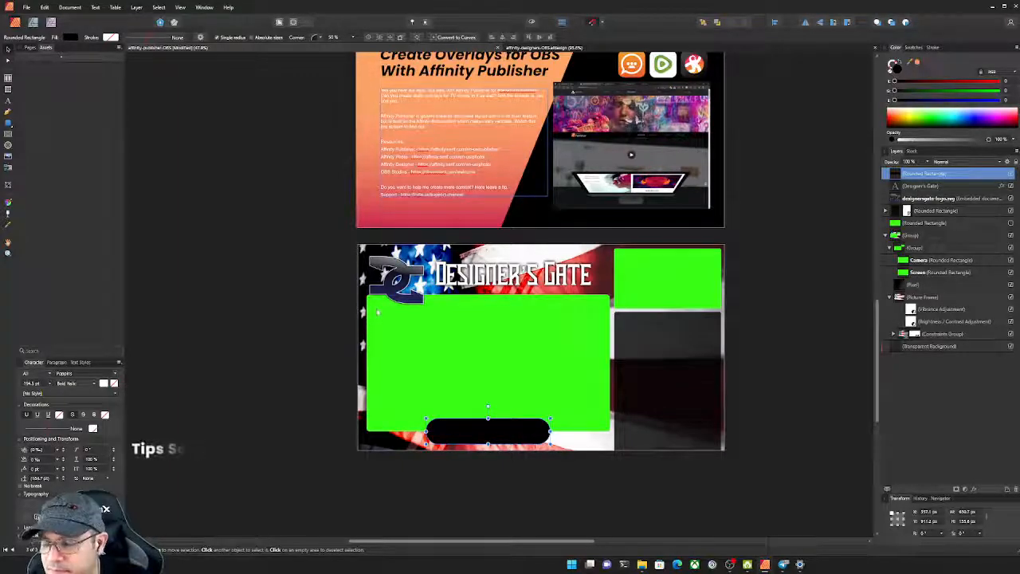
pyautogui.scroll(2, 378, 316)
pyautogui.scroll(-1, 387, 312)
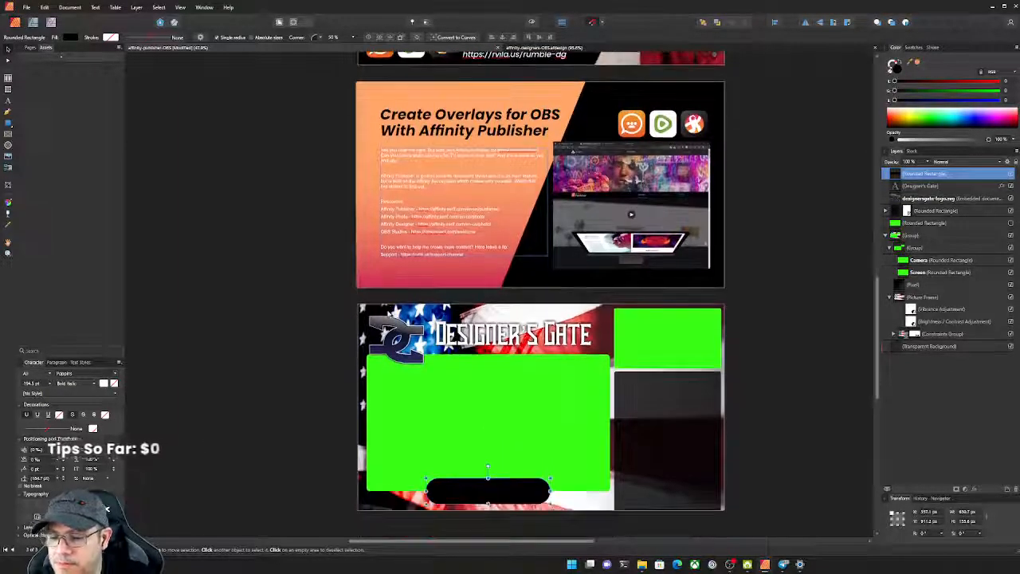
pyautogui.scroll(1, 390, 319)
pyautogui.scroll(3, 389, 318)
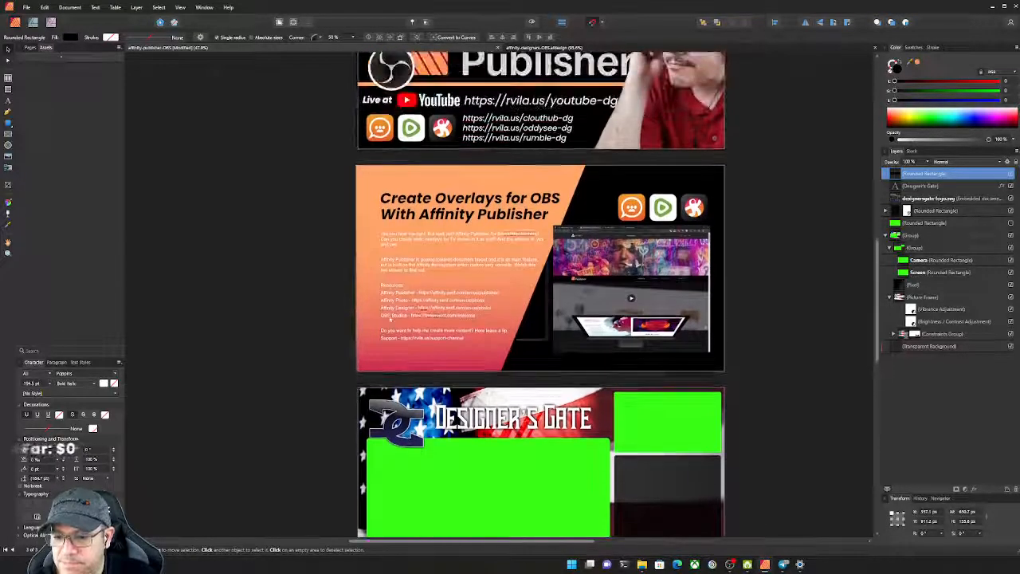
pyautogui.scroll(-4, 389, 318)
pyautogui.scroll(-2, 389, 318)
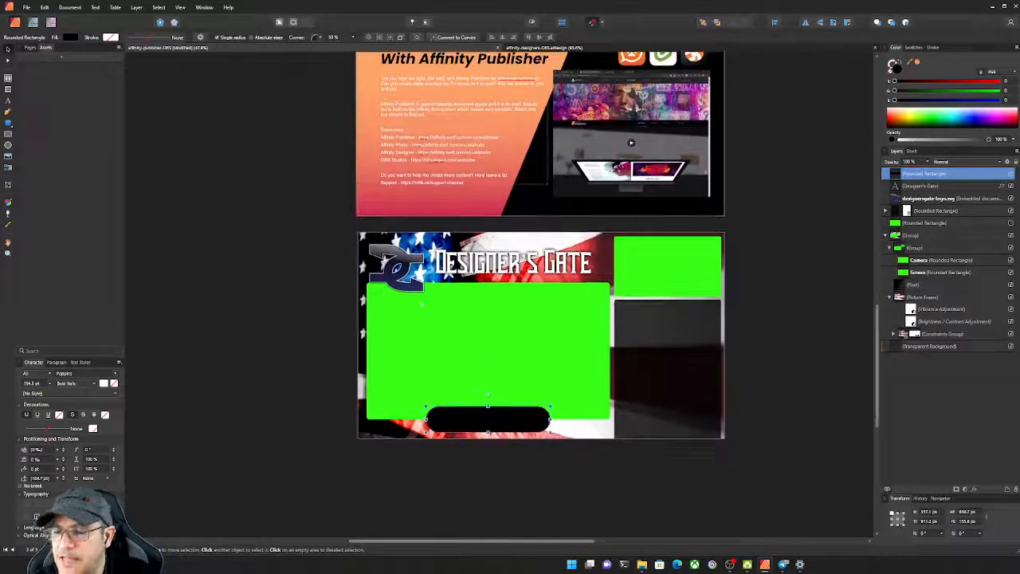
pyautogui.click(29, 48)
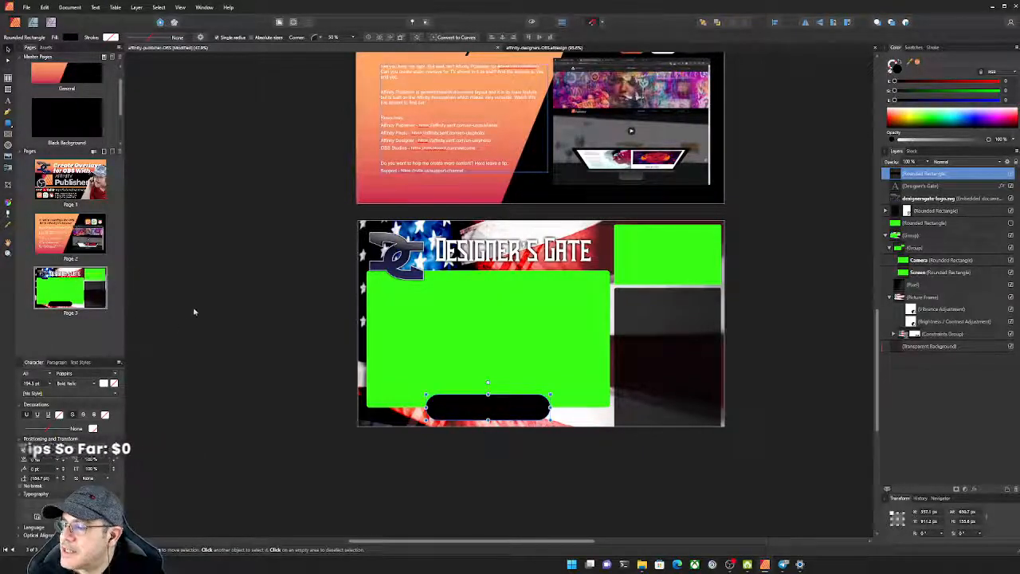
pyautogui.click(221, 303)
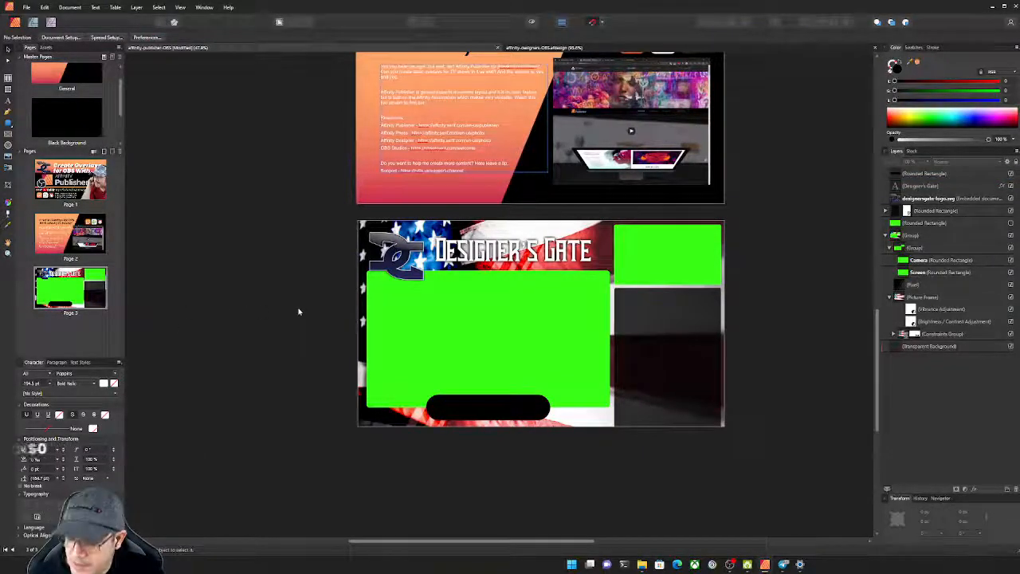
pyautogui.scroll(1, 496, 339)
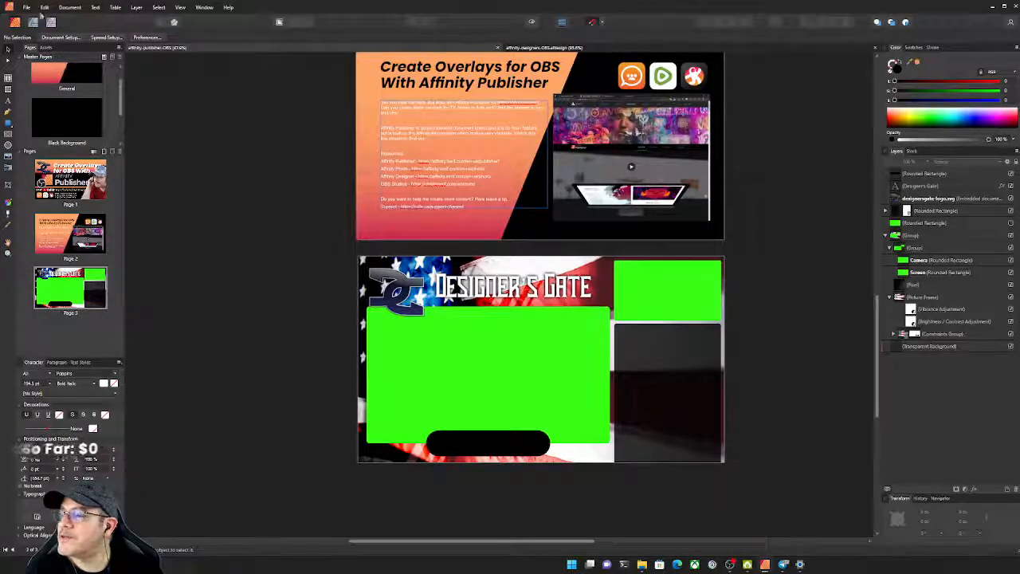
pyautogui.click(248, 240)
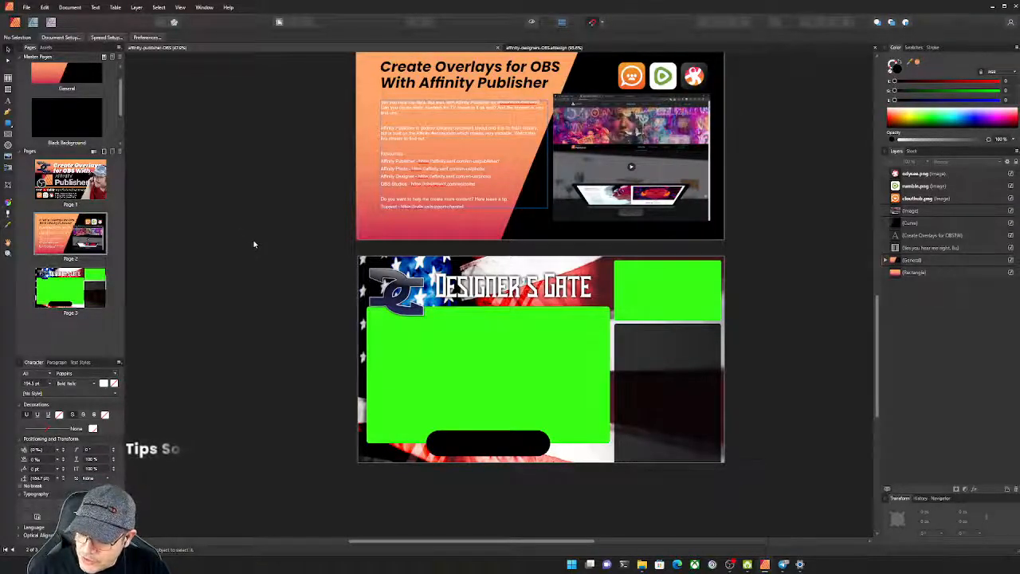
# Start a best-quality JPEG export at 1920 × 1080 px, ignoring the preflight warnings and specifying the page to export
pyautogui.hotkey('ctrl', 'alt', 'shift', 's')
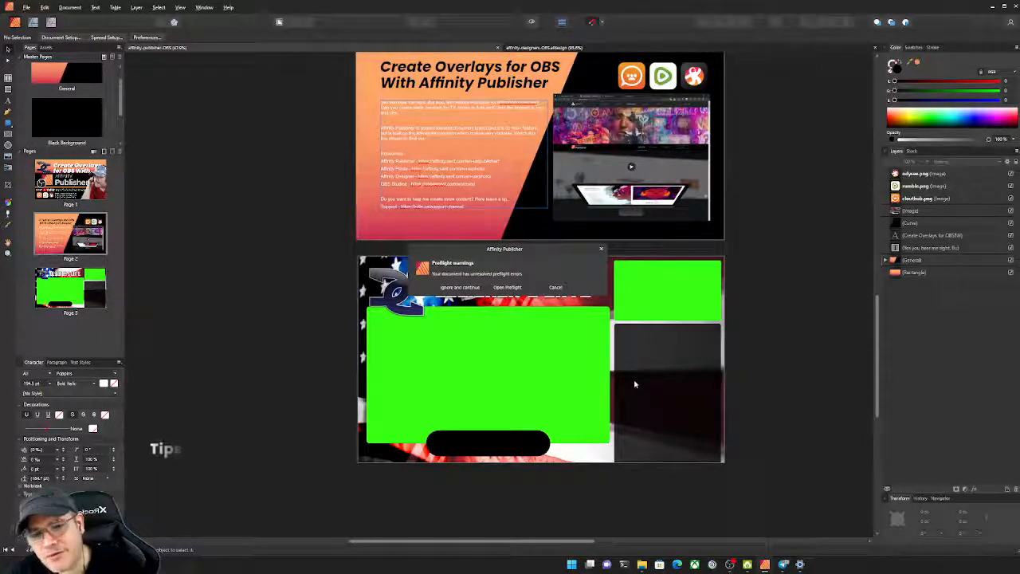
pyautogui.click(459, 287)
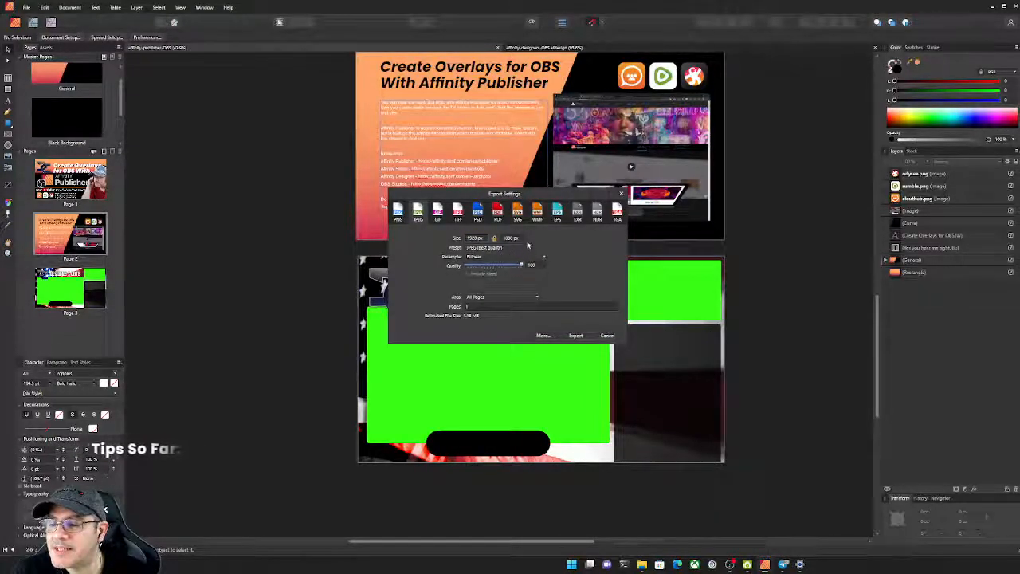
pyautogui.click(475, 306)
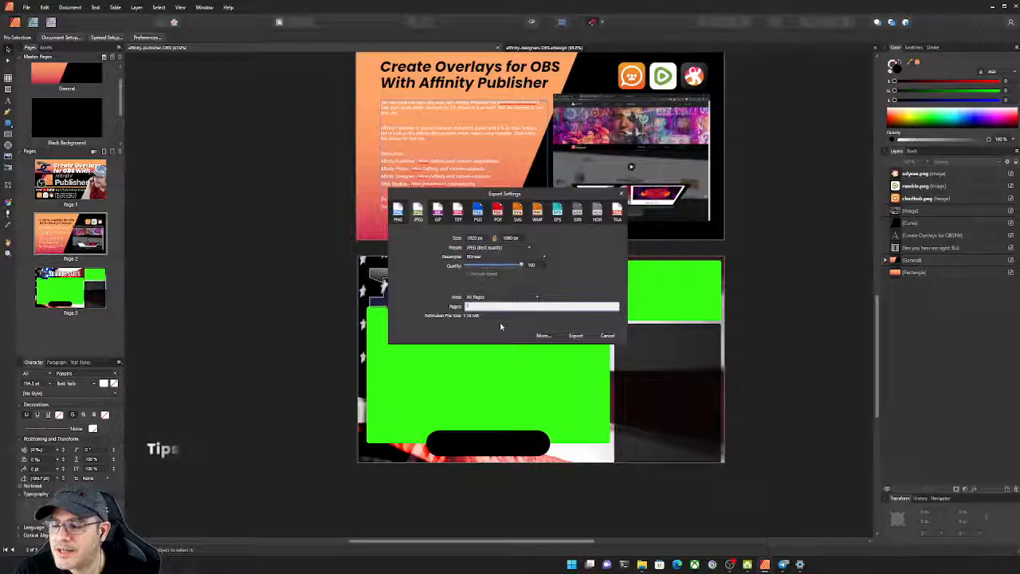
pyautogui.click(574, 336)
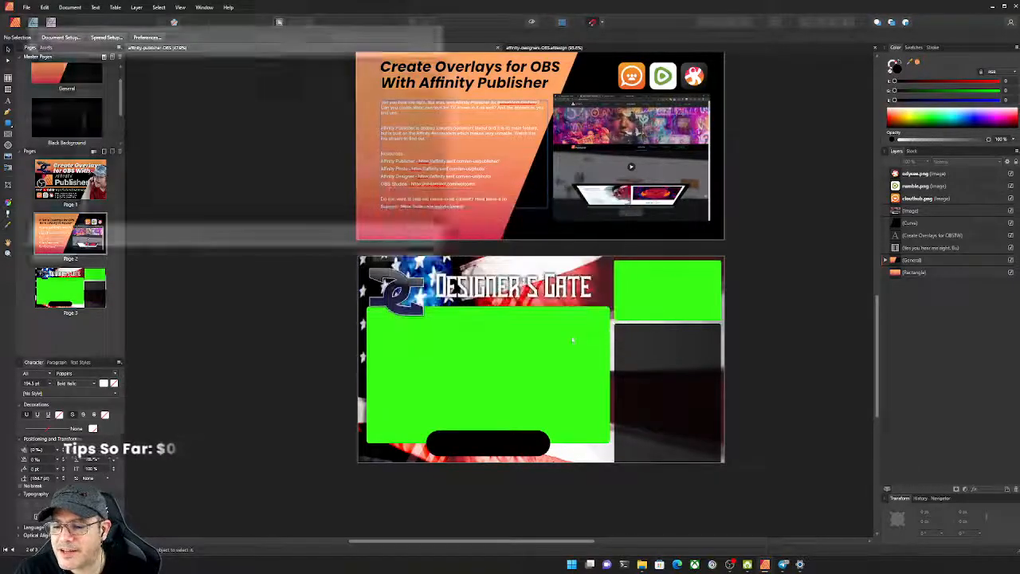
# Save the exported JPEG as test-scene-overlay in the Overlays folder inside designersgate
pyautogui.moveTo(225, 12); pyautogui.dragTo(447, 146)
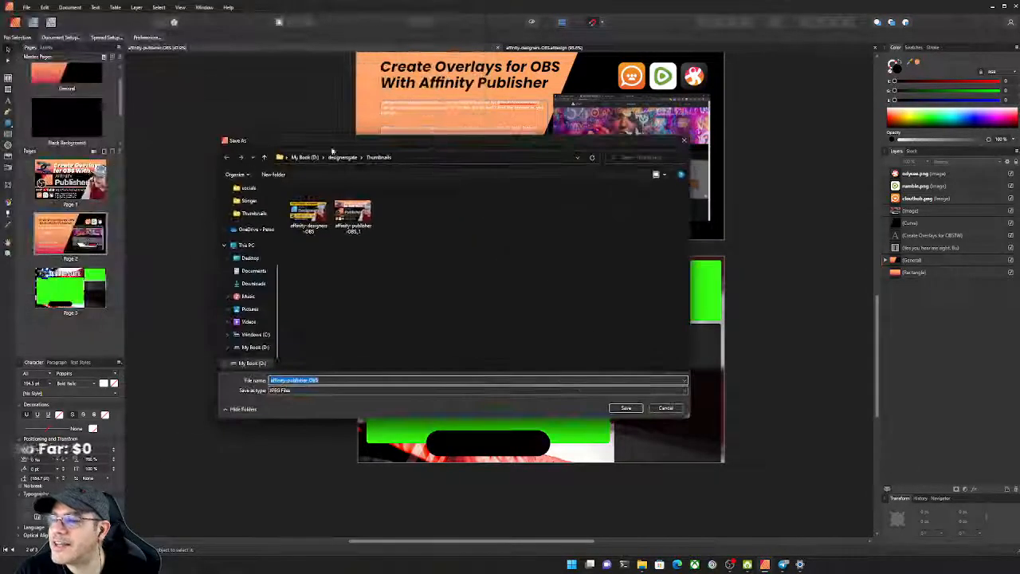
pyautogui.click(341, 157)
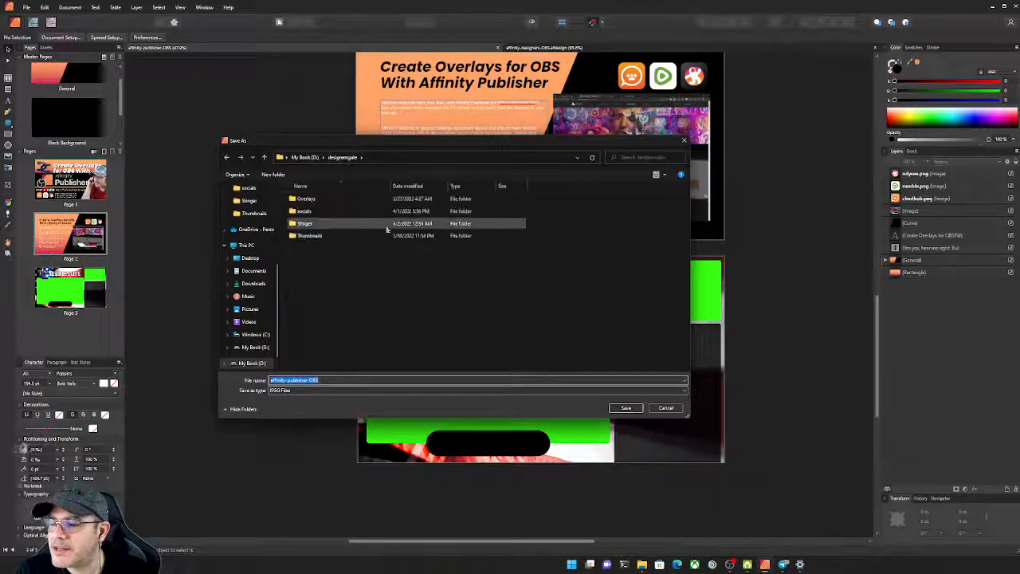
pyautogui.click(311, 203)
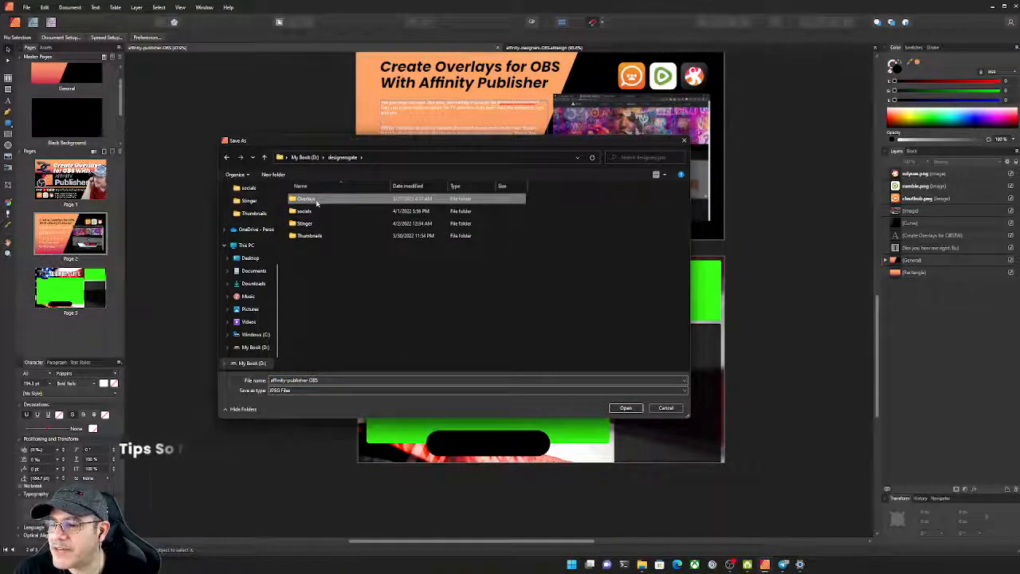
pyautogui.doubleClick(311, 203)
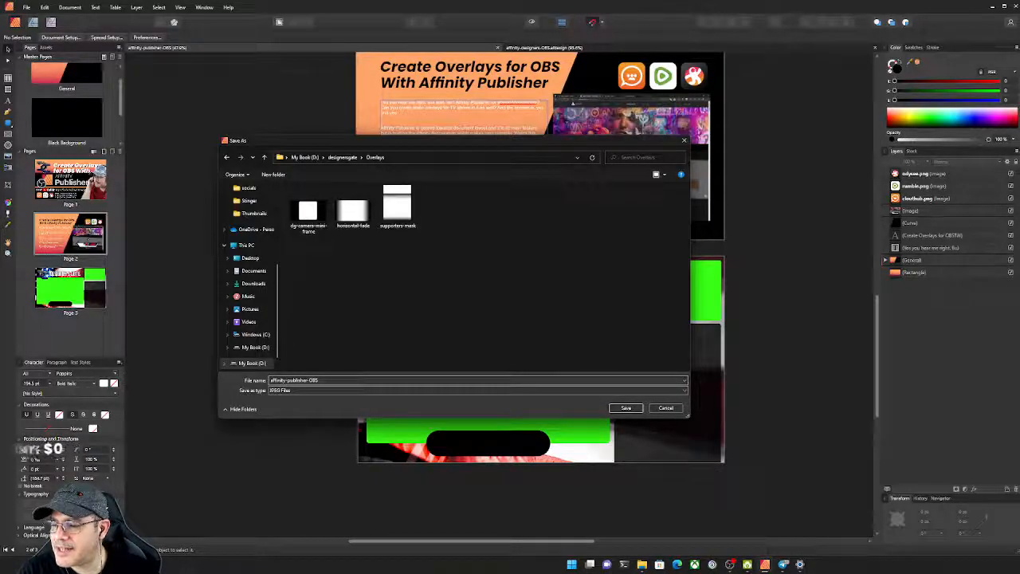
pyautogui.click(287, 379)
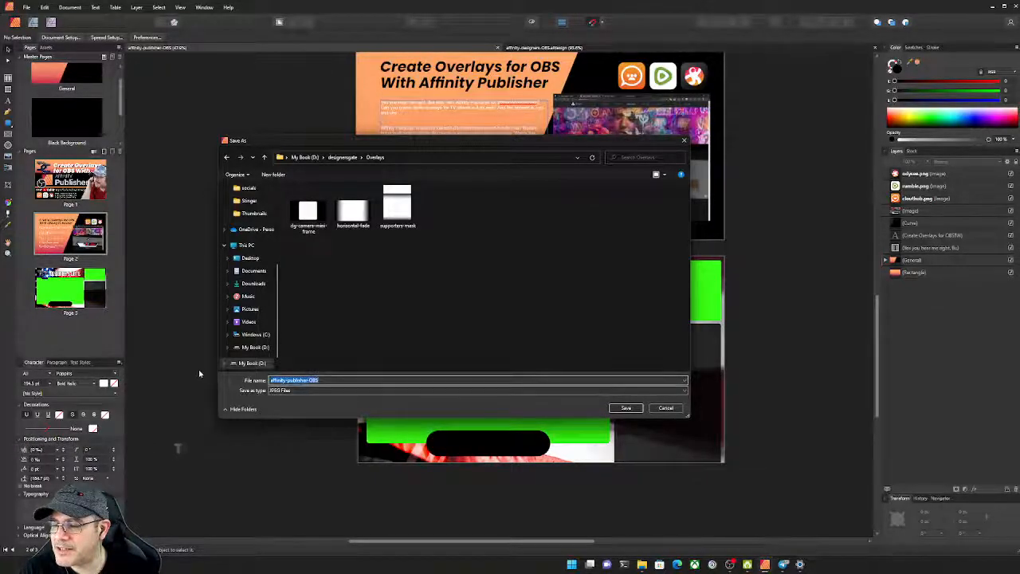
pyautogui.write('test')
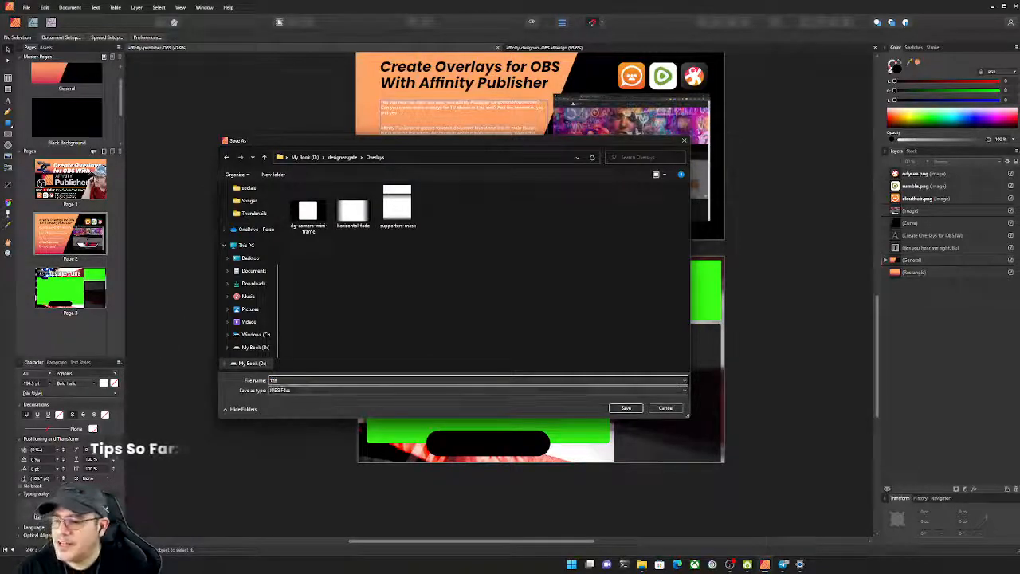
pyautogui.write('-scene-overlay')
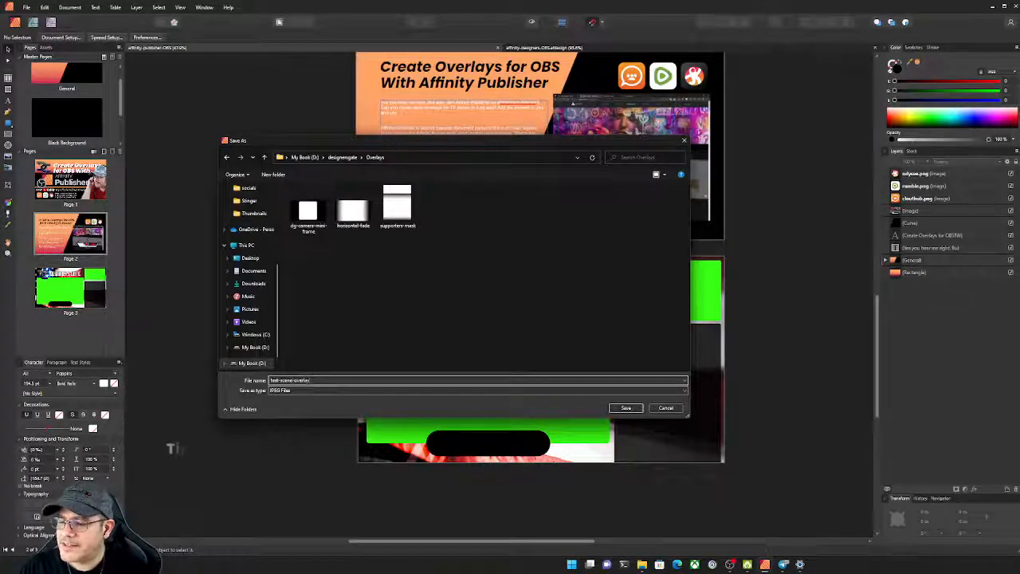
pyautogui.press('Return')
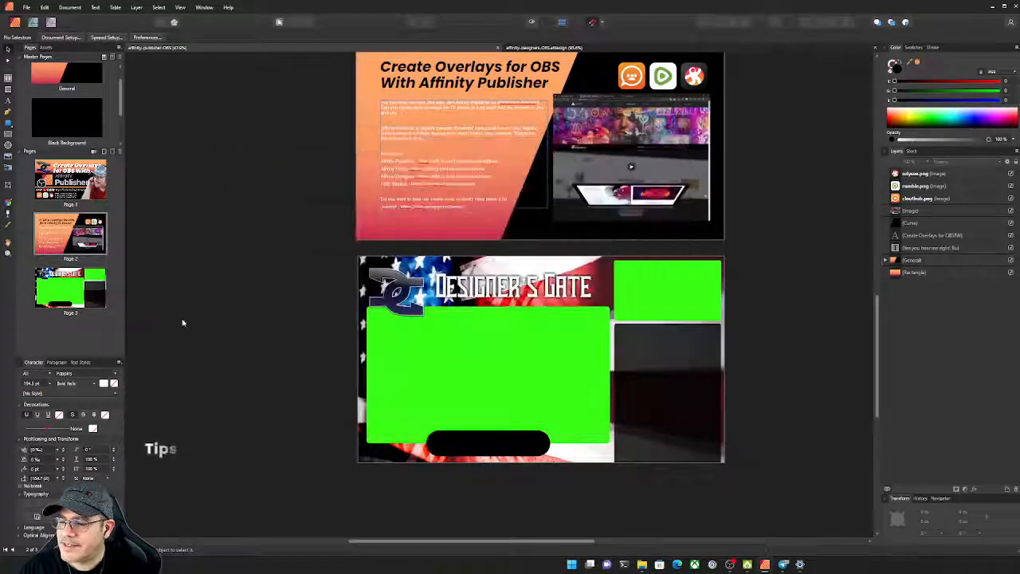
# Switch to File Explorer and open the Overlays folder inside designersgate
pyautogui.moveTo(642, 566)
pyautogui.click(642, 565)
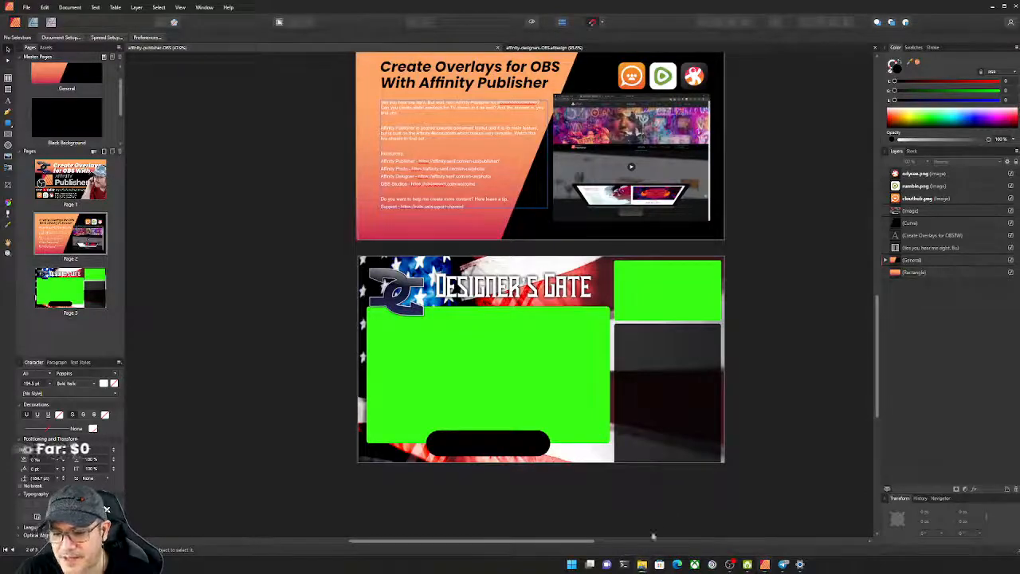
pyautogui.moveTo(514, 96); pyautogui.dragTo(524, 125)
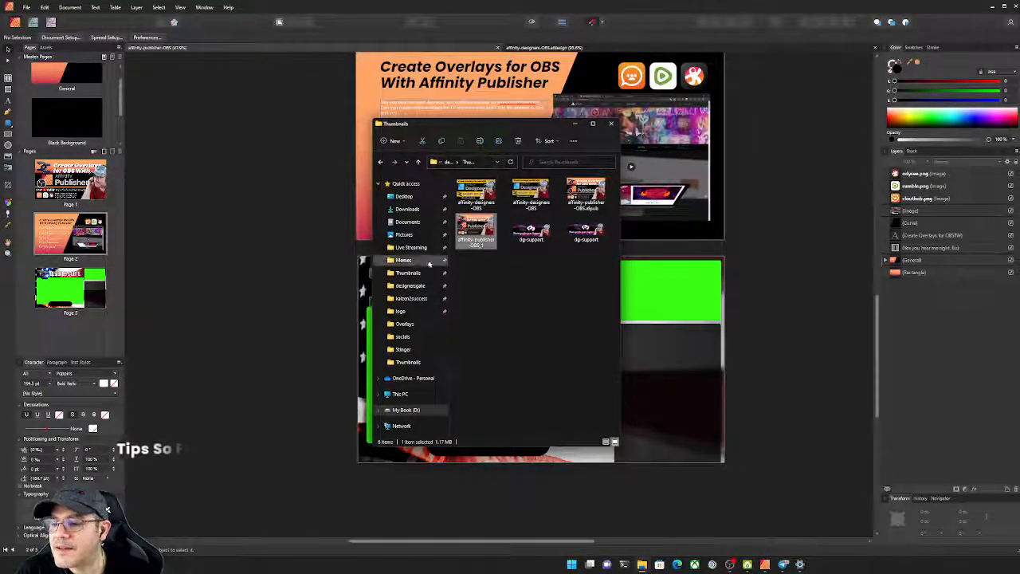
pyautogui.click(422, 285)
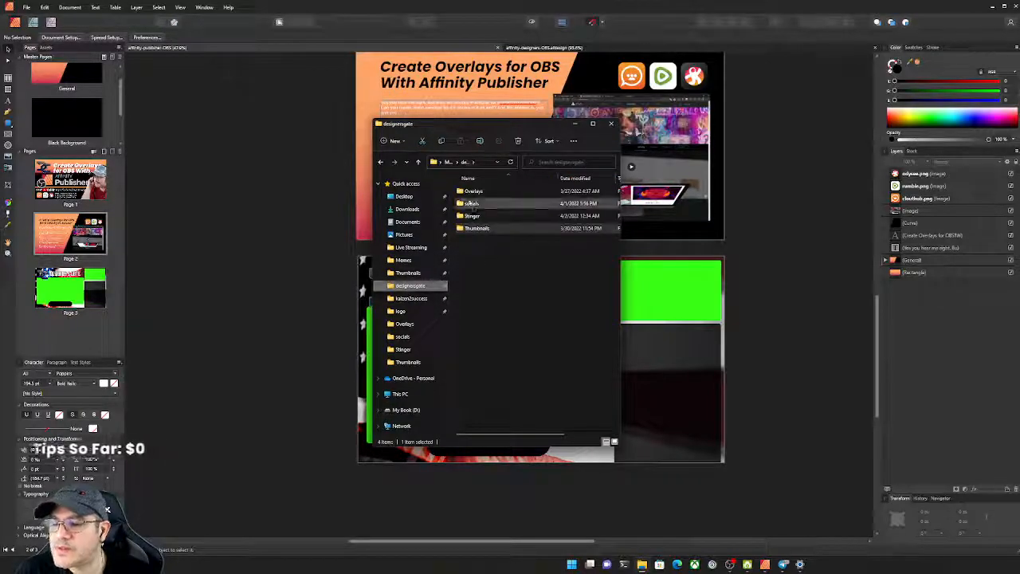
pyautogui.doubleClick(474, 191)
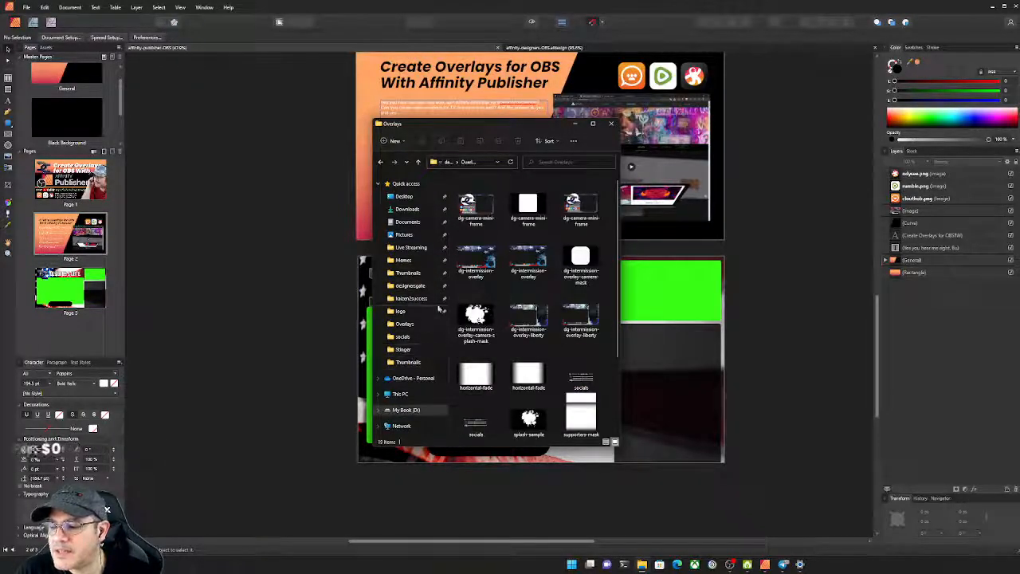
# Widen and reposition the File Explorer window to inspect the exported overlay image in the Overlays folder
pyautogui.moveTo(516, 129); pyautogui.dragTo(434, 125)
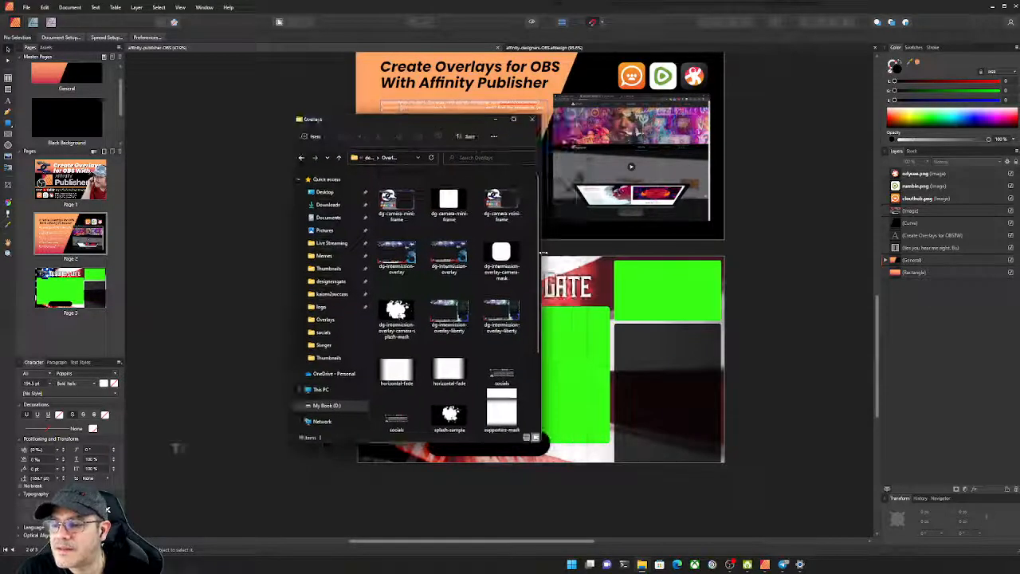
pyautogui.moveTo(563, 319); pyautogui.dragTo(637, 319)
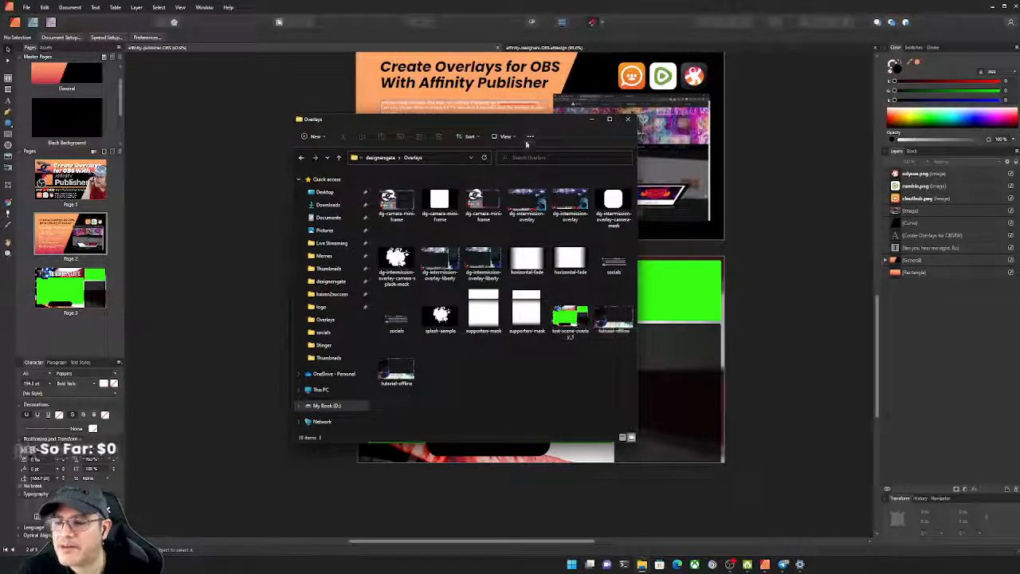
pyautogui.moveTo(535, 124); pyautogui.dragTo(466, 135)
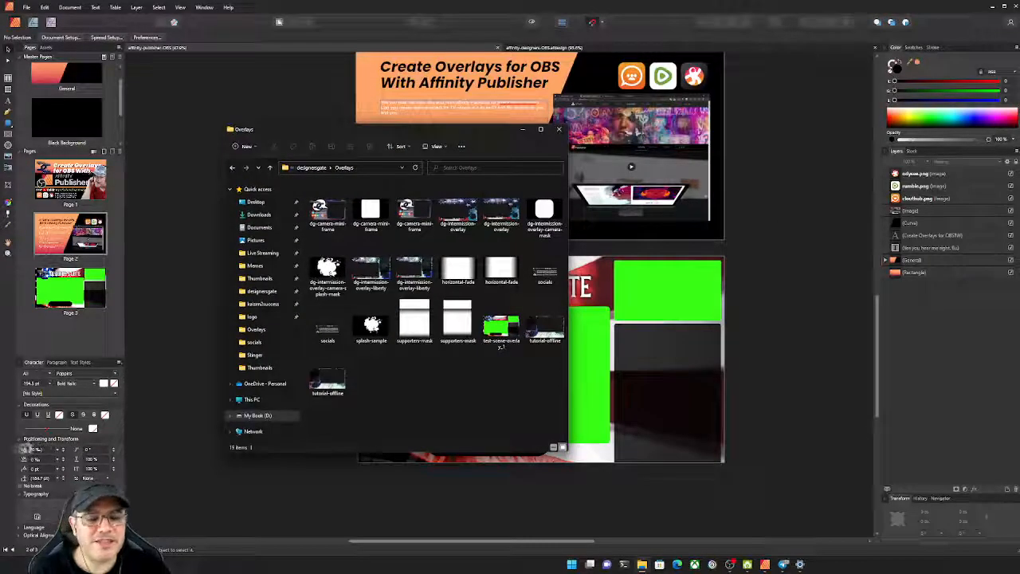
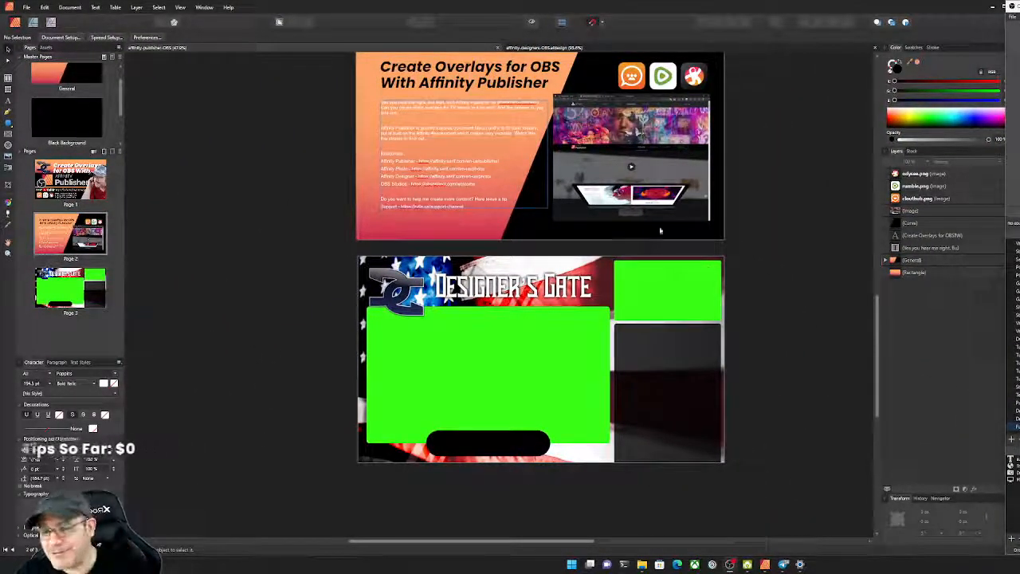
# Duplicate the Designer's Gate overlay page, page 3, in the Affinity Publisher document
pyautogui.scroll(-1, 678, 245)
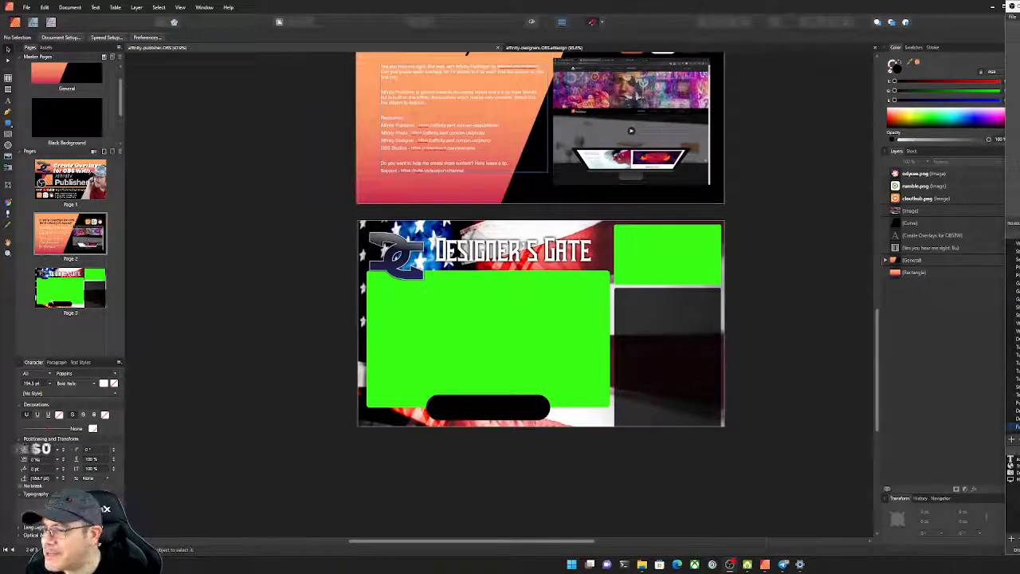
pyautogui.rightClick(57, 288)
pyautogui.click(68, 302)
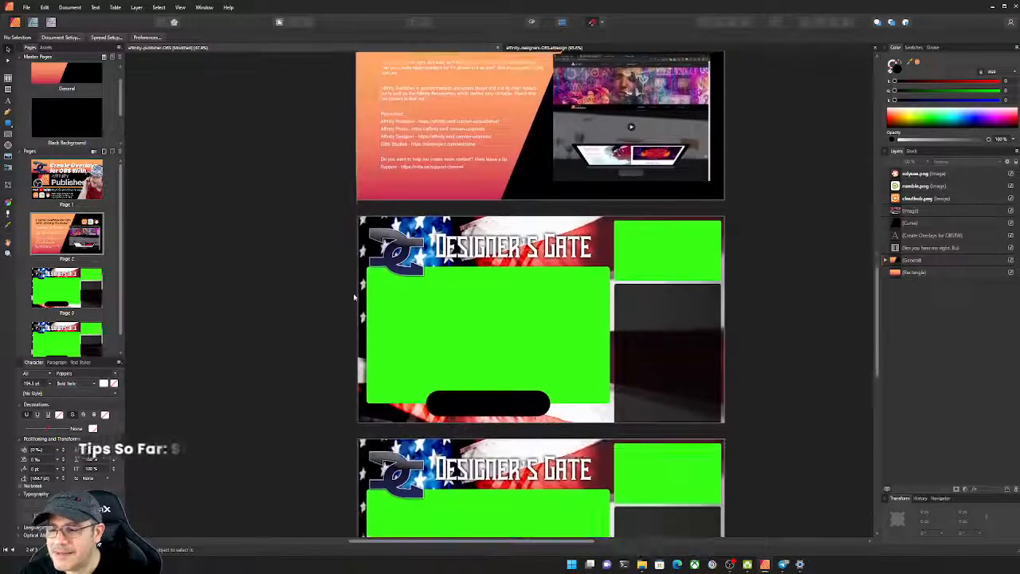
# Compare the original overlay page with its duplicate and bring the duplicate into close view
pyautogui.scroll(-6, 354, 297)
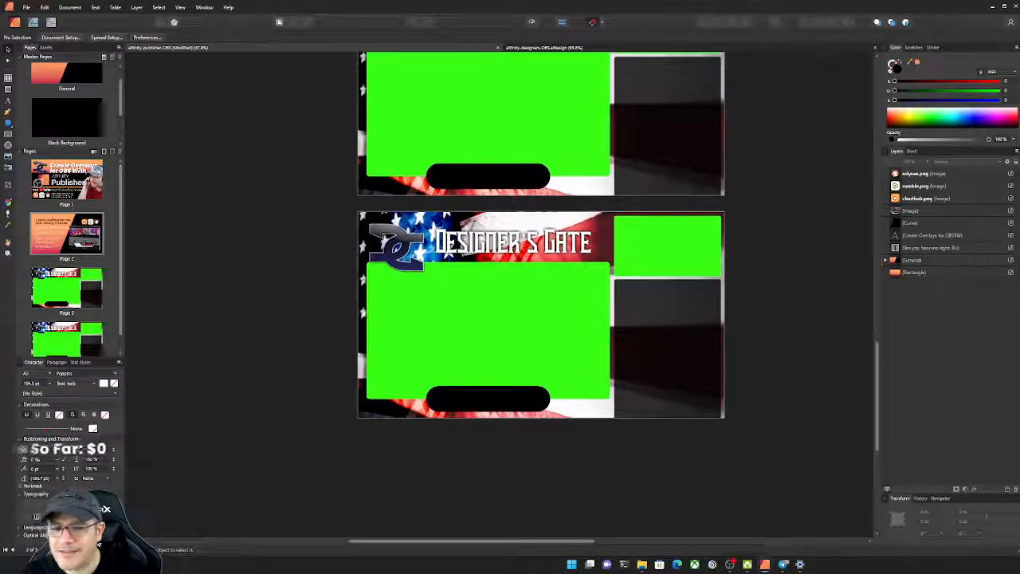
pyautogui.scroll(3, 482, 340)
pyautogui.moveTo(483, 341); pyautogui.dragTo(433, 347)
pyautogui.scroll(1, 474, 353)
pyautogui.scroll(-3, 472, 357)
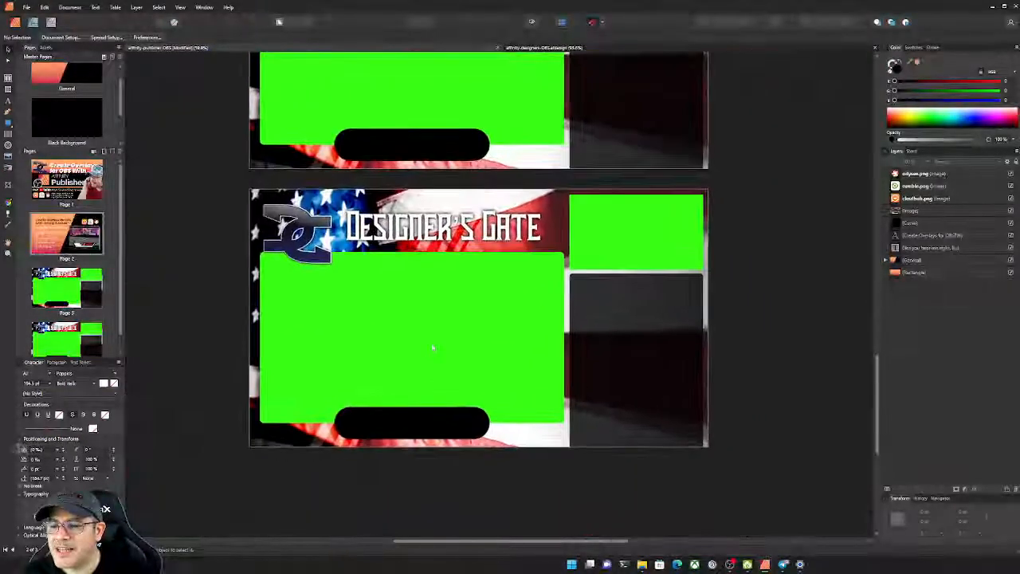
pyautogui.scroll(5, 522, 264)
pyautogui.scroll(-6, 523, 266)
pyautogui.moveTo(522, 256); pyautogui.dragTo(531, 348)
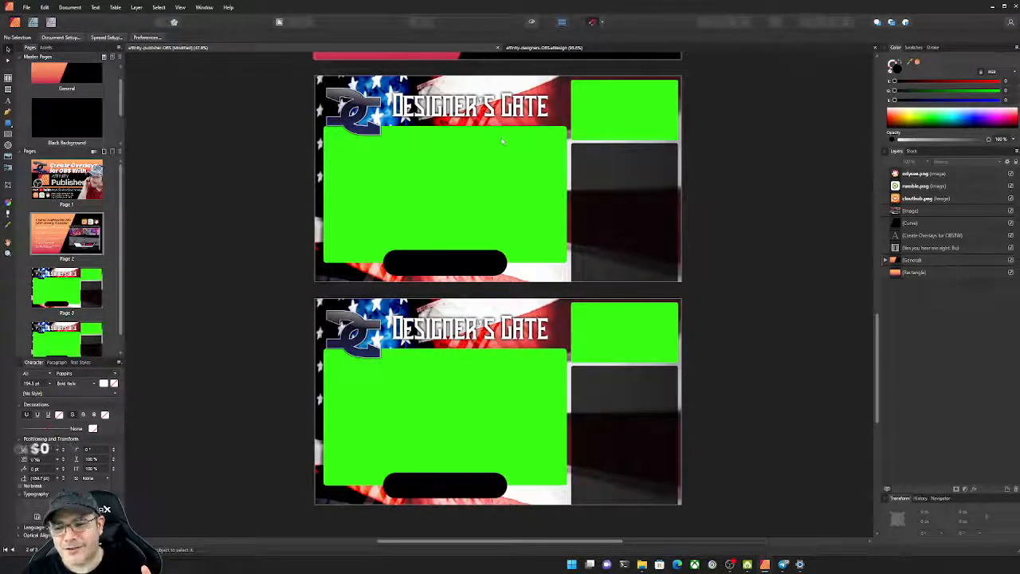
pyautogui.scroll(-5, 502, 141)
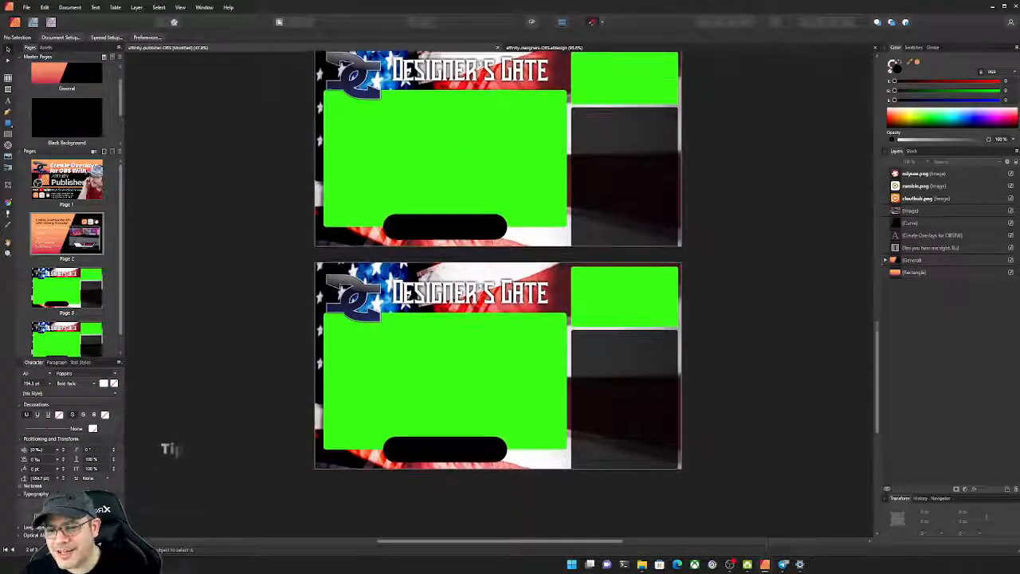
pyautogui.scroll(3, 514, 280)
pyautogui.moveTo(514, 280)
pyautogui.mouseDown()
pyautogui.moveTo(548, 287)
pyautogui.moveTo(512, 280)
pyautogui.mouseUp()
pyautogui.scroll(1, 541, 283)
pyautogui.scroll(-1, 542, 286)
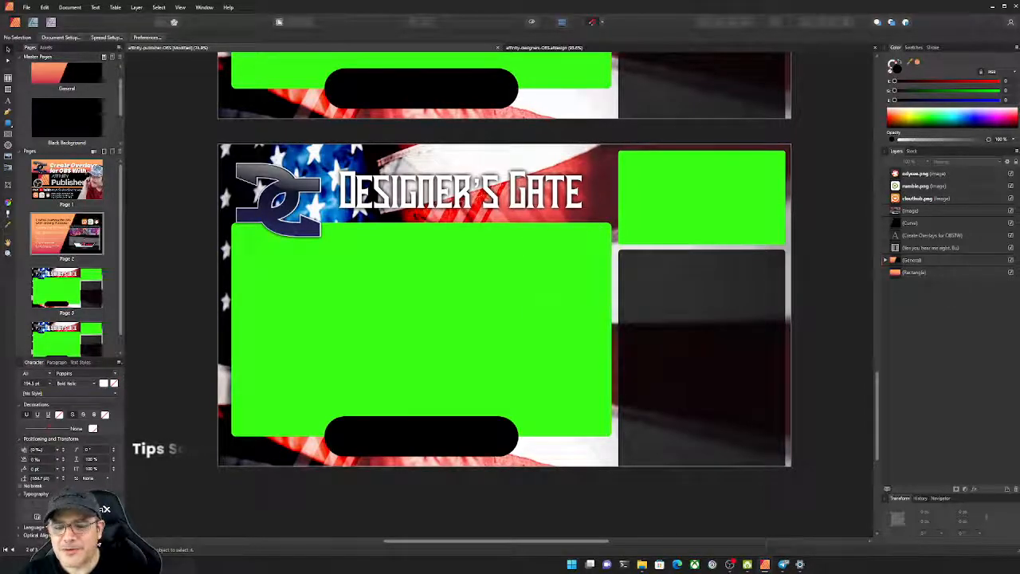
# Delete the hidden green rounded rectangle layer from the duplicated overlay page
pyautogui.click(897, 233)
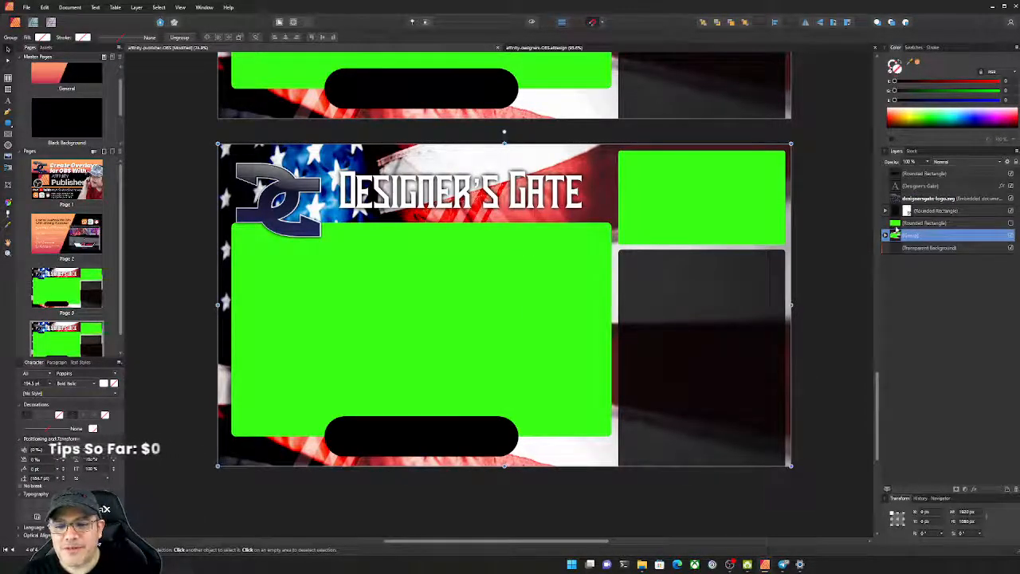
pyautogui.click(936, 227)
pyautogui.press('Delete')
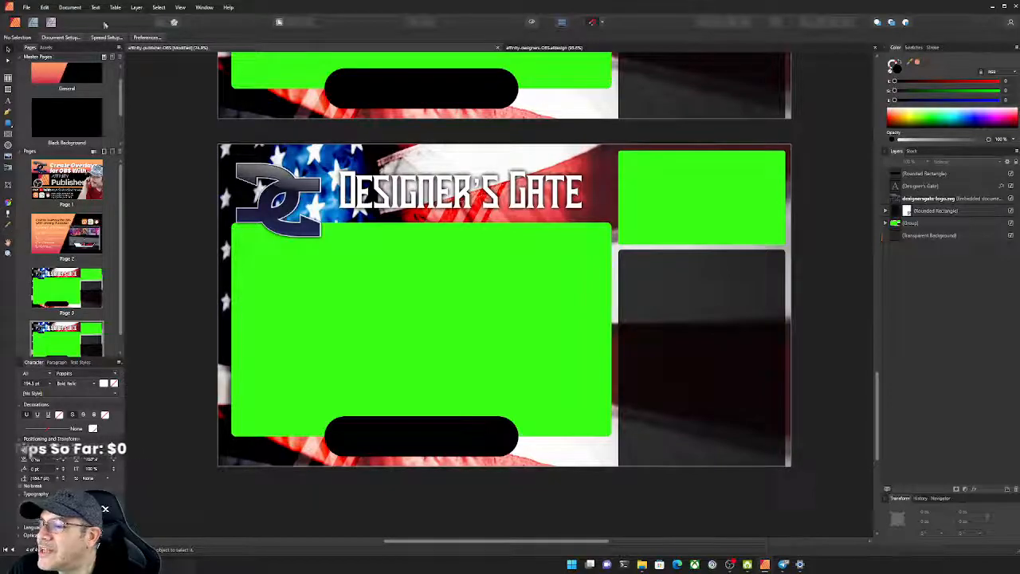
# Review the list of available Studio panels without changing which ones are shown
pyautogui.click(180, 8)
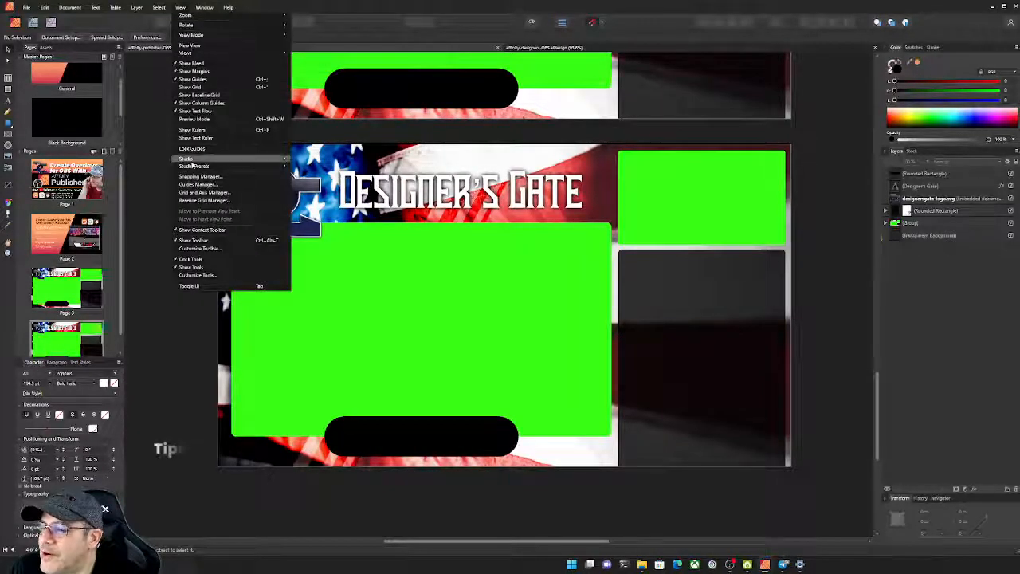
pyautogui.moveTo(250, 164)
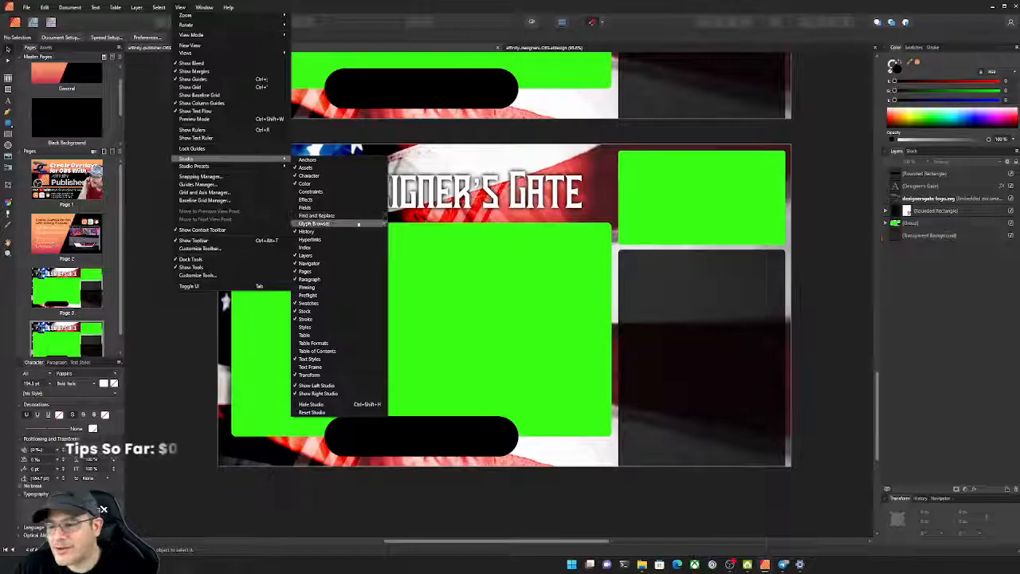
pyautogui.click(647, 231)
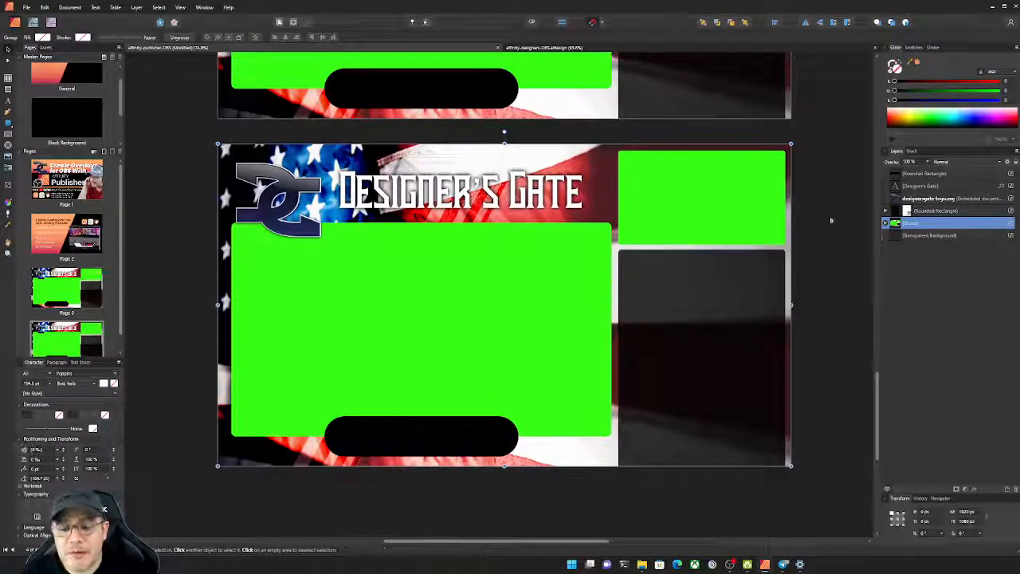
# Move the group of green shapes out of the flag background group, placing it directly above that group, and deselect everything
pyautogui.click(886, 224)
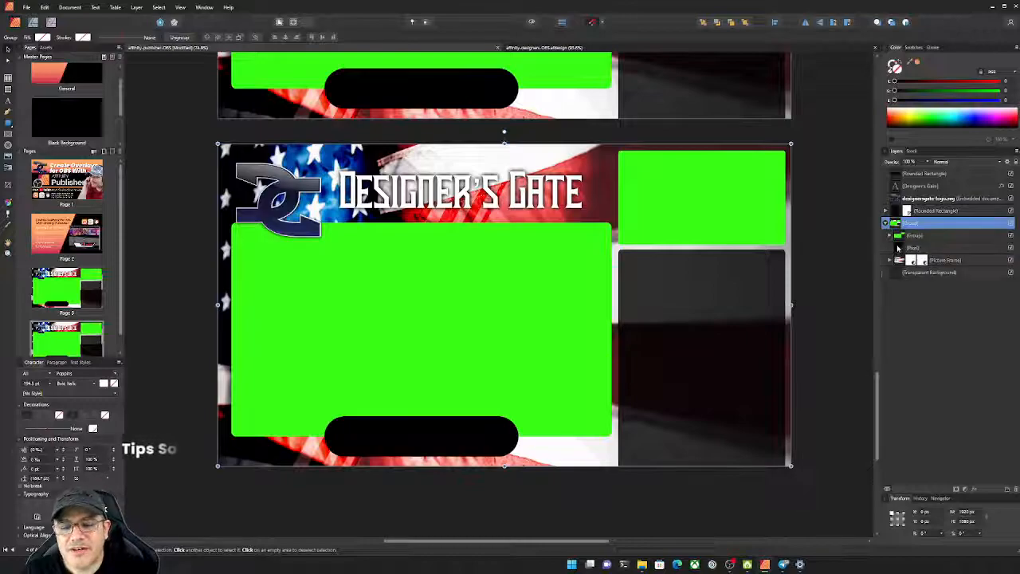
pyautogui.moveTo(905, 235)
pyautogui.mouseDown()
pyautogui.moveTo(905, 219)
pyautogui.moveTo(897, 224)
pyautogui.mouseUp()
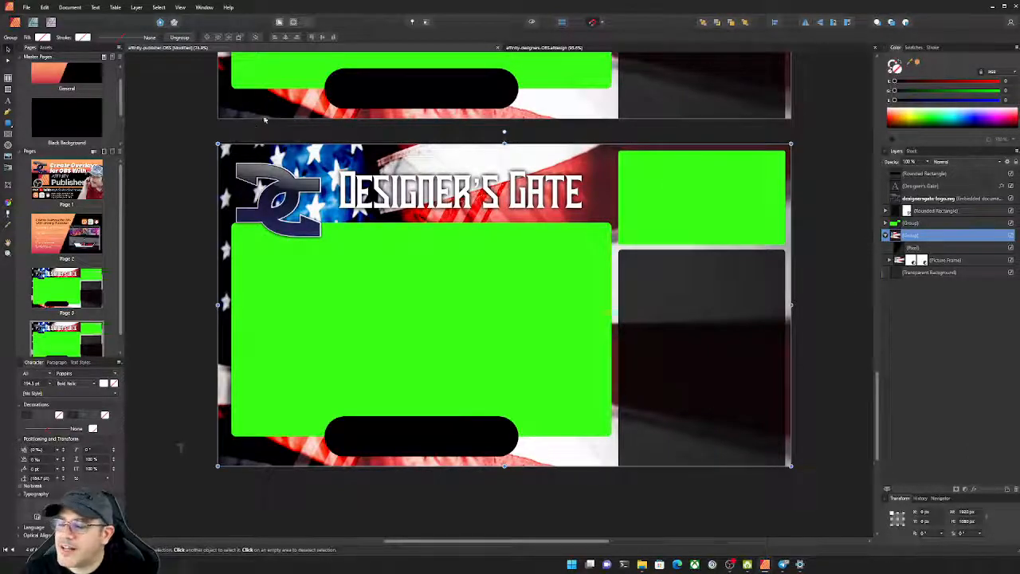
pyautogui.click(205, 116)
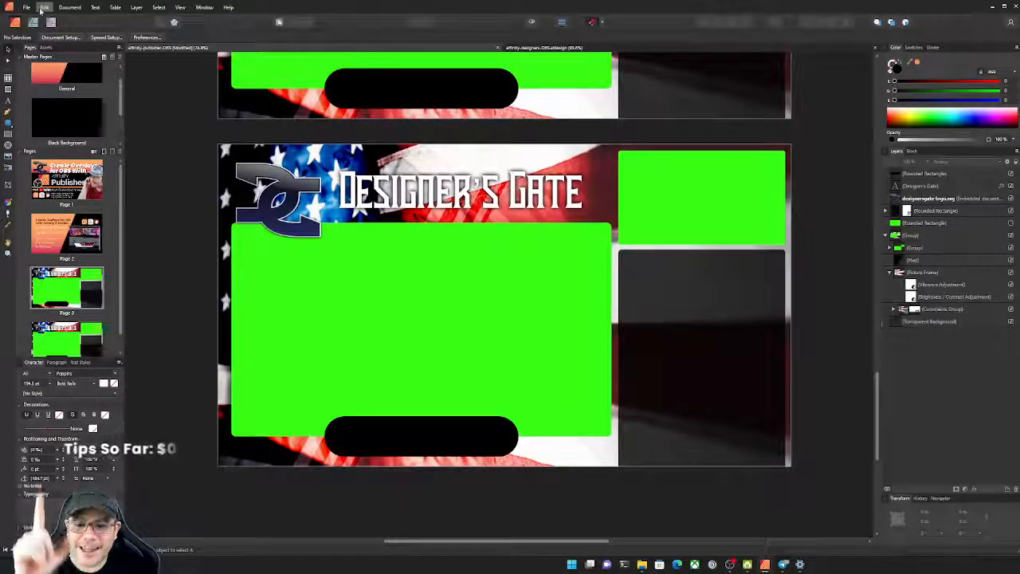
# Switch to the Photo persona with the duplicated overlay page in view
pyautogui.click(51, 21)
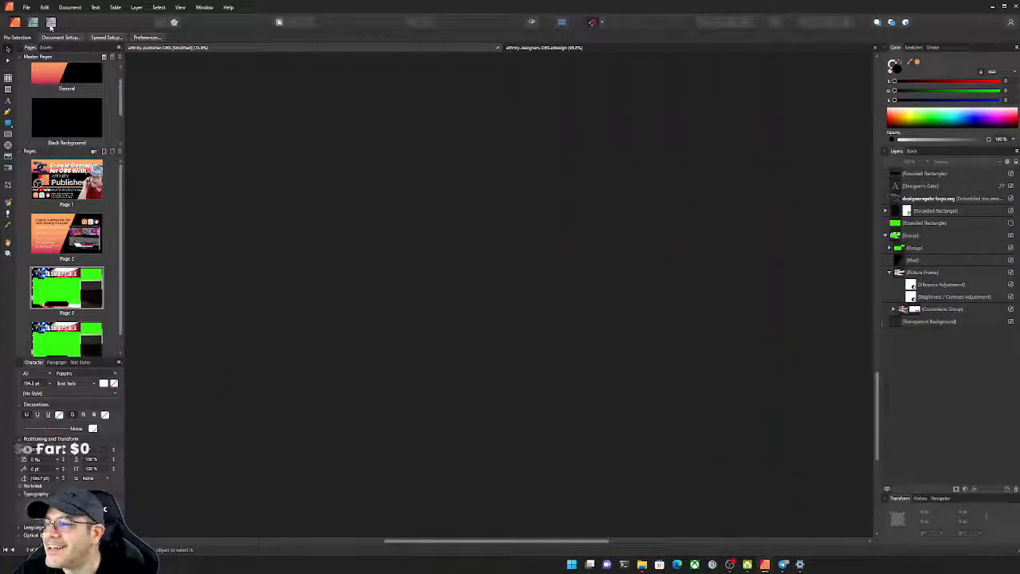
pyautogui.moveTo(256, 209); pyautogui.dragTo(364, 228)
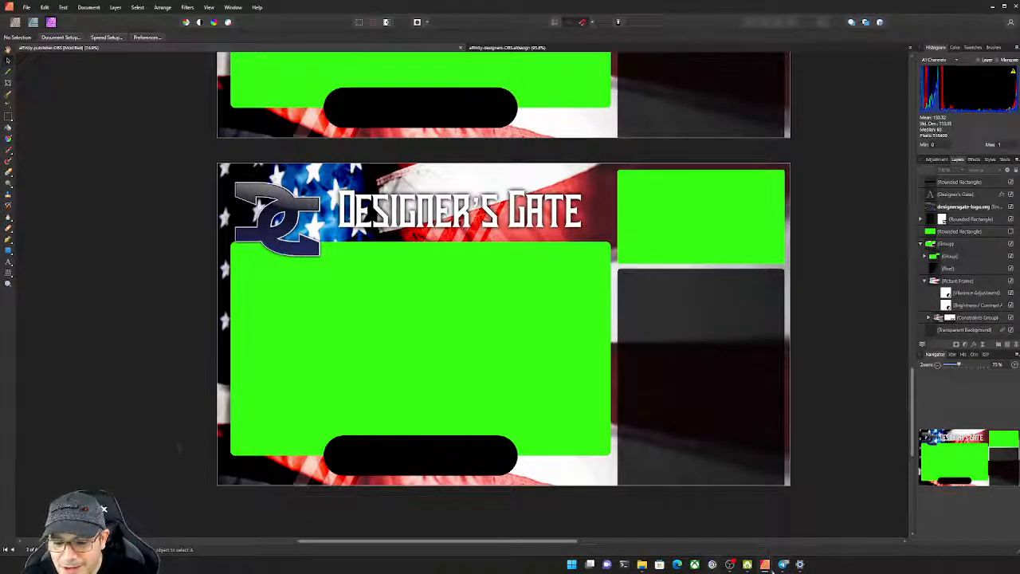
# Look at the pinned Affinity Photo app in the Windows Start menu without launching it
pyautogui.moveTo(764, 570)
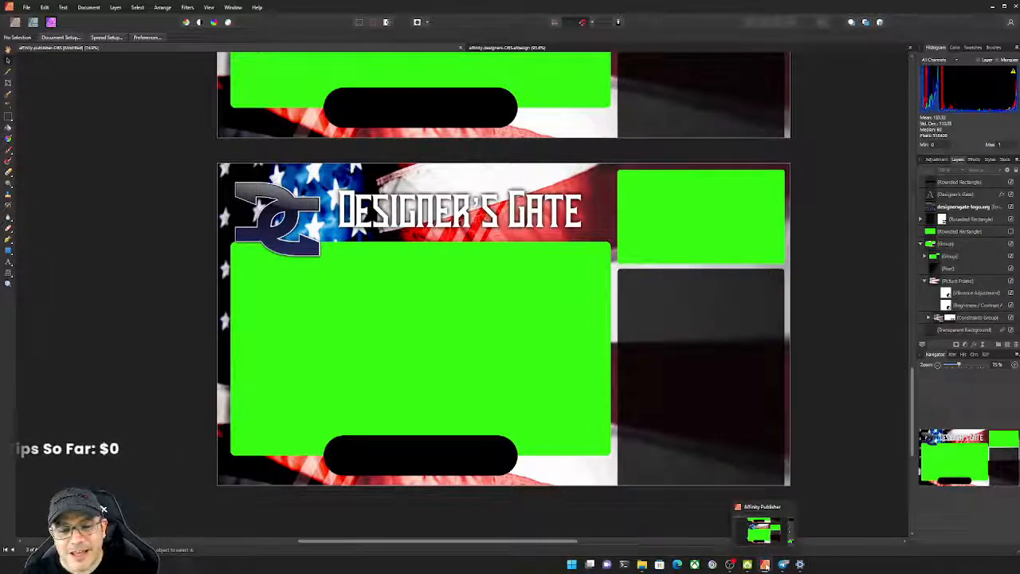
pyautogui.click(572, 565)
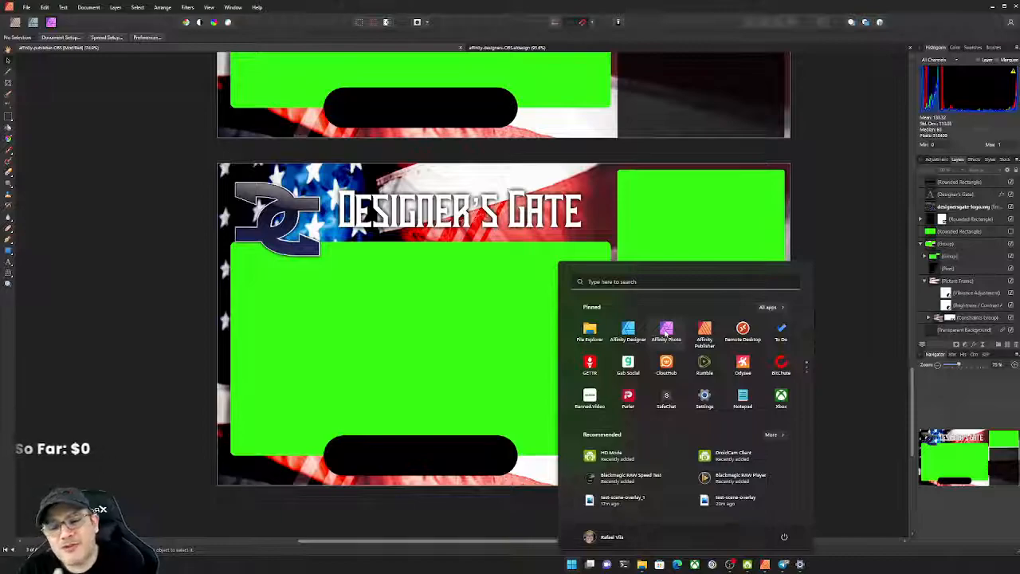
pyautogui.click(834, 261)
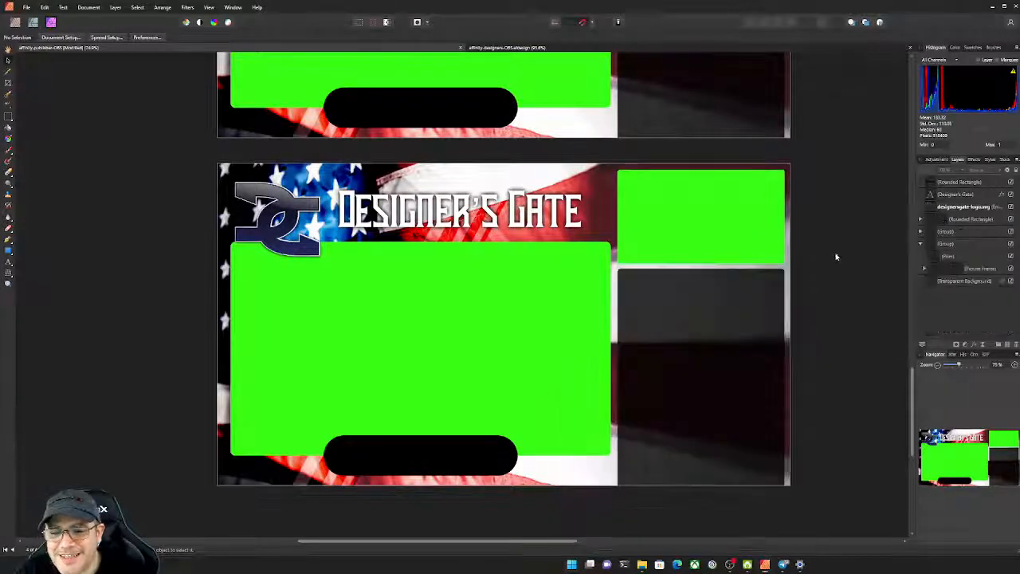
# Load the green group's shapes as a pixel selection, hide that group, and make the flag background group active
pyautogui.click(687, 232)
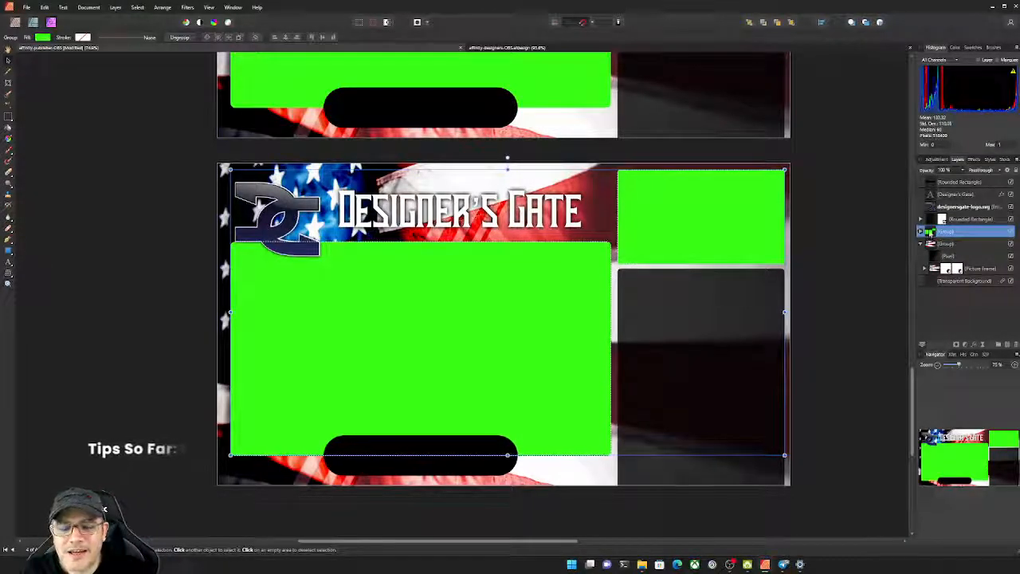
pyautogui.click(922, 244)
pyautogui.click(945, 243)
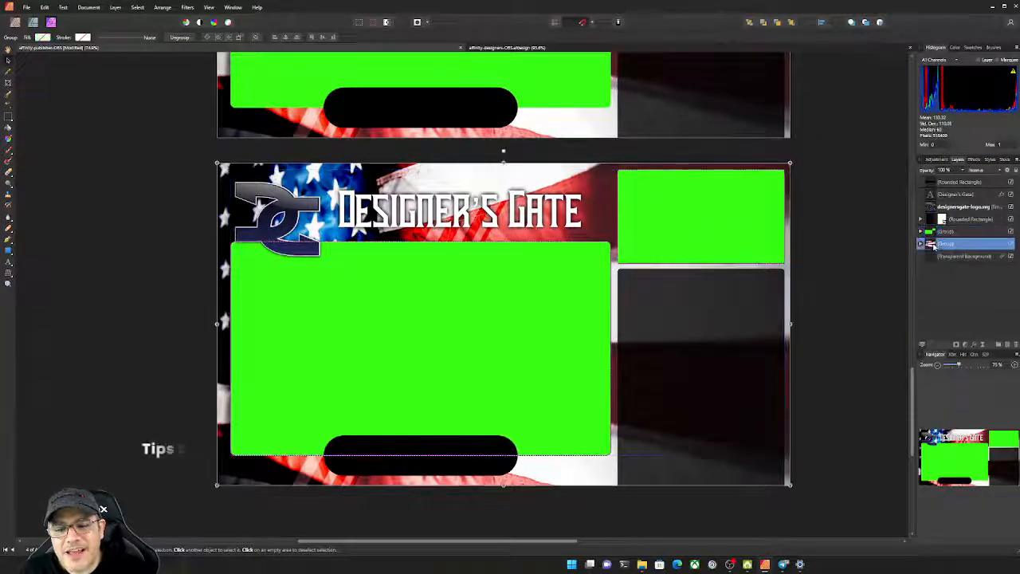
pyautogui.click(1010, 231)
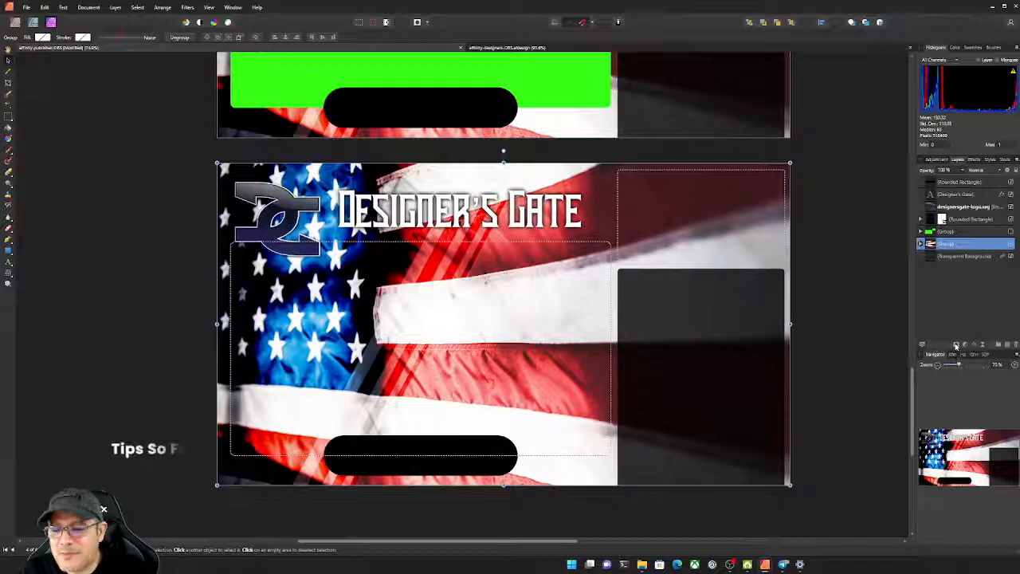
# Mask the flag background group so the selected camera and screen areas are cut out to transparency
pyautogui.click(955, 345)
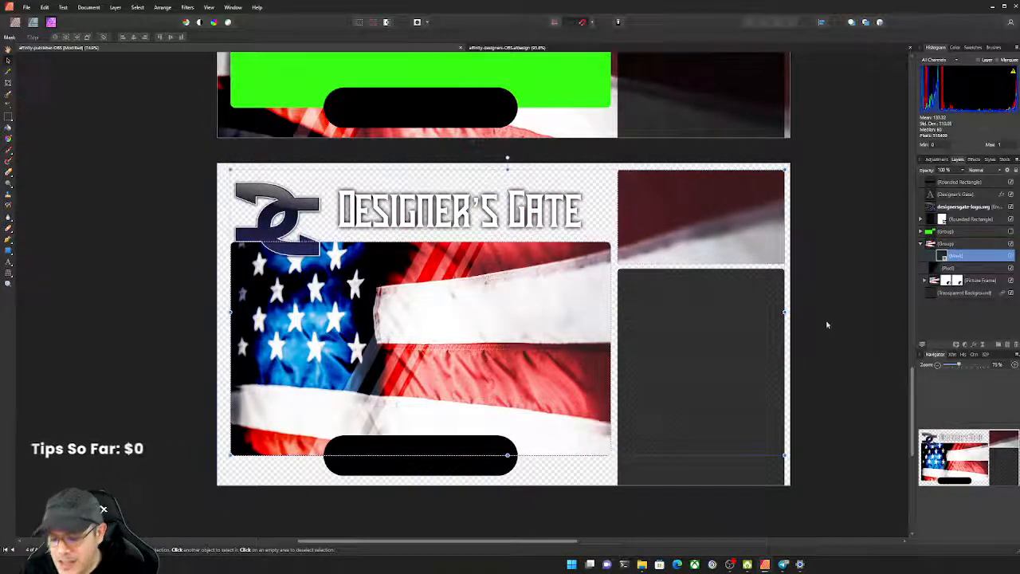
pyautogui.hotkey('ctrl', 'z')
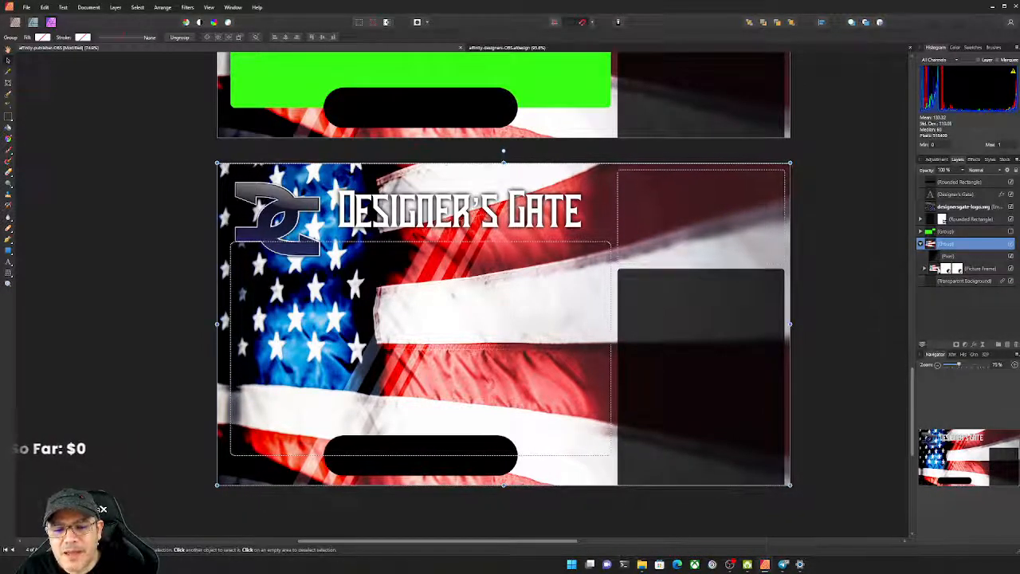
pyautogui.click(955, 344)
pyautogui.click(825, 283)
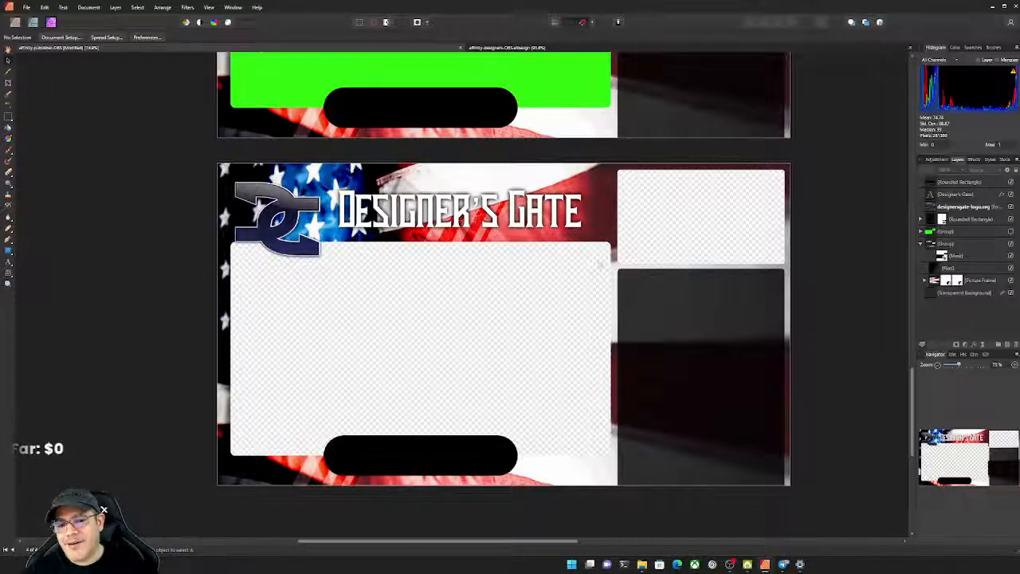
# Return to the Publisher persona and draw a black rectangle about 528 × 276 px inside the large transparent screen area
pyautogui.click(441, 249)
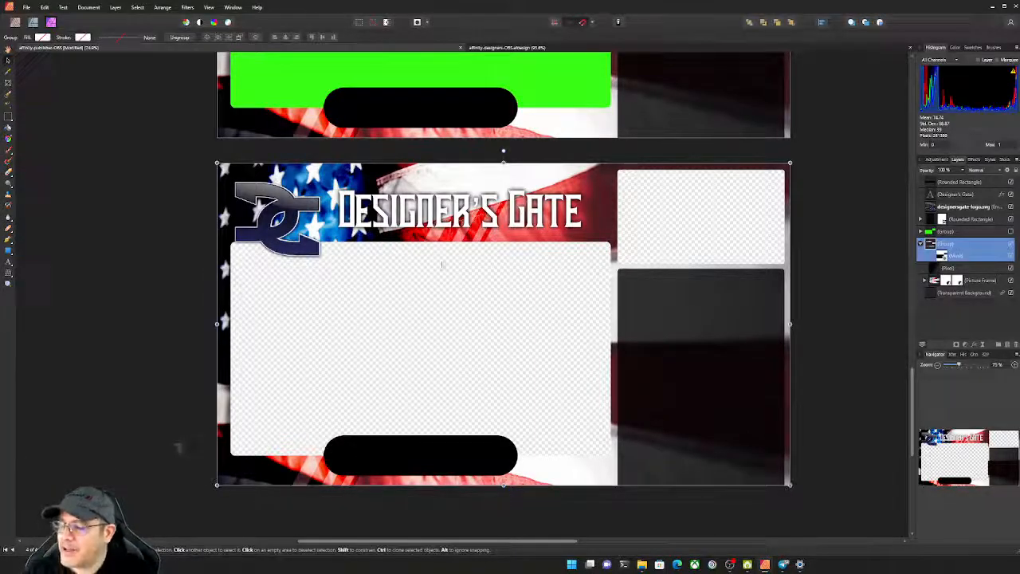
pyautogui.click(14, 22)
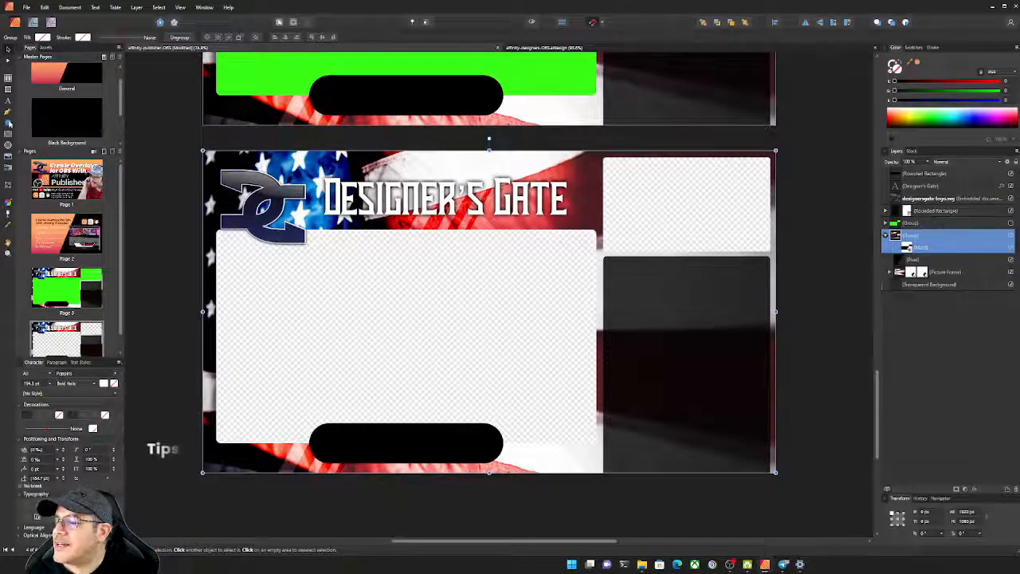
pyautogui.click(8, 122)
pyautogui.click(48, 174)
pyautogui.moveTo(392, 269); pyautogui.dragTo(549, 348)
# Draw a black circle about 207 px wide over the rectangle's lower-right corner and shift both shapes left together
pyautogui.click(9, 121)
pyautogui.click(44, 128)
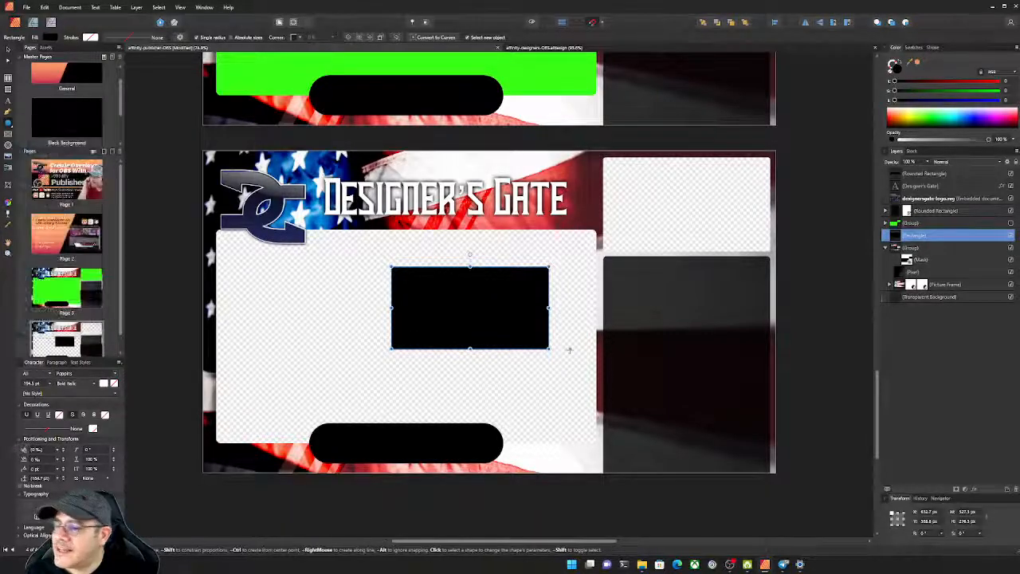
pyautogui.moveTo(516, 311); pyautogui.dragTo(578, 373)
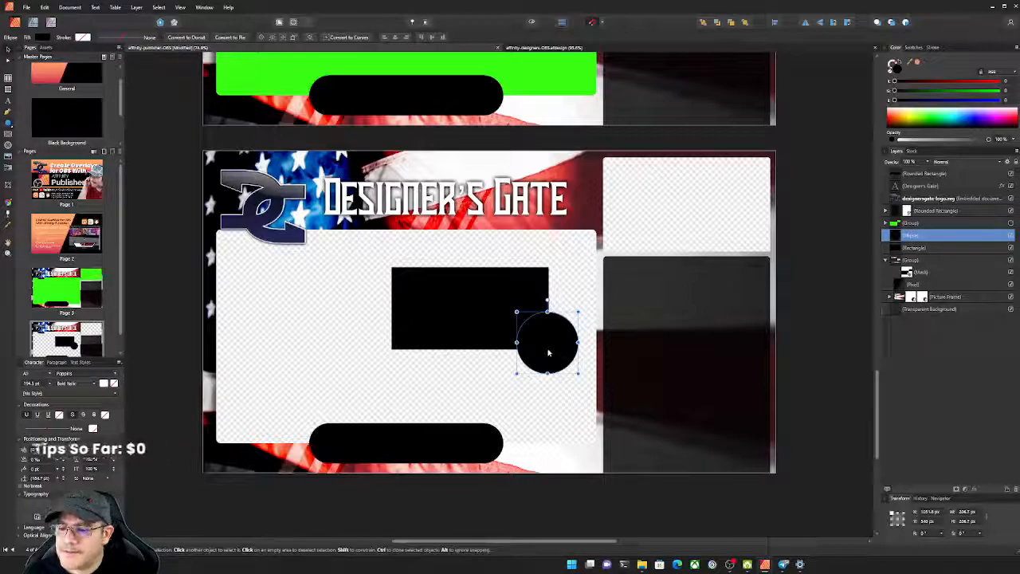
pyautogui.keyDown('shift'); pyautogui.click(441, 310); pyautogui.keyUp('shift')
pyautogui.moveTo(482, 323); pyautogui.dragTo(441, 325)
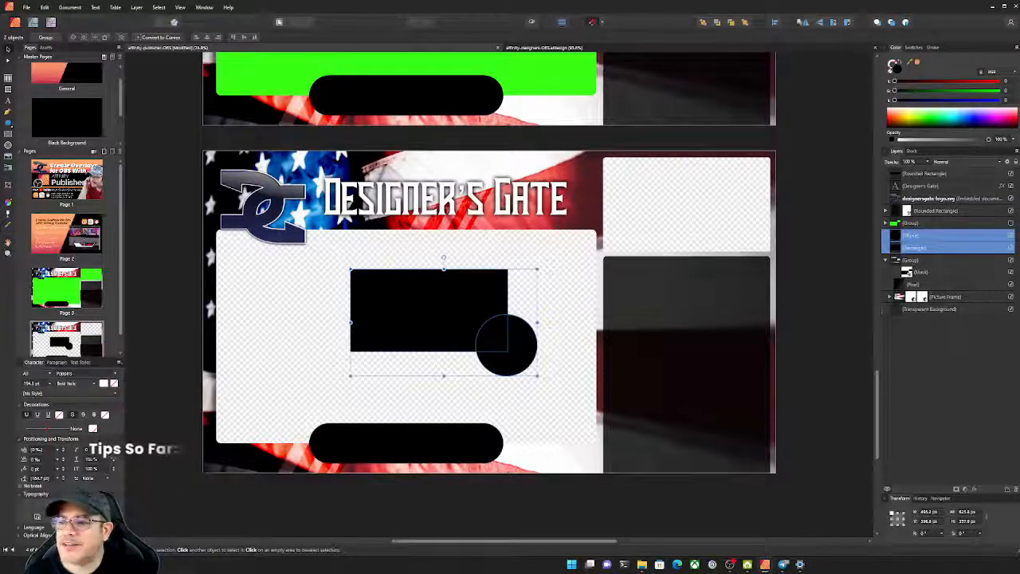
# Switch to the Designer persona and inspect the Vibrance adjustment inside the flag picture frame
pyautogui.click(34, 23)
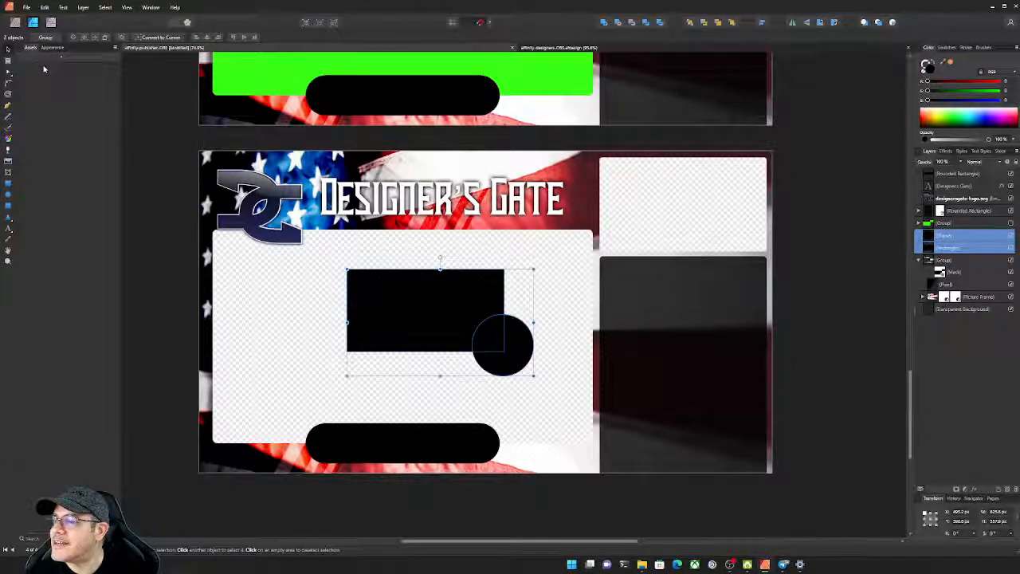
pyautogui.click(945, 301)
pyautogui.doubleClick(944, 308)
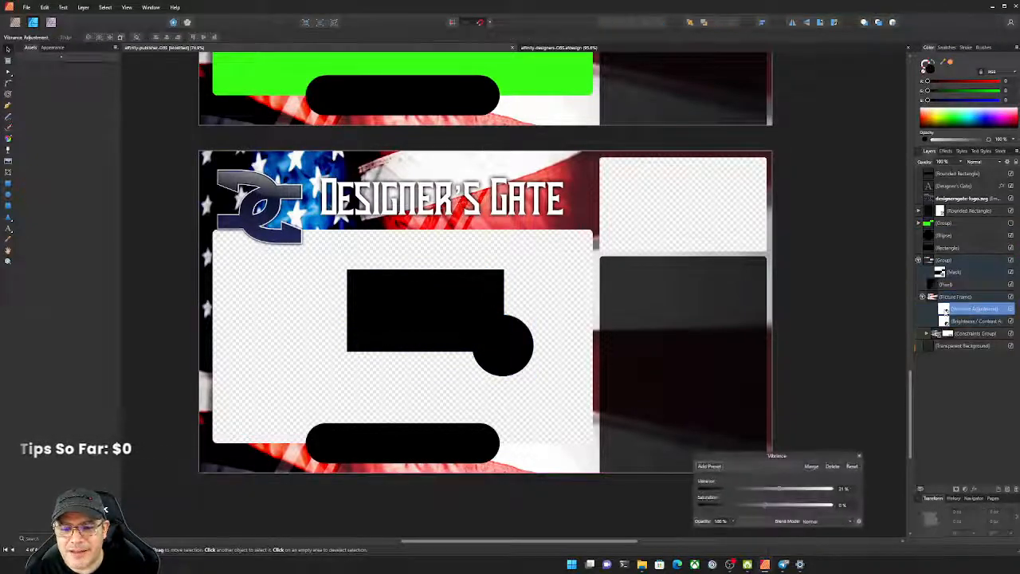
pyautogui.moveTo(800, 456); pyautogui.dragTo(835, 457)
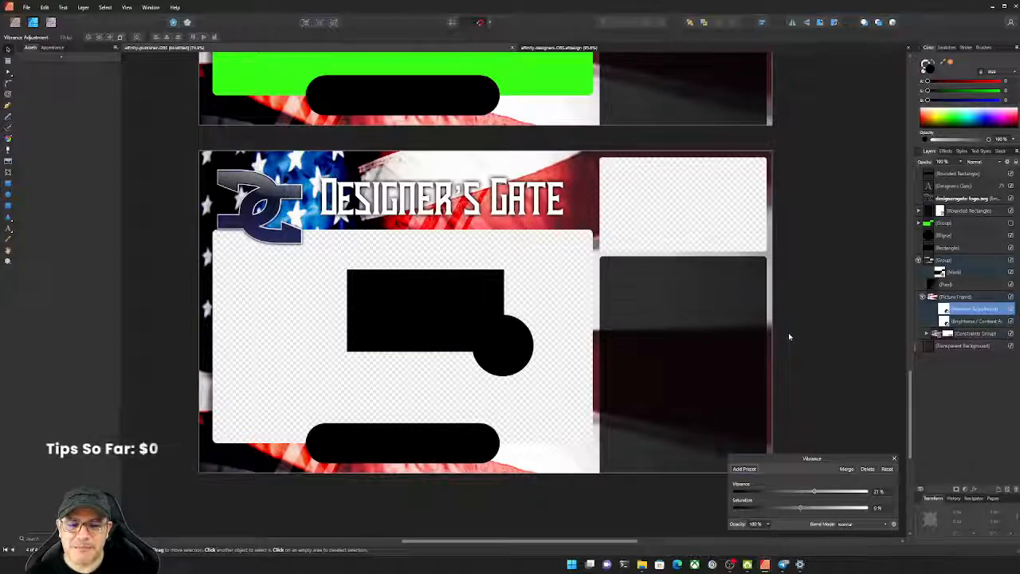
pyautogui.moveTo(845, 458); pyautogui.dragTo(824, 438)
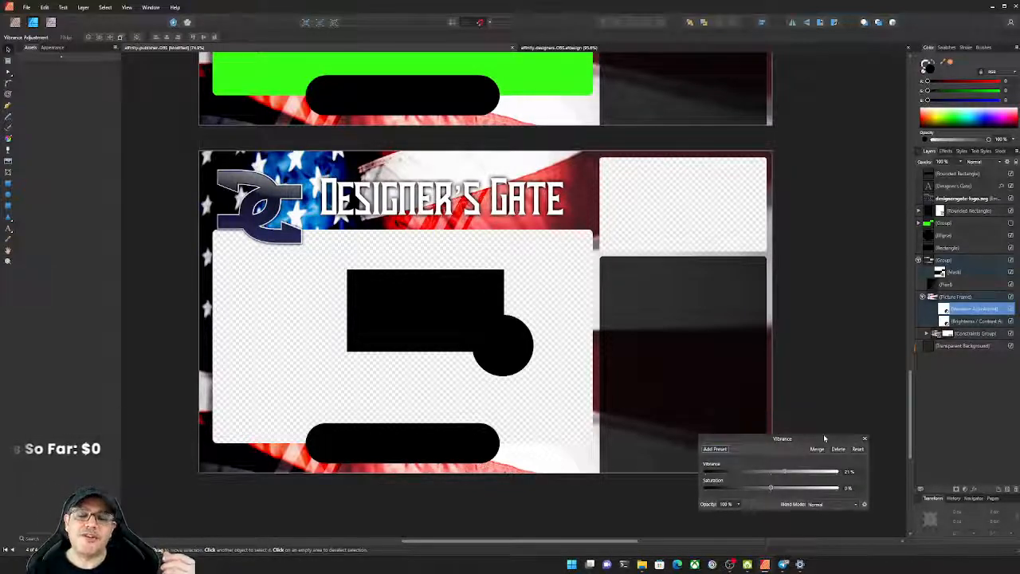
pyautogui.click(865, 438)
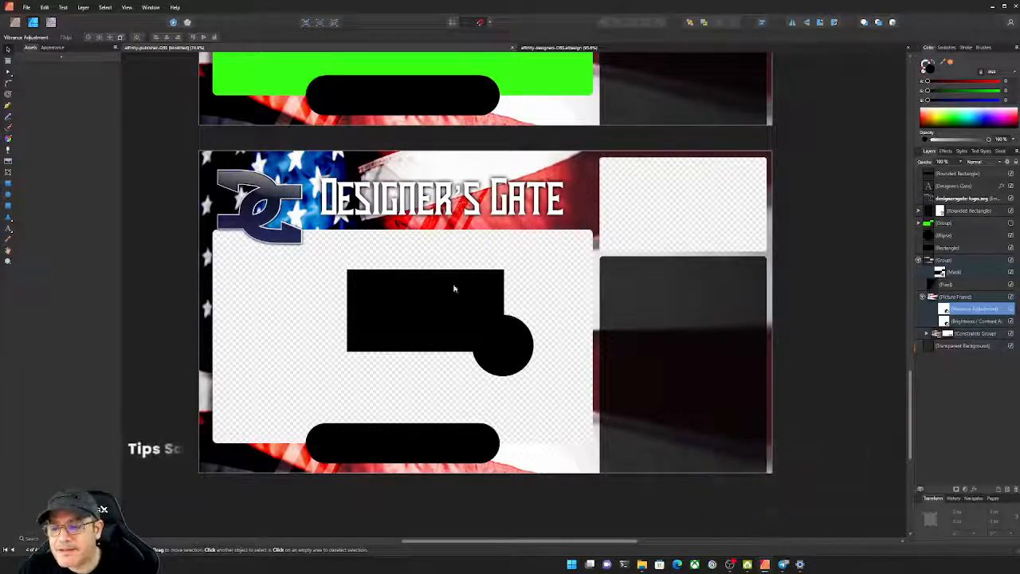
# Select the black circle and rectangle, try merging them with the Add operation, and undo the merge
pyautogui.click(503, 345)
pyautogui.keyDown('shift'); pyautogui.click(452, 323); pyautogui.keyUp('shift')
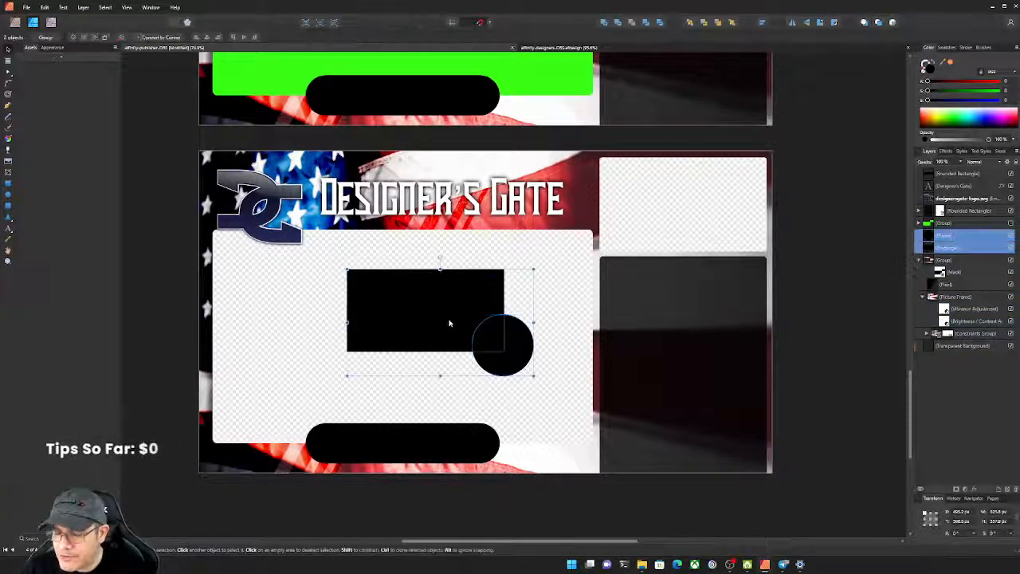
pyautogui.click(604, 23)
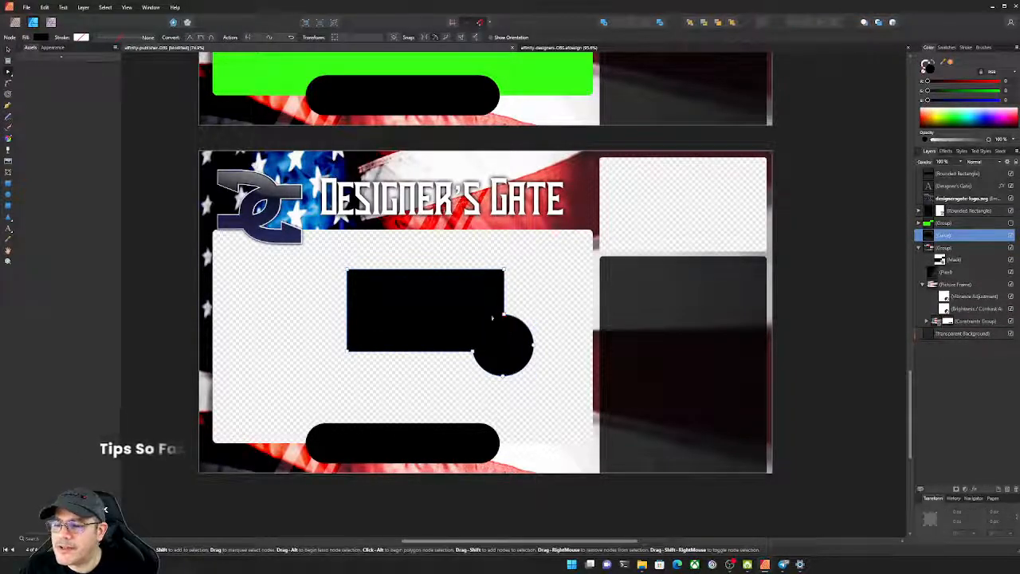
pyautogui.click(8, 73)
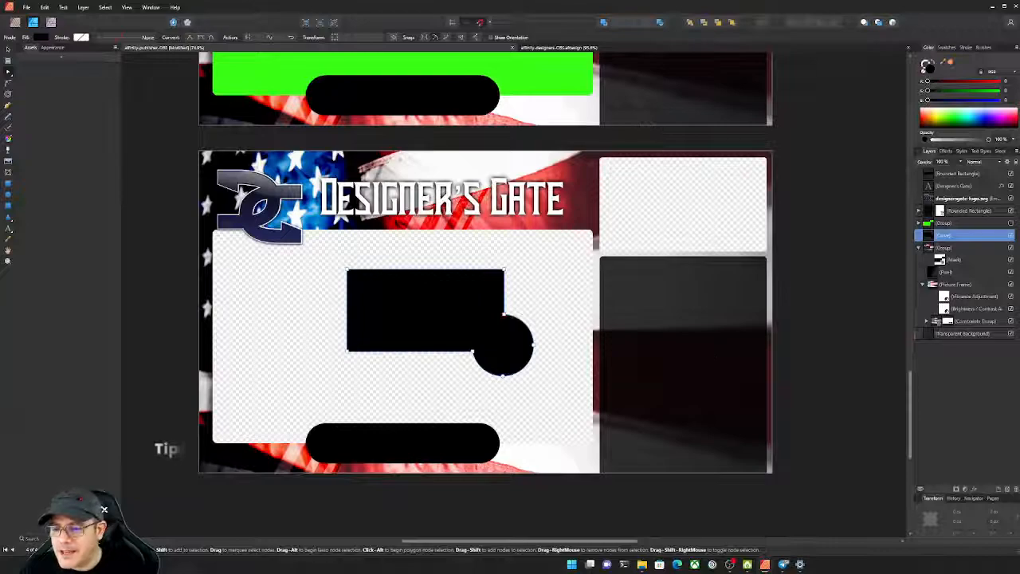
pyautogui.hotkey('ctrl', 'z')
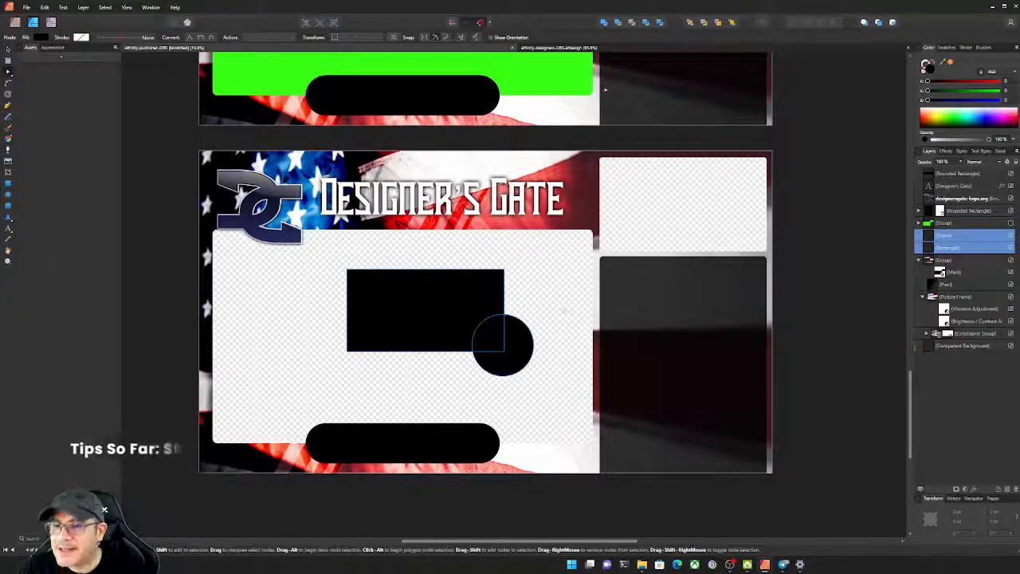
# Try the Subtract, Intersect and Xor operations on the rectangle and circle, undoing each result
pyautogui.click(617, 22)
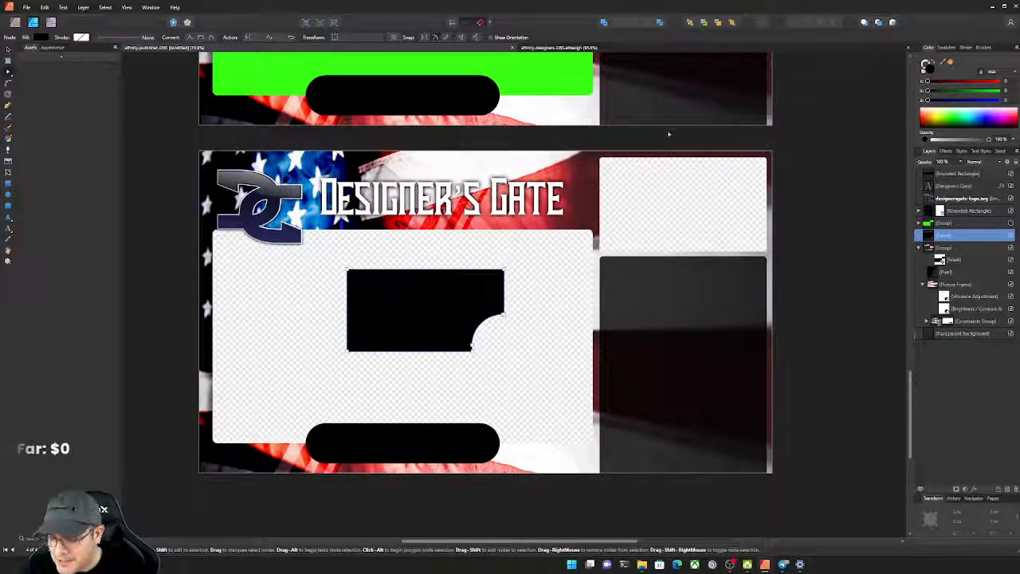
pyautogui.hotkey('ctrl', 'z')
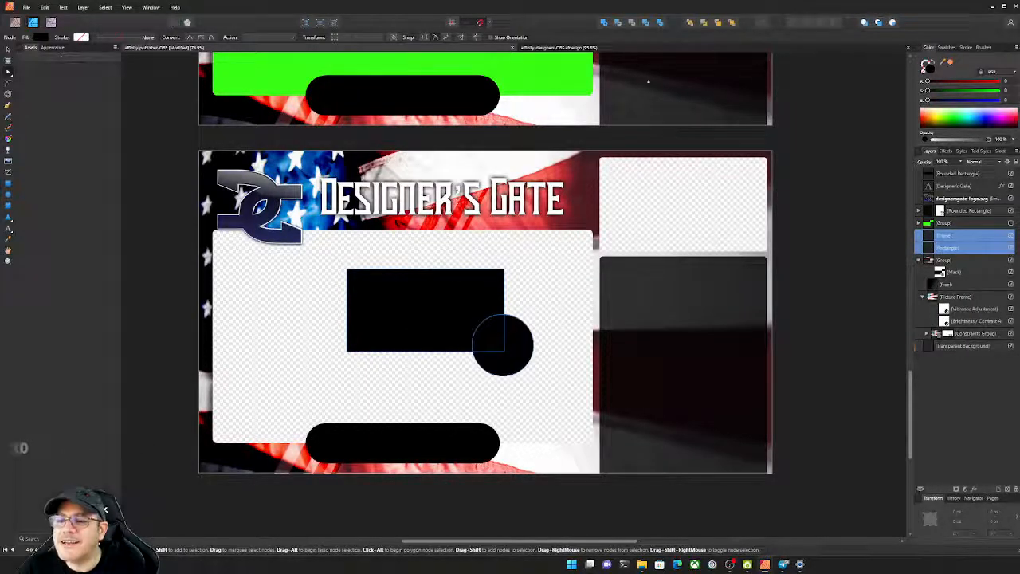
pyautogui.click(632, 22)
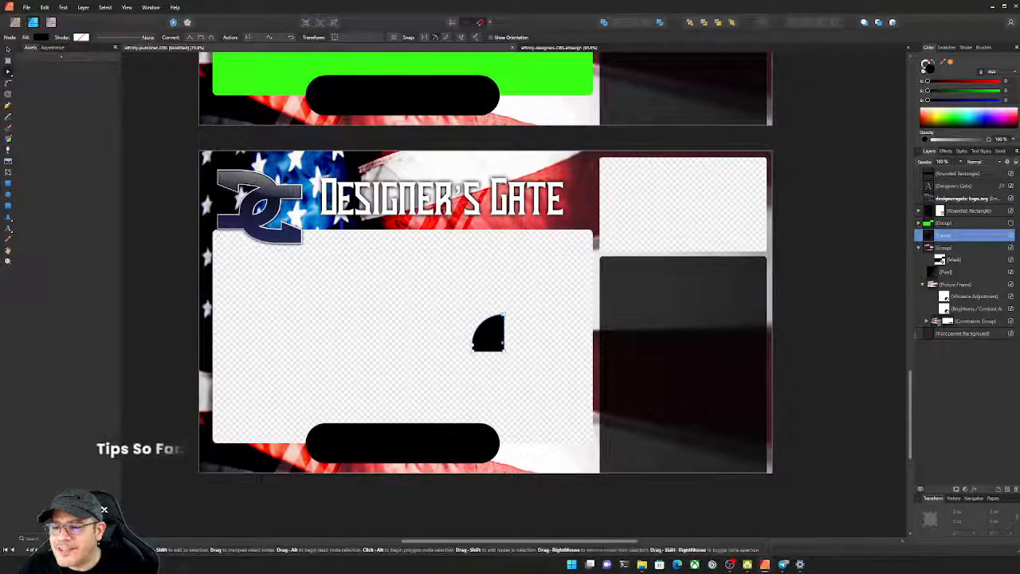
pyautogui.hotkey('ctrl', 'z')
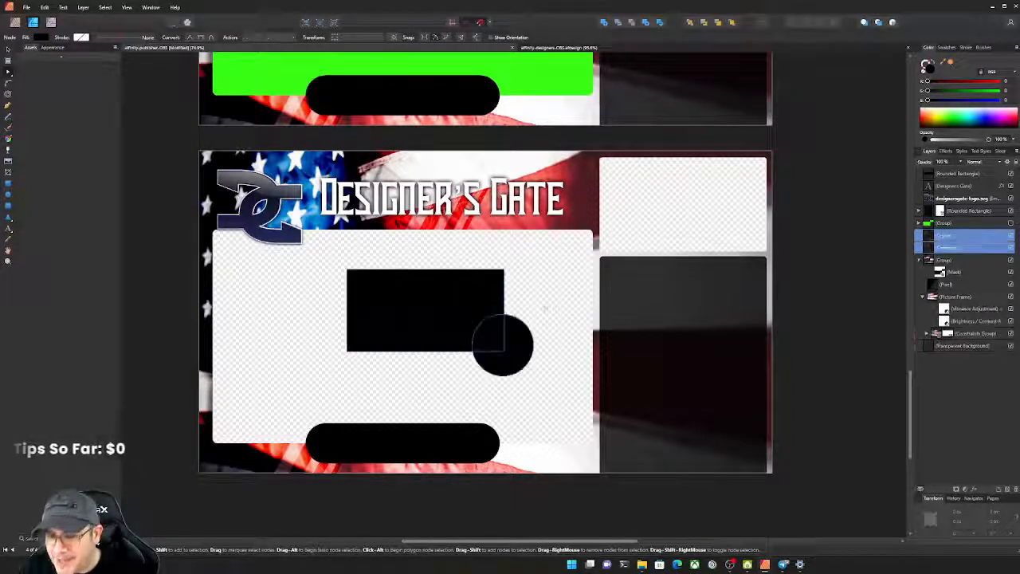
pyautogui.click(646, 22)
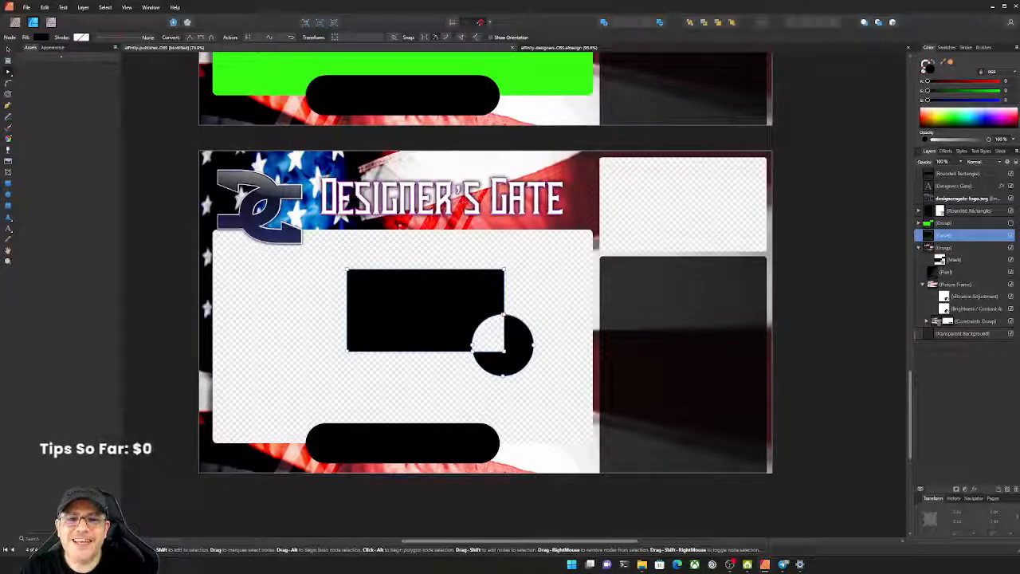
pyautogui.hotkey('ctrl', 'z')
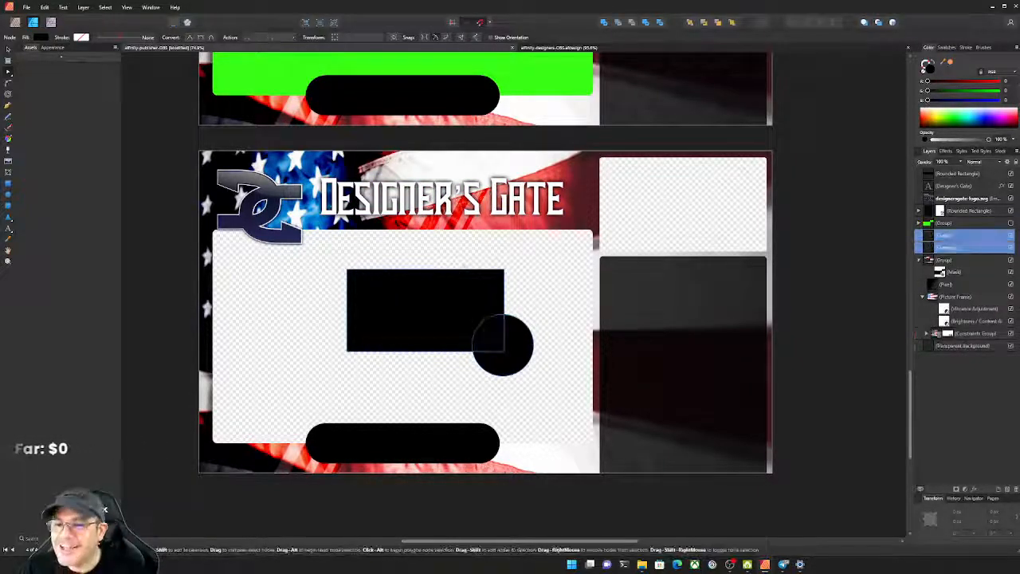
# Divide the overlapping rectangle and circle into separate pieces and pull the circle and overlap pieces away from the rectangle
pyautogui.click(656, 26)
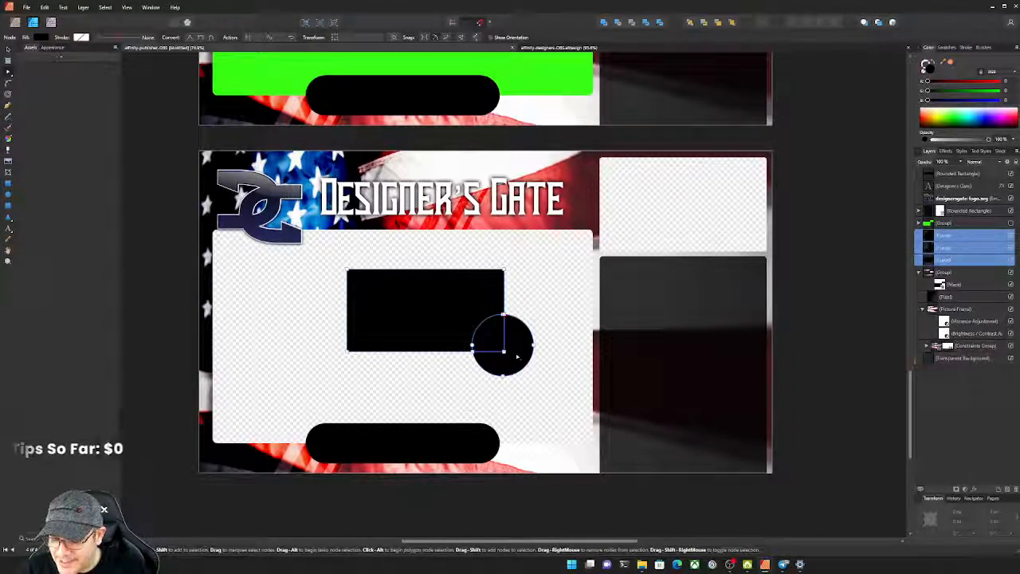
pyautogui.click(8, 49)
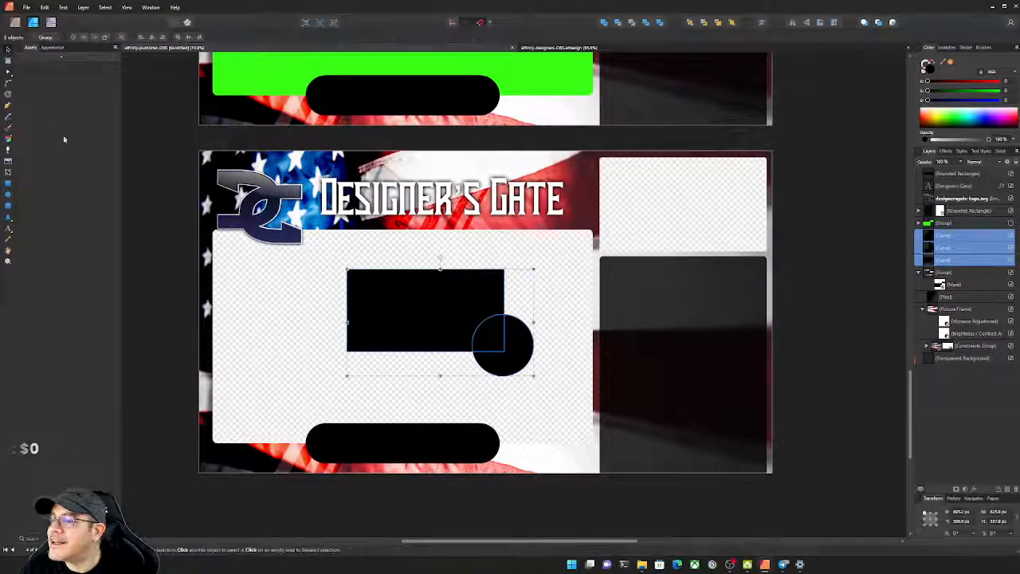
pyautogui.click(525, 353)
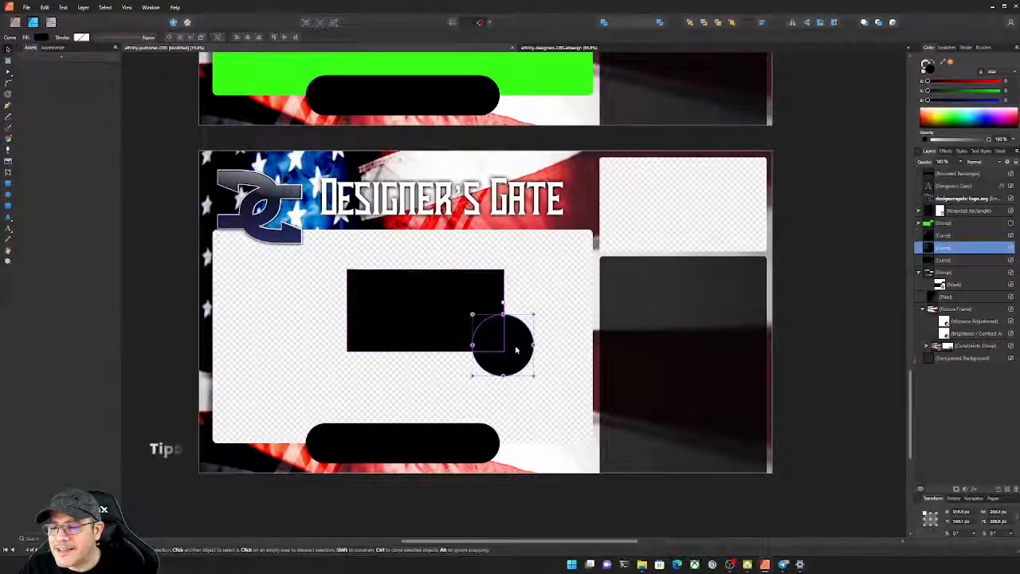
pyautogui.moveTo(516, 349); pyautogui.dragTo(551, 353)
pyautogui.click(491, 337)
pyautogui.moveTo(491, 337); pyautogui.dragTo(544, 379)
# Move the overlap piece back into the rectangle's notch and realign the partial circle with the rectangle's lower-right corner
pyautogui.scroll(10, 501, 342)
pyautogui.scroll(-4, 439, 325)
pyautogui.click(397, 180)
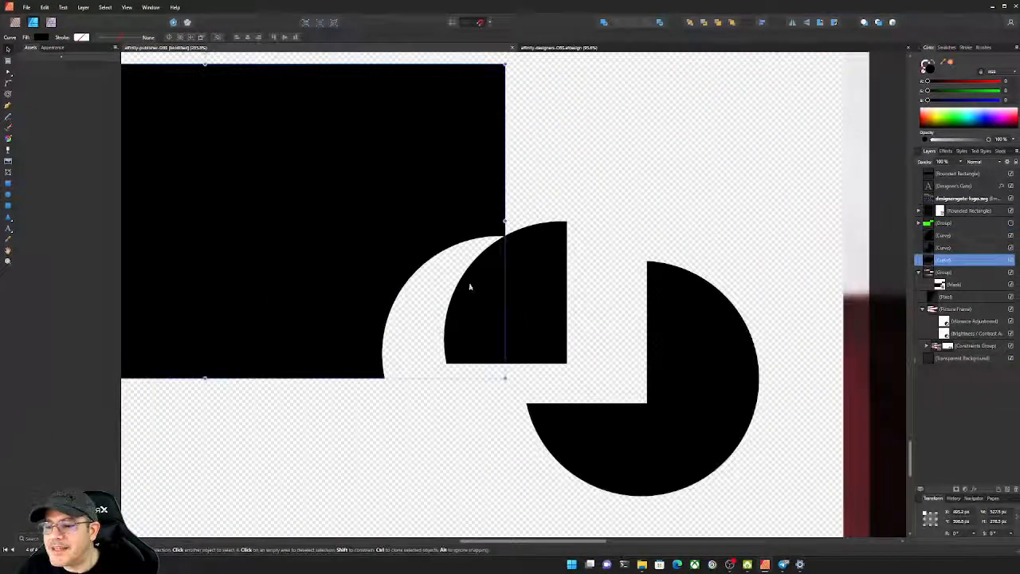
pyautogui.click(490, 302)
pyautogui.moveTo(478, 300); pyautogui.dragTo(424, 311)
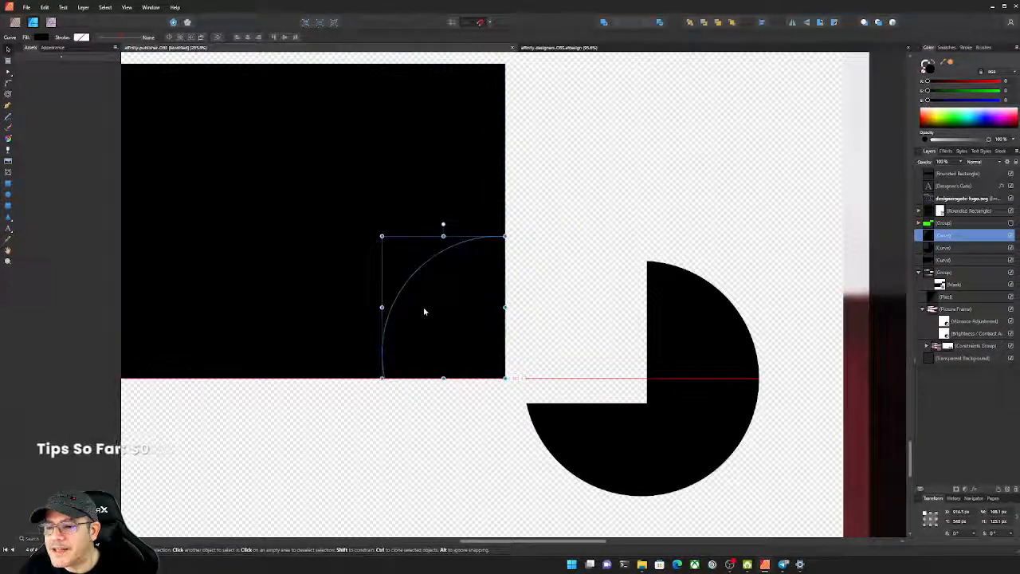
pyautogui.click(641, 457)
pyautogui.moveTo(637, 459); pyautogui.dragTo(496, 430)
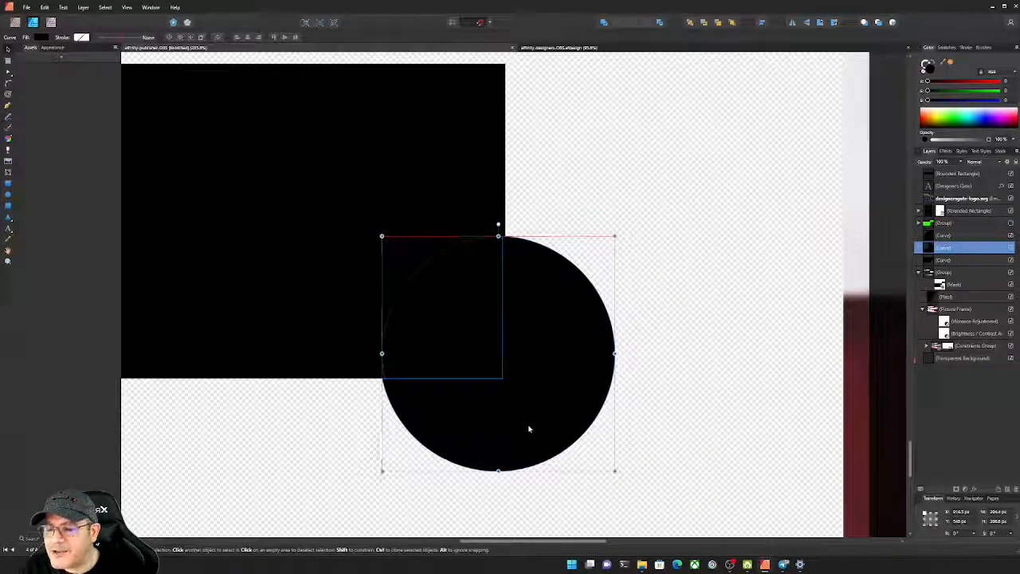
# Delete the partial circle and the overlap piece, keeping only the rectangle with the circular notch
pyautogui.scroll(-3, 527, 429)
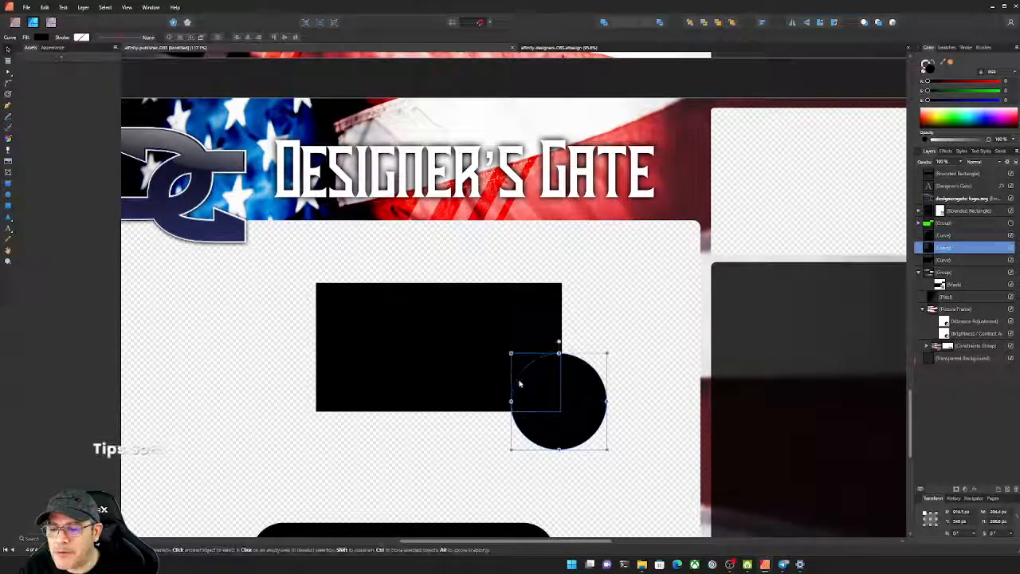
pyautogui.scroll(3, 522, 386)
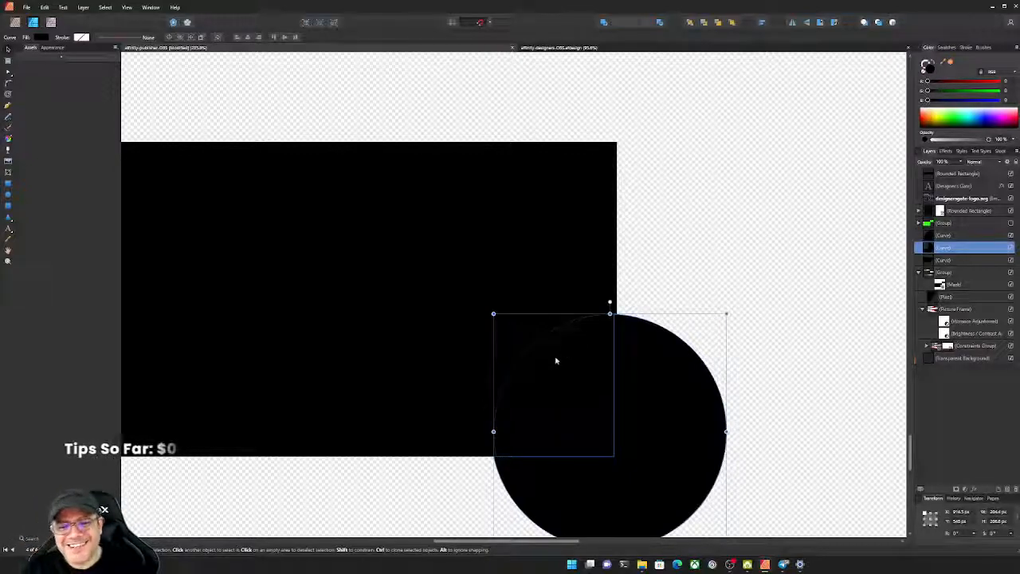
pyautogui.scroll(-3, 557, 358)
pyautogui.scroll(3, 551, 360)
pyautogui.scroll(-3, 561, 349)
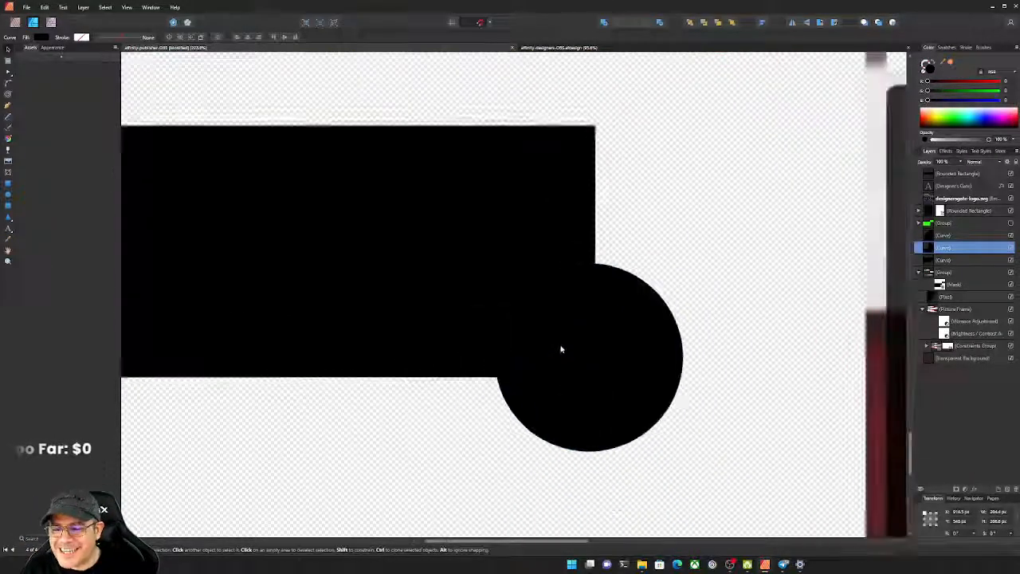
pyautogui.press('v')
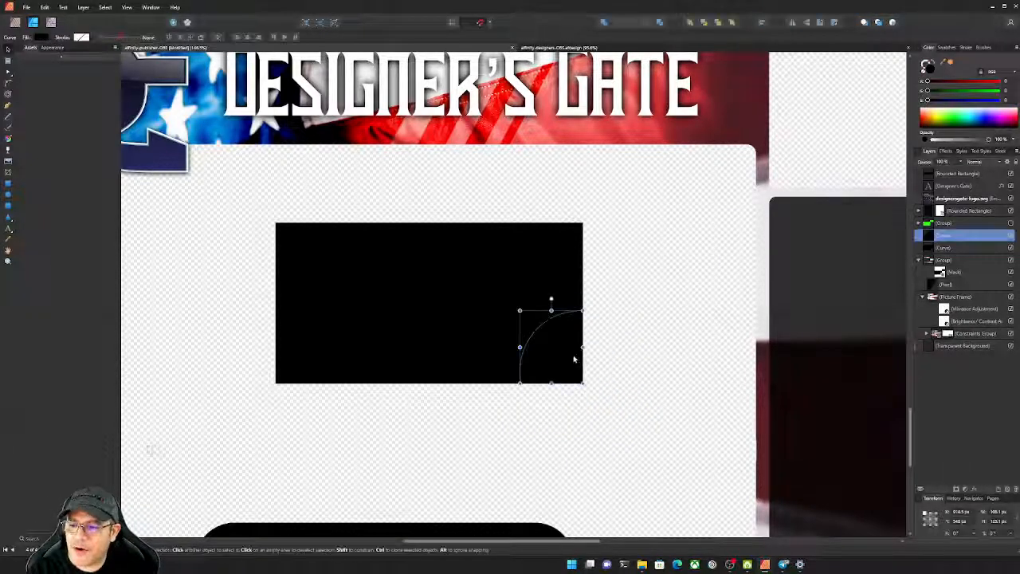
pyautogui.click(514, 309)
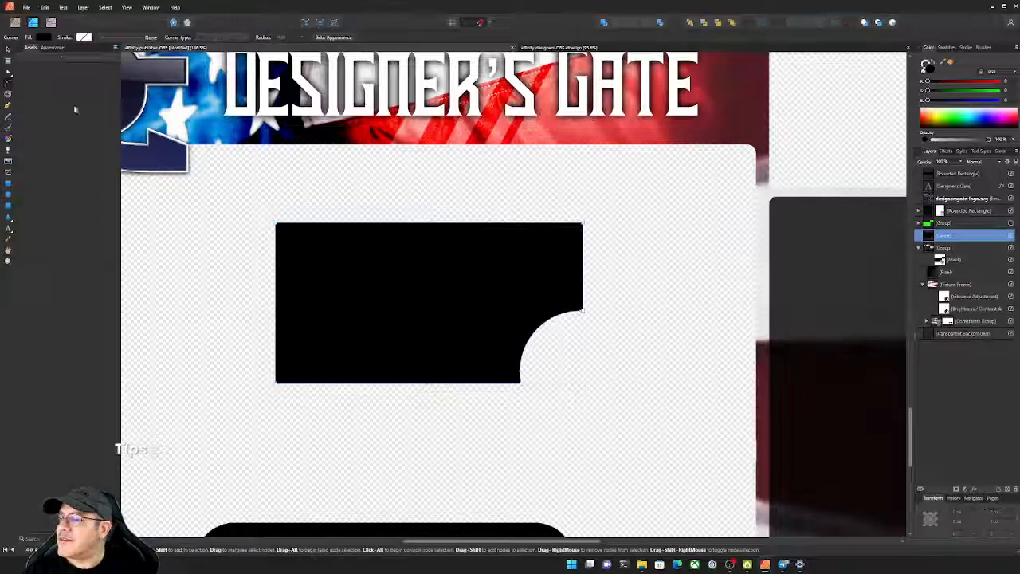
# Round the notched rectangle's three outer corners to about 22 px with the Corner tool and return to the Publisher persona
pyautogui.click(8, 85)
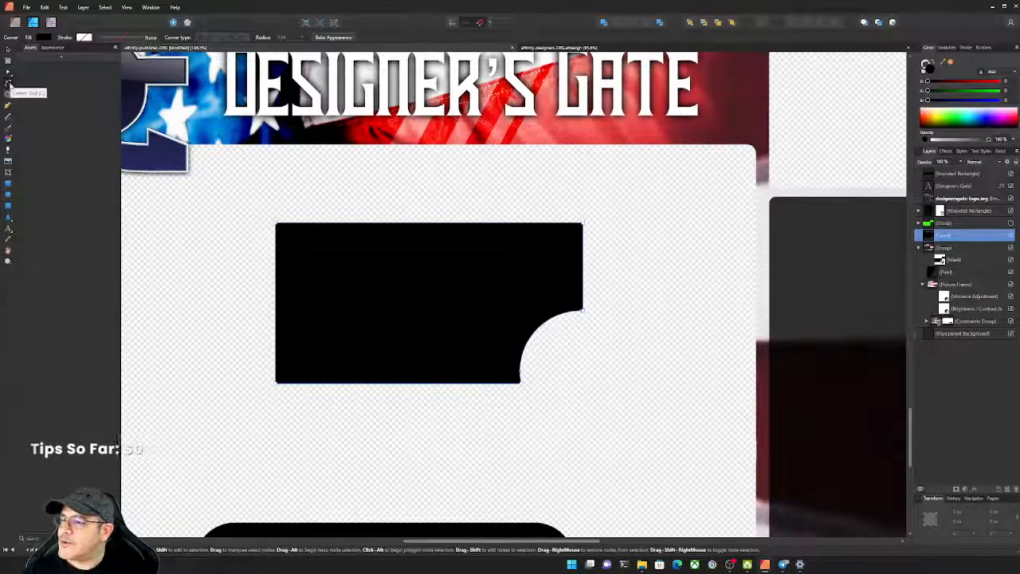
pyautogui.click(277, 224)
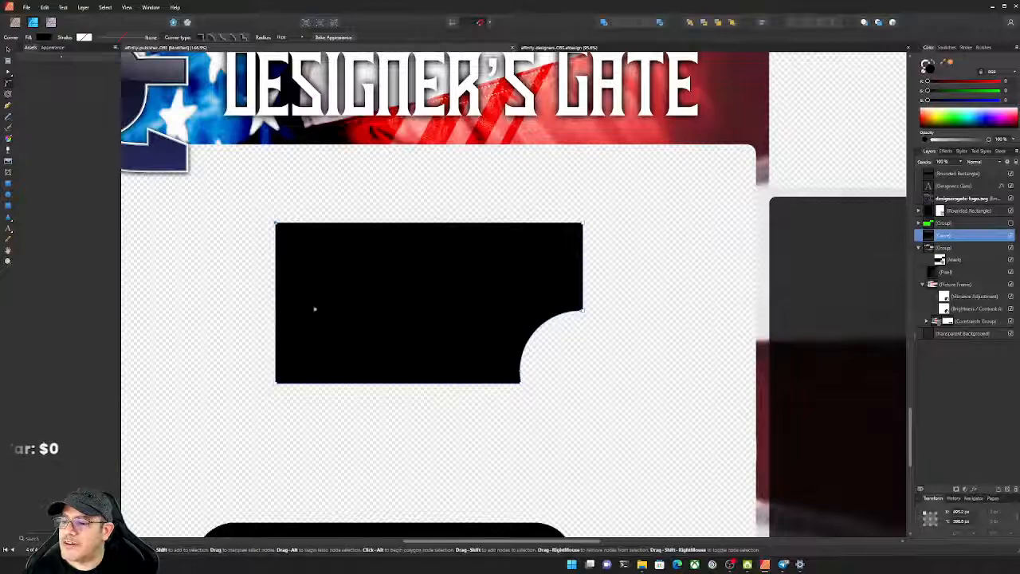
pyautogui.click(277, 386)
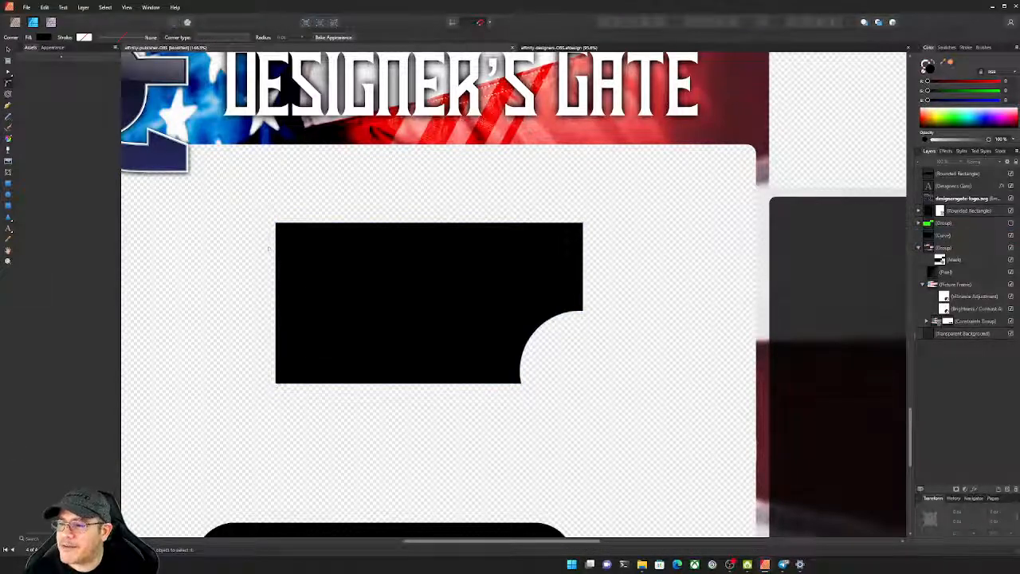
pyautogui.click(287, 251)
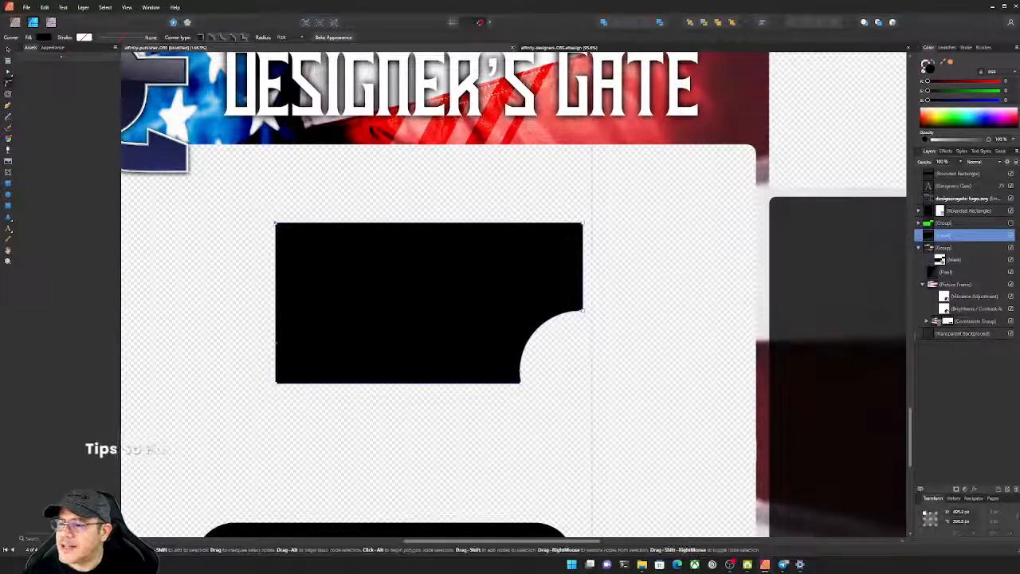
pyautogui.click(279, 386)
pyautogui.click(287, 357)
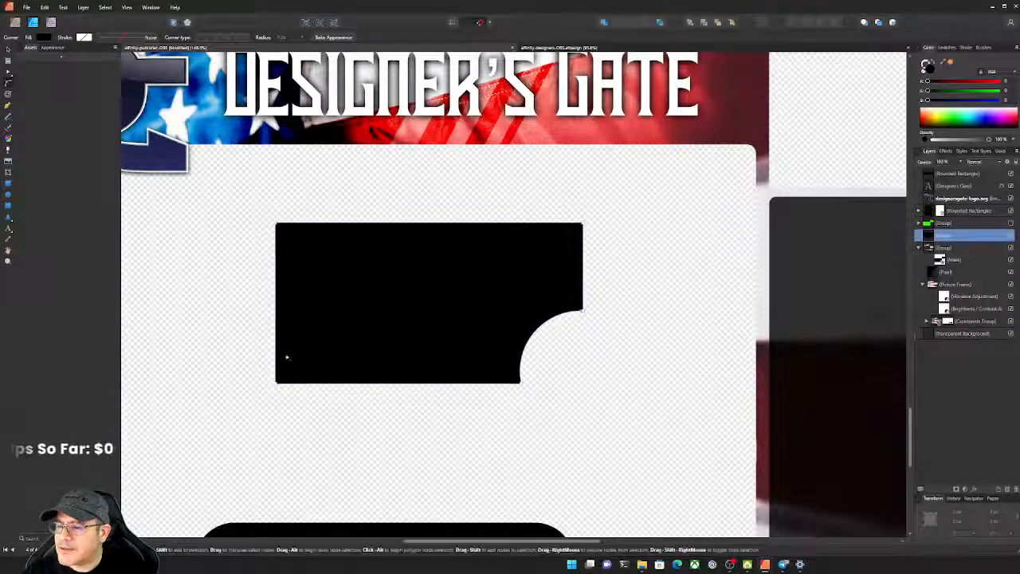
pyautogui.click(277, 384)
pyautogui.keyDown('shift'); pyautogui.click(276, 223); pyautogui.keyUp('shift')
pyautogui.keyDown('shift'); pyautogui.click(581, 224); pyautogui.keyUp('shift')
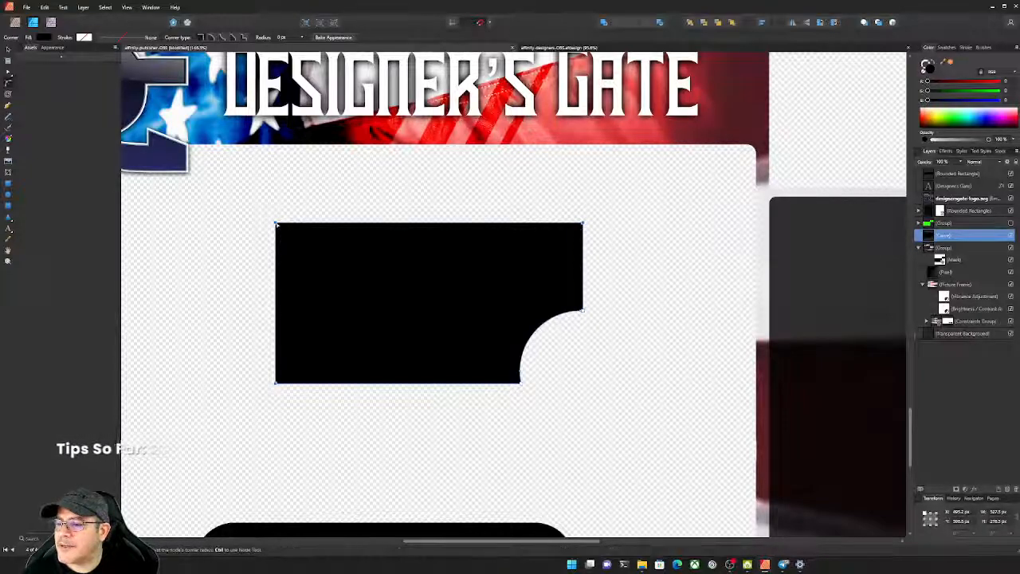
pyautogui.moveTo(293, 246); pyautogui.dragTo(287, 237)
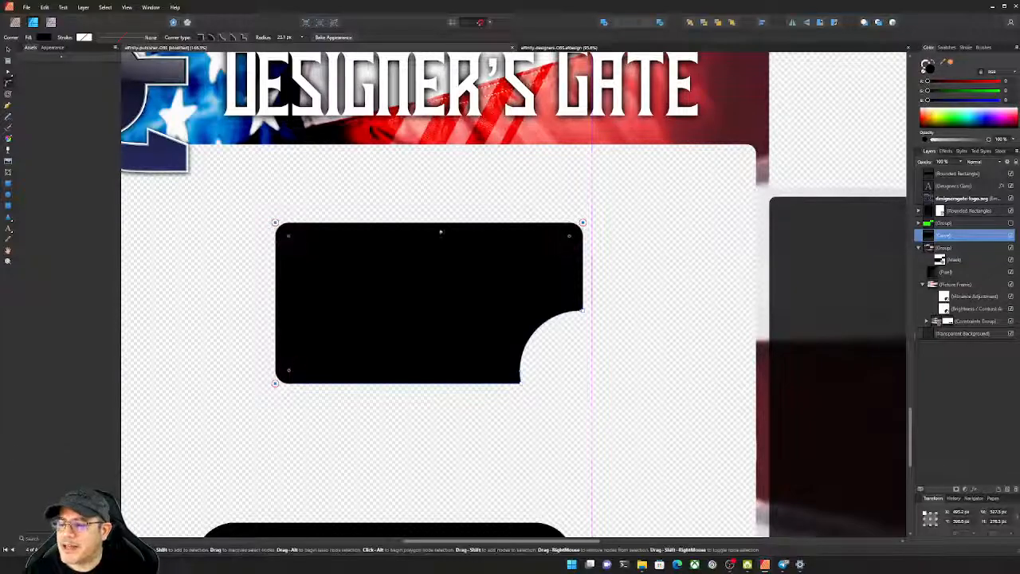
pyautogui.click(7, 49)
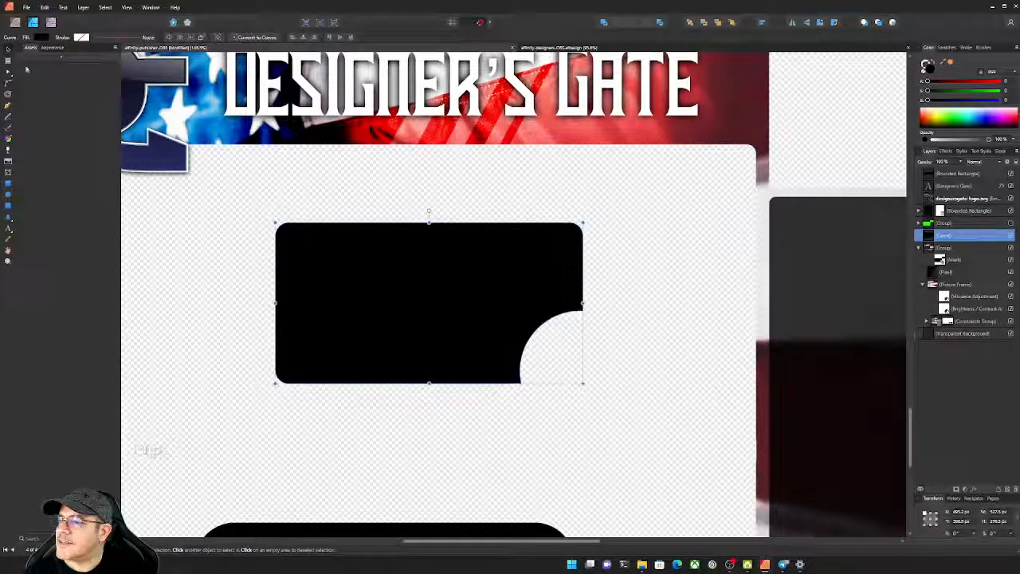
pyautogui.click(15, 23)
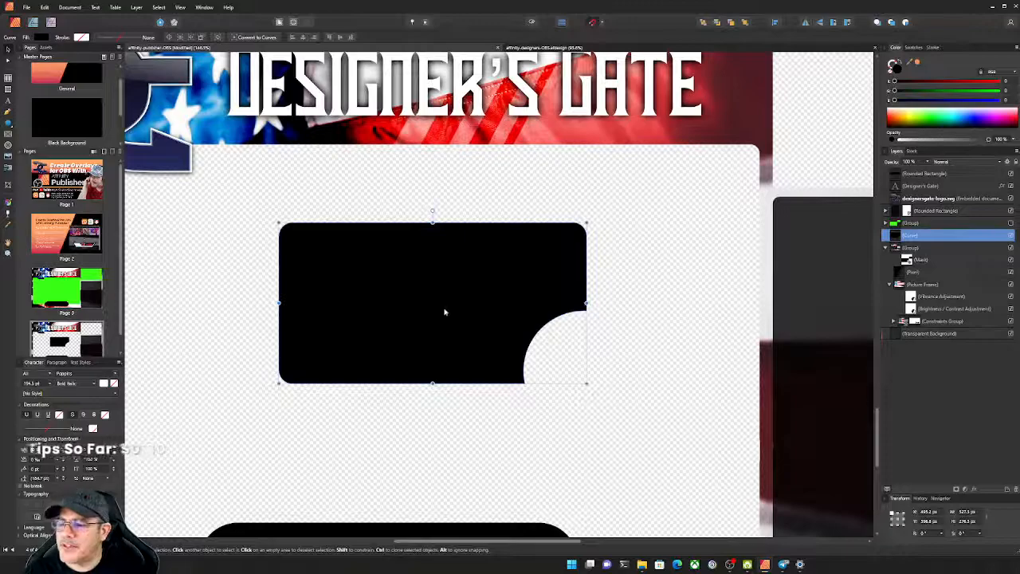
# Try to drag the notched rectangle's upper-left corner node outward with the Node tool, and undo the change
pyautogui.scroll(-4, 445, 312)
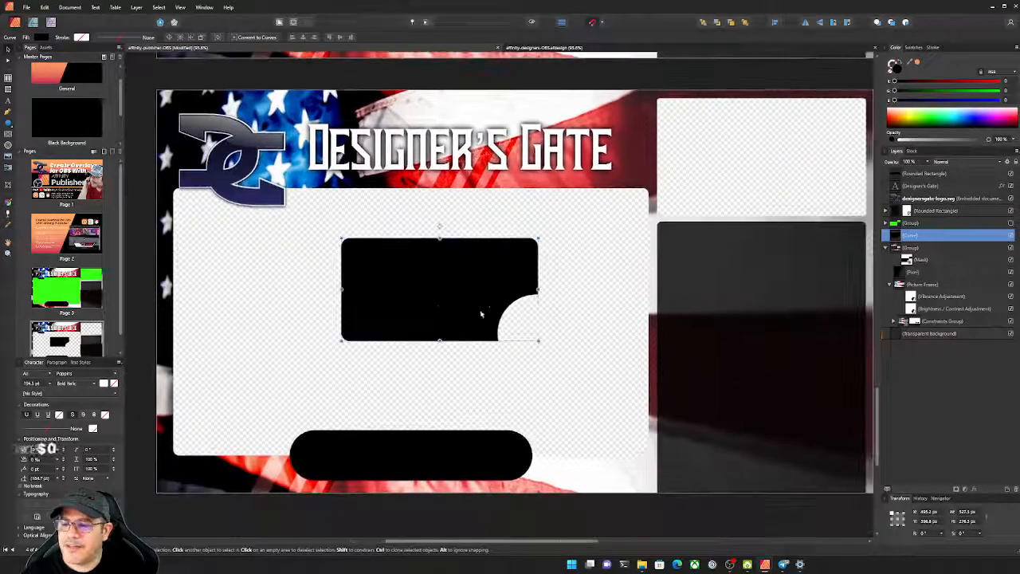
pyautogui.press('a')
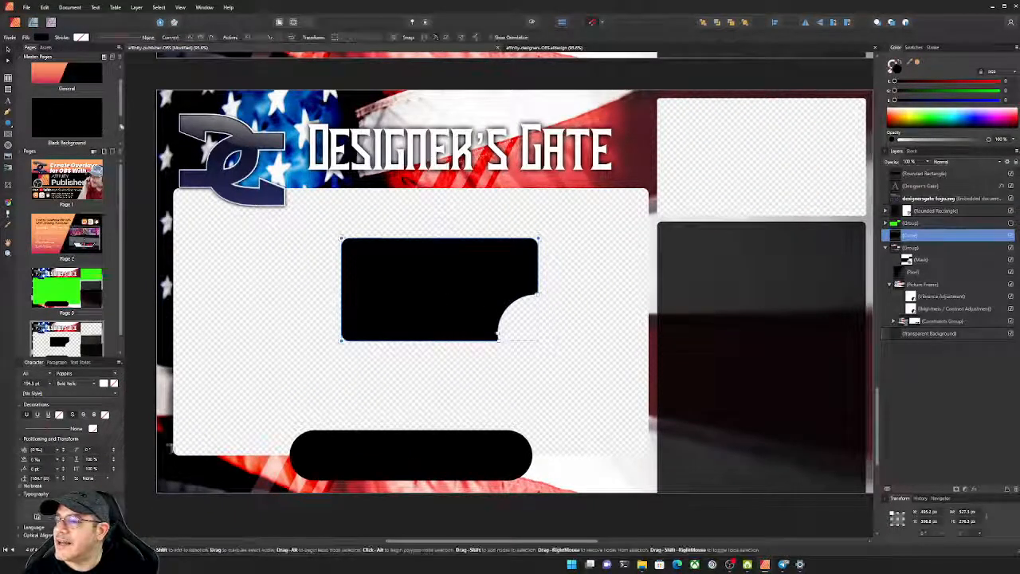
pyautogui.scroll(3, 372, 260)
pyautogui.moveTo(422, 295); pyautogui.dragTo(385, 277)
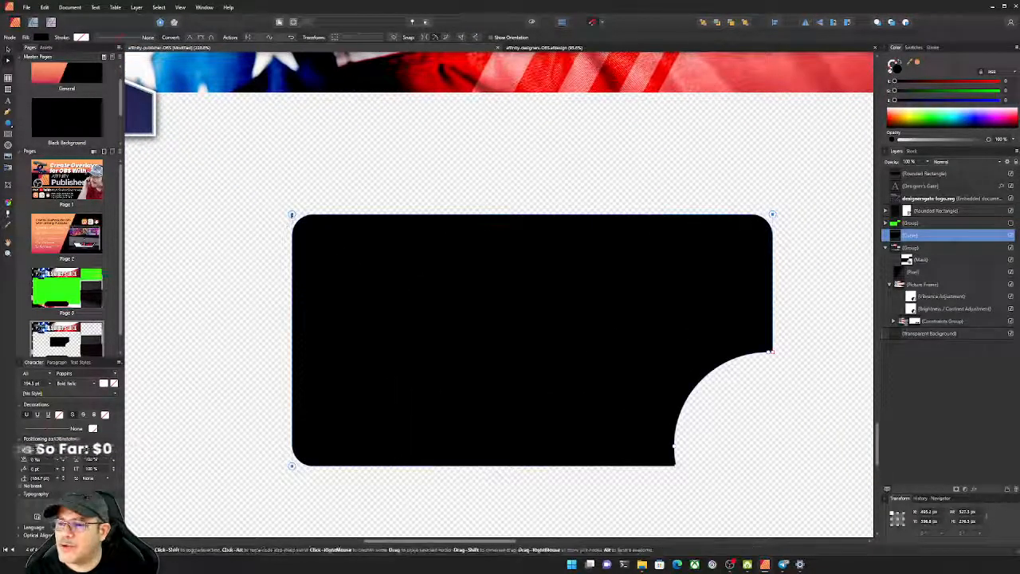
pyautogui.moveTo(291, 214)
pyautogui.mouseDown()
pyautogui.moveTo(303, 223)
pyautogui.moveTo(281, 205)
pyautogui.mouseUp()
pyautogui.hotkey('ctrl', 'z')
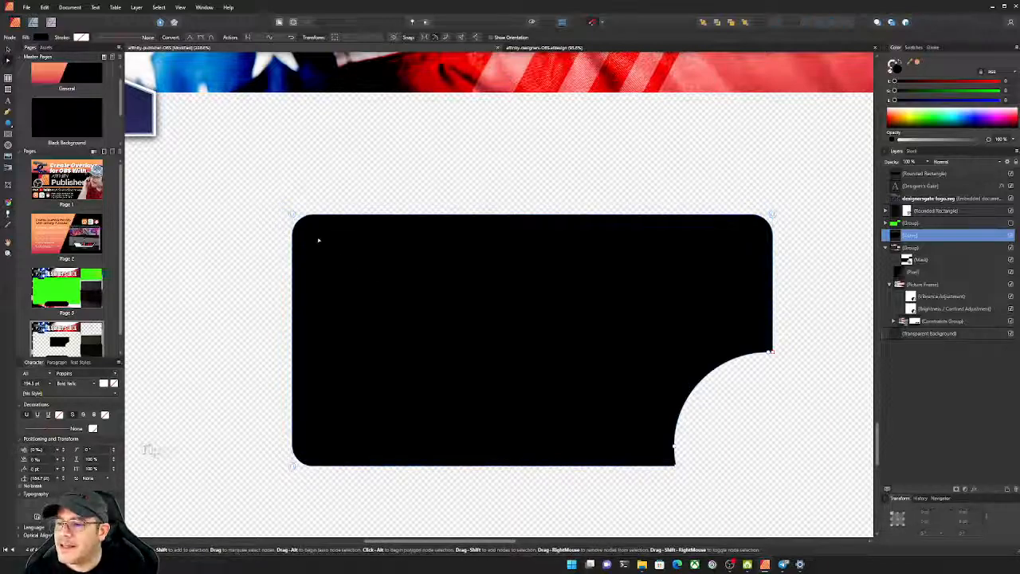
# Examine the notched rectangle's three rounded-corner nodes by selecting them together and one at a time
pyautogui.click(291, 214)
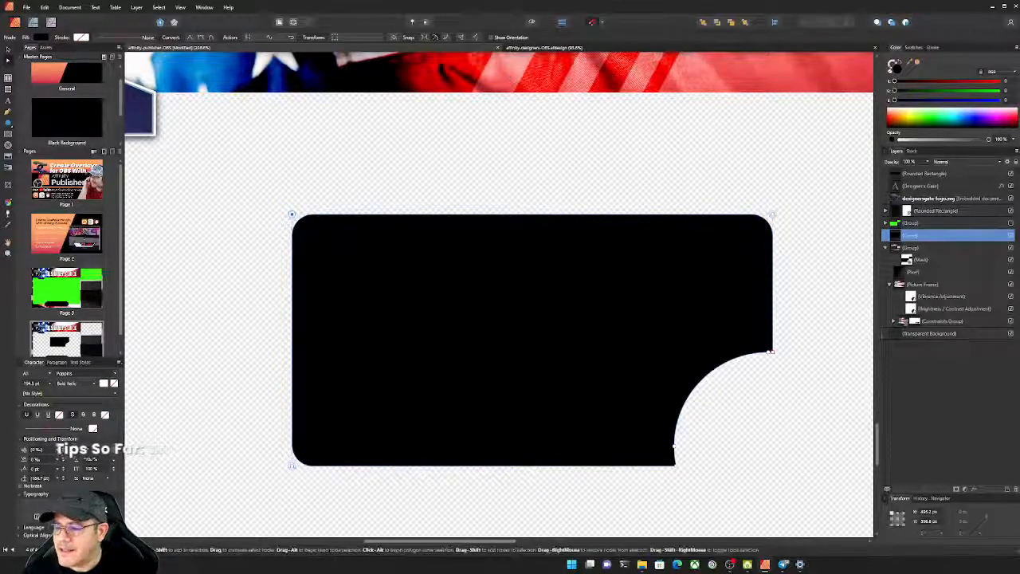
pyautogui.keyDown('shift'); pyautogui.click(292, 466); pyautogui.keyUp('shift')
pyautogui.keyDown('shift'); pyautogui.click(772, 215); pyautogui.keyUp('shift')
pyautogui.moveTo(732, 243); pyautogui.dragTo(731, 244)
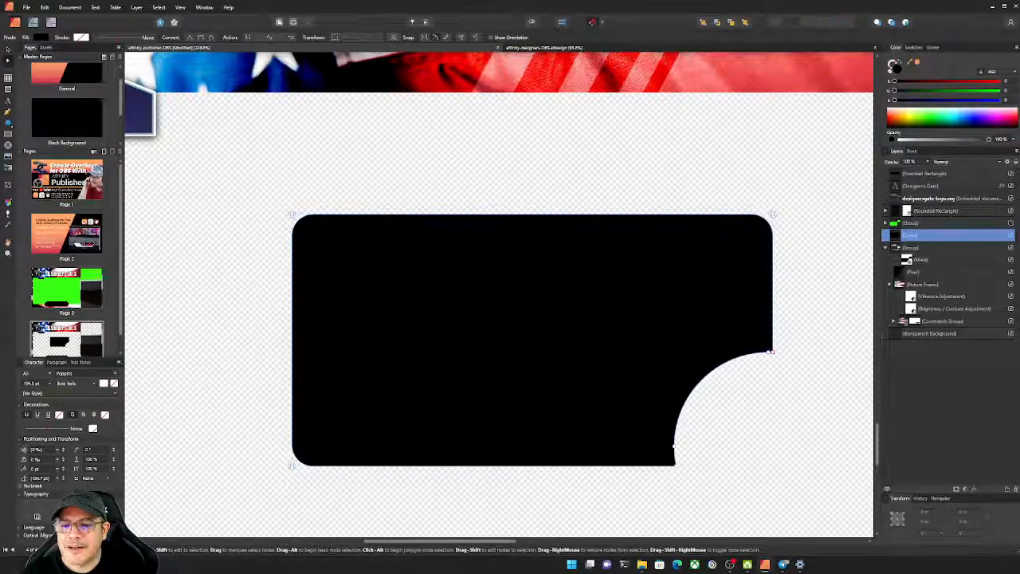
pyautogui.click(772, 215)
pyautogui.keyDown('shift'); pyautogui.click(292, 215); pyautogui.keyUp('shift')
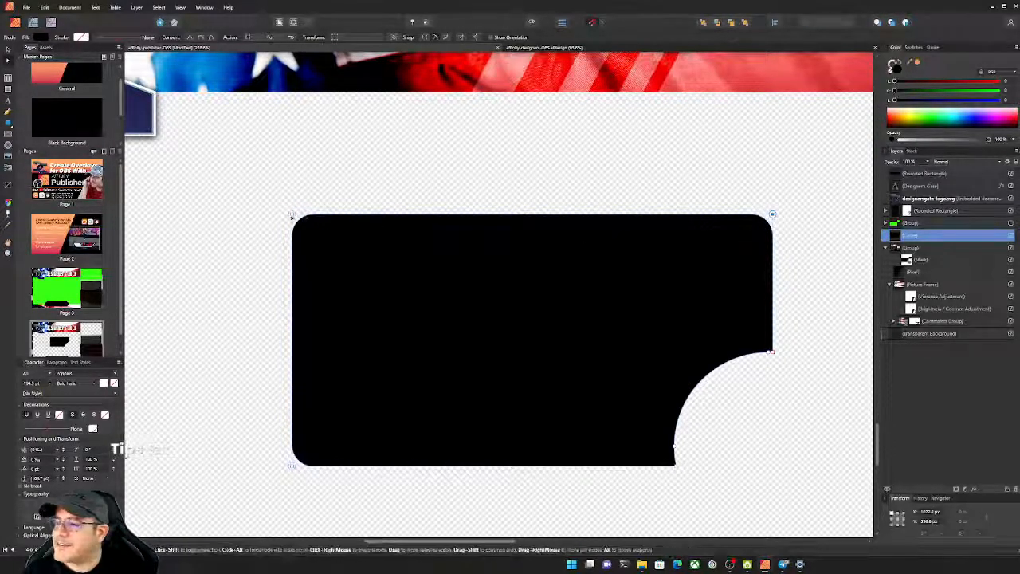
pyautogui.keyDown('shift'); pyautogui.click(291, 465); pyautogui.keyUp('shift')
pyautogui.click(332, 268)
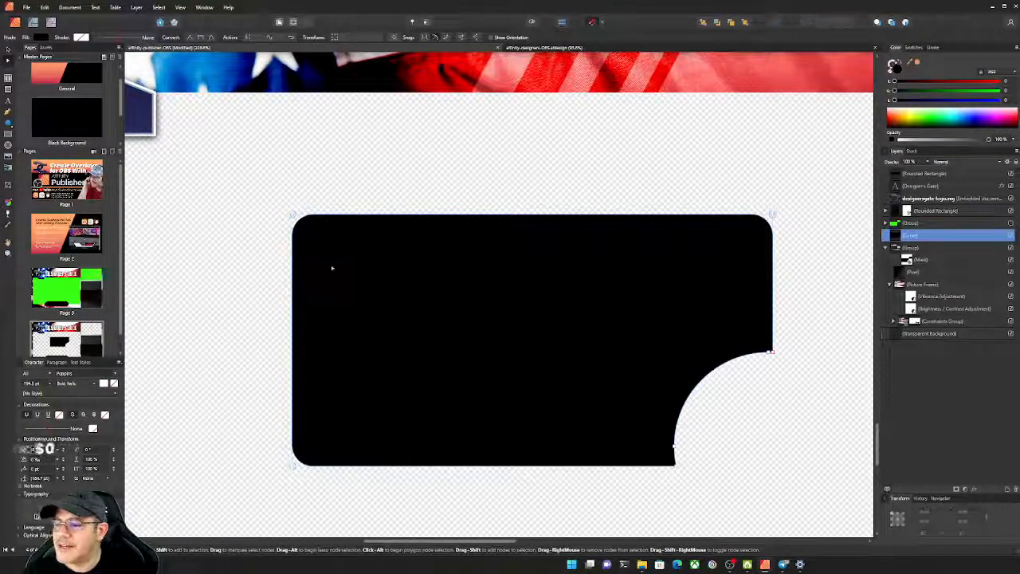
pyautogui.click(292, 215)
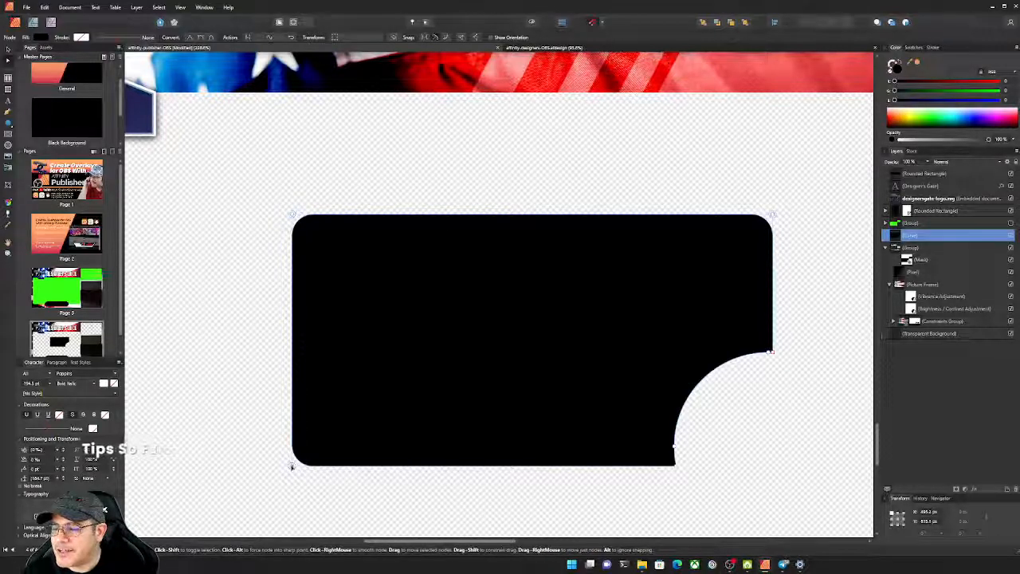
pyautogui.click(384, 403)
pyautogui.click(291, 466)
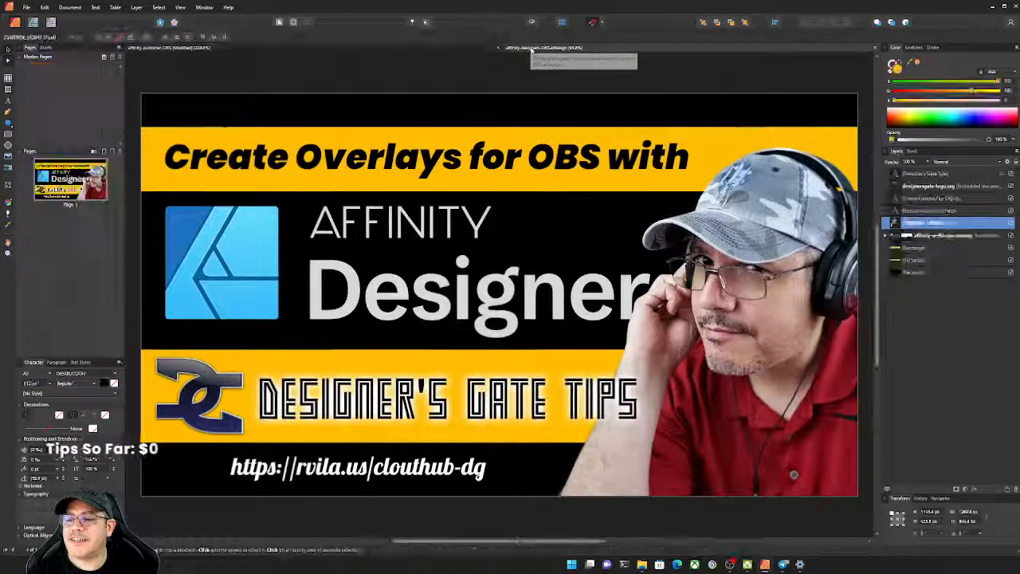
# Look over the title text, logo and URL text in the affinity-designer-OBS document and return to the affinity-publisher-OBS document
pyautogui.click(549, 47)
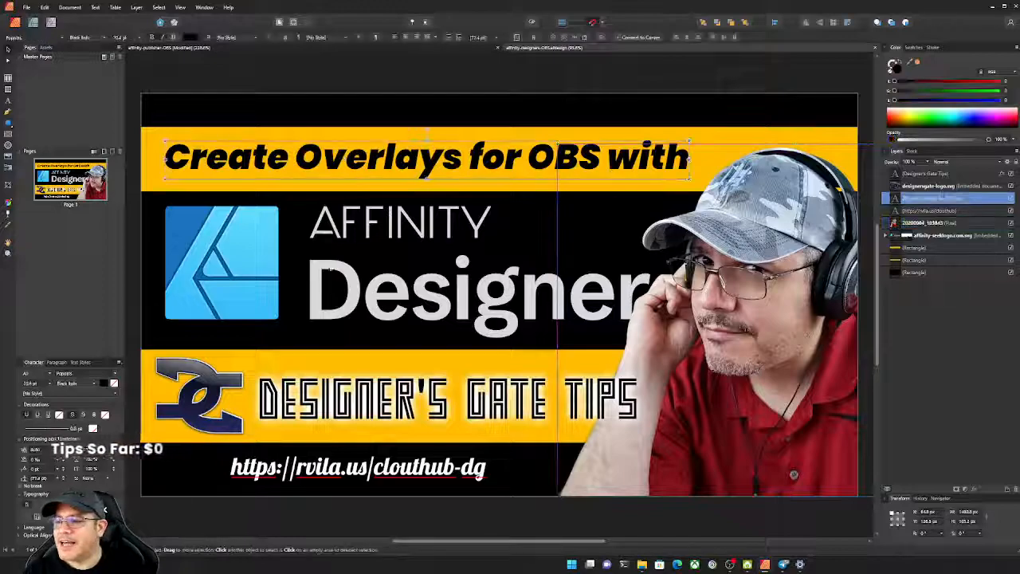
pyautogui.click(561, 318)
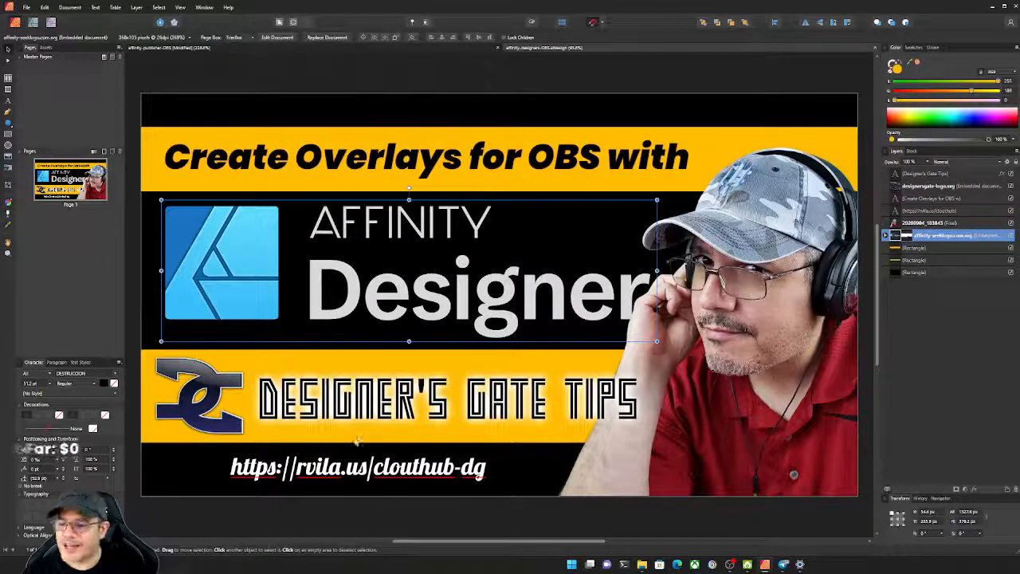
pyautogui.click(358, 461)
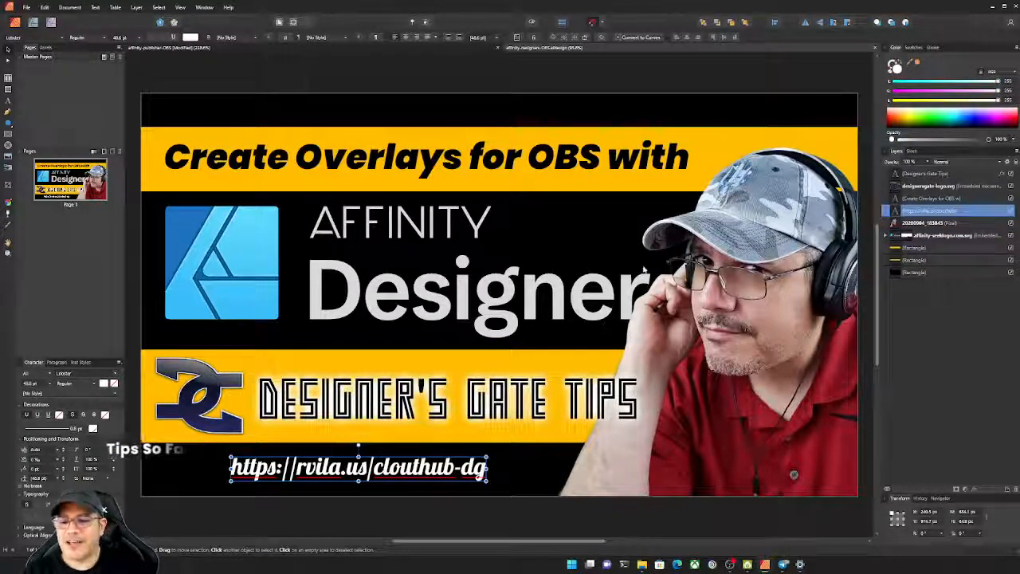
pyautogui.click(230, 49)
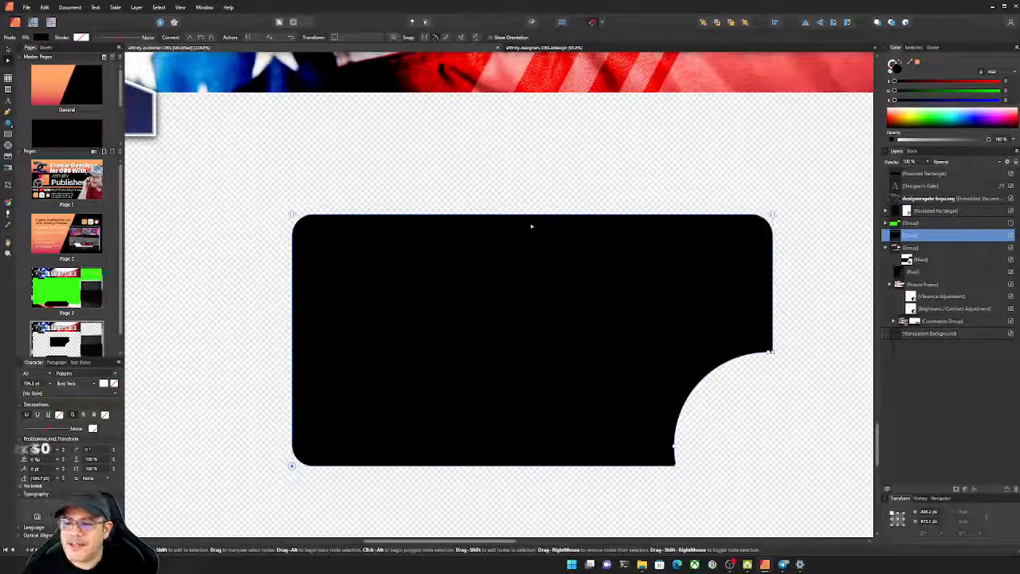
# Delete the notched black rectangle from the large transparent cut-out on the Designer's Gate overlay page
pyautogui.scroll(-5, 531, 226)
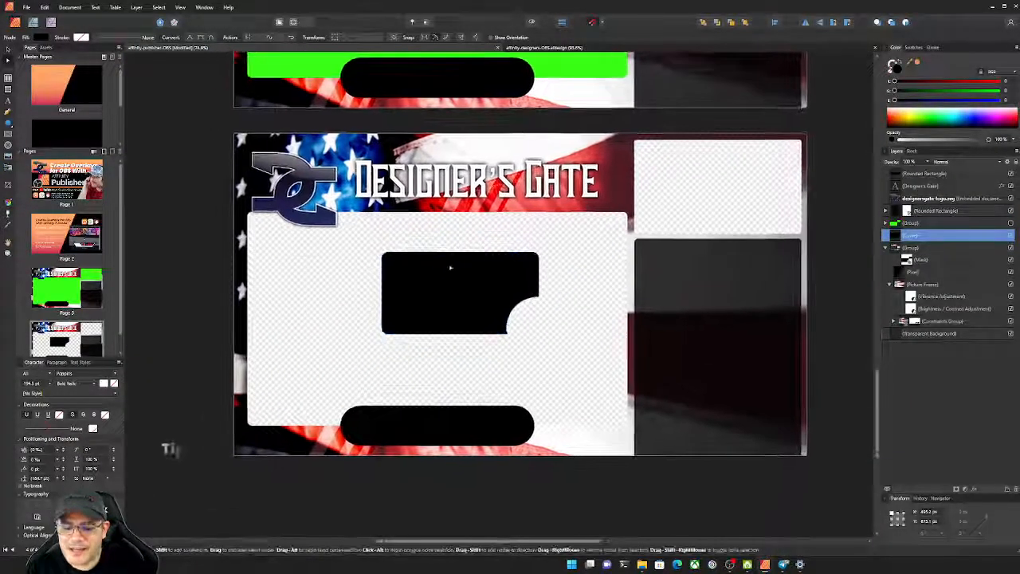
pyautogui.moveTo(451, 268); pyautogui.dragTo(420, 269)
pyautogui.click(462, 299)
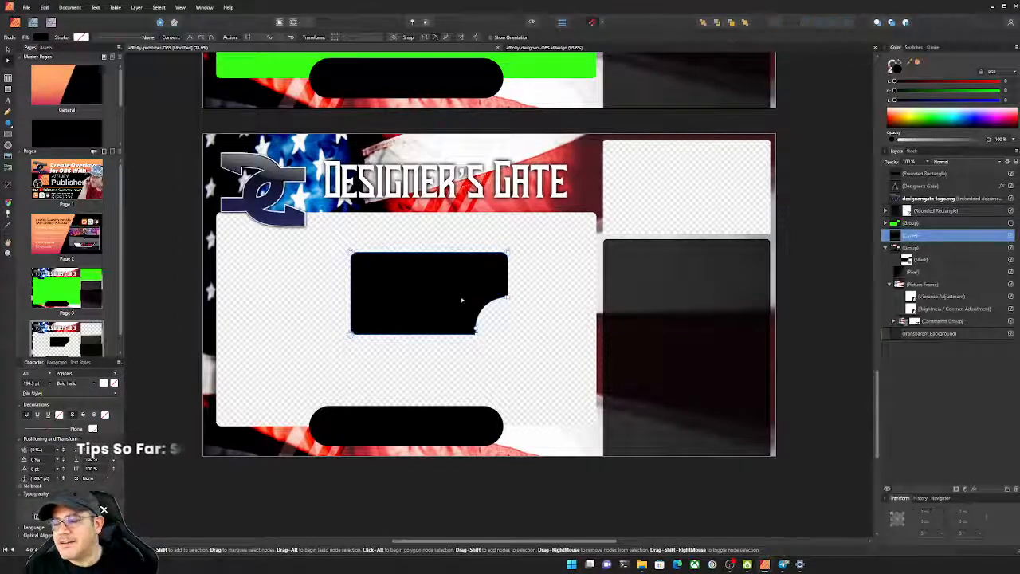
pyautogui.click(8, 49)
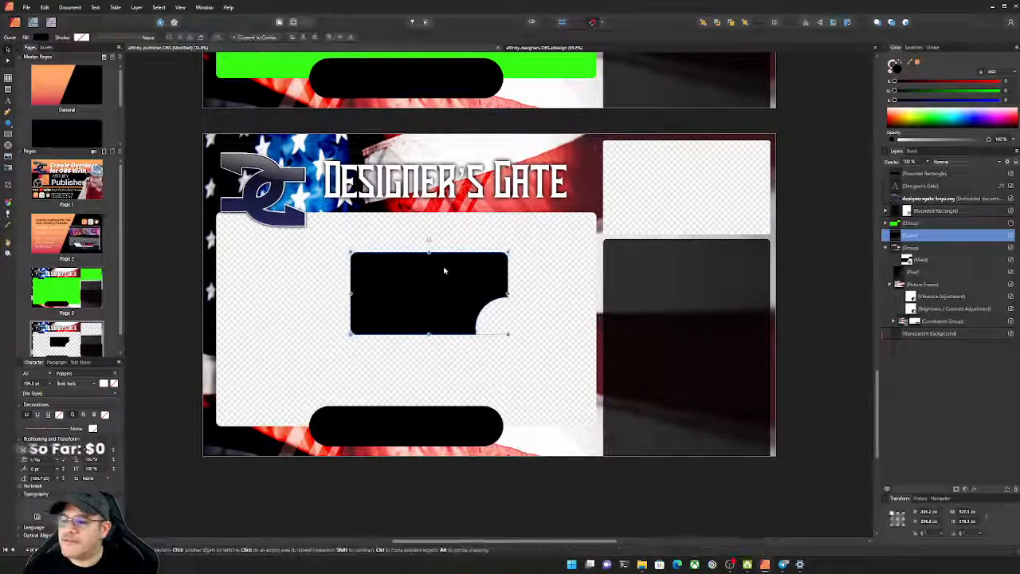
pyautogui.press('Delete')
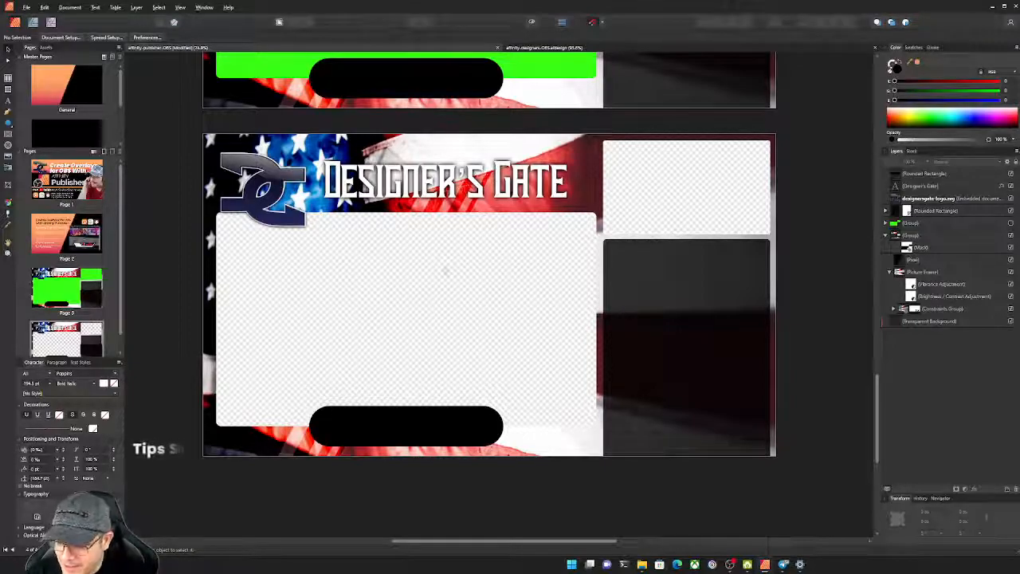
# Export the transparent cut-out overlay page as a PNG named test-png-overlay in the Overlays folder
pyautogui.hotkey('ctrl', 'alt', 'shift', 's')
pyautogui.click(471, 290)
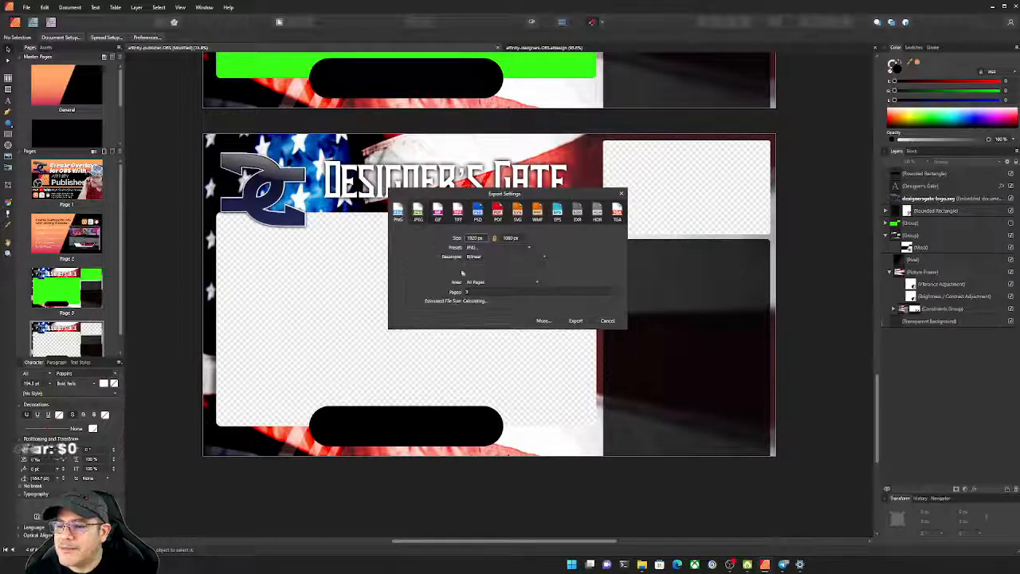
pyautogui.click(482, 291)
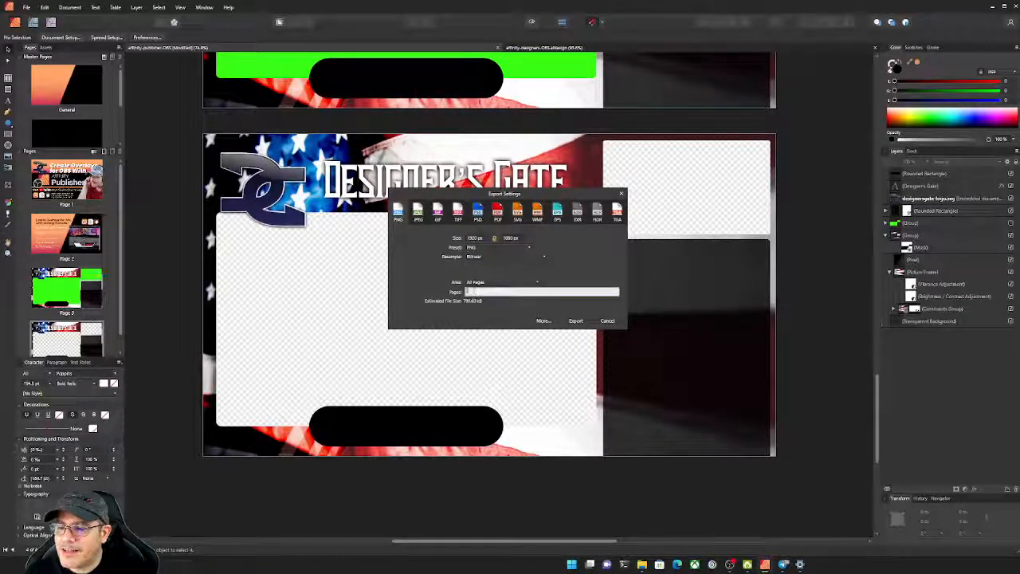
pyautogui.click(590, 321)
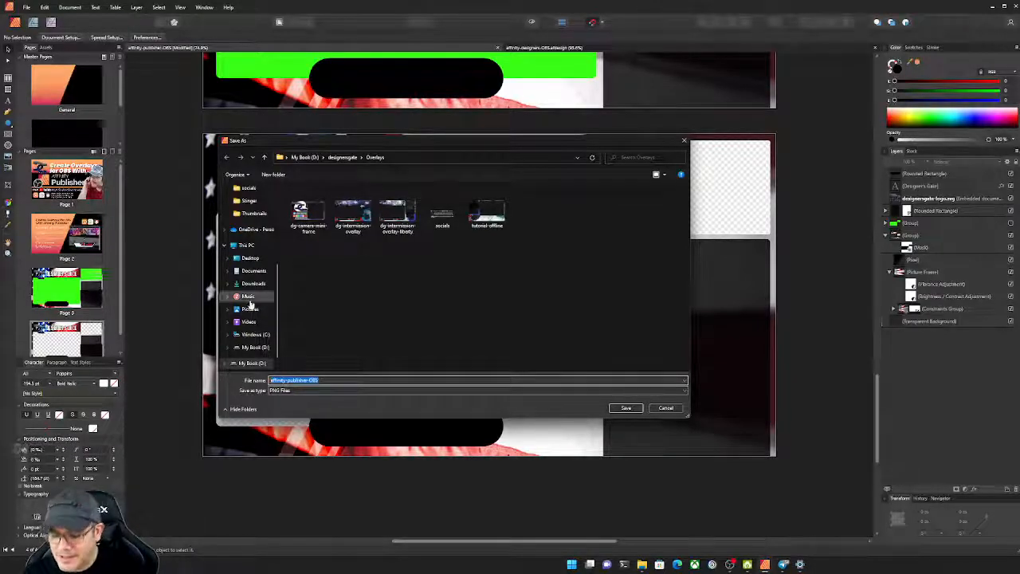
pyautogui.write('test-png')
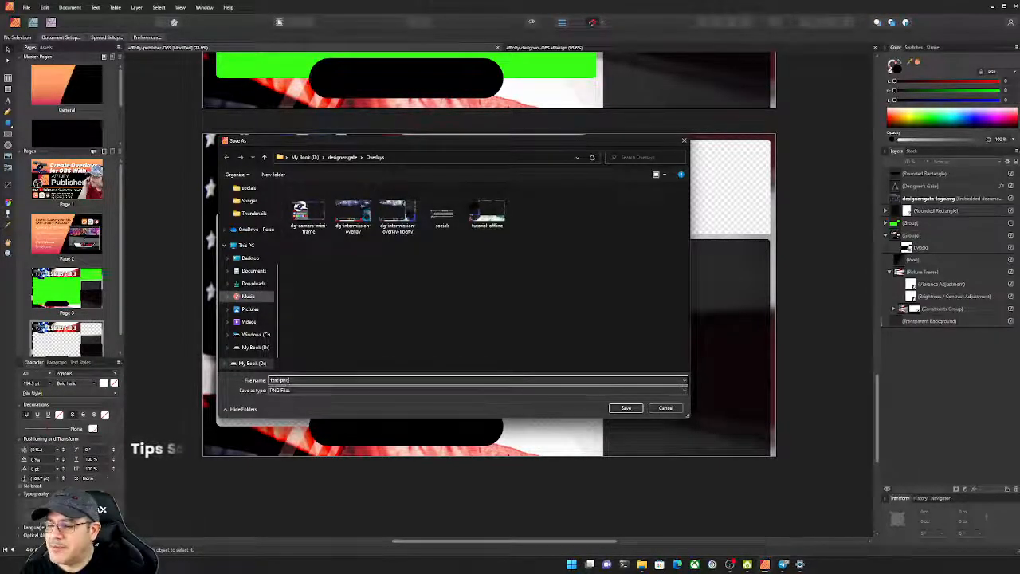
pyautogui.write('-overlay')
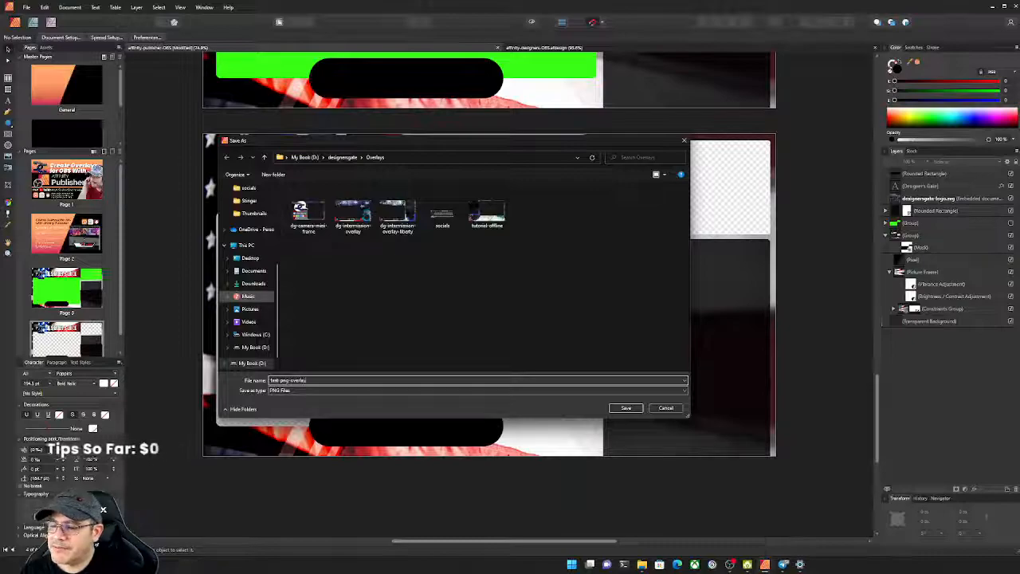
pyautogui.click(626, 408)
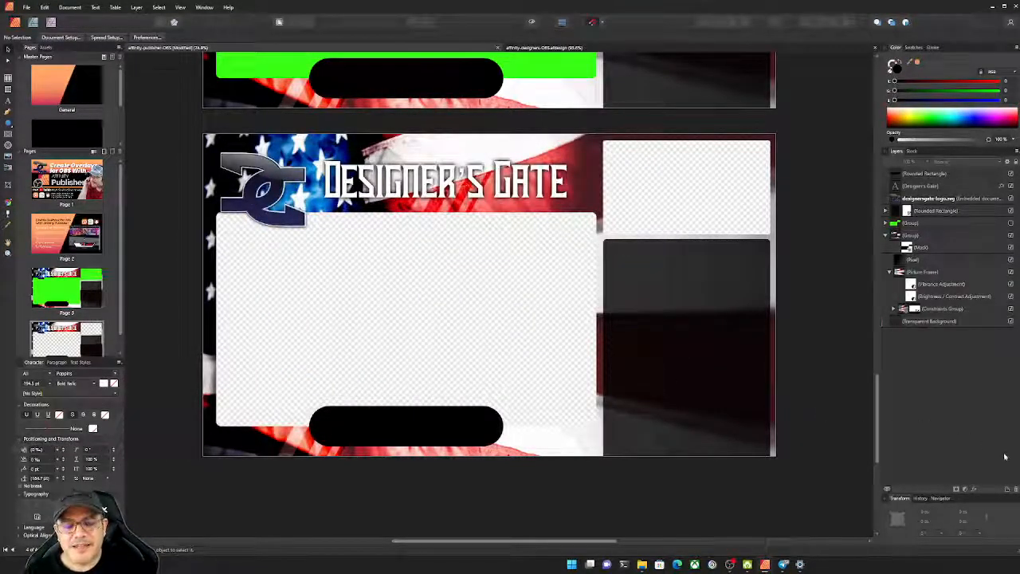